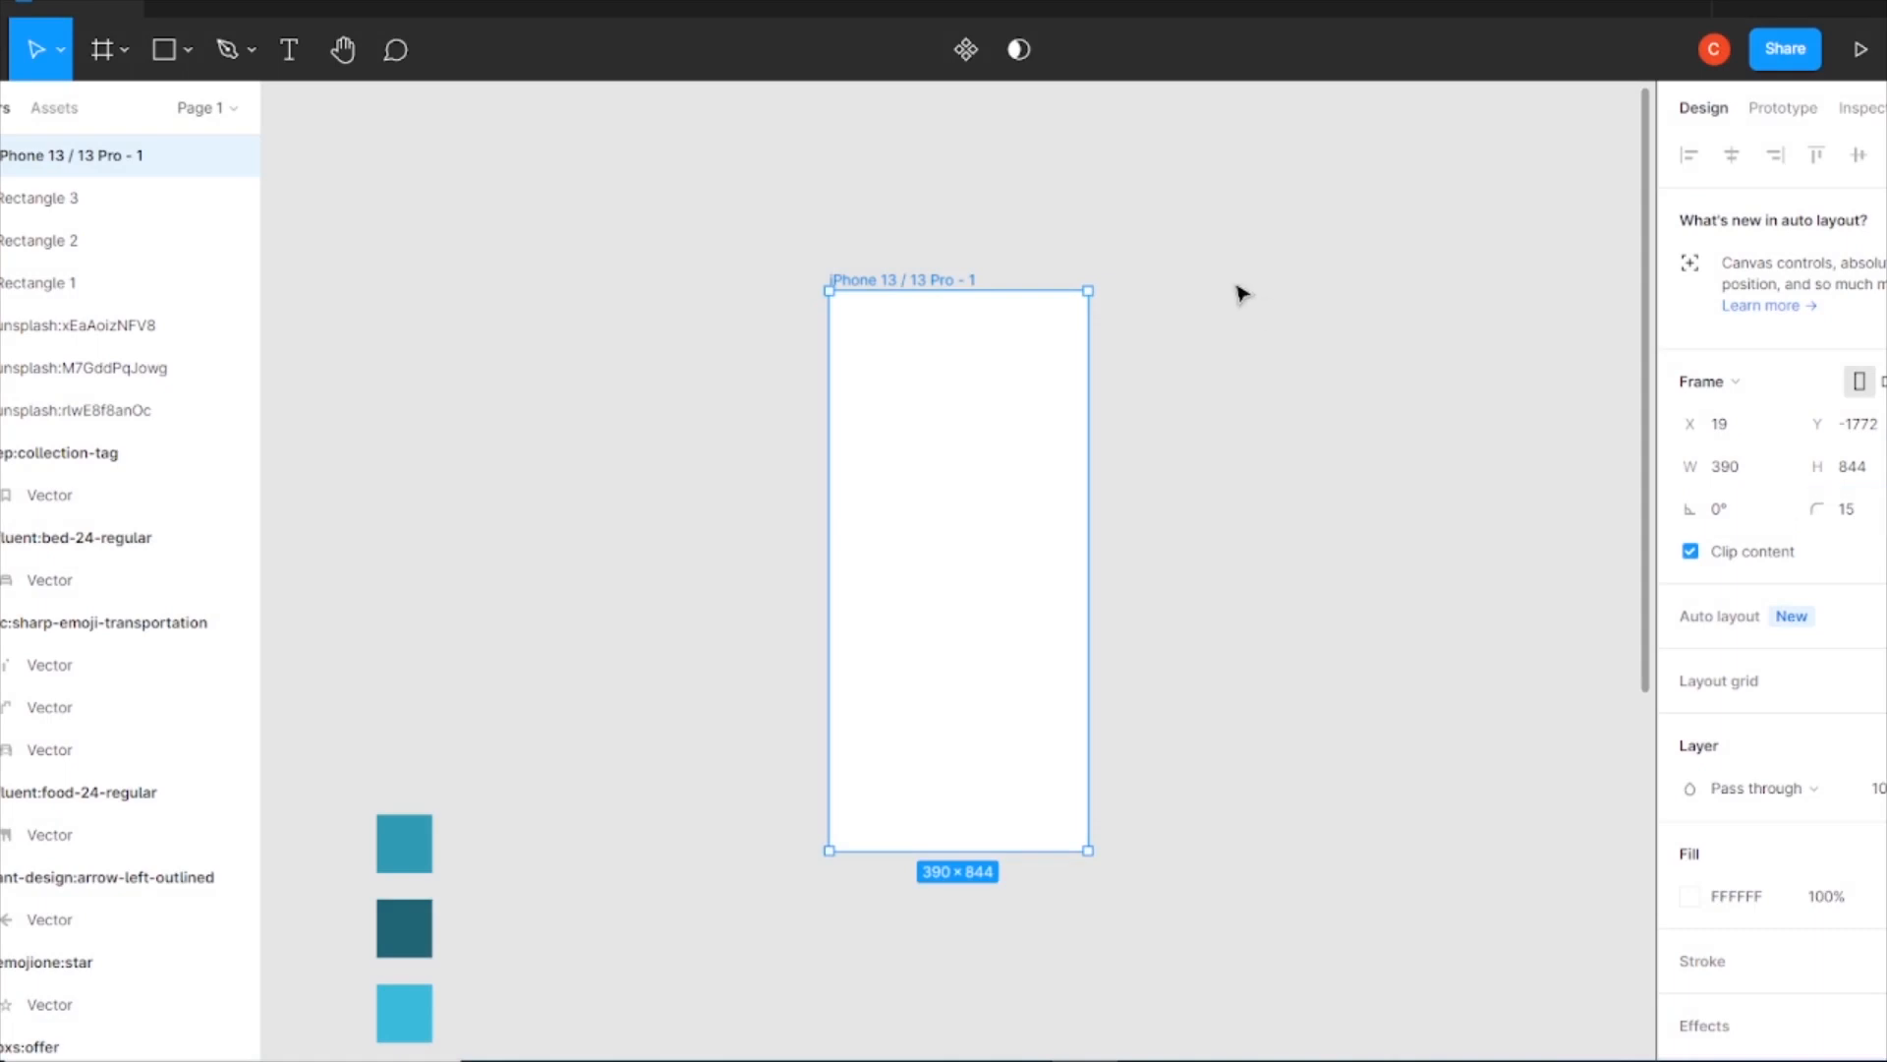
Add two layout grids to the iPhone frame and turn one into 5 stretched columns with side margins matching the 20 px gutter.
{"action": "key", "text": "plus"}
{"action": "scroll", "coordinate": [1040, 506], "scroll_direction": "up", "scroll_amount": 2}
{"action": "left_click", "coordinate": [1876, 680]}
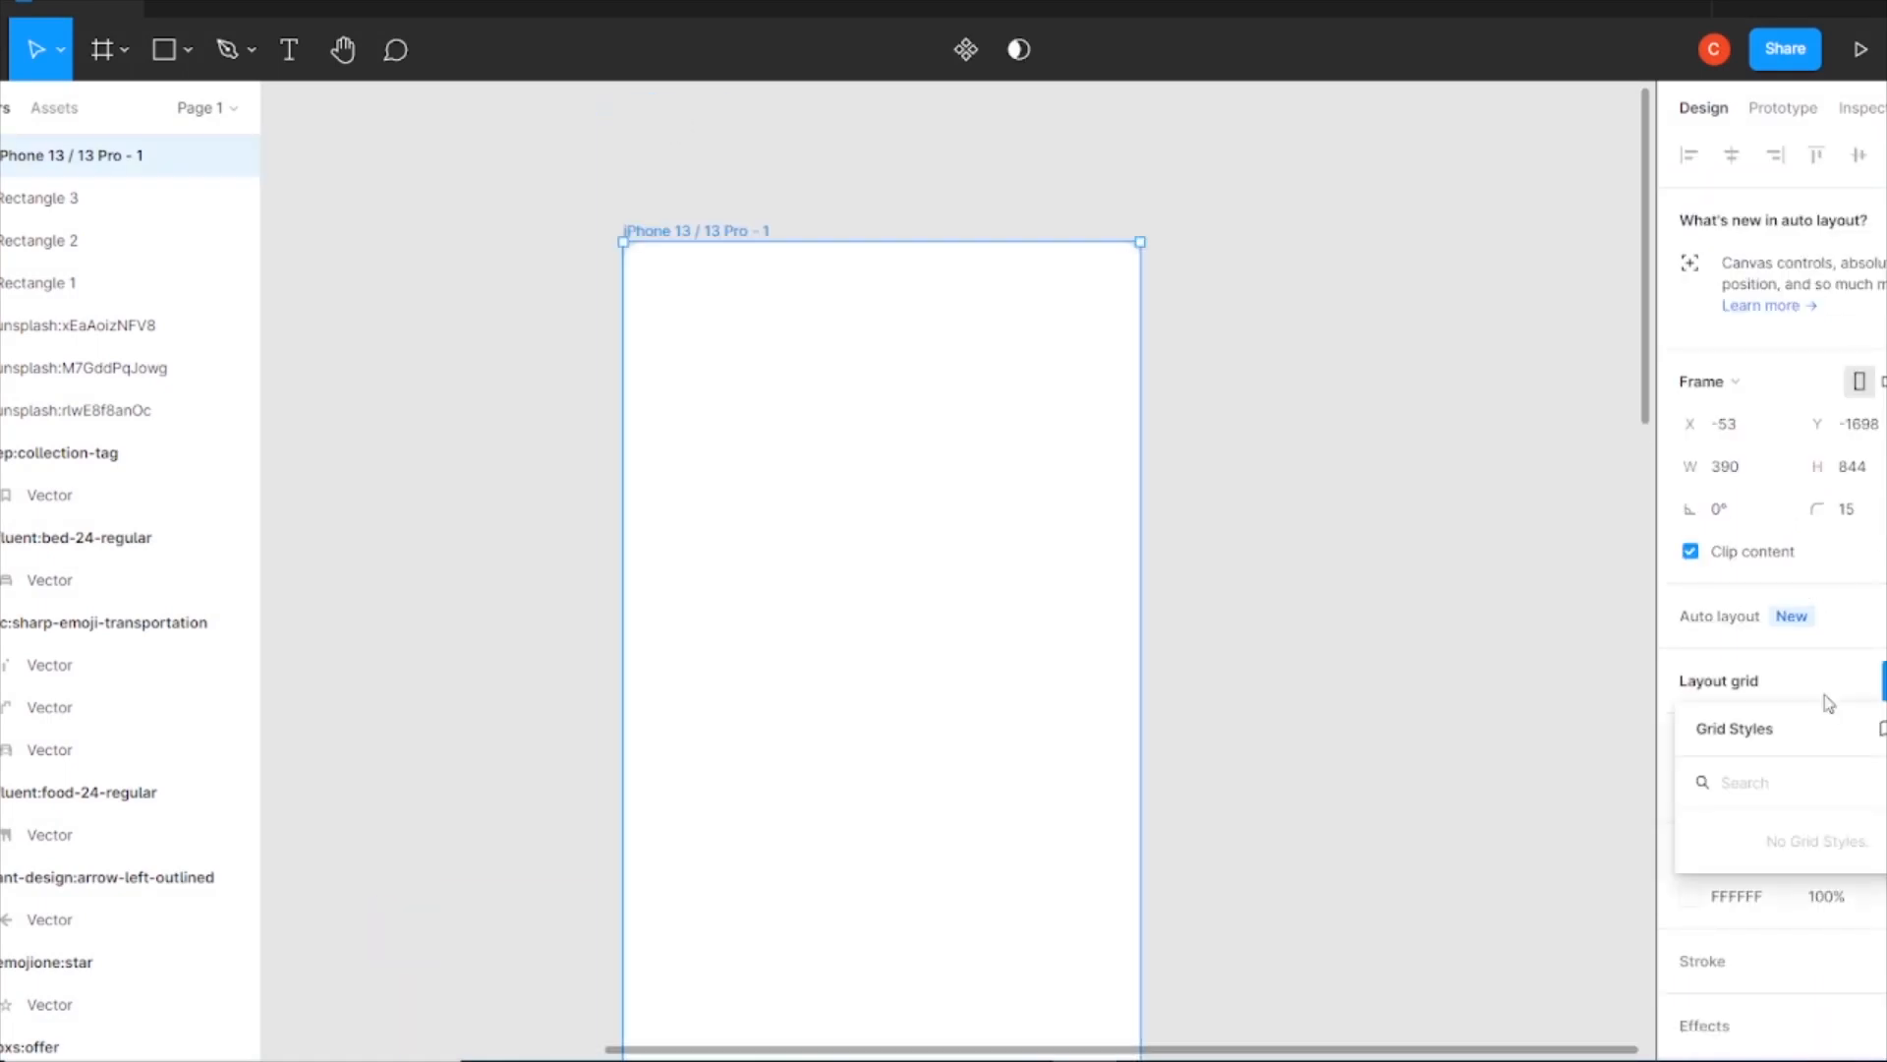
{"action": "double_click", "coordinate": [1878, 680]}
{"action": "left_click", "coordinate": [1688, 725]}
{"action": "left_click", "coordinate": [1381, 730]}
{"action": "left_click", "coordinate": [1392, 761]}
{"action": "left_click", "coordinate": [1602, 920]}
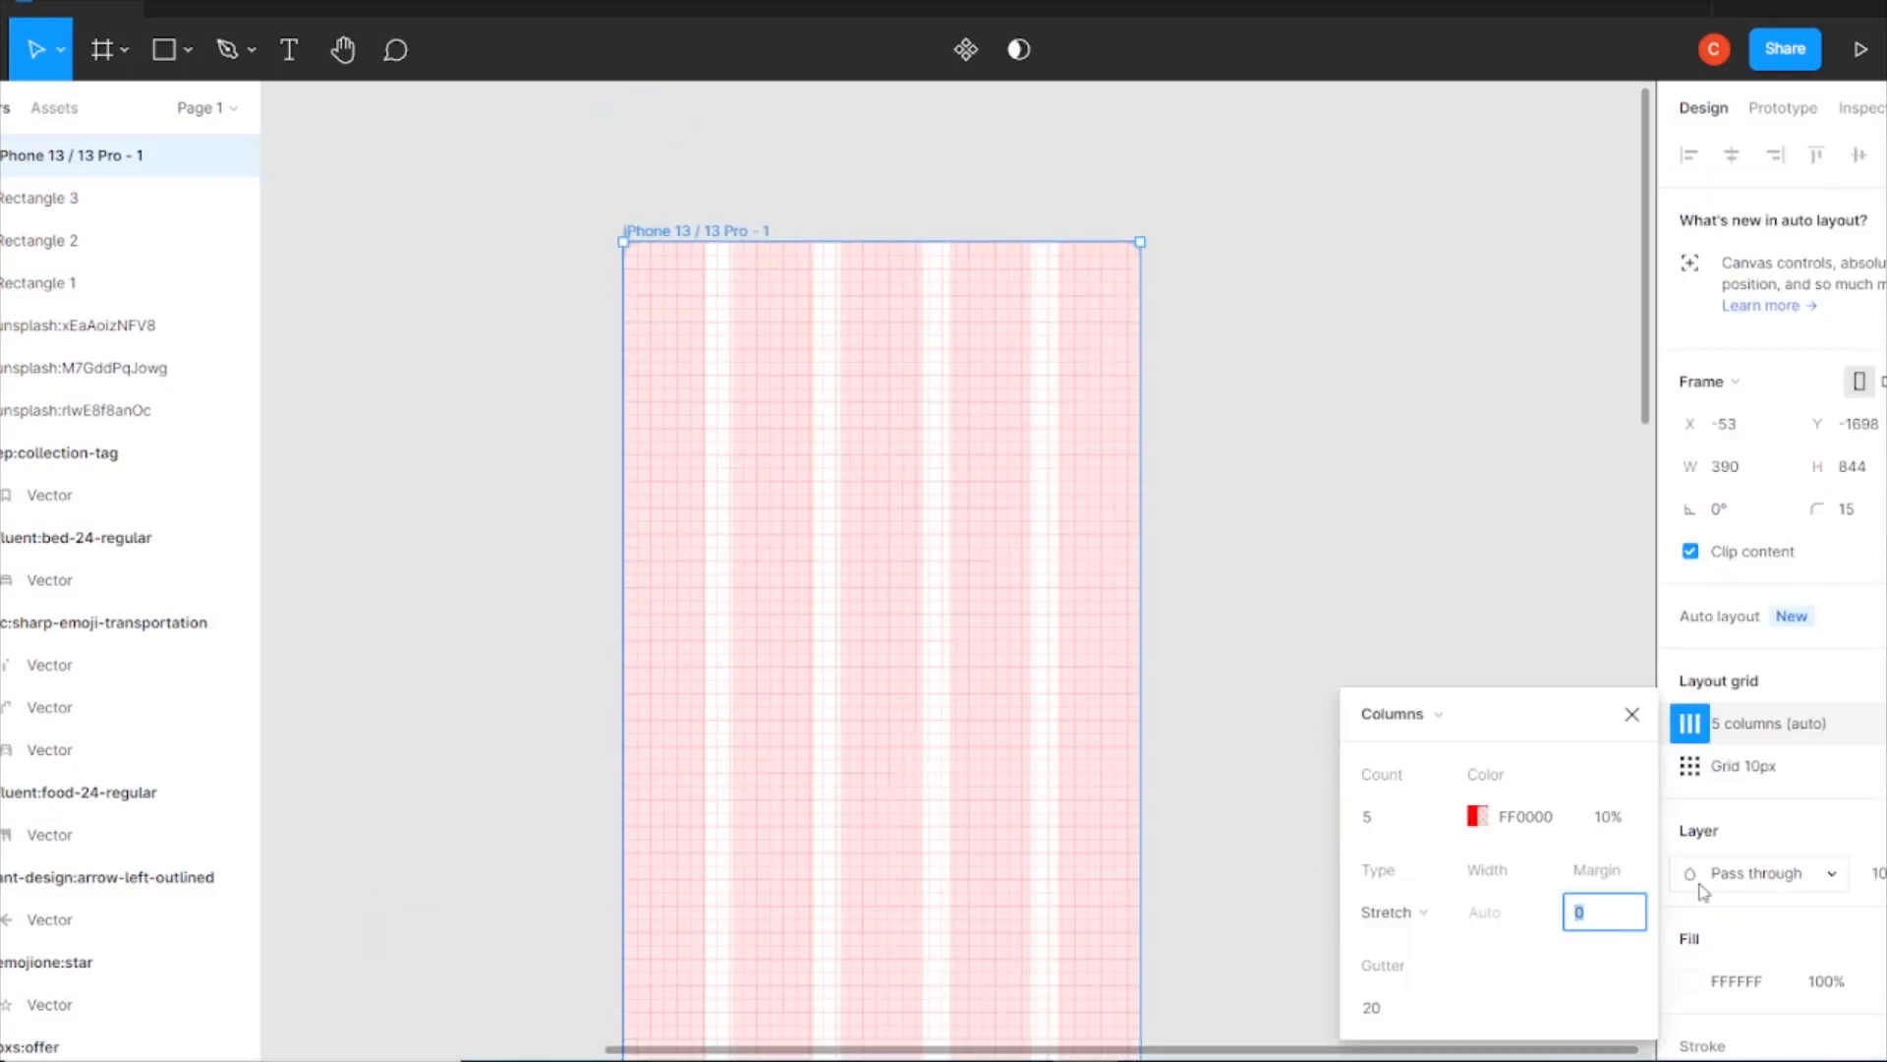
{"action": "key", "text": "Return"}
{"action": "left_click", "coordinate": [1632, 713]}
Change the frame's second layout grid to 5 stretched rows with a margin of 30.
{"action": "left_click", "coordinate": [1690, 766]}
{"action": "left_click", "coordinate": [1376, 770]}
{"action": "left_click", "coordinate": [1386, 830]}
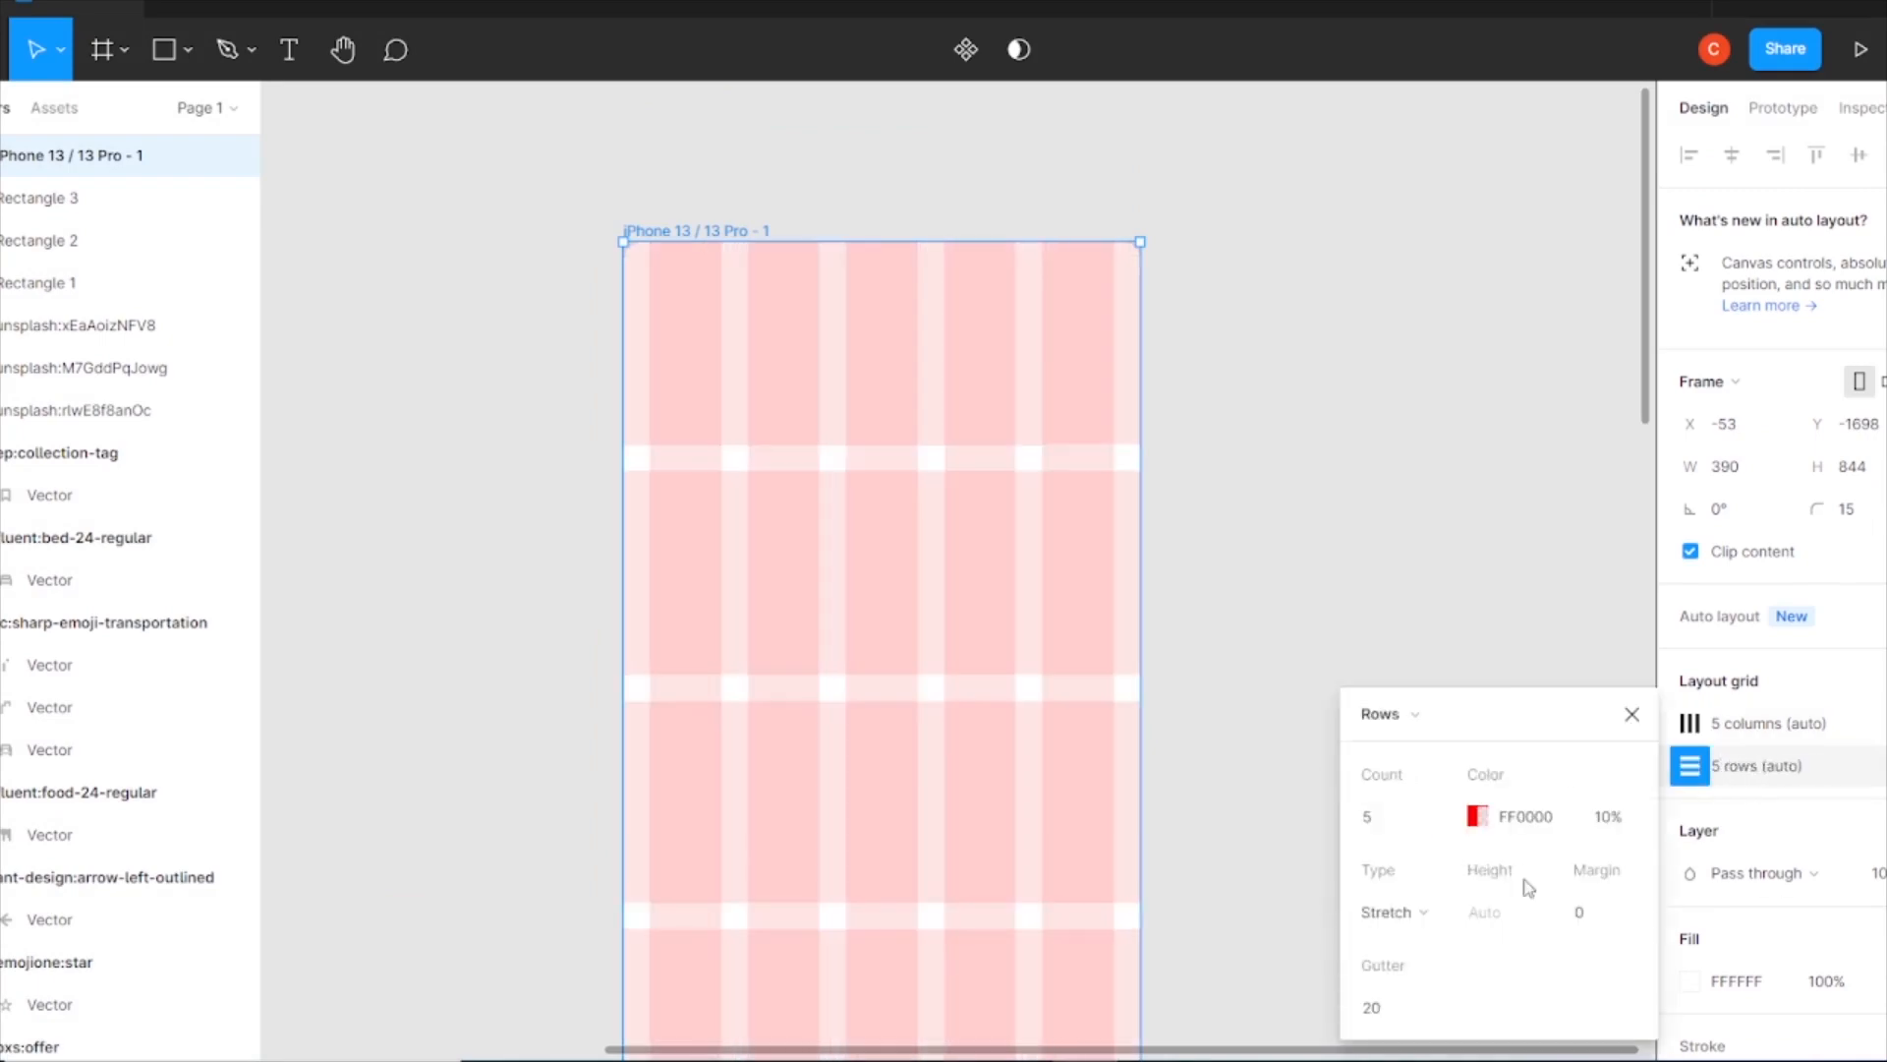
{"action": "type", "text": "30"}
{"action": "key", "text": "Return"}
{"action": "left_click", "coordinate": [1631, 713]}
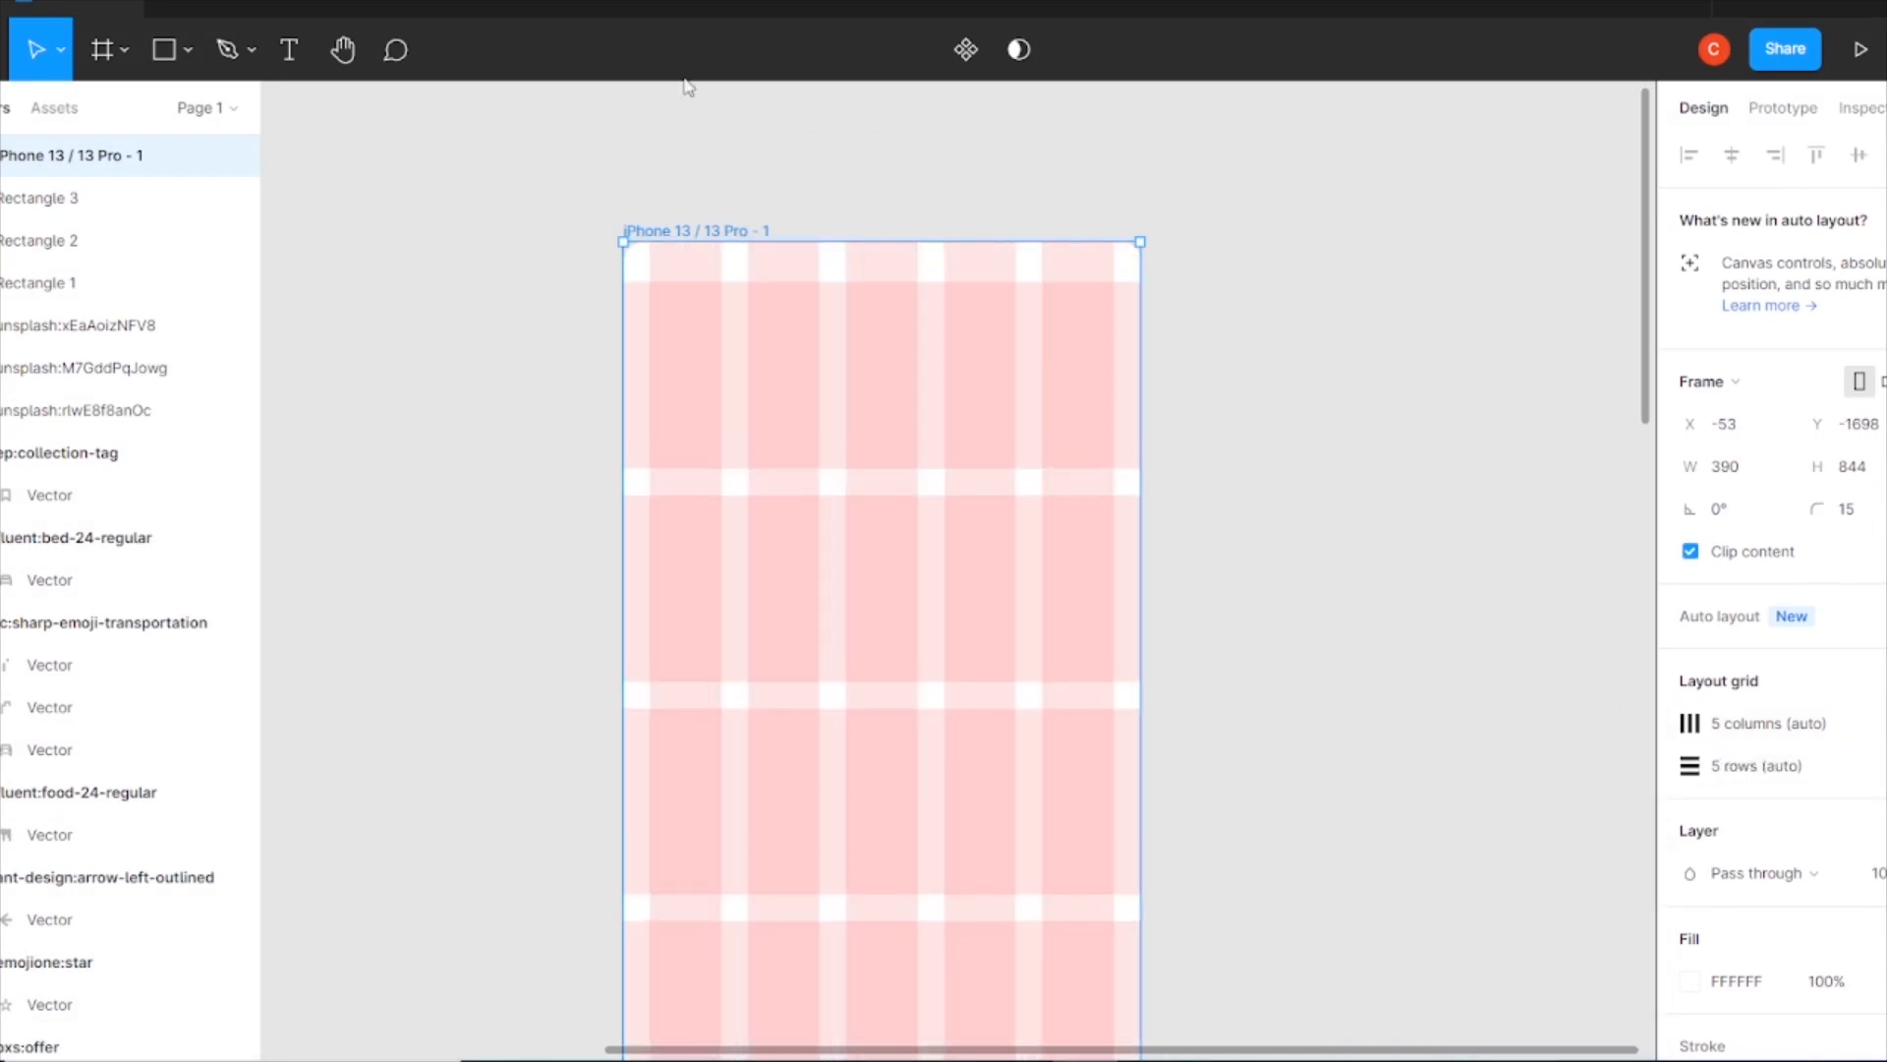
Move the resort photo with the wooden-roofed villa into the iPhone frame, flush with its upper edge.
{"action": "scroll", "coordinate": [526, 284], "scroll_direction": "down", "scroll_amount": 4}
{"action": "scroll", "coordinate": [924, 374], "scroll_direction": "up", "scroll_amount": 6}
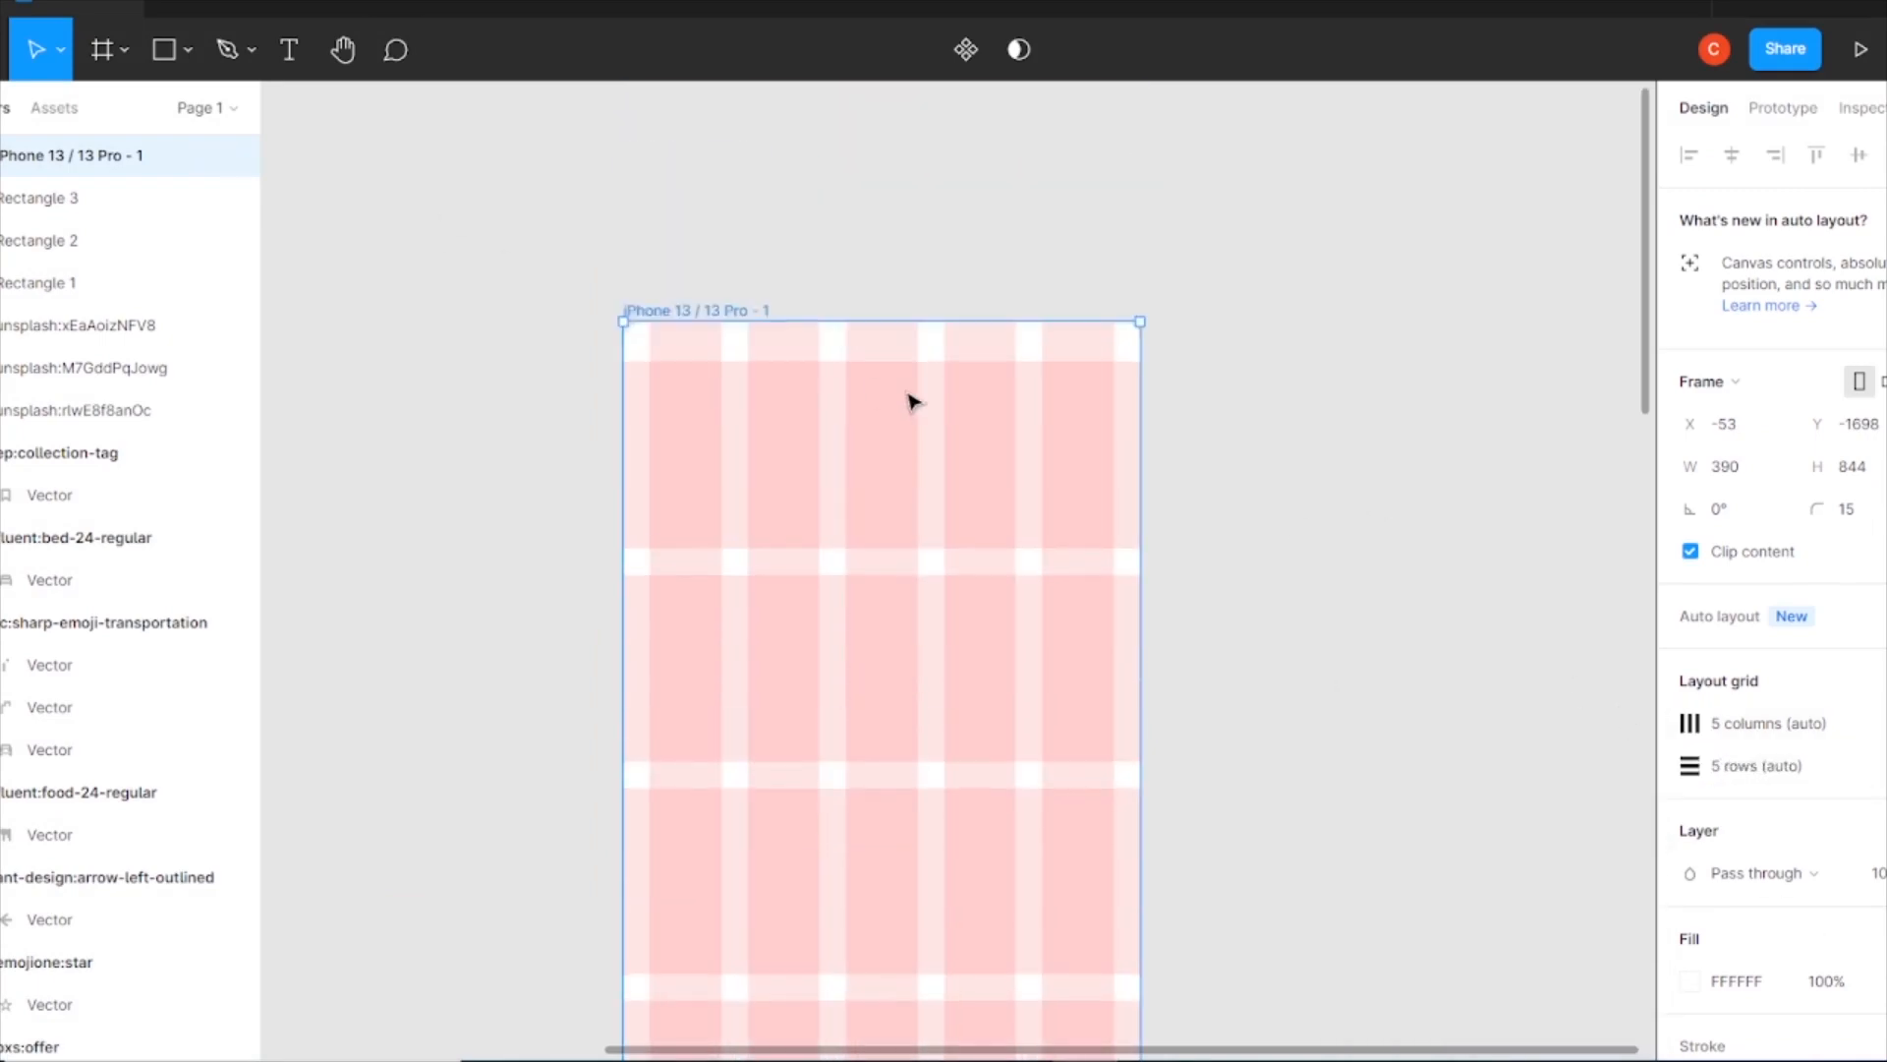
{"action": "scroll", "coordinate": [910, 401], "scroll_direction": "down", "scroll_amount": 4}
{"action": "scroll", "coordinate": [910, 400], "scroll_direction": "down", "scroll_amount": 3}
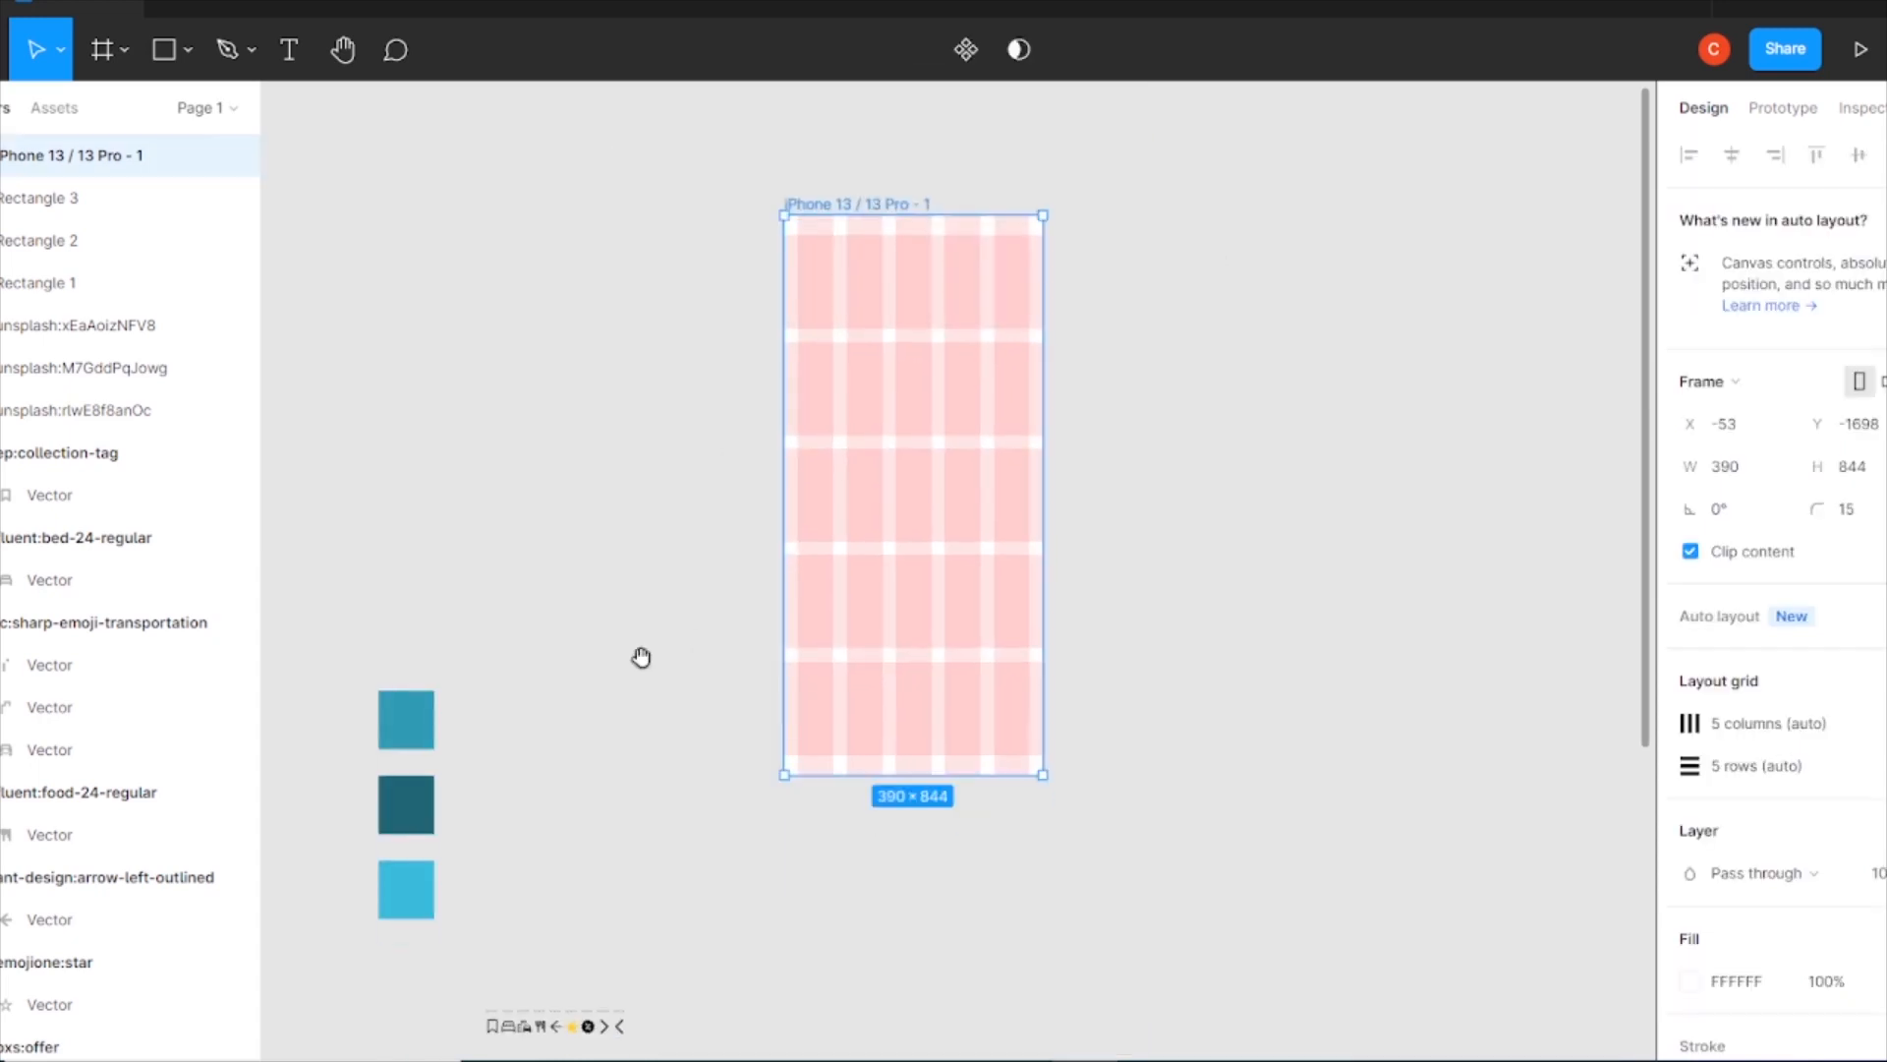
{"action": "scroll", "coordinate": [640, 657], "scroll_direction": "down", "scroll_amount": 4}
{"action": "left_click_drag", "start_coordinate": [589, 766], "coordinate": [1111, 472]}
{"action": "left_click_drag", "start_coordinate": [685, 416], "coordinate": [675, 827]}
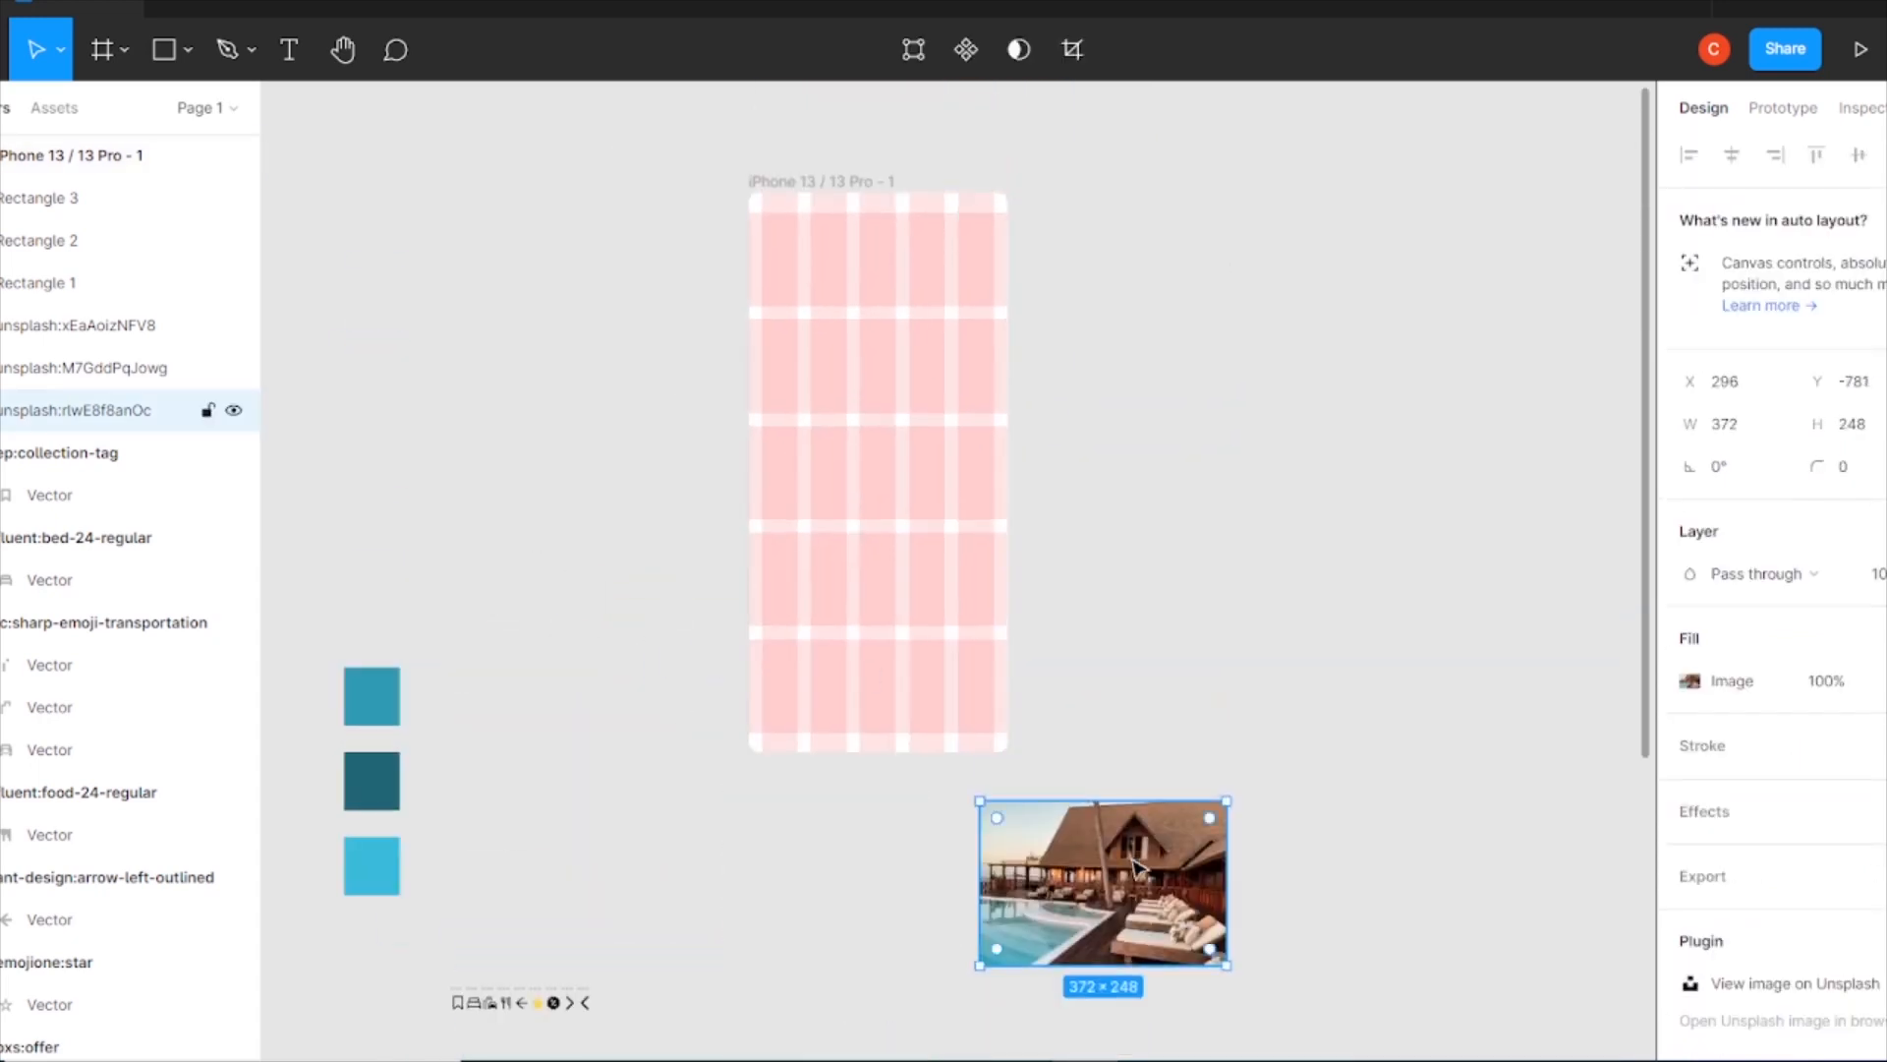
{"action": "left_click_drag", "start_coordinate": [1102, 884], "coordinate": [902, 526]}
{"action": "left_click_drag", "start_coordinate": [832, 182], "coordinate": [815, 449]}
{"action": "left_click", "coordinate": [815, 448]}
{"action": "left_click_drag", "start_coordinate": [860, 750], "coordinate": [847, 658]}
{"action": "left_click_drag", "start_coordinate": [881, 669], "coordinate": [857, 424]}
{"action": "scroll", "coordinate": [956, 569], "scroll_direction": "up", "scroll_amount": 3}
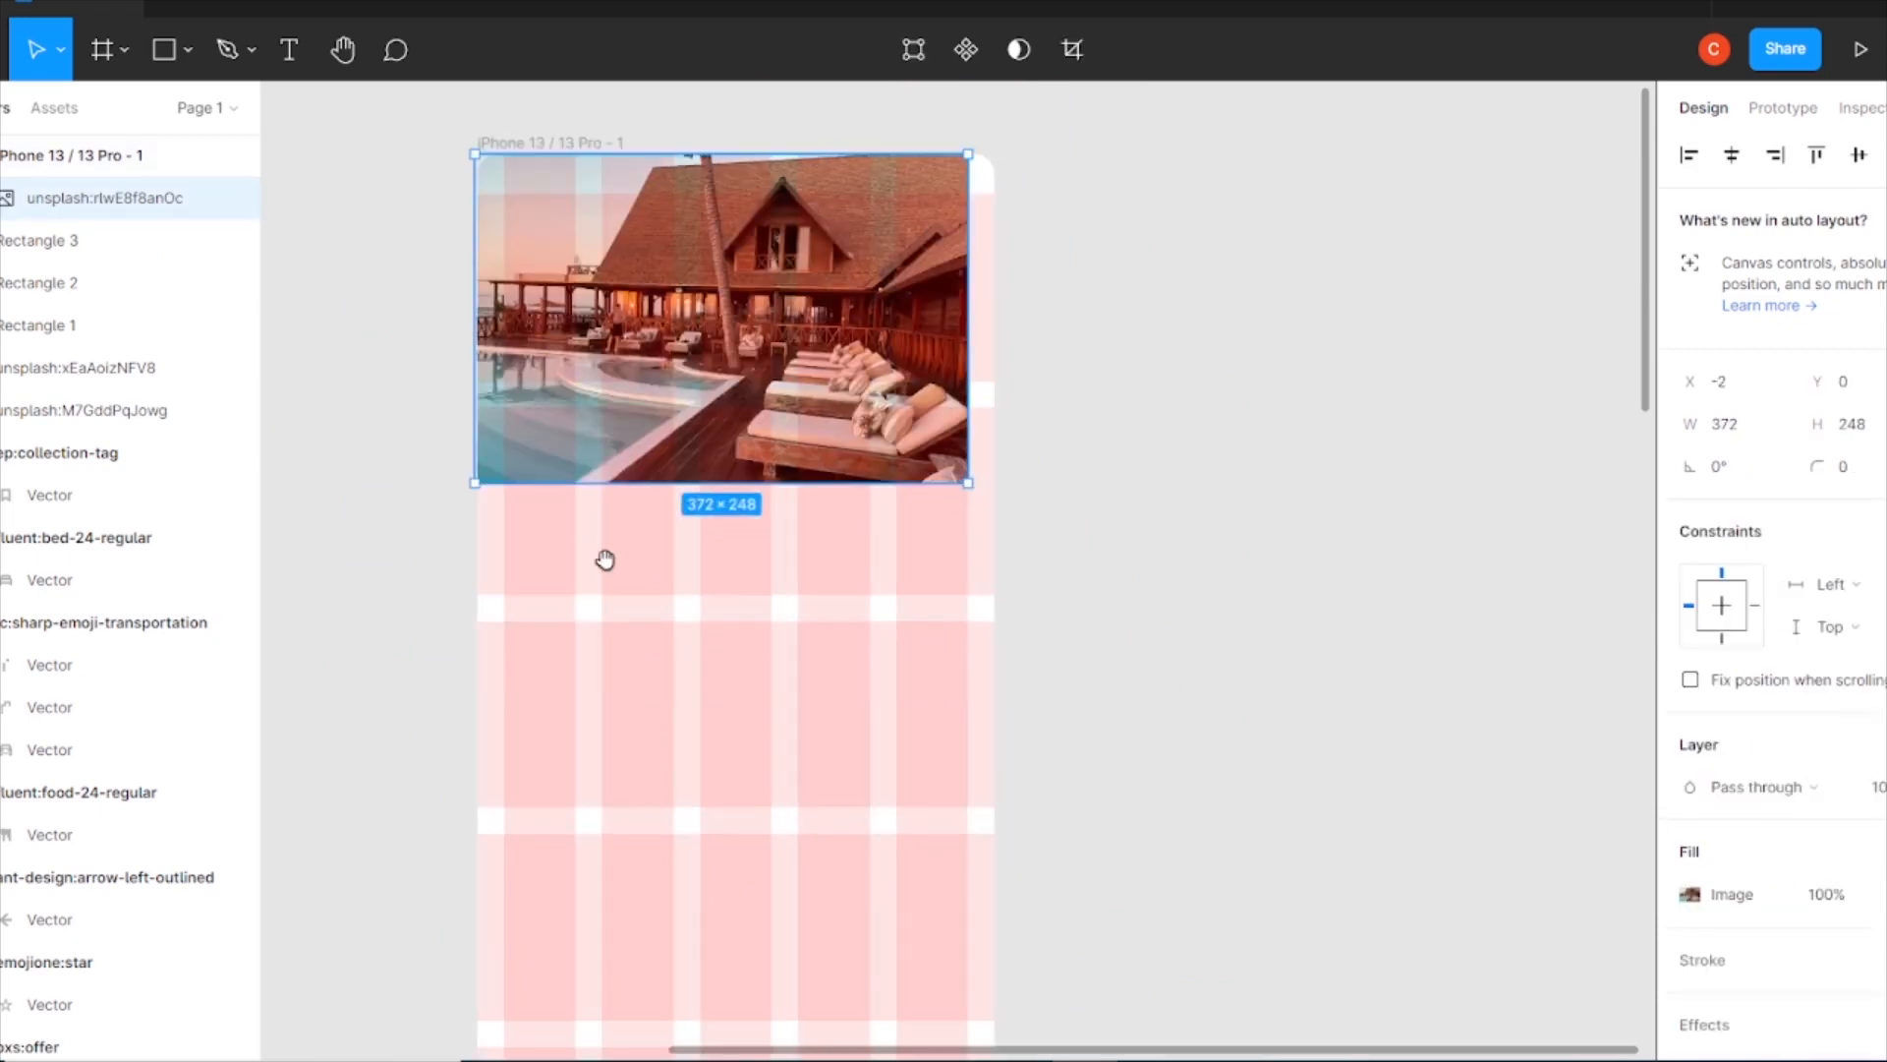
Enlarge the villa photo to about 414 × 277 so it covers the frame's full width.
{"action": "scroll", "coordinate": [602, 560], "scroll_direction": "up", "scroll_amount": 2}
{"action": "left_click_drag", "start_coordinate": [1012, 640], "coordinate": [1045, 670]}
{"action": "left_click_drag", "start_coordinate": [503, 306], "coordinate": [487, 295]}
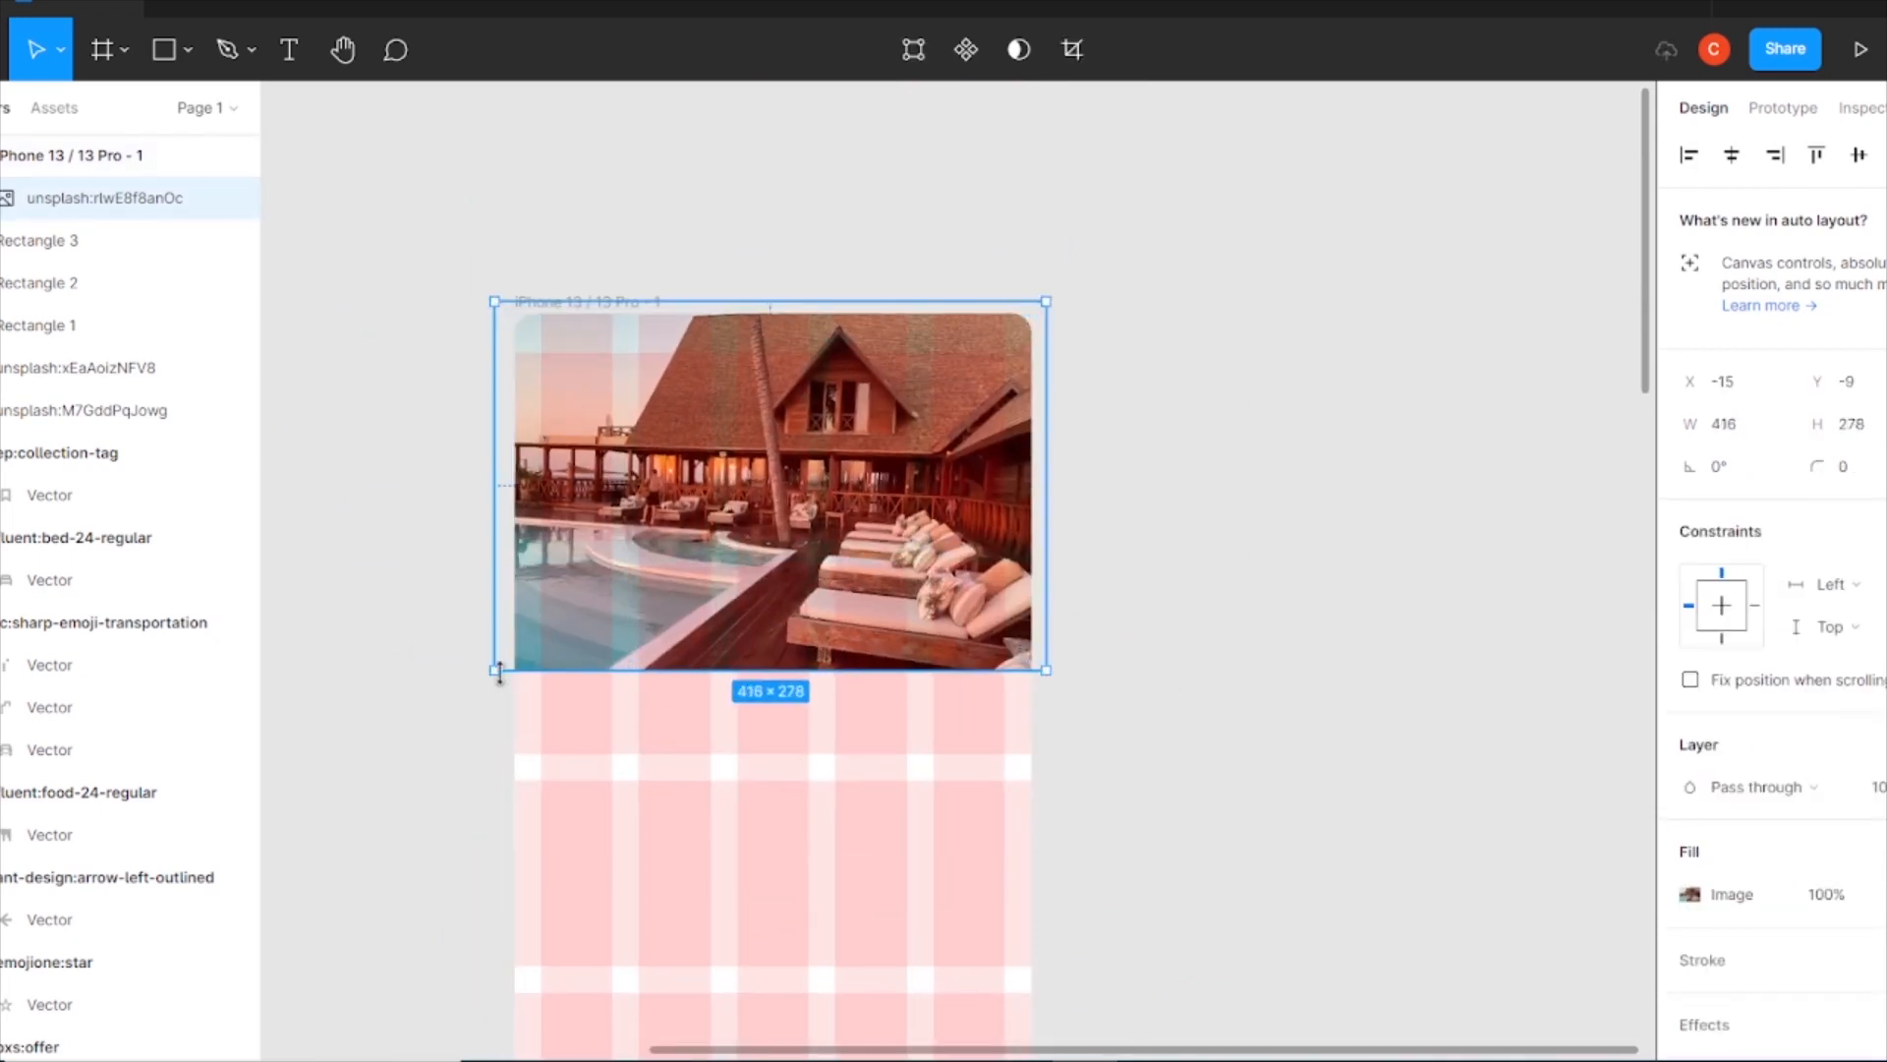
{"action": "left_click_drag", "start_coordinate": [496, 671], "coordinate": [482, 678]}
{"action": "left_click", "coordinate": [1284, 551]}
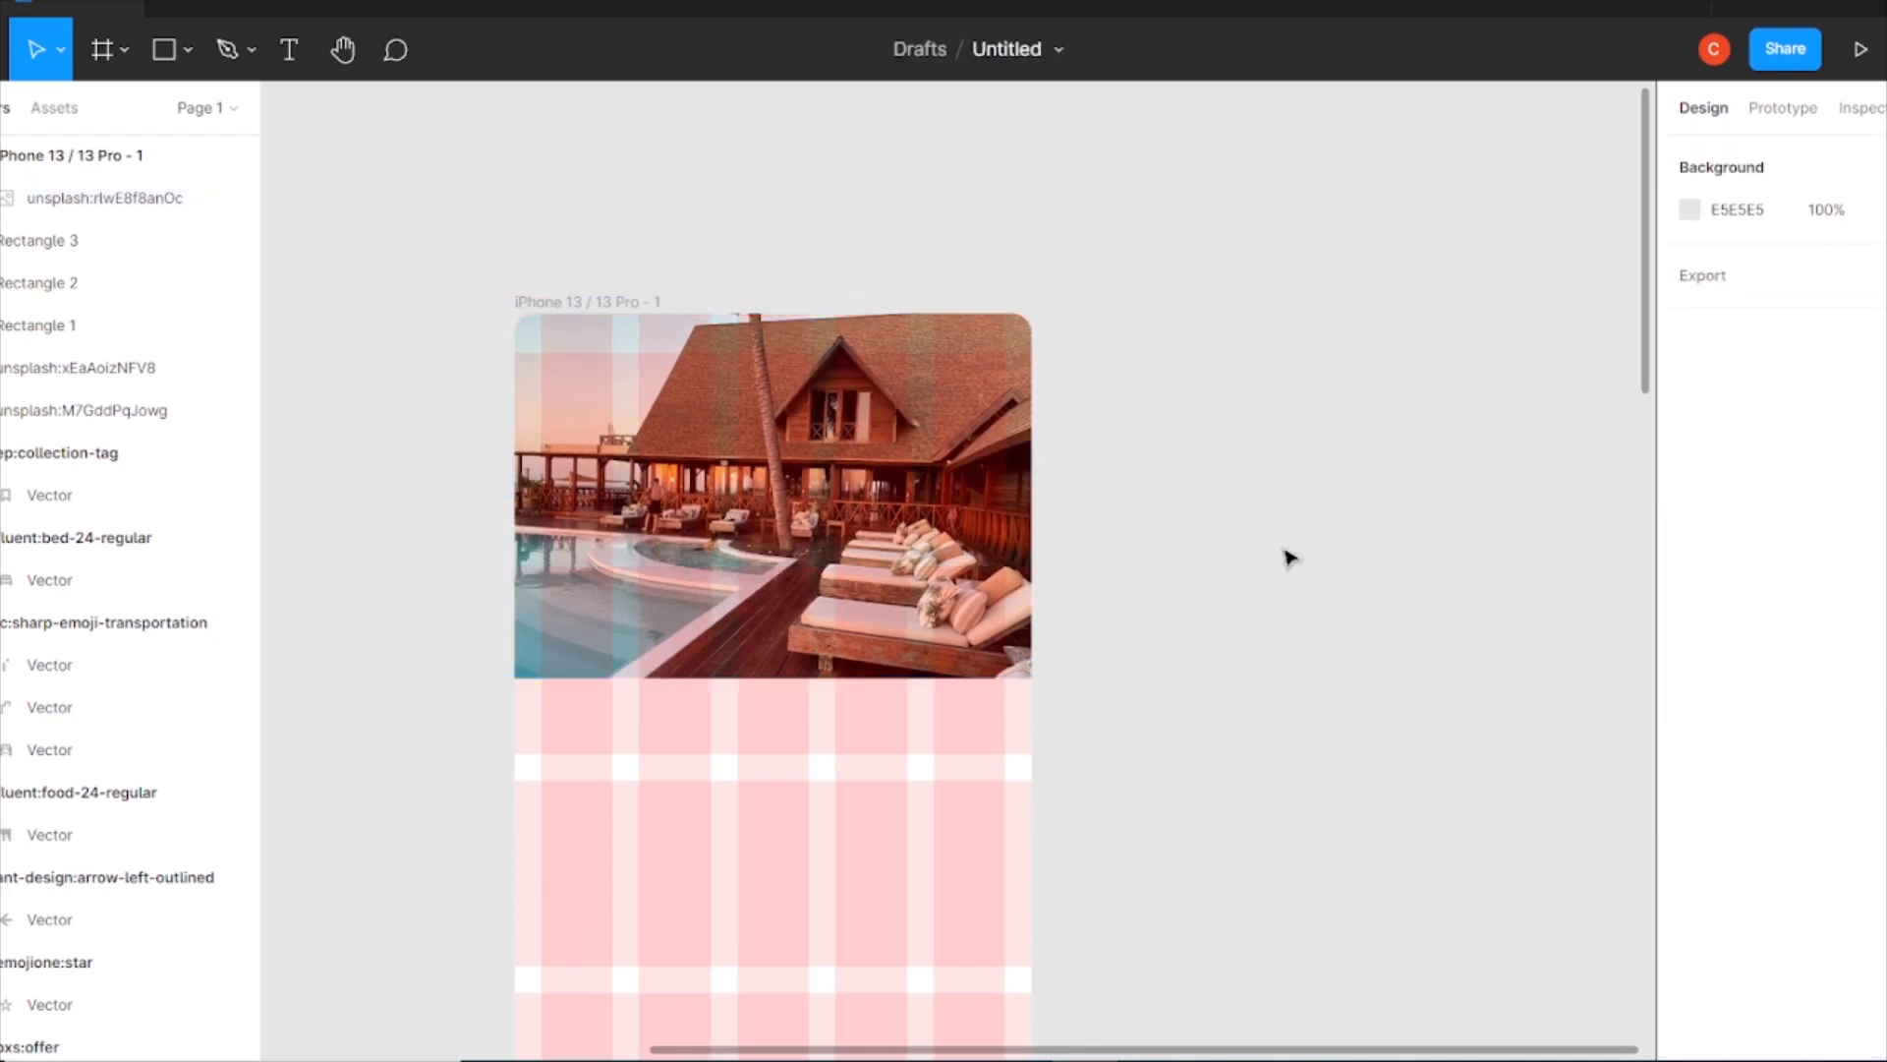
Add a black-to-transparent linear gradient fill over the villa photo, running downward from above it to just below its middle.
{"action": "scroll", "coordinate": [1107, 367], "scroll_direction": "up", "scroll_amount": 2}
{"action": "left_click", "coordinate": [206, 198]}
{"action": "left_click", "coordinate": [1882, 851]}
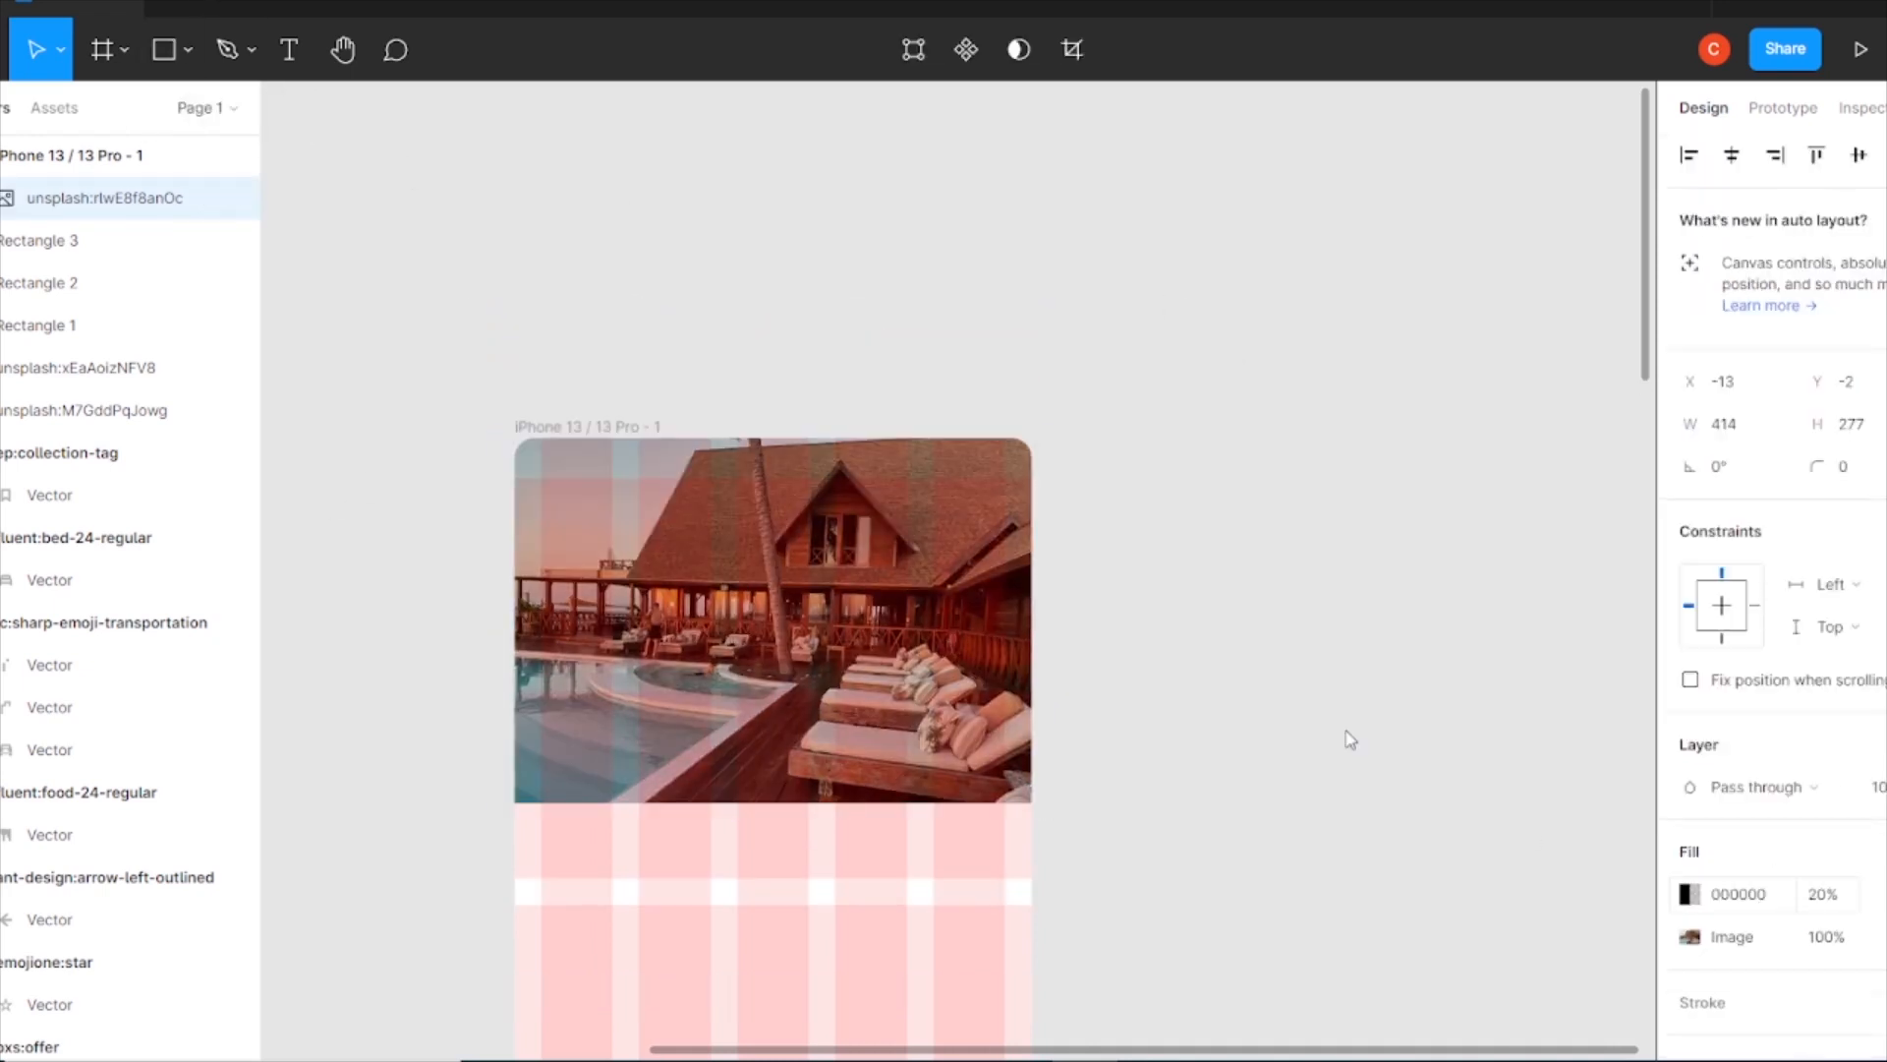
{"action": "left_click", "coordinate": [1689, 894]}
{"action": "left_click", "coordinate": [1376, 367]}
{"action": "left_click", "coordinate": [1411, 396]}
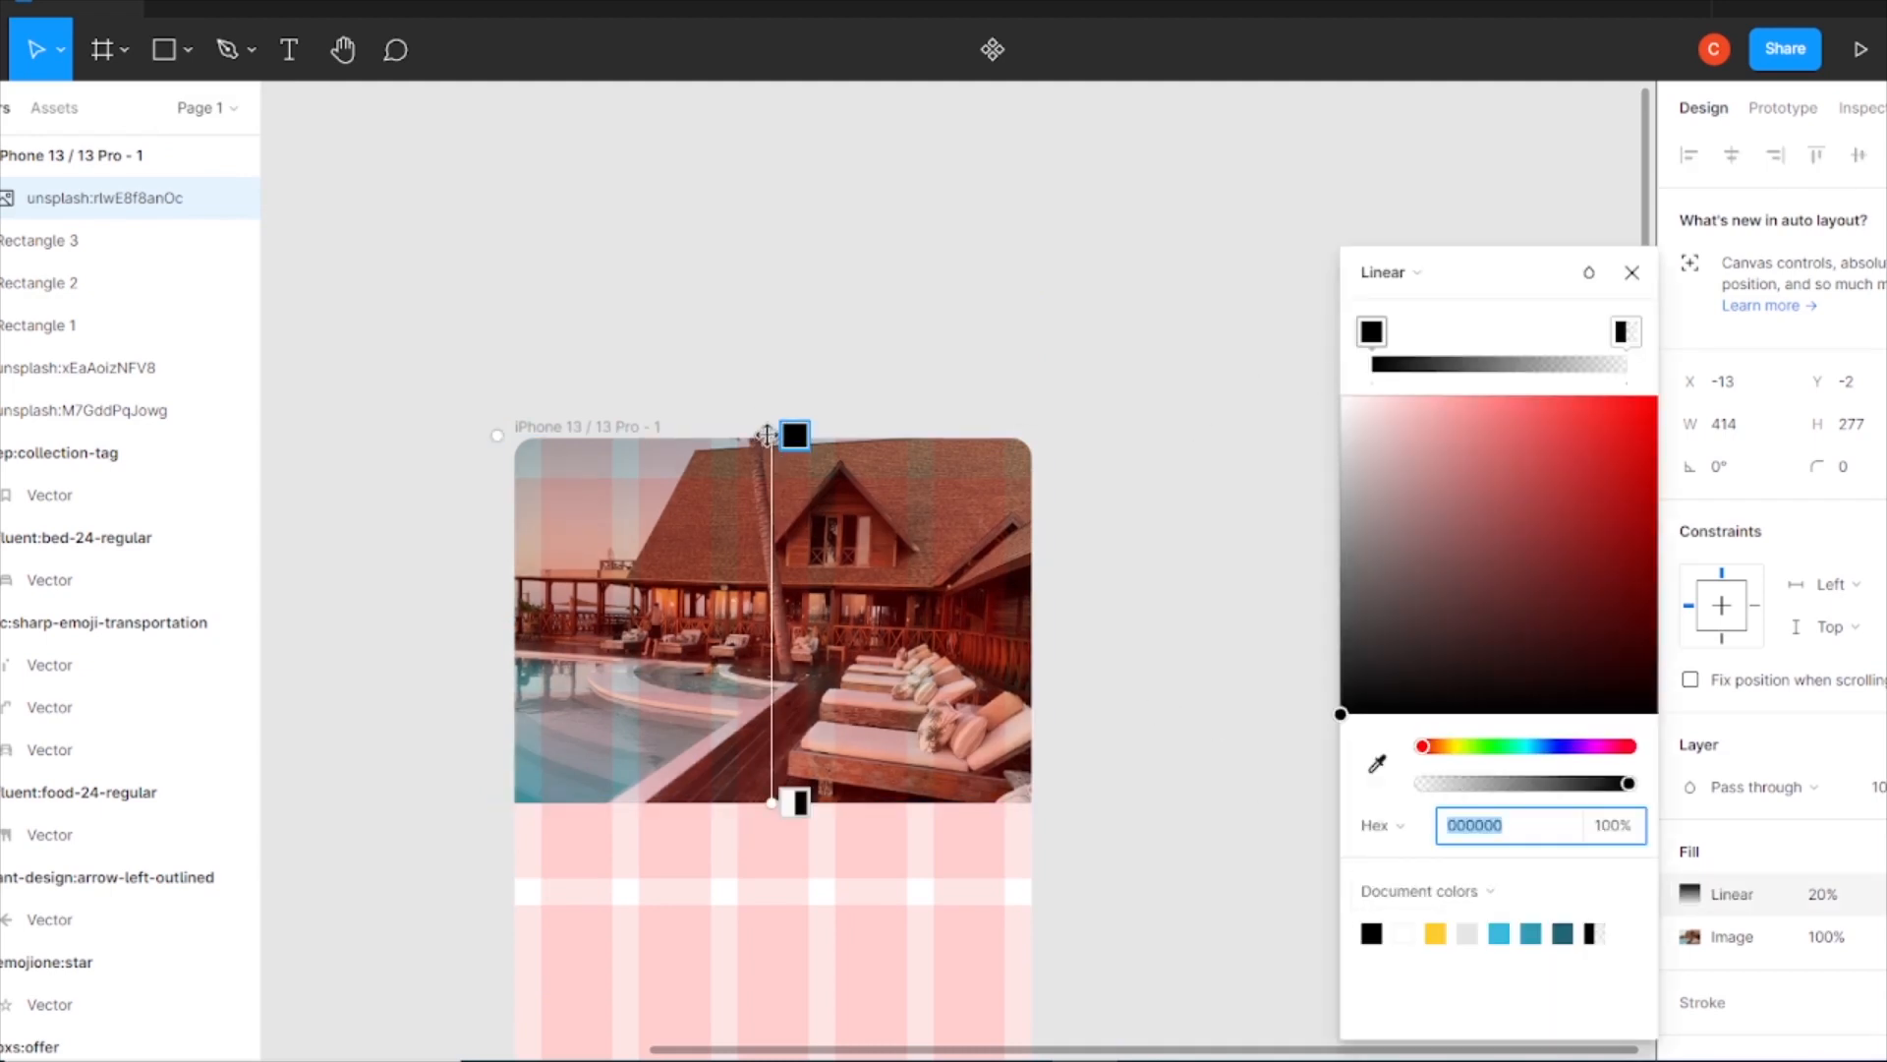
{"action": "left_click_drag", "start_coordinate": [772, 802], "coordinate": [773, 591]}
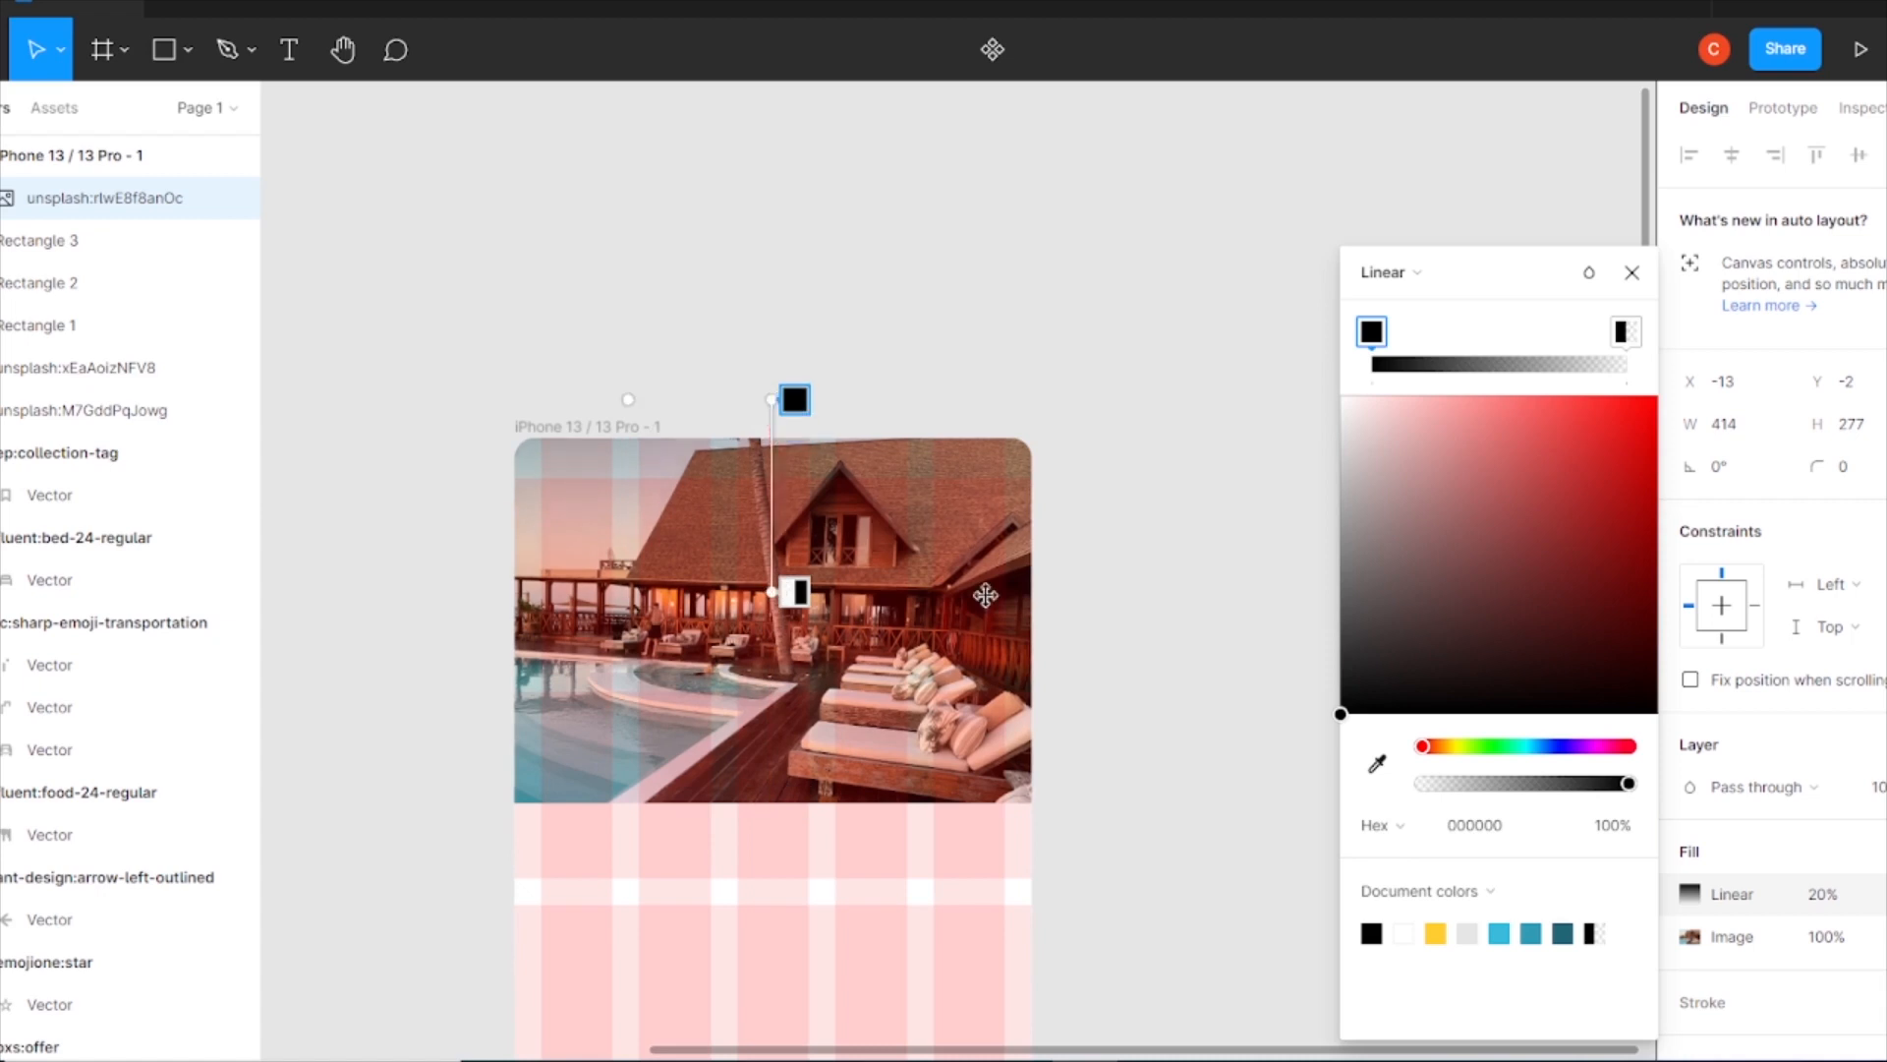
Raise the photo's gradient fill opacity to 100%.
{"action": "left_click", "coordinate": [1824, 895]}
{"action": "key", "text": "Up"}
{"action": "key", "text": "Up"}
{"action": "key", "text": "Up"}
{"action": "key", "text": "Up"}
{"action": "key", "text": "Up"}
{"action": "key", "text": "Up"}
{"action": "key", "text": "Up"}
{"action": "key", "text": "Up"}
{"action": "key", "text": "Up"}
{"action": "key", "text": "Up"}
{"action": "key", "text": "Up"}
{"action": "key", "text": "Up"}
{"action": "key", "text": "Up"}
{"action": "key", "text": "Up"}
{"action": "key", "text": "Up"}
{"action": "key", "text": "Up"}
{"action": "key", "text": "Up"}
{"action": "key", "text": "Up"}
{"action": "key", "text": "Up"}
{"action": "key", "text": "Up"}
{"action": "key", "text": "Up"}
{"action": "key", "text": "Up"}
{"action": "key", "text": "Up"}
{"action": "key", "text": "Up"}
{"action": "key", "text": "Up"}
{"action": "key", "text": "Up"}
{"action": "key", "text": "Up"}
{"action": "key", "text": "Up"}
{"action": "key", "text": "Up"}
{"action": "key", "text": "Up"}
{"action": "key", "text": "Up"}
{"action": "key", "text": "Up"}
{"action": "key", "text": "Up"}
{"action": "key", "text": "Up"}
{"action": "key", "text": "Up"}
{"action": "key", "text": "Up"}
{"action": "key", "text": "Up"}
{"action": "key", "text": "Up"}
{"action": "key", "text": "Up"}
{"action": "key", "text": "Up"}
Adjust the gradient's ends so it starts just above the photo and fades out about two thirds down.
{"action": "left_click", "coordinate": [1689, 893]}
{"action": "left_click_drag", "start_coordinate": [773, 590], "coordinate": [773, 676]}
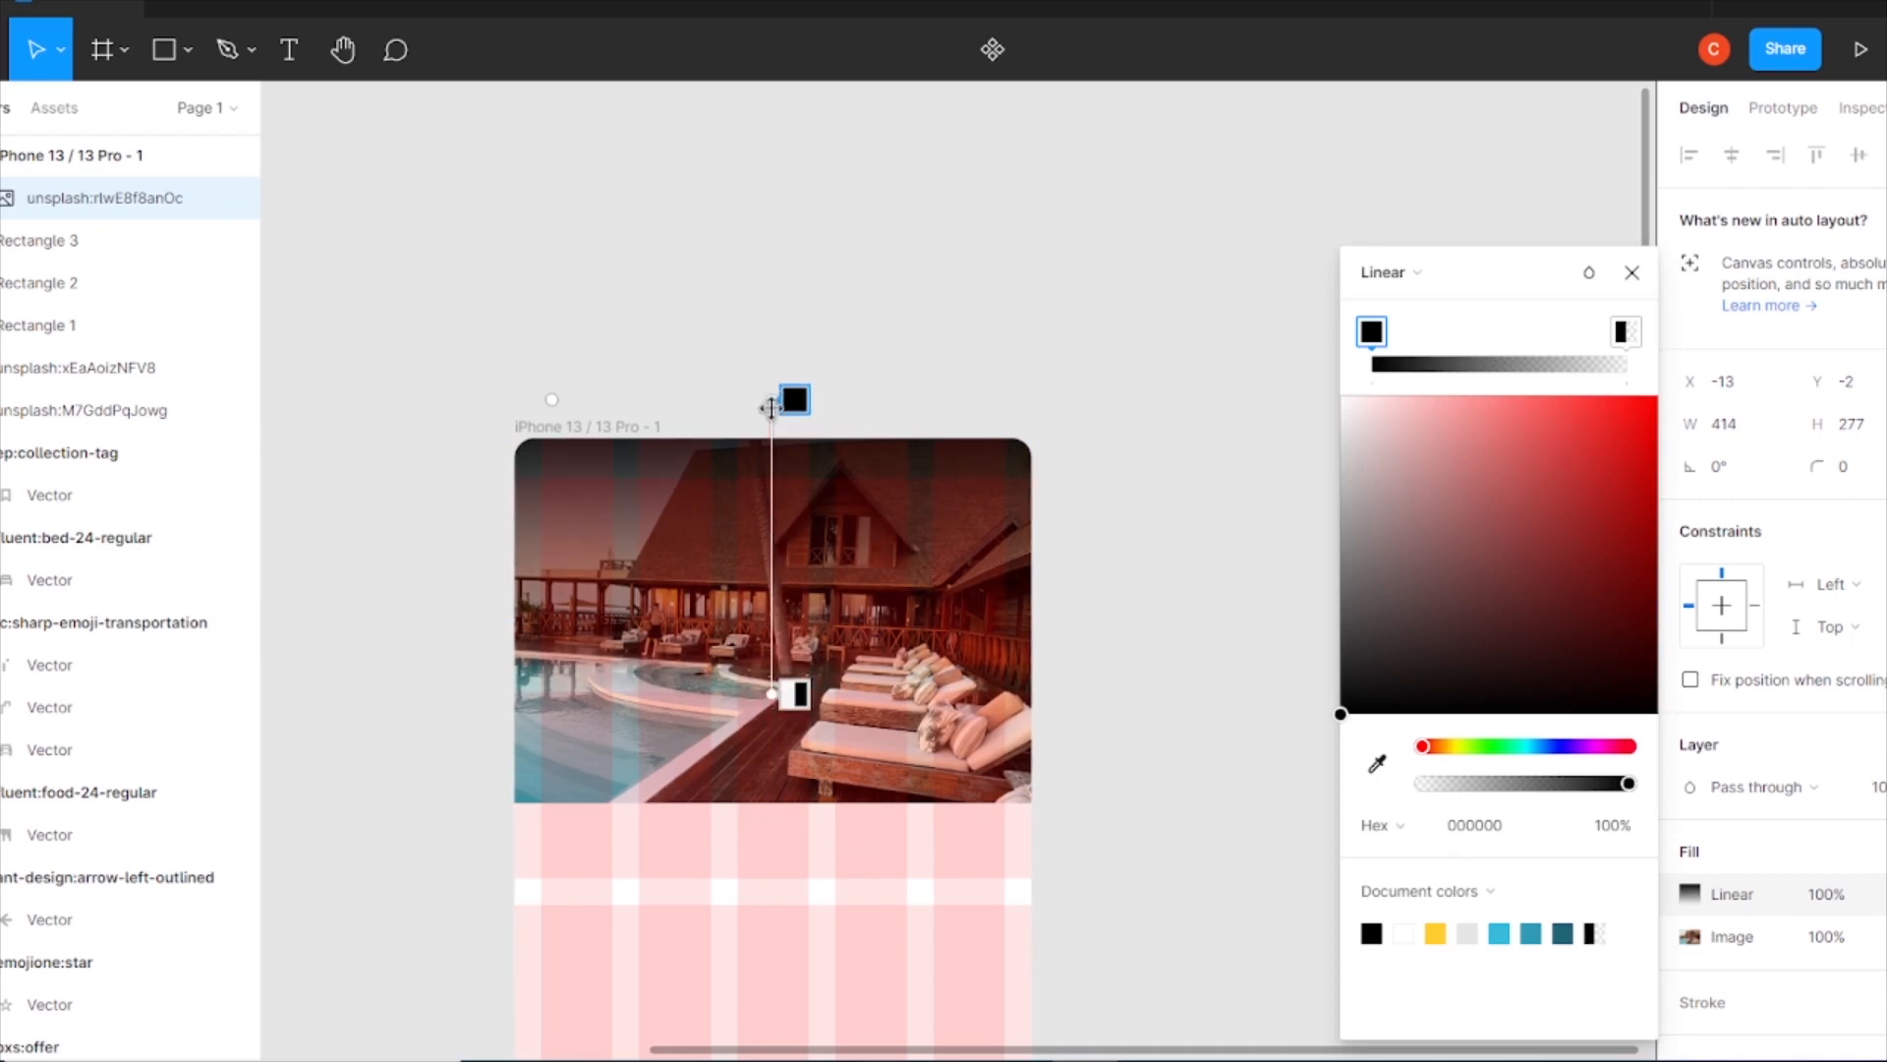
{"action": "left_click_drag", "start_coordinate": [771, 396], "coordinate": [771, 426]}
{"action": "left_click_drag", "start_coordinate": [773, 694], "coordinate": [773, 676]}
Add a middle stop to the photo's gradient and slide the transparent stop close to it for a shorter fade.
{"action": "left_click", "coordinate": [772, 534]}
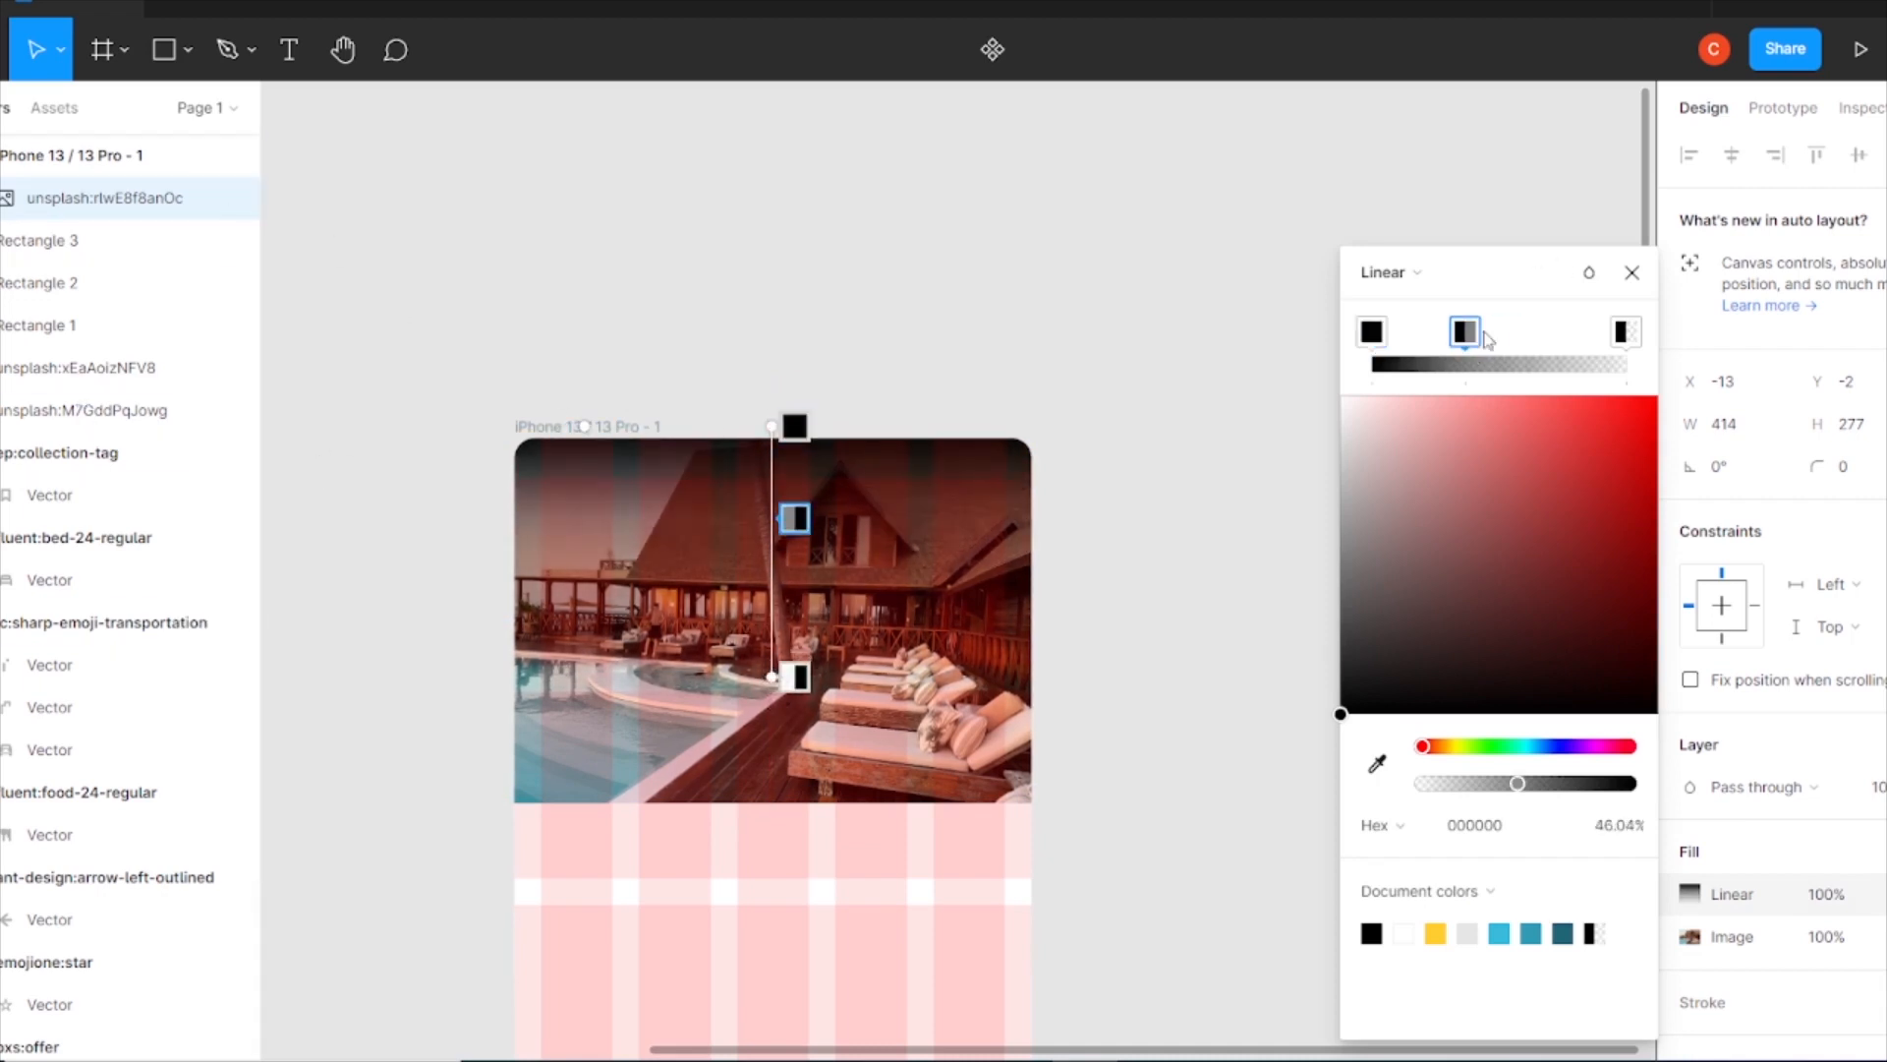
{"action": "left_click_drag", "start_coordinate": [1484, 334], "coordinate": [1492, 338]}
{"action": "left_click_drag", "start_coordinate": [1609, 349], "coordinate": [1507, 340]}
{"action": "left_click", "coordinate": [1632, 272]}
{"action": "left_click", "coordinate": [1079, 371]}
Draw a rectangle of about 94 × 61 centred below the header photo, with a corner radius of 5.
{"action": "scroll", "coordinate": [825, 552], "scroll_direction": "down", "scroll_amount": 4}
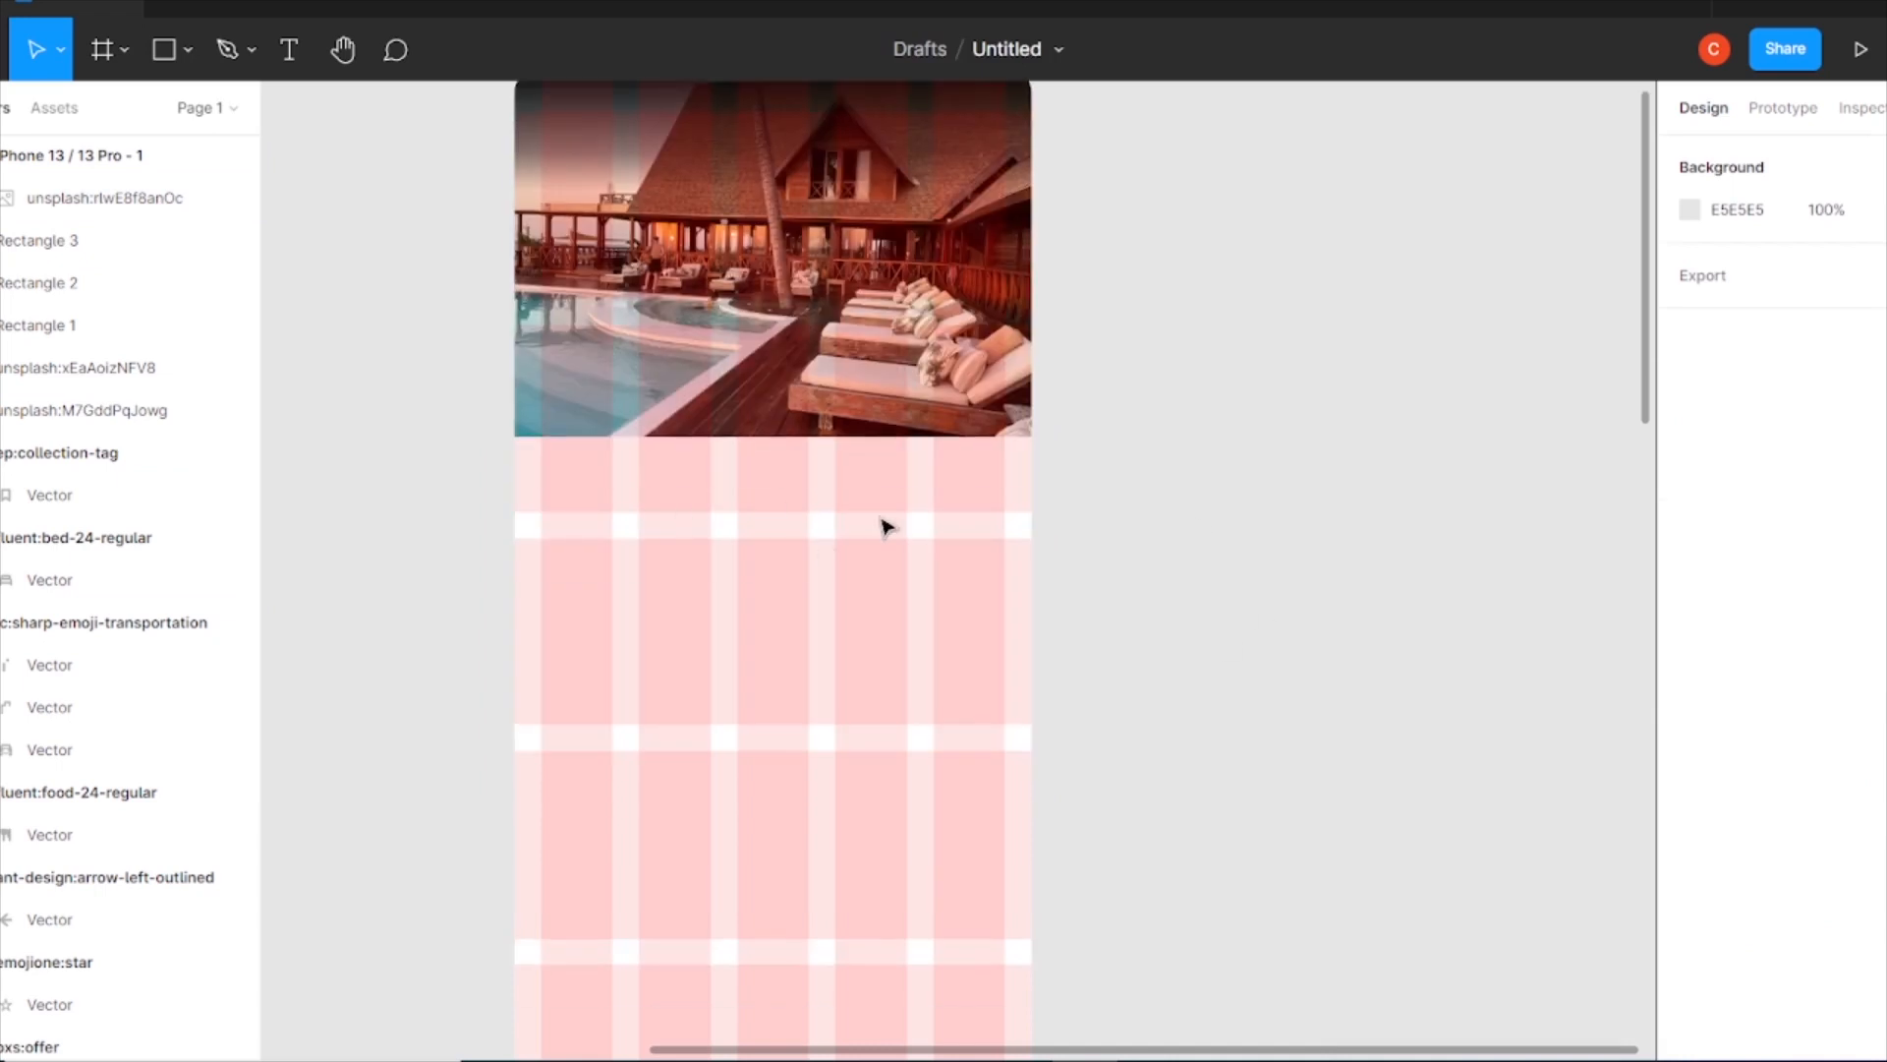
{"action": "key", "text": "r"}
{"action": "mouse_move", "coordinate": [728, 470]}
{"action": "left_mouse_down"}
{"action": "mouse_move", "coordinate": [809, 550]}
{"action": "mouse_move", "coordinate": [783, 504]}
{"action": "left_mouse_up"}
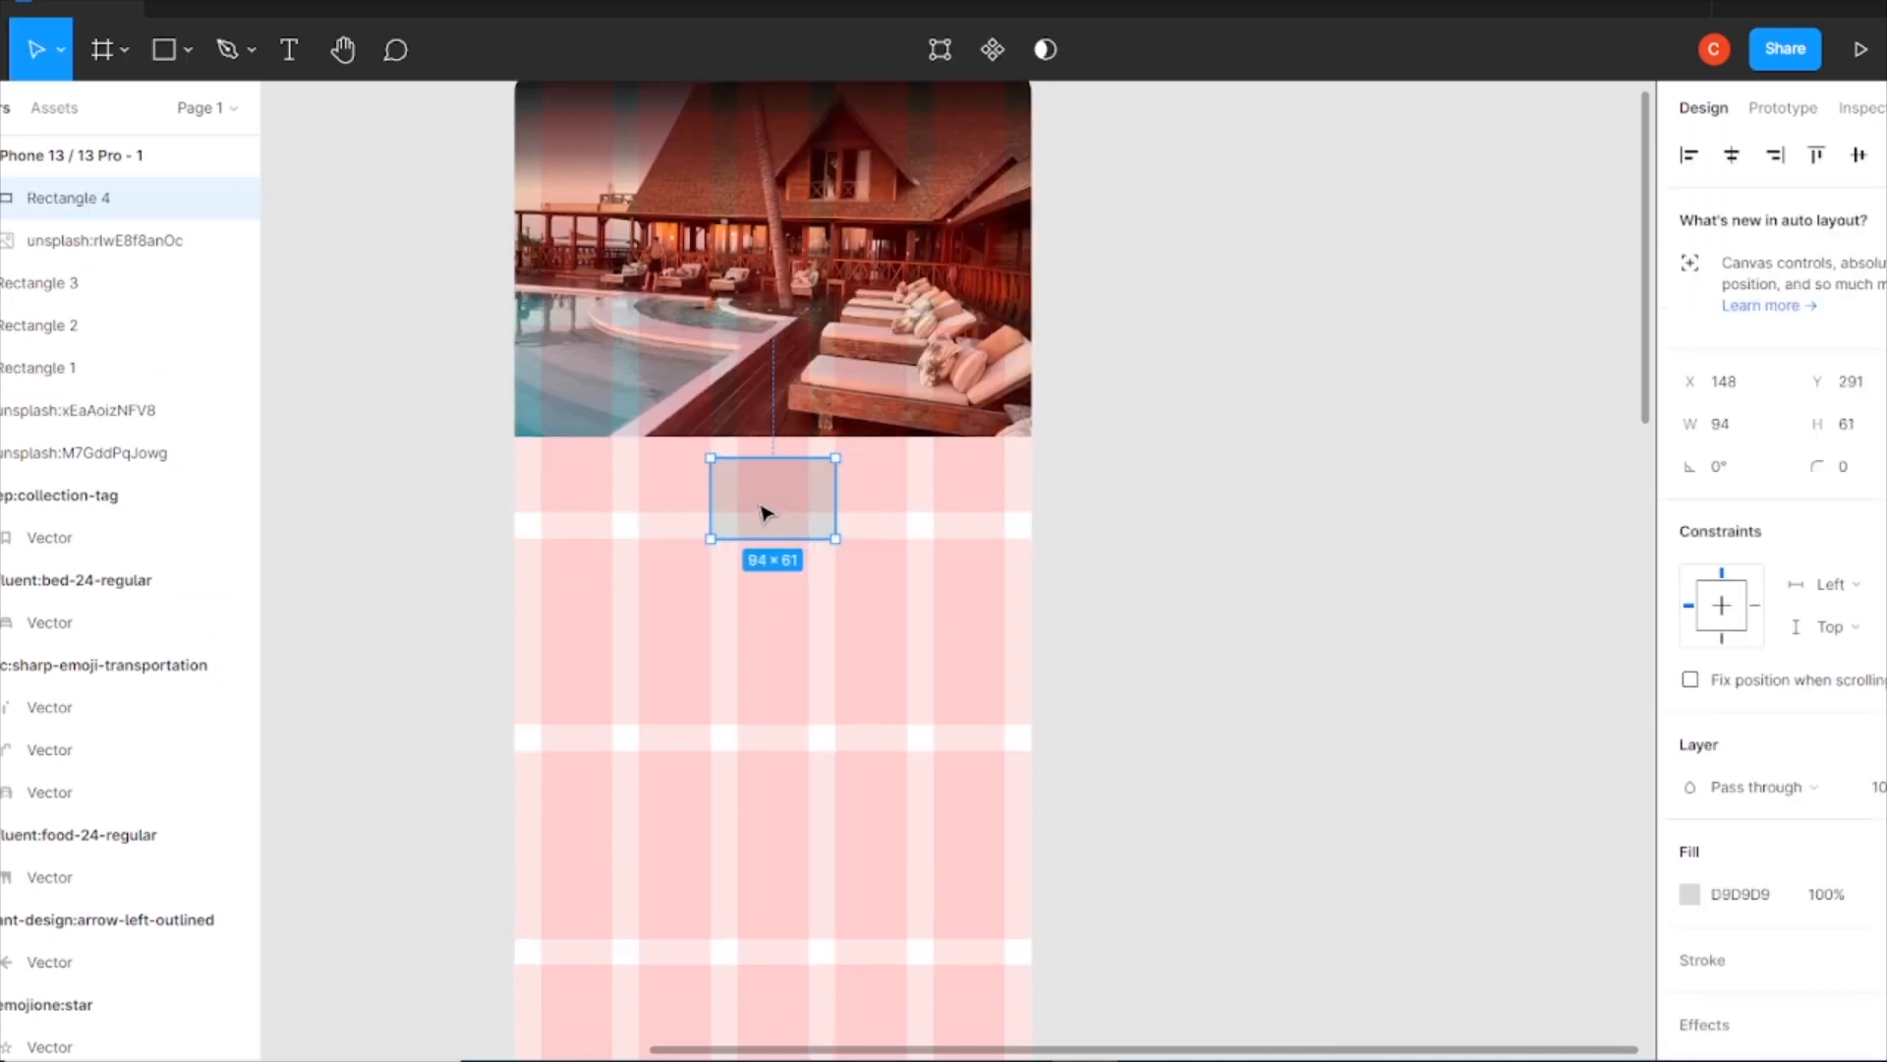
{"action": "type", "text": "5"}
Place smaller rounded rectangles of about 76 × 49 on both sides of the central one, spaced 20 apart and vertically centred with it.
{"action": "left_click", "coordinate": [876, 535]}
{"action": "left_click_drag", "start_coordinate": [808, 513], "coordinate": [634, 523]}
{"action": "key", "text": "Escape"}
{"action": "left_click", "coordinate": [911, 506], "text": "shift"}
{"action": "left_click", "coordinate": [773, 506], "text": "shift"}
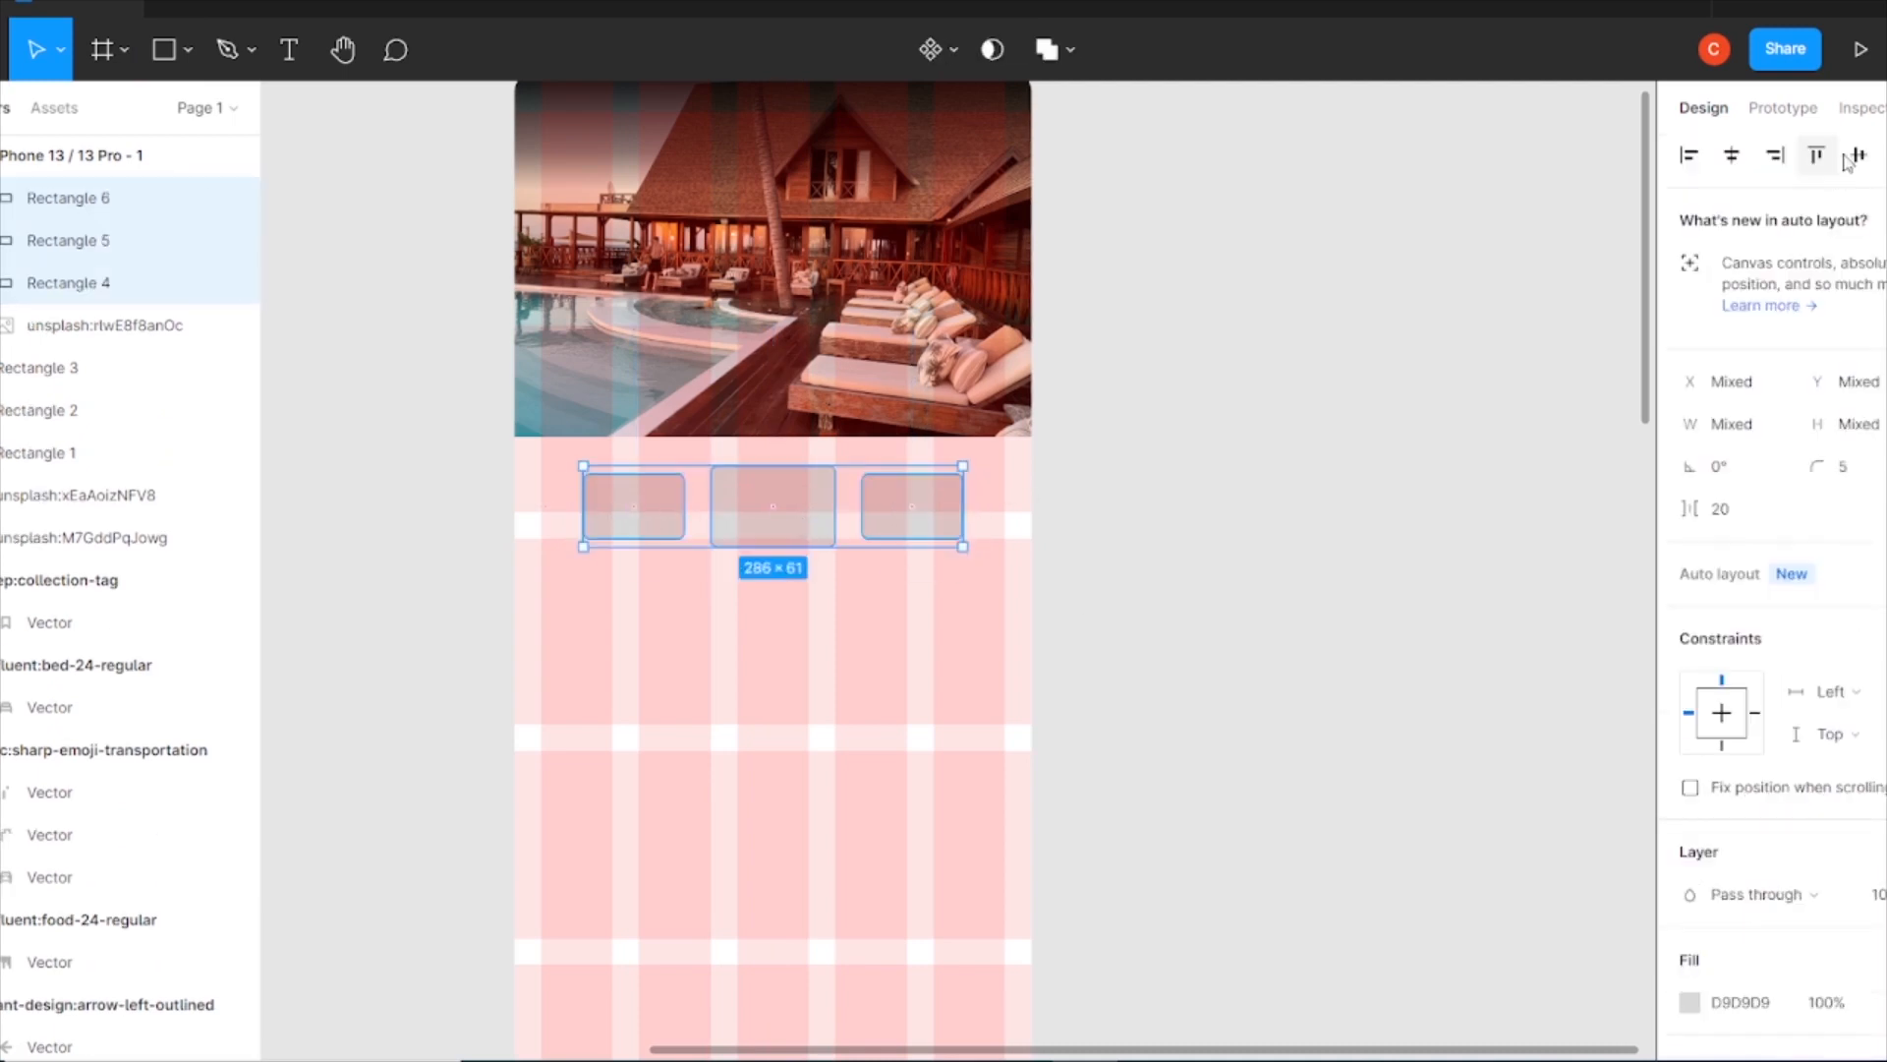
{"action": "left_click", "coordinate": [895, 577]}
Duplicate the villa photo without its gradient, scale the copy to about 178 wide, and place it over the central rectangle's lower part.
{"action": "left_click_drag", "start_coordinate": [572, 214], "coordinate": [1173, 379], "text": "alt"}
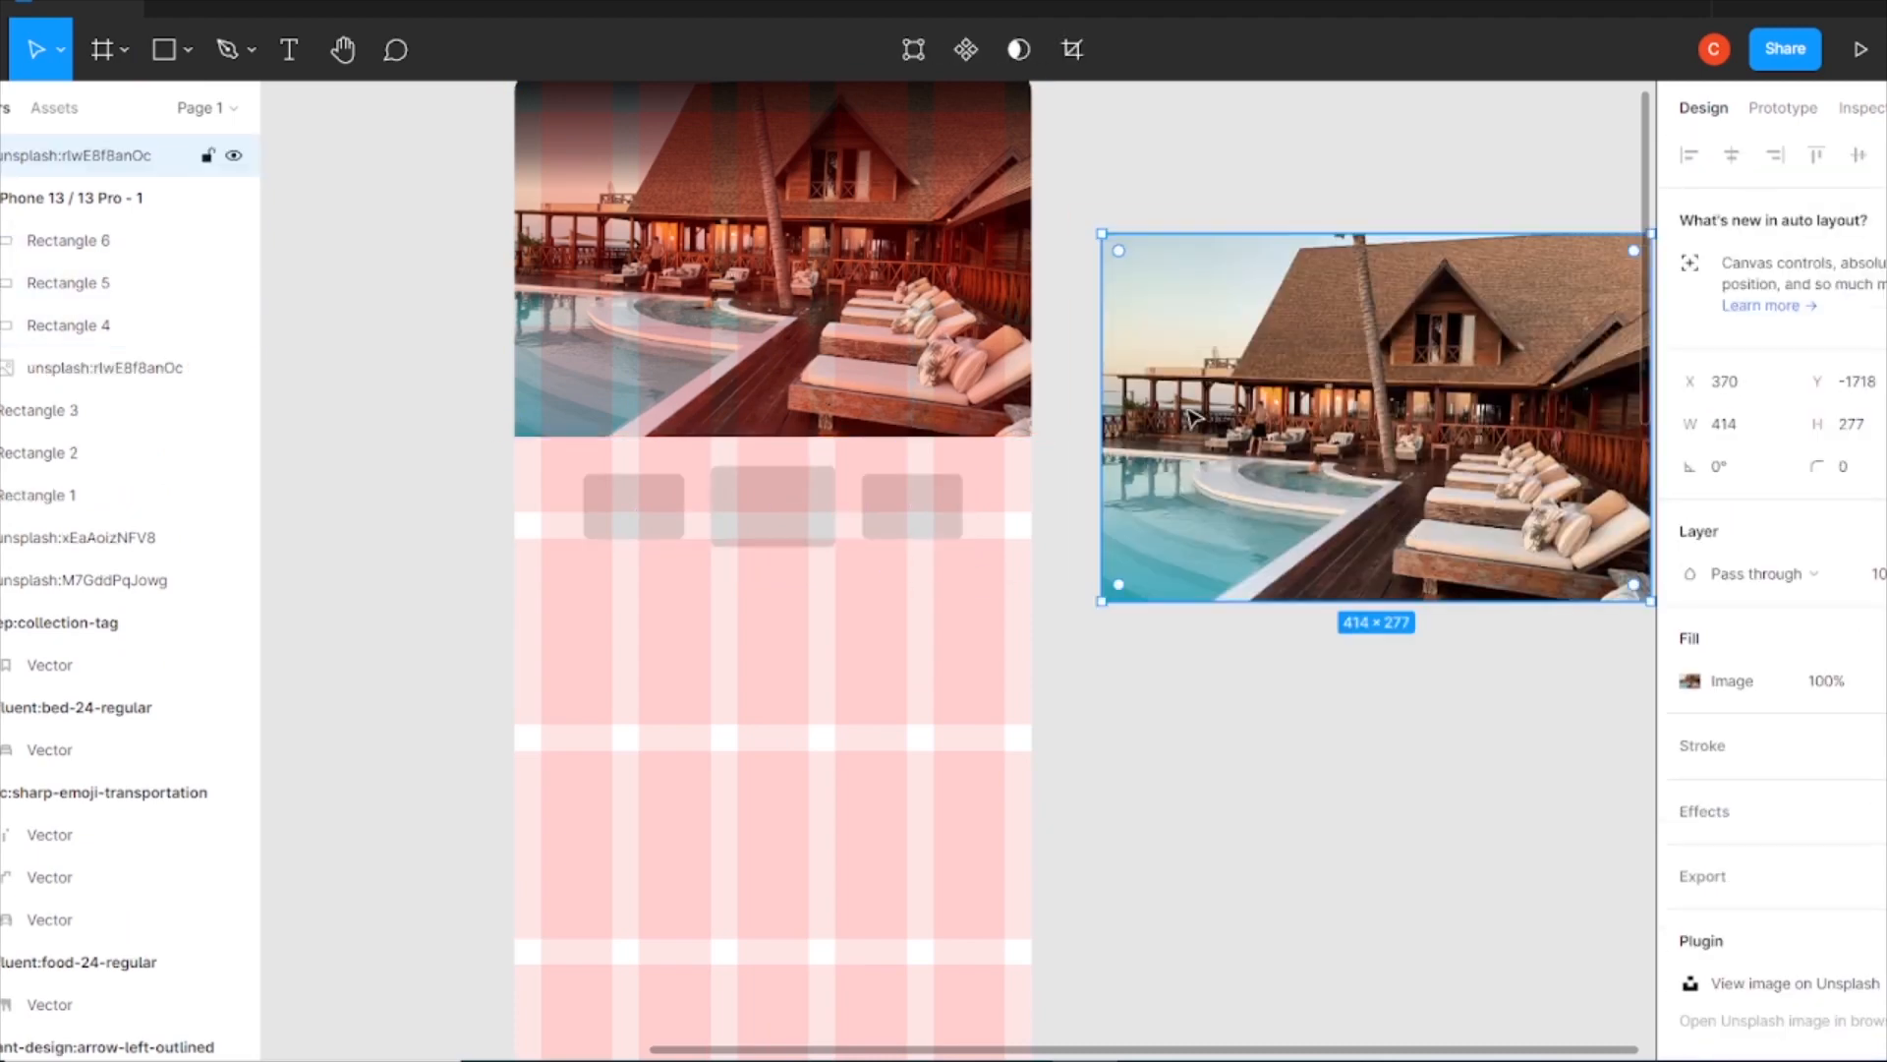
{"action": "left_click_drag", "start_coordinate": [1101, 234], "coordinate": [1264, 337], "text": "alt+shift"}
{"action": "left_click_drag", "start_coordinate": [1356, 423], "coordinate": [777, 637]}
Mask the small villa photo with the central rectangle.
{"action": "left_click", "coordinate": [800, 540], "text": "shift"}
{"action": "left_click", "coordinate": [929, 617]}
{"action": "left_click", "coordinate": [831, 575]}
{"action": "left_click", "coordinate": [772, 506], "text": "shift"}
{"action": "right_click", "coordinate": [792, 590]}
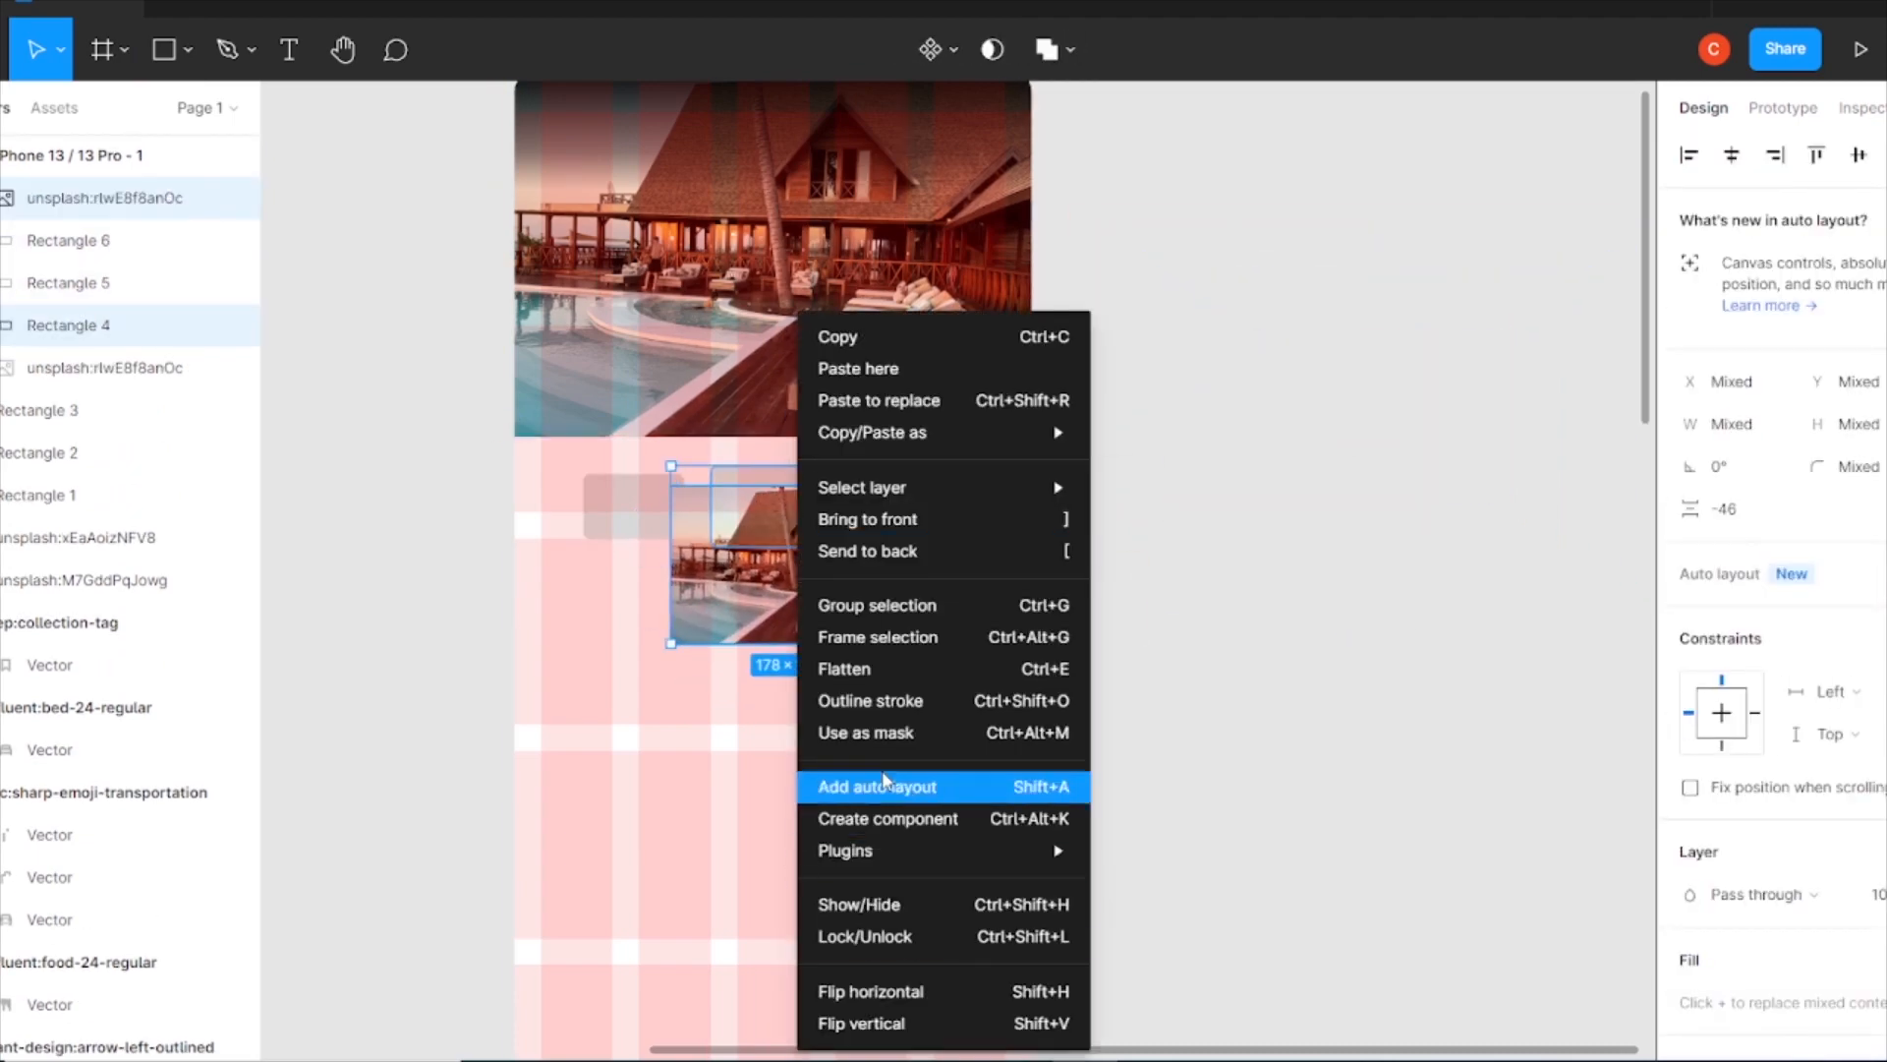
{"action": "left_click", "coordinate": [915, 728]}
Reposition the masked villa photo and shrink it to about 107 × 72 so it fills the central thumbnail.
{"action": "left_click", "coordinate": [815, 540]}
{"action": "left_click_drag", "start_coordinate": [814, 541], "coordinate": [815, 499]}
{"action": "left_click_drag", "start_coordinate": [911, 603], "coordinate": [844, 562], "text": "shift"}
{"action": "left_click_drag", "start_coordinate": [671, 444], "coordinate": [702, 463], "text": "shift"}
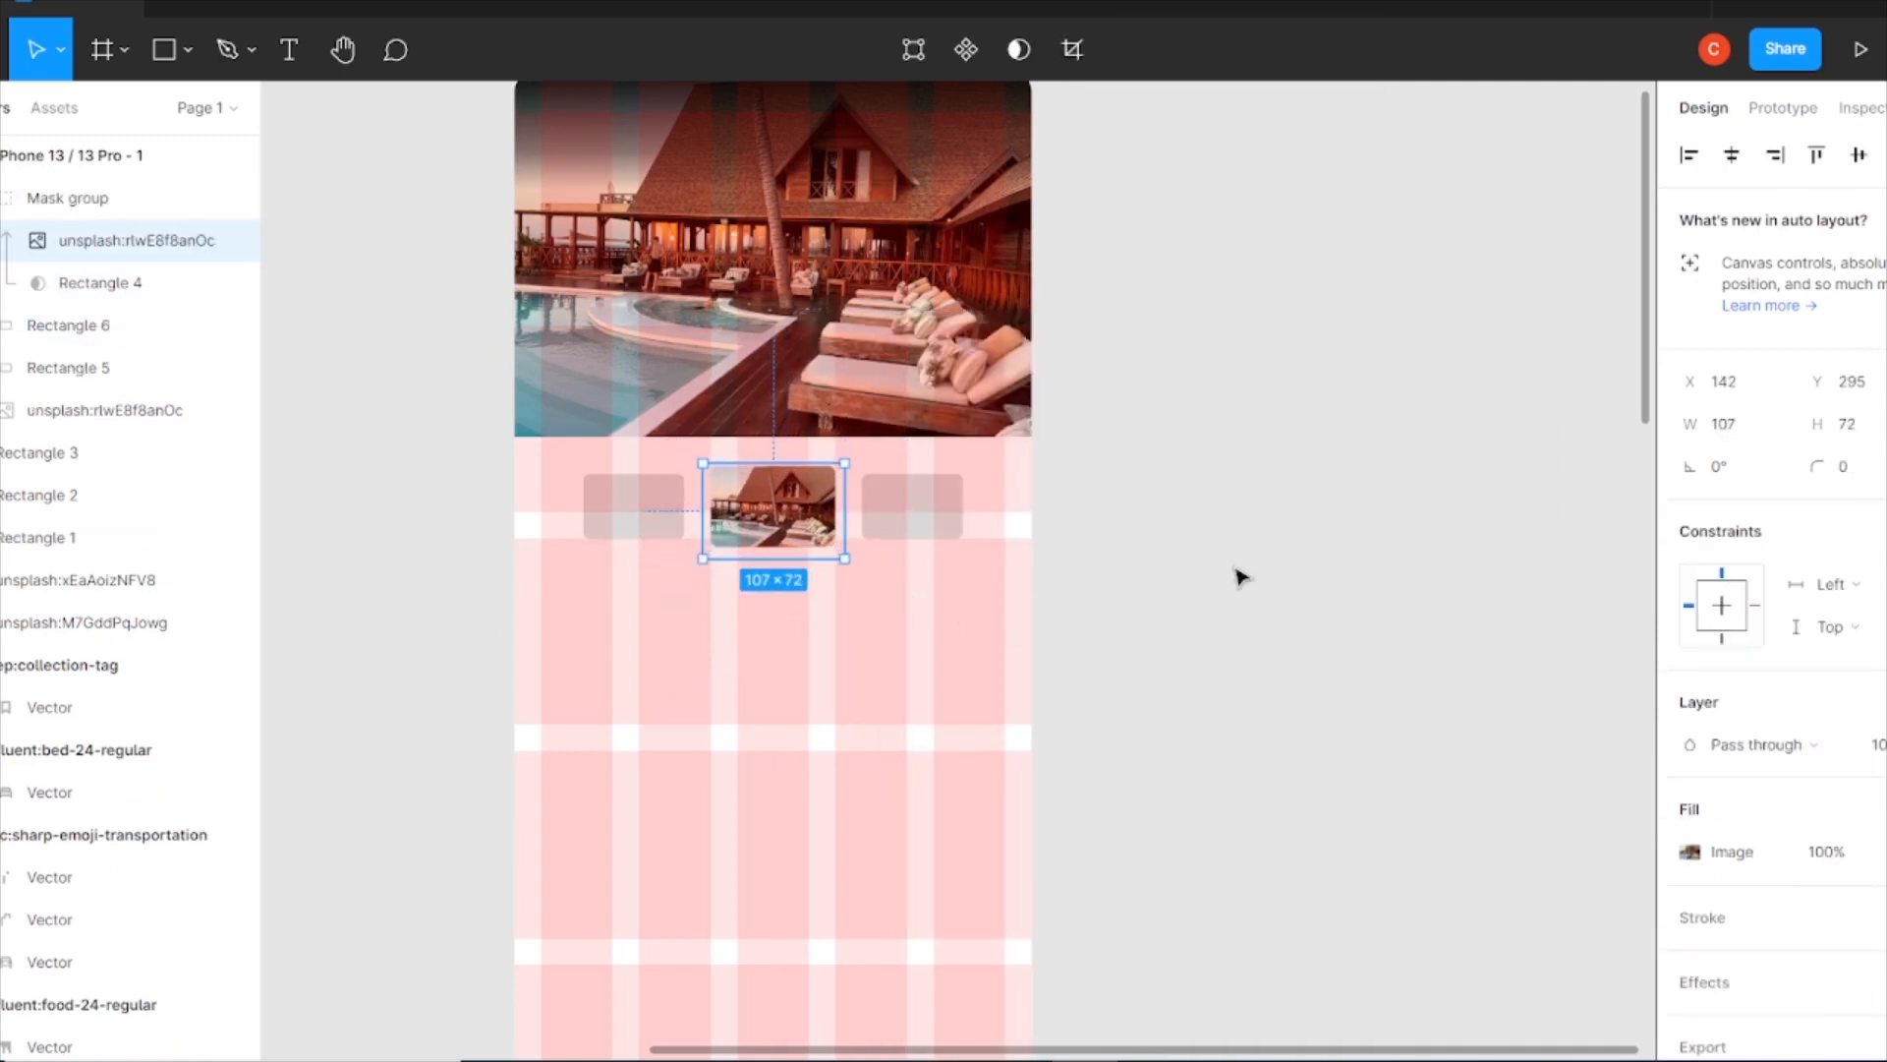
{"action": "left_click", "coordinate": [1297, 644]}
Move the lounger photo and the night pool photo up from below to beside the iPhone frame.
{"action": "left_click", "coordinate": [773, 506]}
{"action": "scroll", "coordinate": [1845, 863], "scroll_direction": "down", "scroll_amount": 3}
{"action": "left_click", "coordinate": [1074, 480]}
{"action": "key", "text": "ctrl+minus"}
{"action": "scroll", "coordinate": [1171, 517], "scroll_direction": "down", "scroll_amount": 4}
{"action": "left_click", "coordinate": [861, 991]}
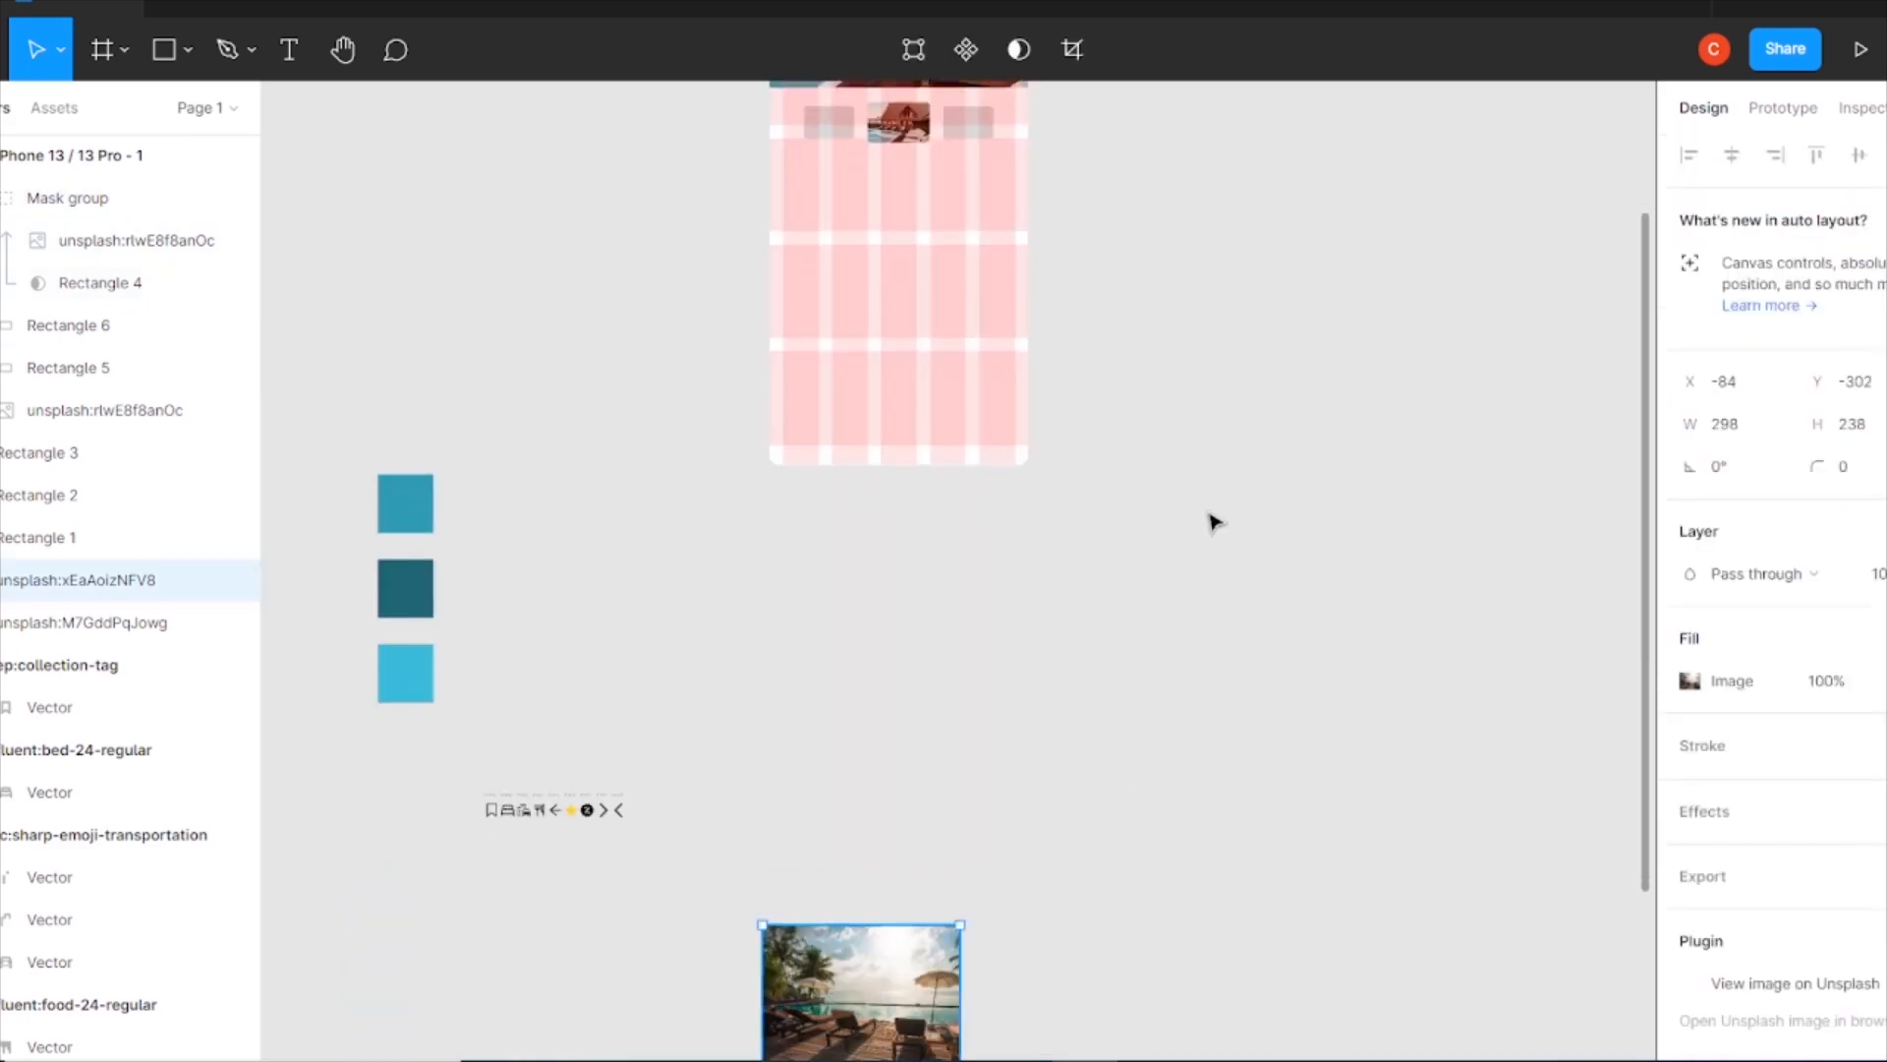
{"action": "left_click_drag", "start_coordinate": [886, 988], "coordinate": [1259, 502]}
{"action": "scroll", "coordinate": [1259, 501], "scroll_direction": "down", "scroll_amount": 3}
{"action": "left_click_drag", "start_coordinate": [657, 834], "coordinate": [805, 358]}
{"action": "scroll", "coordinate": [805, 358], "scroll_direction": "up", "scroll_amount": 7}
Scale down the lounger photo and place it so that it overlaps the first small rectangle under the header.
{"action": "left_click_drag", "start_coordinate": [1235, 885], "coordinate": [678, 555]}
{"action": "left_click_drag", "start_coordinate": [762, 1017], "coordinate": [1194, 639]}
{"action": "key", "text": "ctrl+plus"}
{"action": "scroll", "coordinate": [977, 687], "scroll_direction": "up", "scroll_amount": 3, "text": "ctrl"}
{"action": "scroll", "coordinate": [514, 695], "scroll_direction": "left", "scroll_amount": 2}
{"action": "left_click_drag", "start_coordinate": [514, 695], "coordinate": [1346, 827]}
{"action": "left_click_drag", "start_coordinate": [762, 519], "coordinate": [986, 699]}
{"action": "left_click_drag", "start_coordinate": [1184, 847], "coordinate": [974, 575]}
Mask the lounger photo with the first small rectangle.
{"action": "left_click", "coordinate": [924, 414], "text": "shift"}
{"action": "right_click", "coordinate": [898, 413]}
{"action": "key", "text": "ctrl+alt+m"}
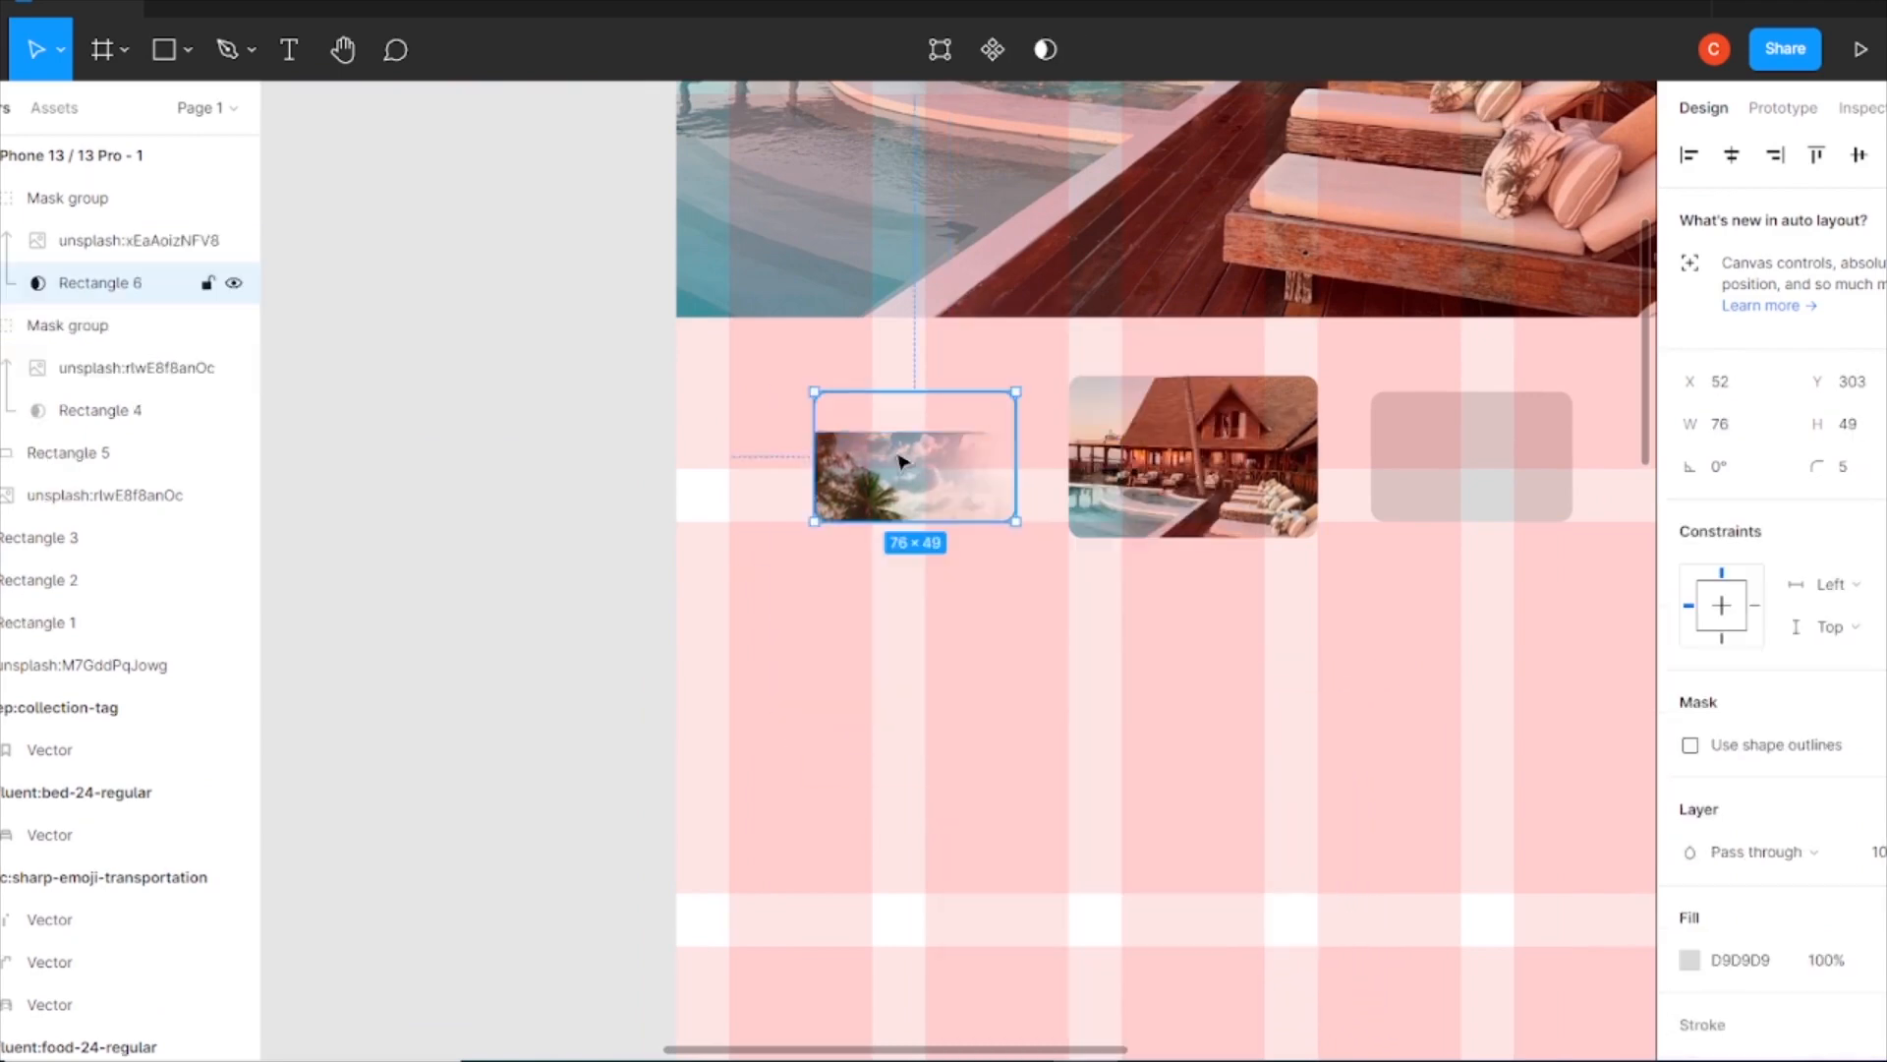
Reposition and shrink the lounger photo inside its mask so the whole scene fills the thumbnail.
{"action": "left_click_drag", "start_coordinate": [906, 461], "coordinate": [906, 405]}
{"action": "double_click", "coordinate": [1120, 651]}
{"action": "left_click_drag", "start_coordinate": [1119, 651], "coordinate": [1024, 522]}
{"action": "left_click_drag", "start_coordinate": [772, 373], "coordinate": [789, 390]}
{"action": "left_click_drag", "start_coordinate": [787, 551], "coordinate": [800, 548]}
{"action": "left_click", "coordinate": [1631, 425]}
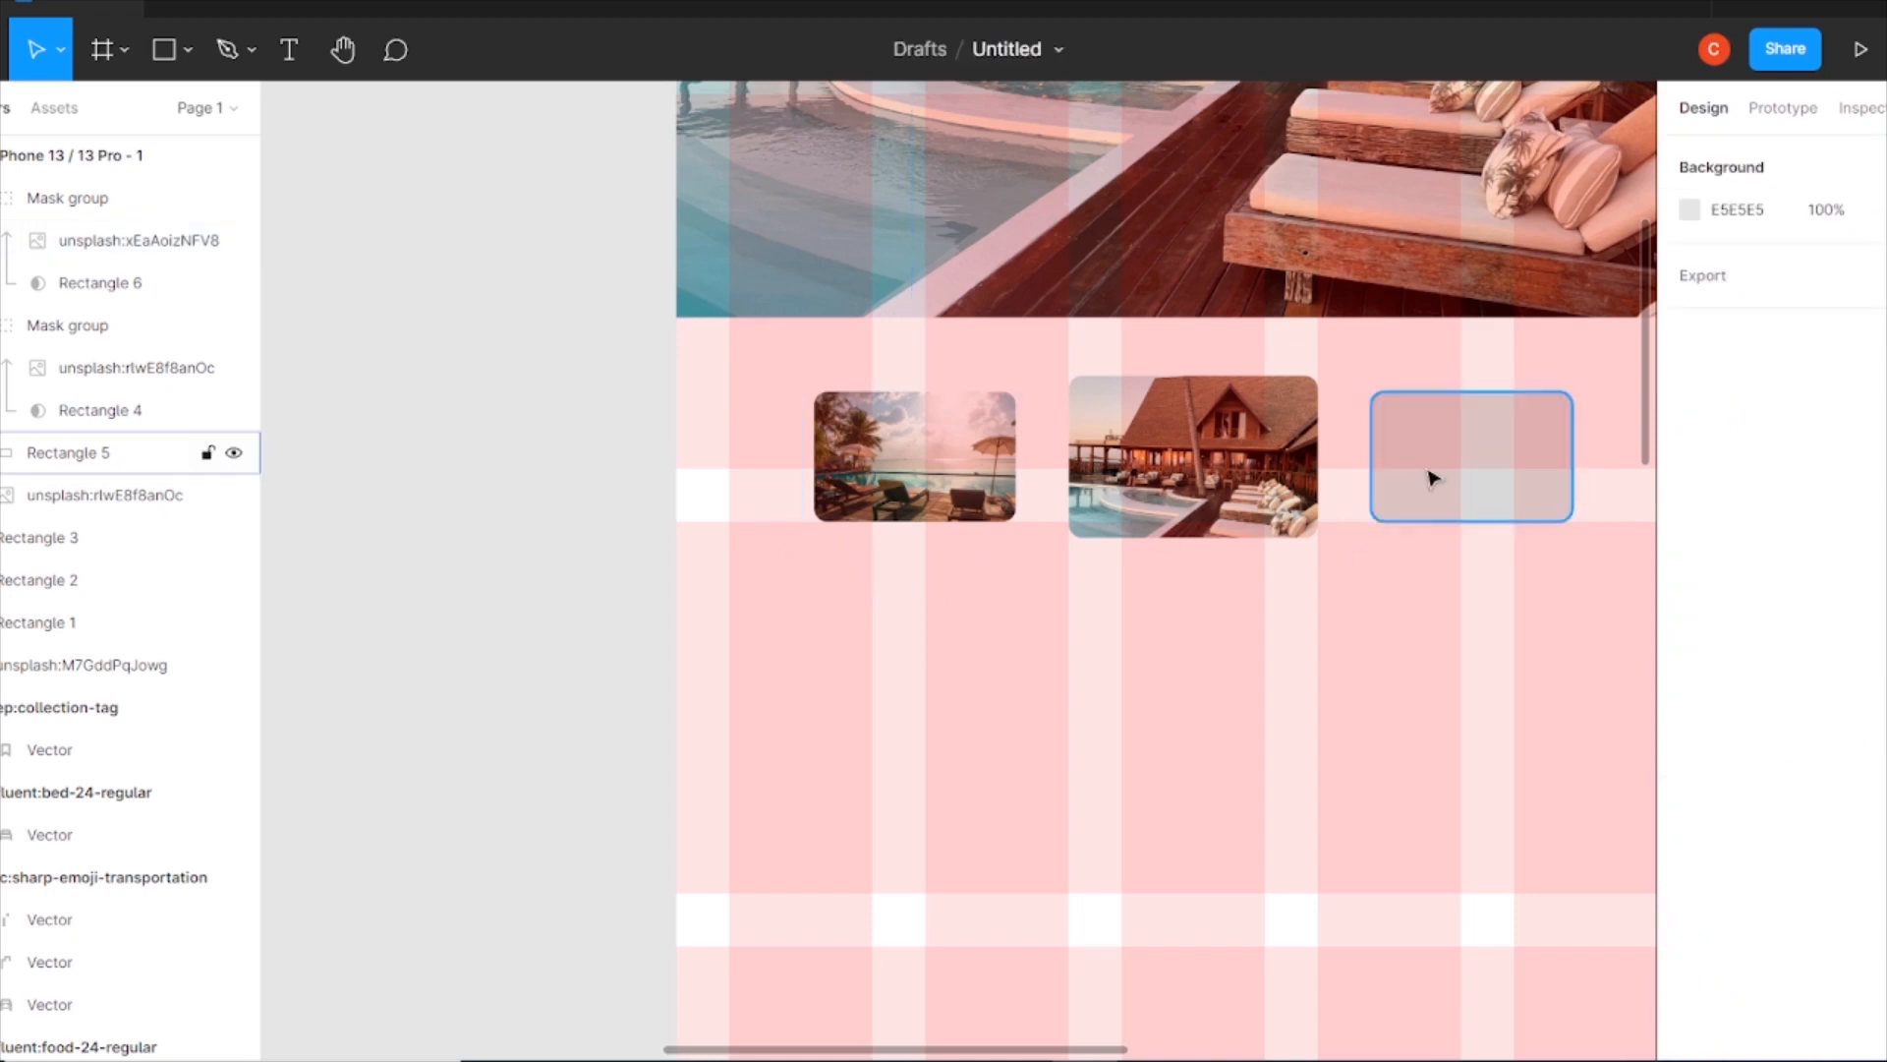
Move the night pool photo into the frame below the remaining grey rectangle and scale it to about 139 × 93.
{"action": "scroll", "coordinate": [1124, 577], "scroll_direction": "down", "scroll_amount": 3}
{"action": "scroll", "coordinate": [1081, 541], "scroll_direction": "right", "scroll_amount": 5}
{"action": "left_click", "coordinate": [1064, 488]}
{"action": "left_click_drag", "start_coordinate": [1028, 456], "coordinate": [1216, 557]}
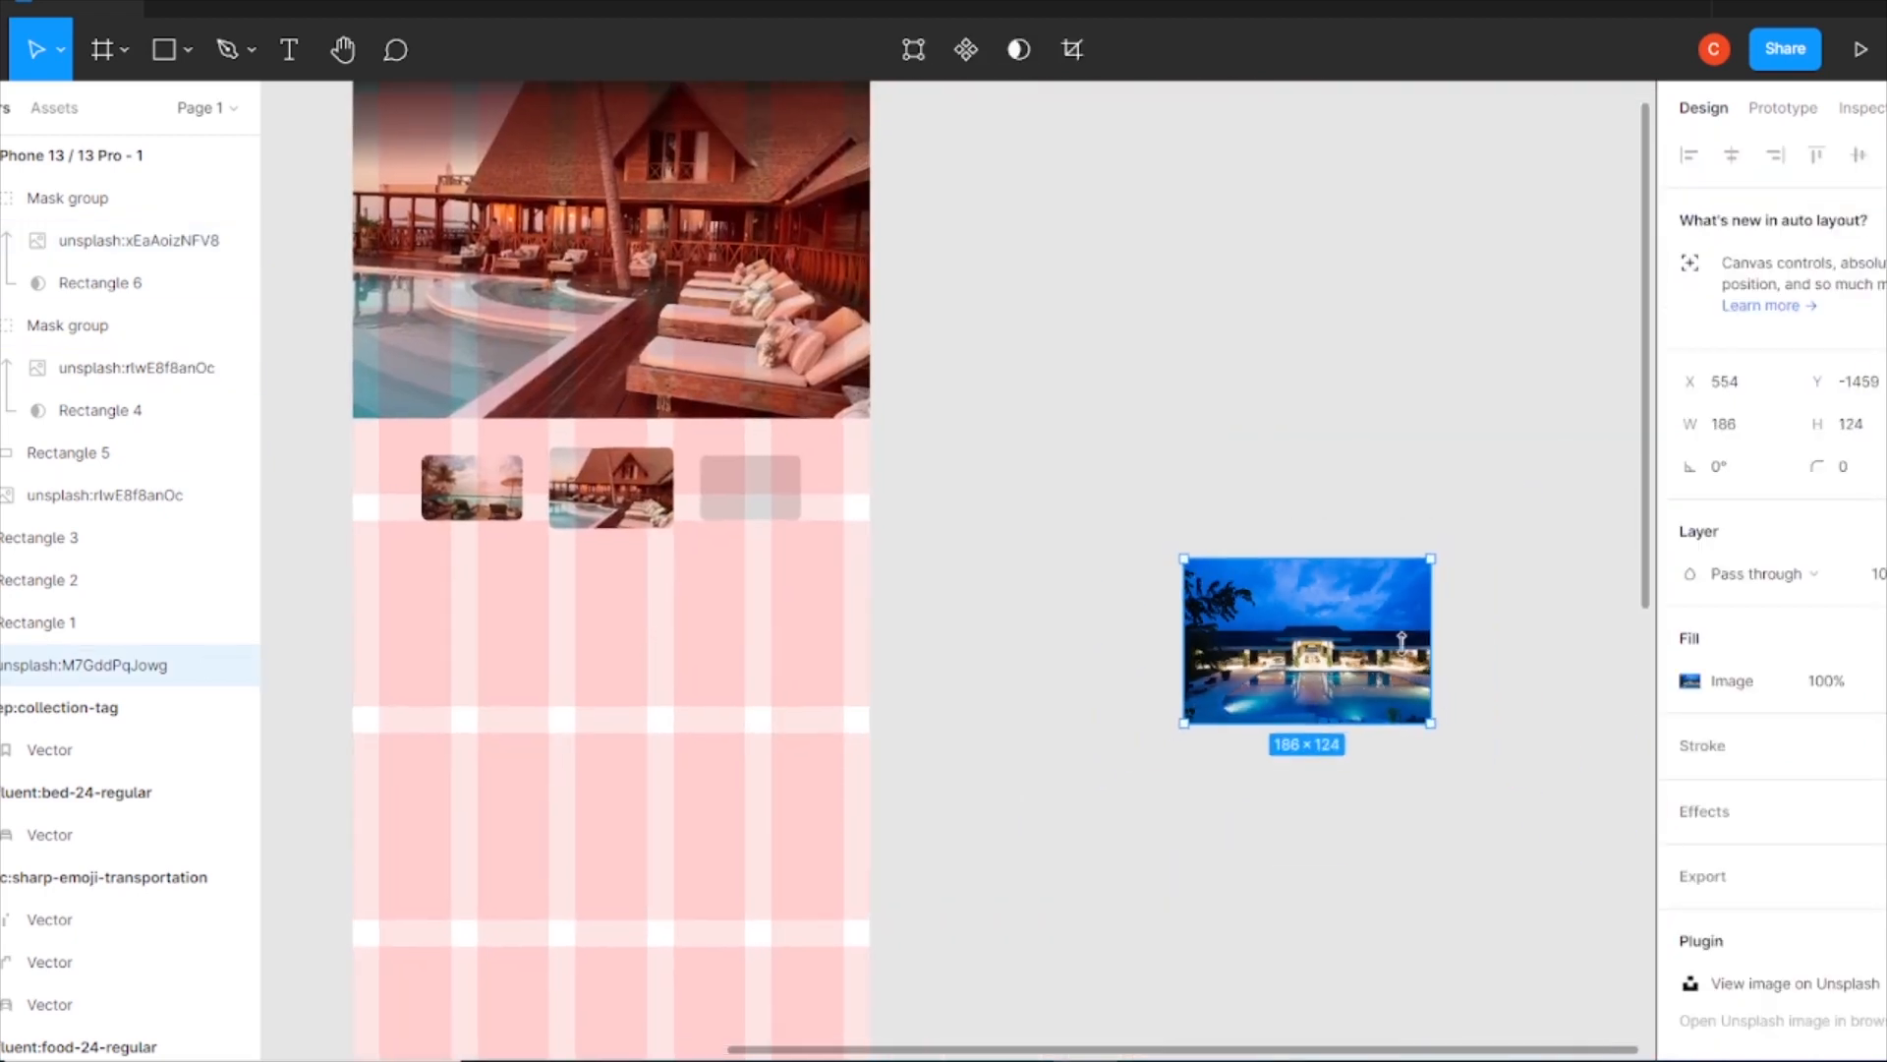
{"action": "left_click_drag", "start_coordinate": [1313, 659], "coordinate": [769, 648]}
{"action": "left_click_drag", "start_coordinate": [639, 548], "coordinate": [700, 590]}
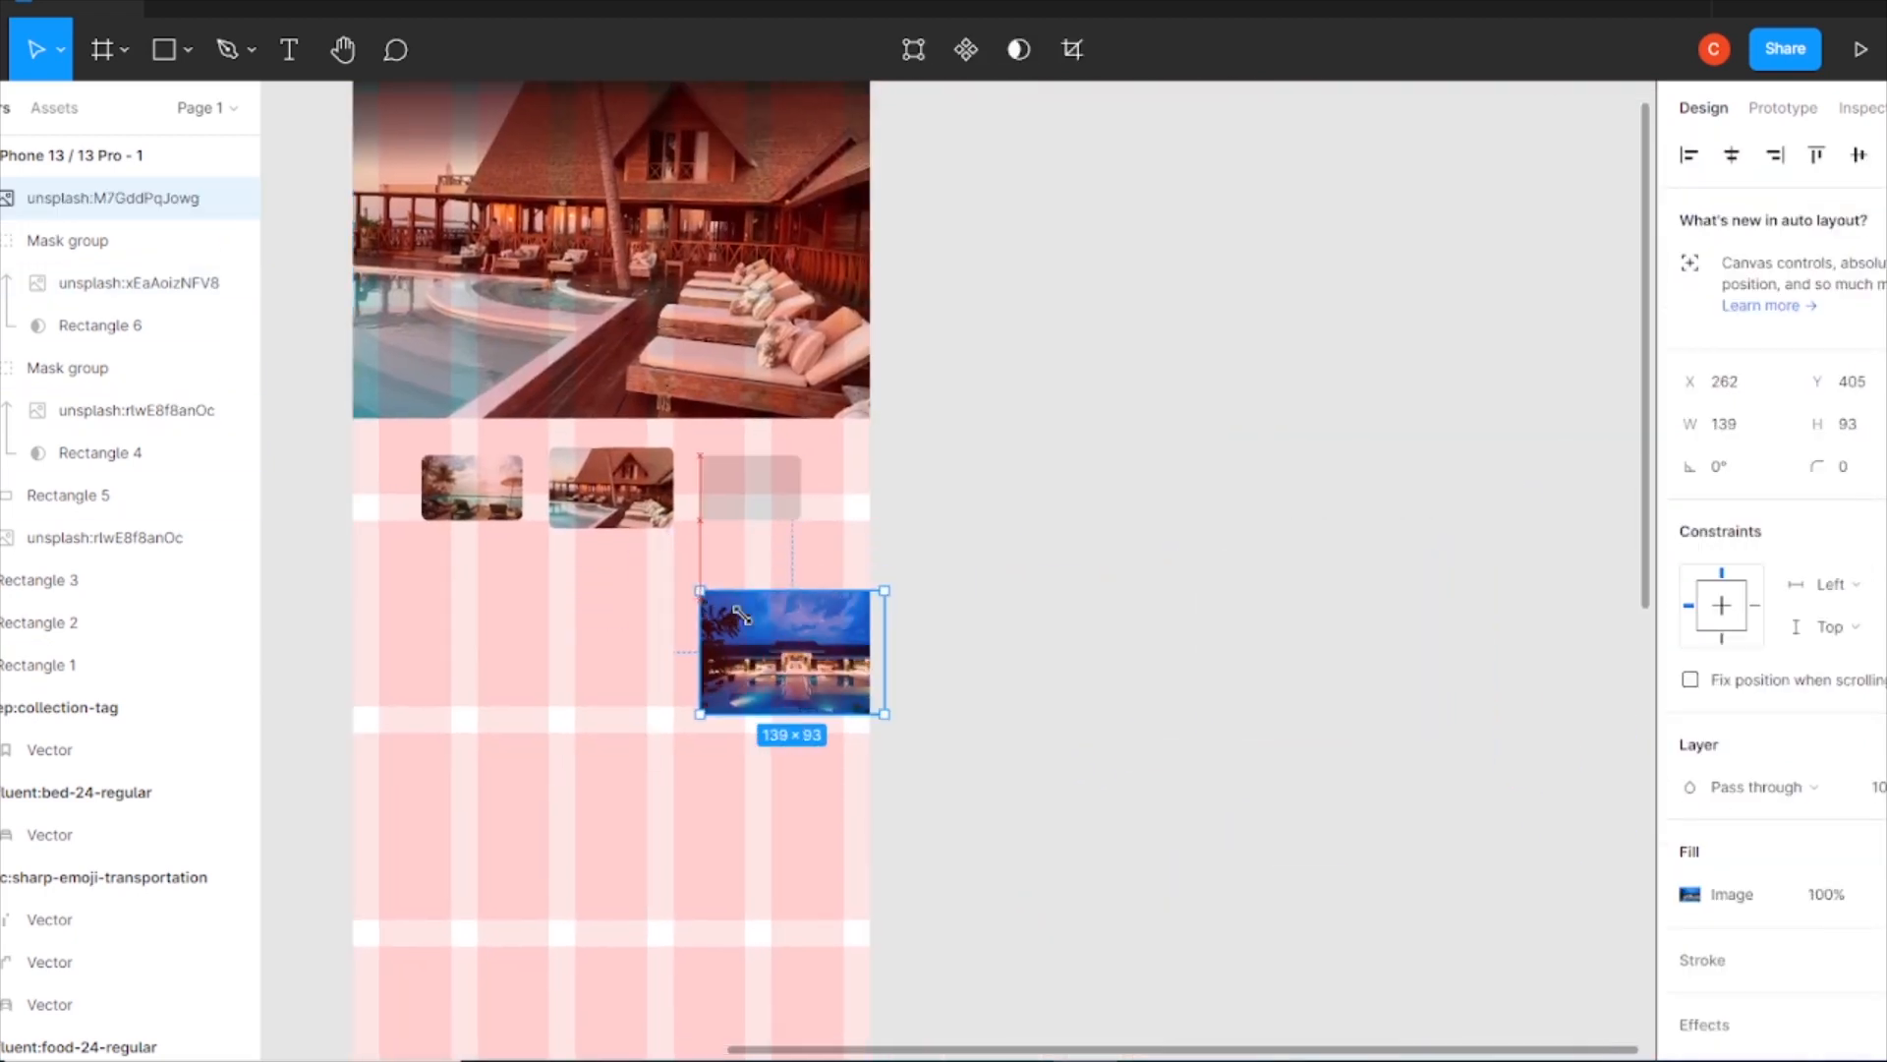
Overlap the night pool photo with the remaining grey rectangle and mask the photo with it.
{"action": "left_click_drag", "start_coordinate": [858, 688], "coordinate": [799, 592]}
{"action": "left_click", "coordinate": [729, 475], "text": "shift"}
{"action": "right_click", "coordinate": [725, 475]}
{"action": "left_click", "coordinate": [800, 729]}
Reposition the masked night pool photo and shrink it to about 94 × 63 so it fills its thumbnail.
{"action": "left_click_drag", "start_coordinate": [768, 508], "coordinate": [827, 455]}
{"action": "left_click_drag", "start_coordinate": [885, 564], "coordinate": [799, 497]}
{"action": "left_click_drag", "start_coordinate": [687, 440], "coordinate": [691, 451]}
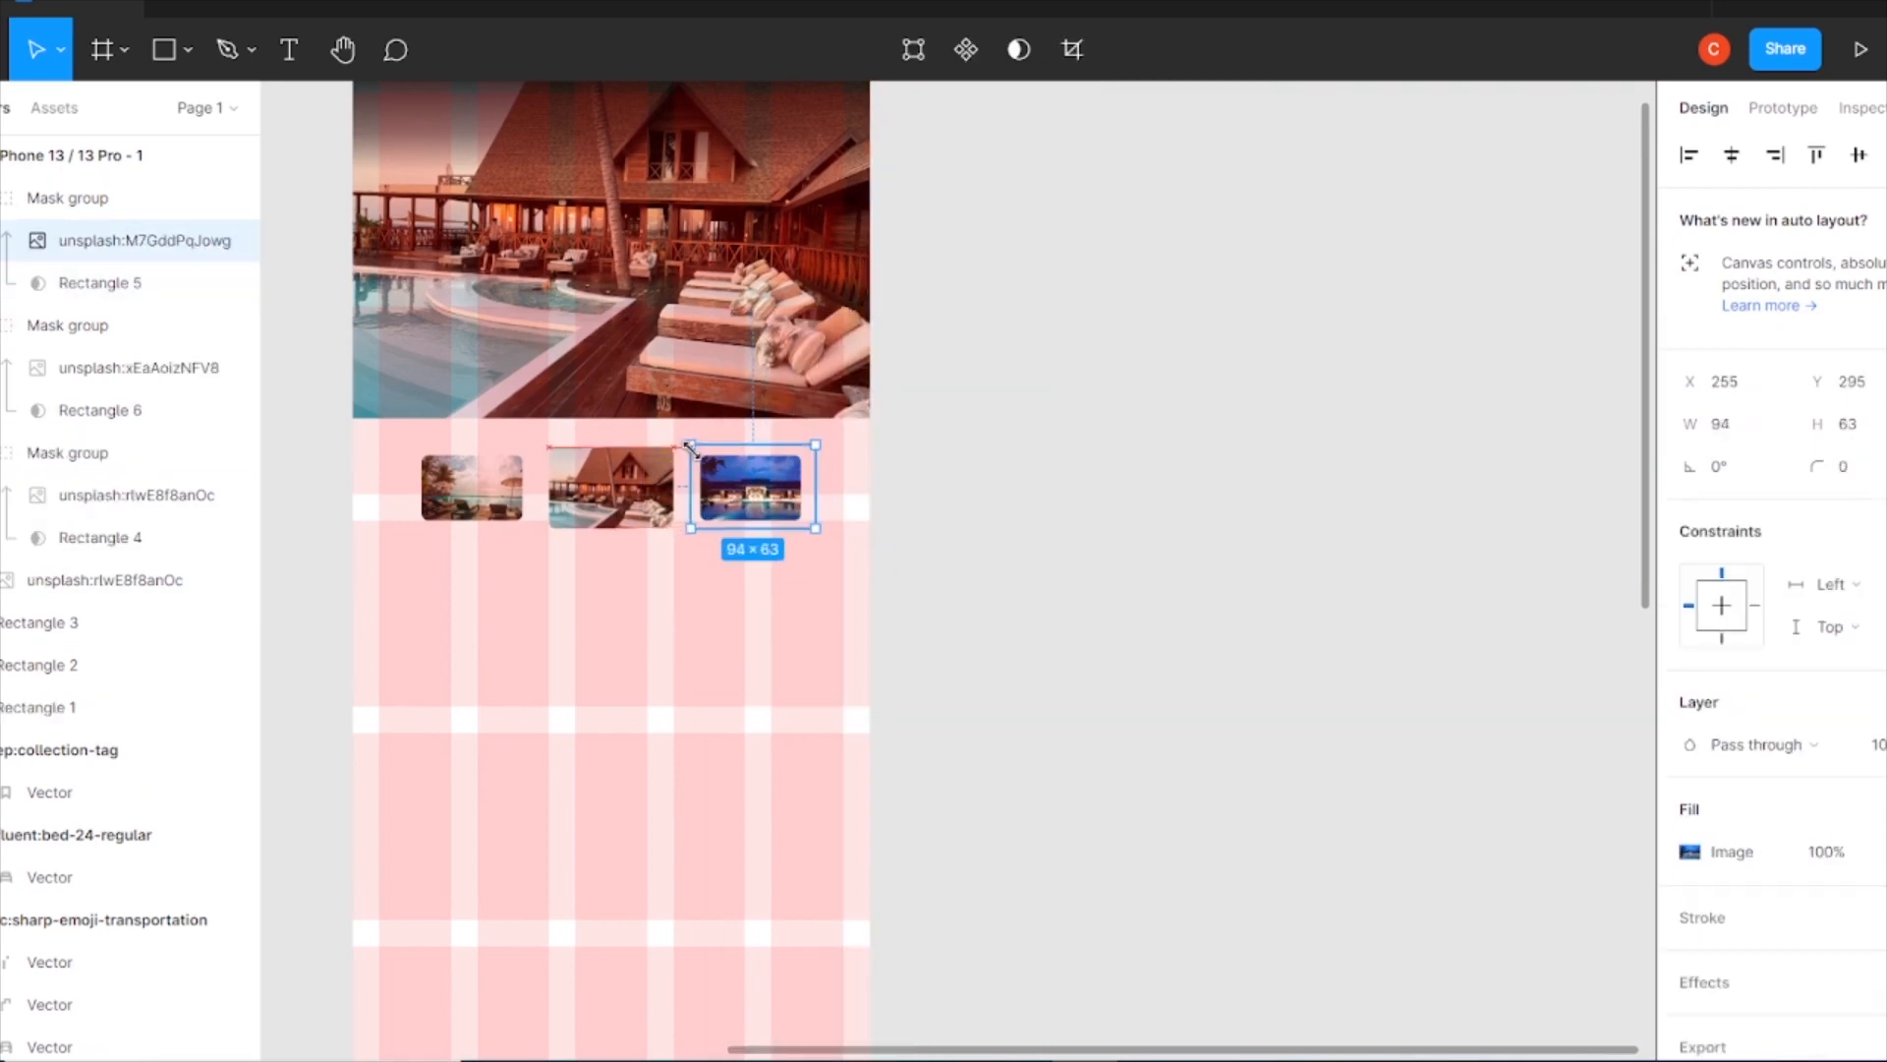
Duplicate the three masked thumbnails and place each copy directly below its original.
{"action": "left_click", "coordinate": [1584, 812]}
{"action": "left_click", "coordinate": [474, 491]}
{"action": "left_click_drag", "start_coordinate": [473, 491], "coordinate": [473, 576]}
{"action": "left_click", "coordinate": [622, 493]}
{"action": "left_click_drag", "start_coordinate": [623, 492], "coordinate": [627, 589]}
{"action": "left_click", "coordinate": [750, 488]}
{"action": "left_click_drag", "start_coordinate": [750, 488], "coordinate": [750, 561]}
Apply a layer blur of 3 to the lower copy of the lounger thumbnail.
{"action": "left_click", "coordinate": [472, 572]}
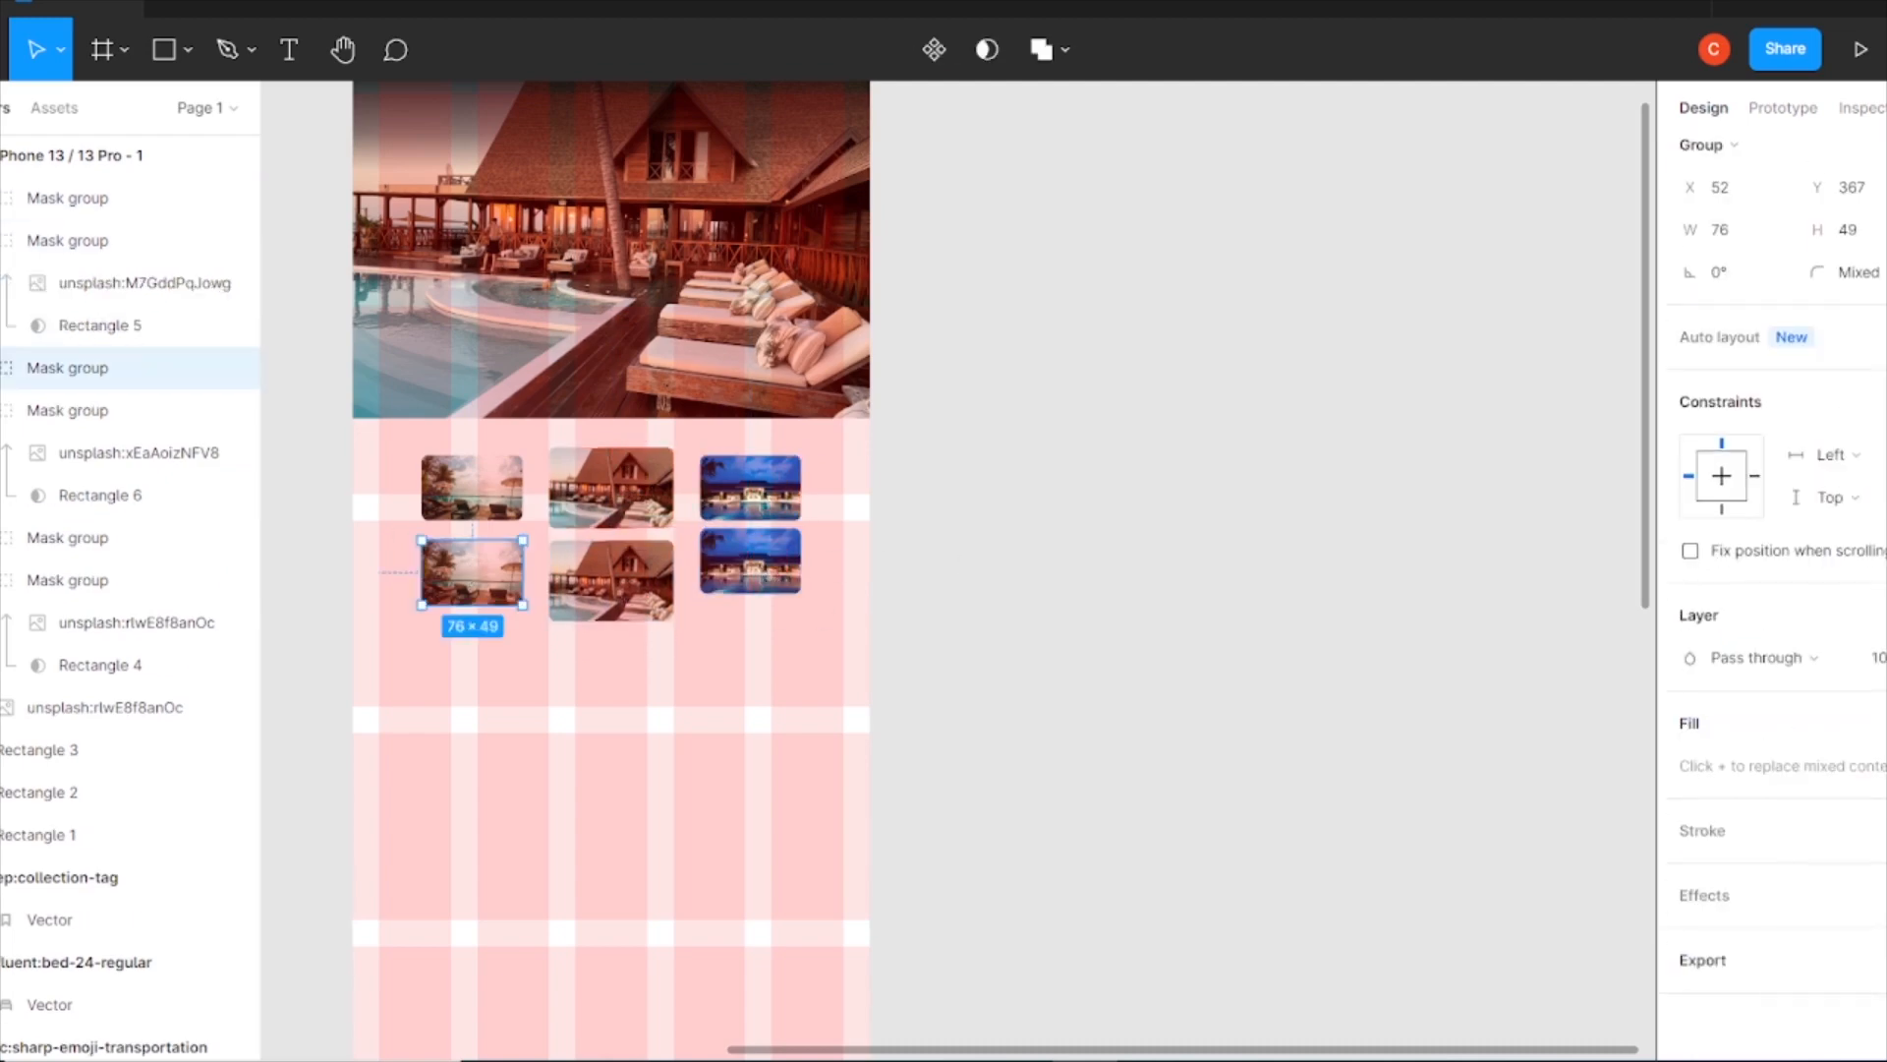
{"action": "left_click", "coordinate": [1791, 946]}
{"action": "left_click", "coordinate": [1750, 999]}
{"action": "left_click", "coordinate": [1690, 937]}
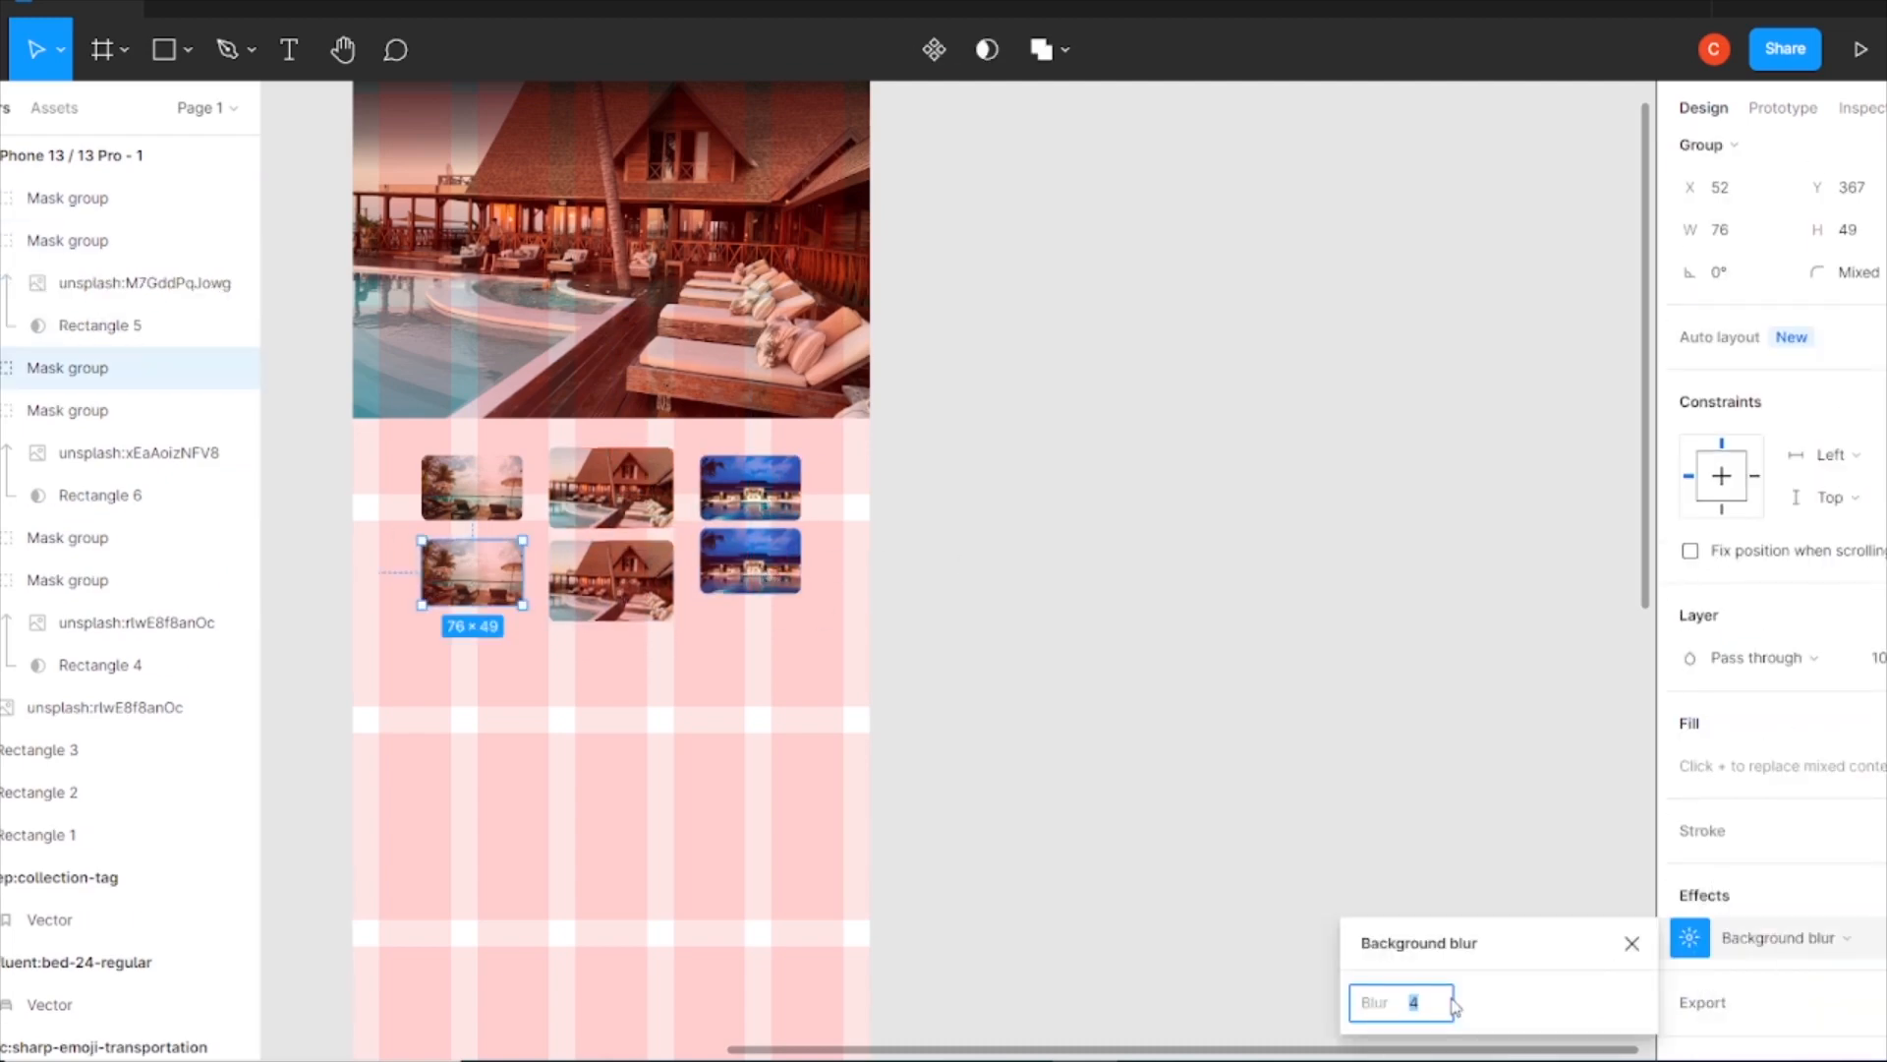
{"action": "left_click", "coordinate": [1786, 947]}
{"action": "left_click", "coordinate": [1759, 927]}
{"action": "left_click", "coordinate": [1690, 937]}
{"action": "type", "text": "3"}
{"action": "key", "text": "Return"}
{"action": "left_click", "coordinate": [1187, 713]}
Reduce the blurred lounger copy's layer opacity to 50%.
{"action": "right_click", "coordinate": [476, 573]}
{"action": "left_click", "coordinate": [861, 607]}
{"action": "left_click", "coordinate": [1873, 894]}
{"action": "key", "text": "Down"}
{"action": "key", "text": "Down"}
{"action": "key", "text": "Down"}
{"action": "key", "text": "Down"}
{"action": "key", "text": "Down"}
{"action": "key", "text": "Down"}
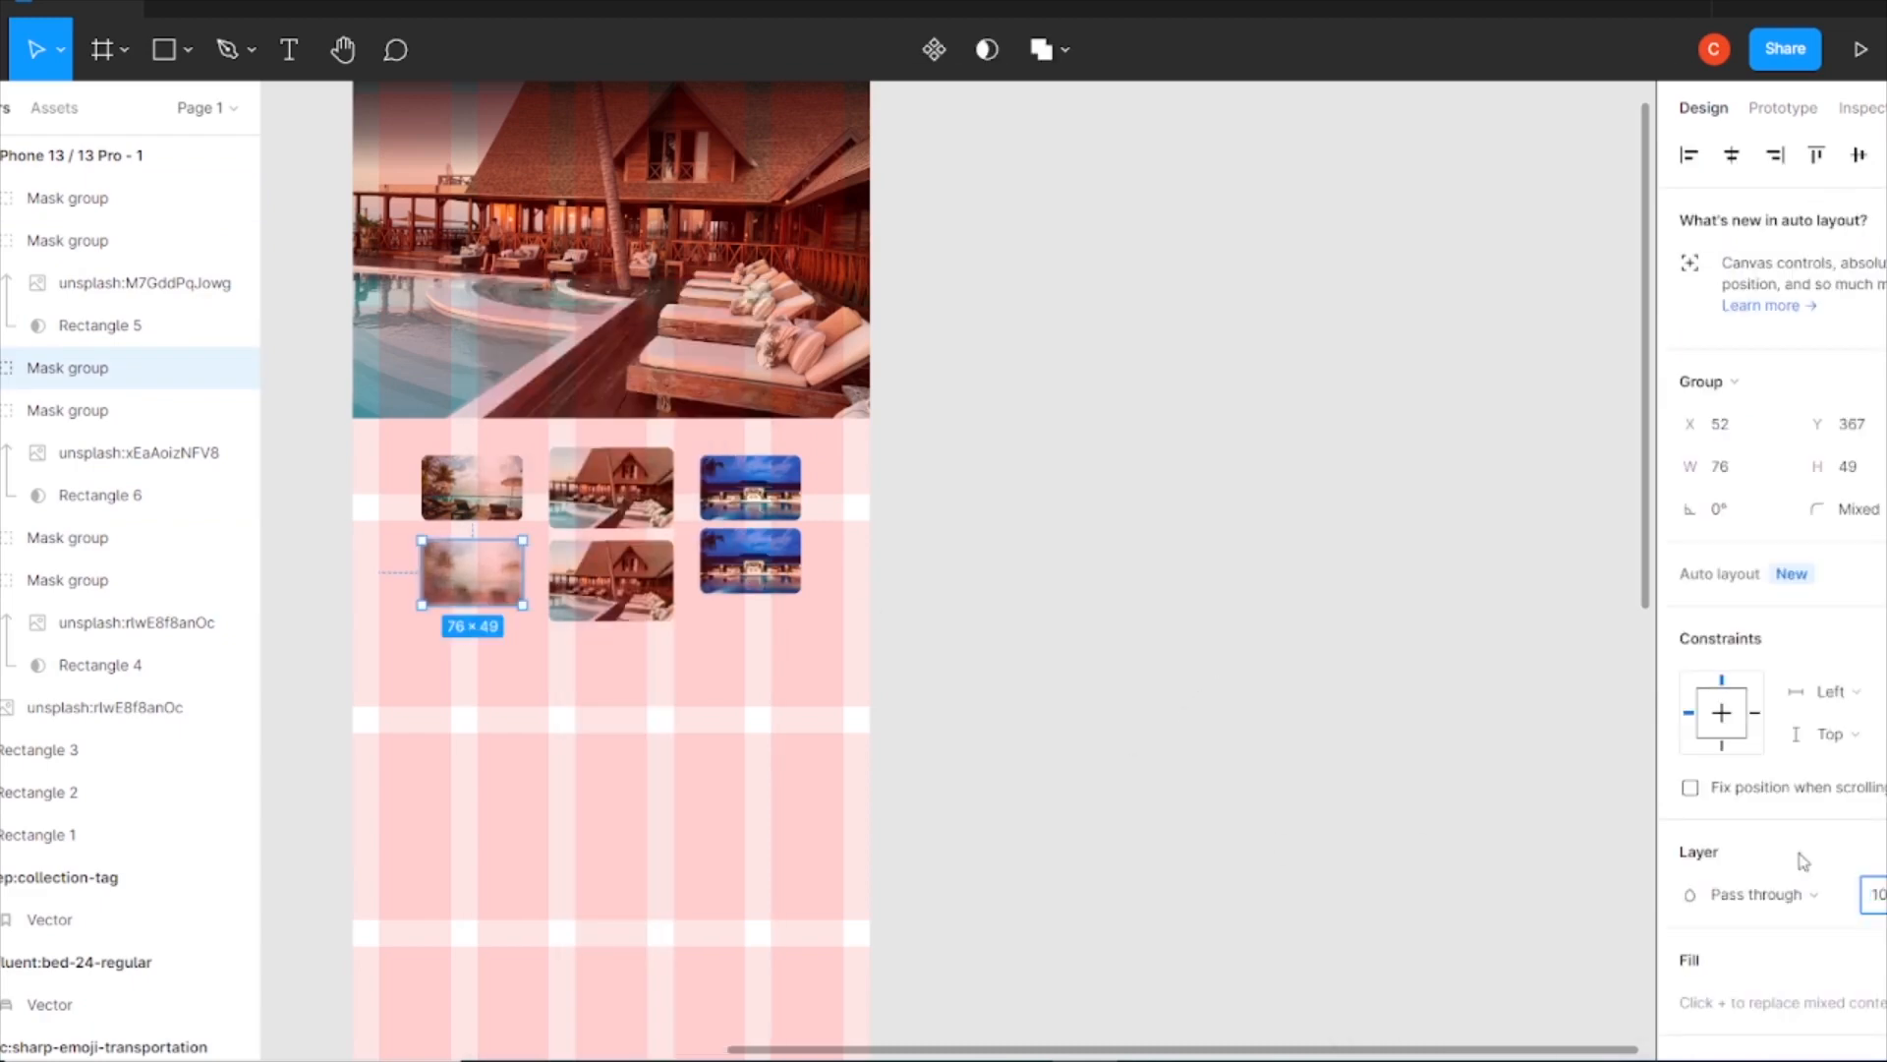
{"action": "scroll", "coordinate": [1860, 644], "scroll_direction": "down", "scroll_amount": 3}
Send the blurred lounger copy behind its original thumbnail and shrink it to 72 × 46.42 so it forms a shadow along the lower edge.
{"action": "left_click_drag", "start_coordinate": [477, 575], "coordinate": [495, 520]}
{"action": "right_click", "coordinate": [492, 492]}
{"action": "left_click", "coordinate": [565, 518]}
{"action": "key", "text": "plus"}
{"action": "key", "text": "plus"}
{"action": "left_click_drag", "start_coordinate": [665, 497], "coordinate": [1311, 579]}
{"action": "left_click_drag", "start_coordinate": [496, 550], "coordinate": [1372, 683]}
{"action": "left_click_drag", "start_coordinate": [725, 606], "coordinate": [721, 603]}
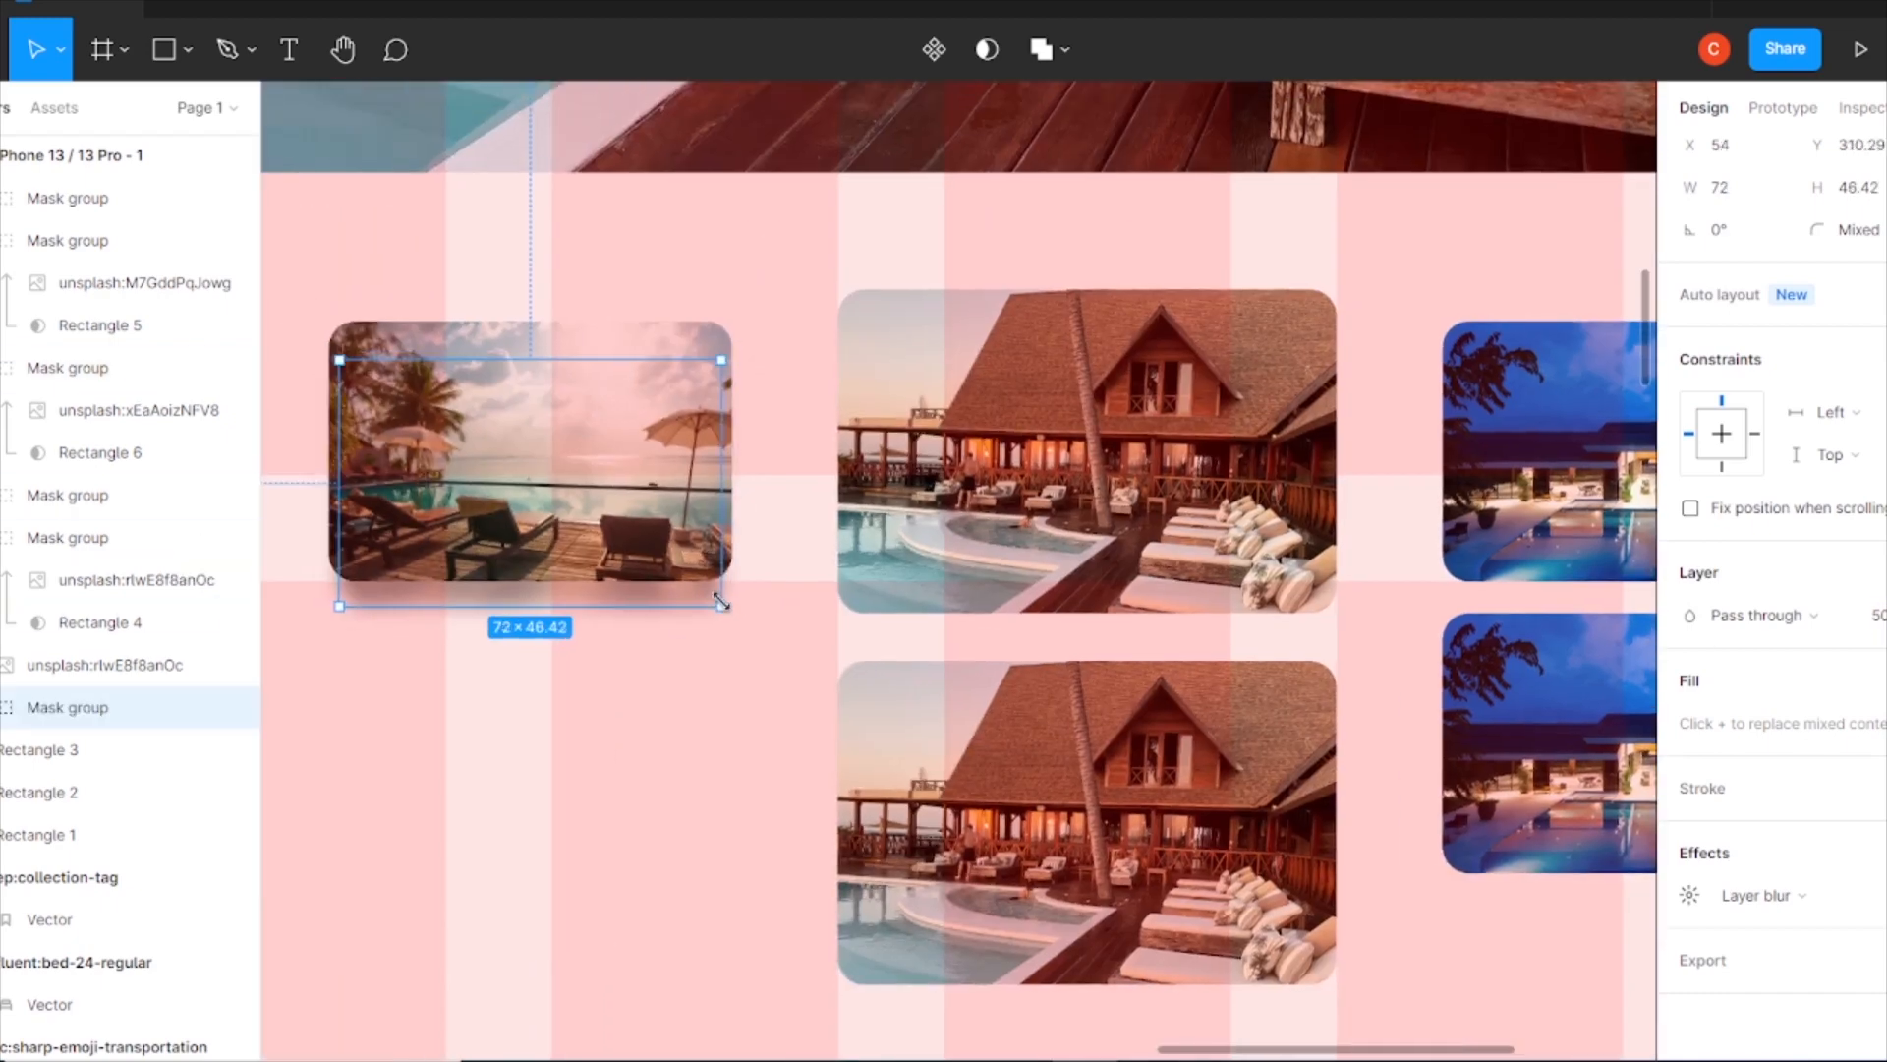
Apply a layer blur to the lower copy of the resort house thumbnail and set its opacity to 50%.
{"action": "left_click", "coordinate": [934, 846]}
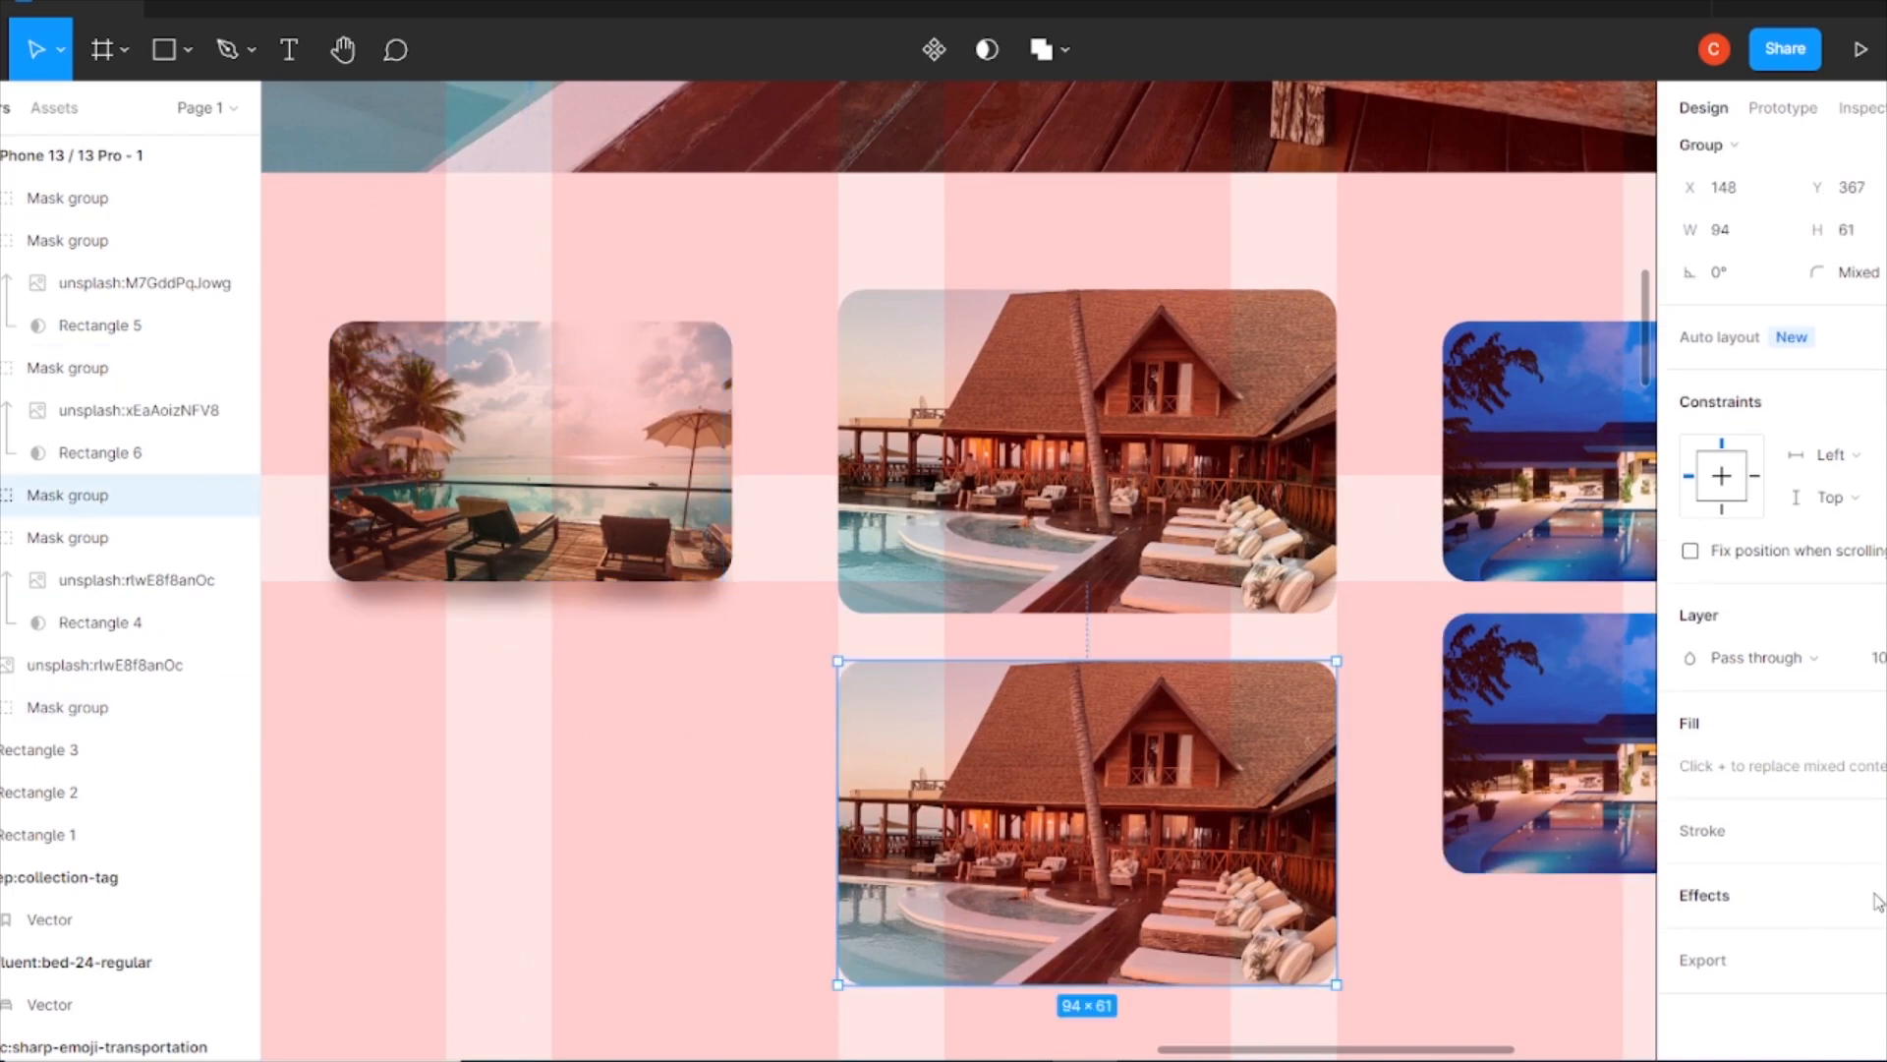
{"action": "left_click", "coordinate": [1733, 941]}
{"action": "left_click", "coordinate": [1744, 979]}
{"action": "left_click", "coordinate": [1689, 939]}
{"action": "left_click", "coordinate": [841, 787]}
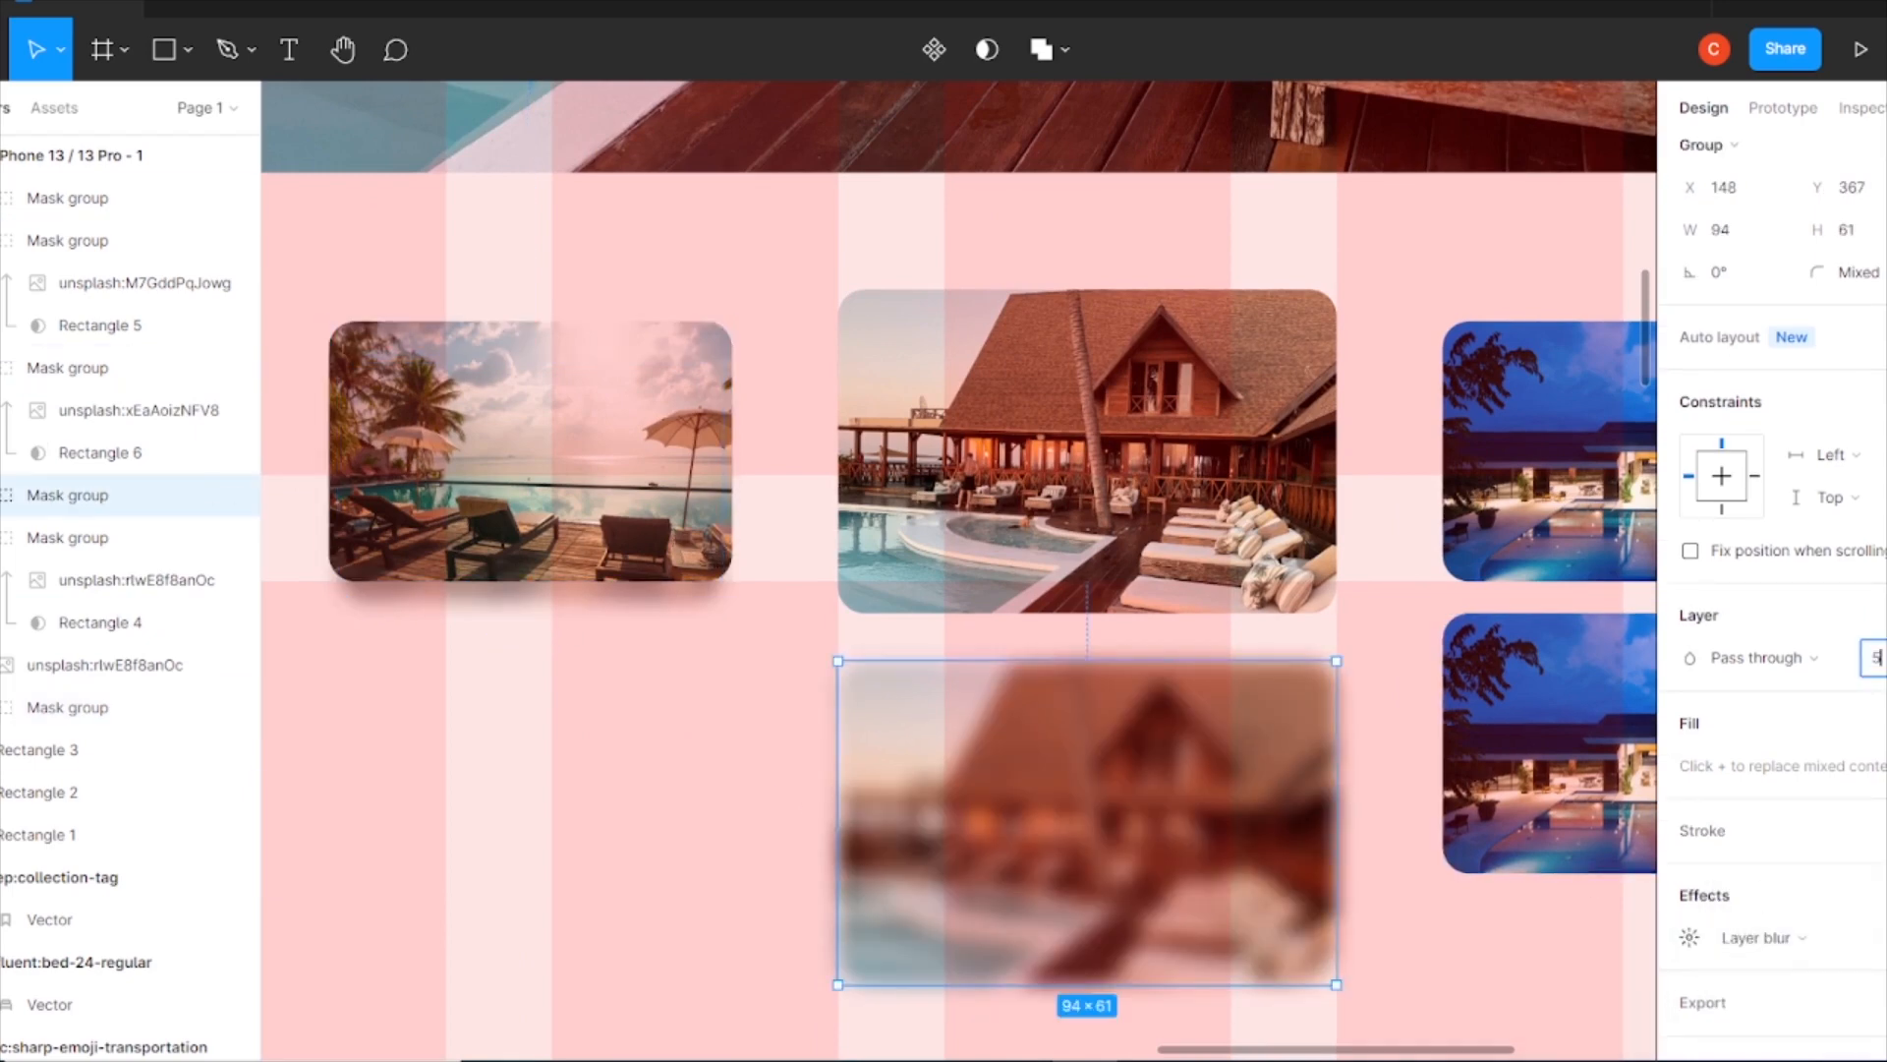
Send the blurred house copy behind its original thumbnail and shrink it slightly to form a shadow below.
{"action": "right_click", "coordinate": [1089, 727]}
{"action": "left_click", "coordinate": [1130, 518]}
{"action": "left_click_drag", "start_coordinate": [1159, 972], "coordinate": [1159, 619]}
{"action": "left_click_drag", "start_coordinate": [1333, 635], "coordinate": [1317, 625]}
{"action": "key", "text": "Down"}
Apply a layer blur to the lower copy of the night pool thumbnail and set its opacity to 50%.
{"action": "left_click", "coordinate": [1201, 793]}
{"action": "left_click_drag", "start_coordinate": [675, 789], "coordinate": [288, 709]}
{"action": "left_click", "coordinate": [1258, 669]}
{"action": "left_click", "coordinate": [1867, 895]}
{"action": "left_click", "coordinate": [1759, 936]}
{"action": "left_click", "coordinate": [1770, 970]}
{"action": "key", "text": "5"}
Send the blurred night pool copy to the back and move it under its original thumbnail as a shadow.
{"action": "key", "text": "ctrl+shift+bracketleft"}
{"action": "left_click_drag", "start_coordinate": [1272, 682], "coordinate": [1287, 428]}
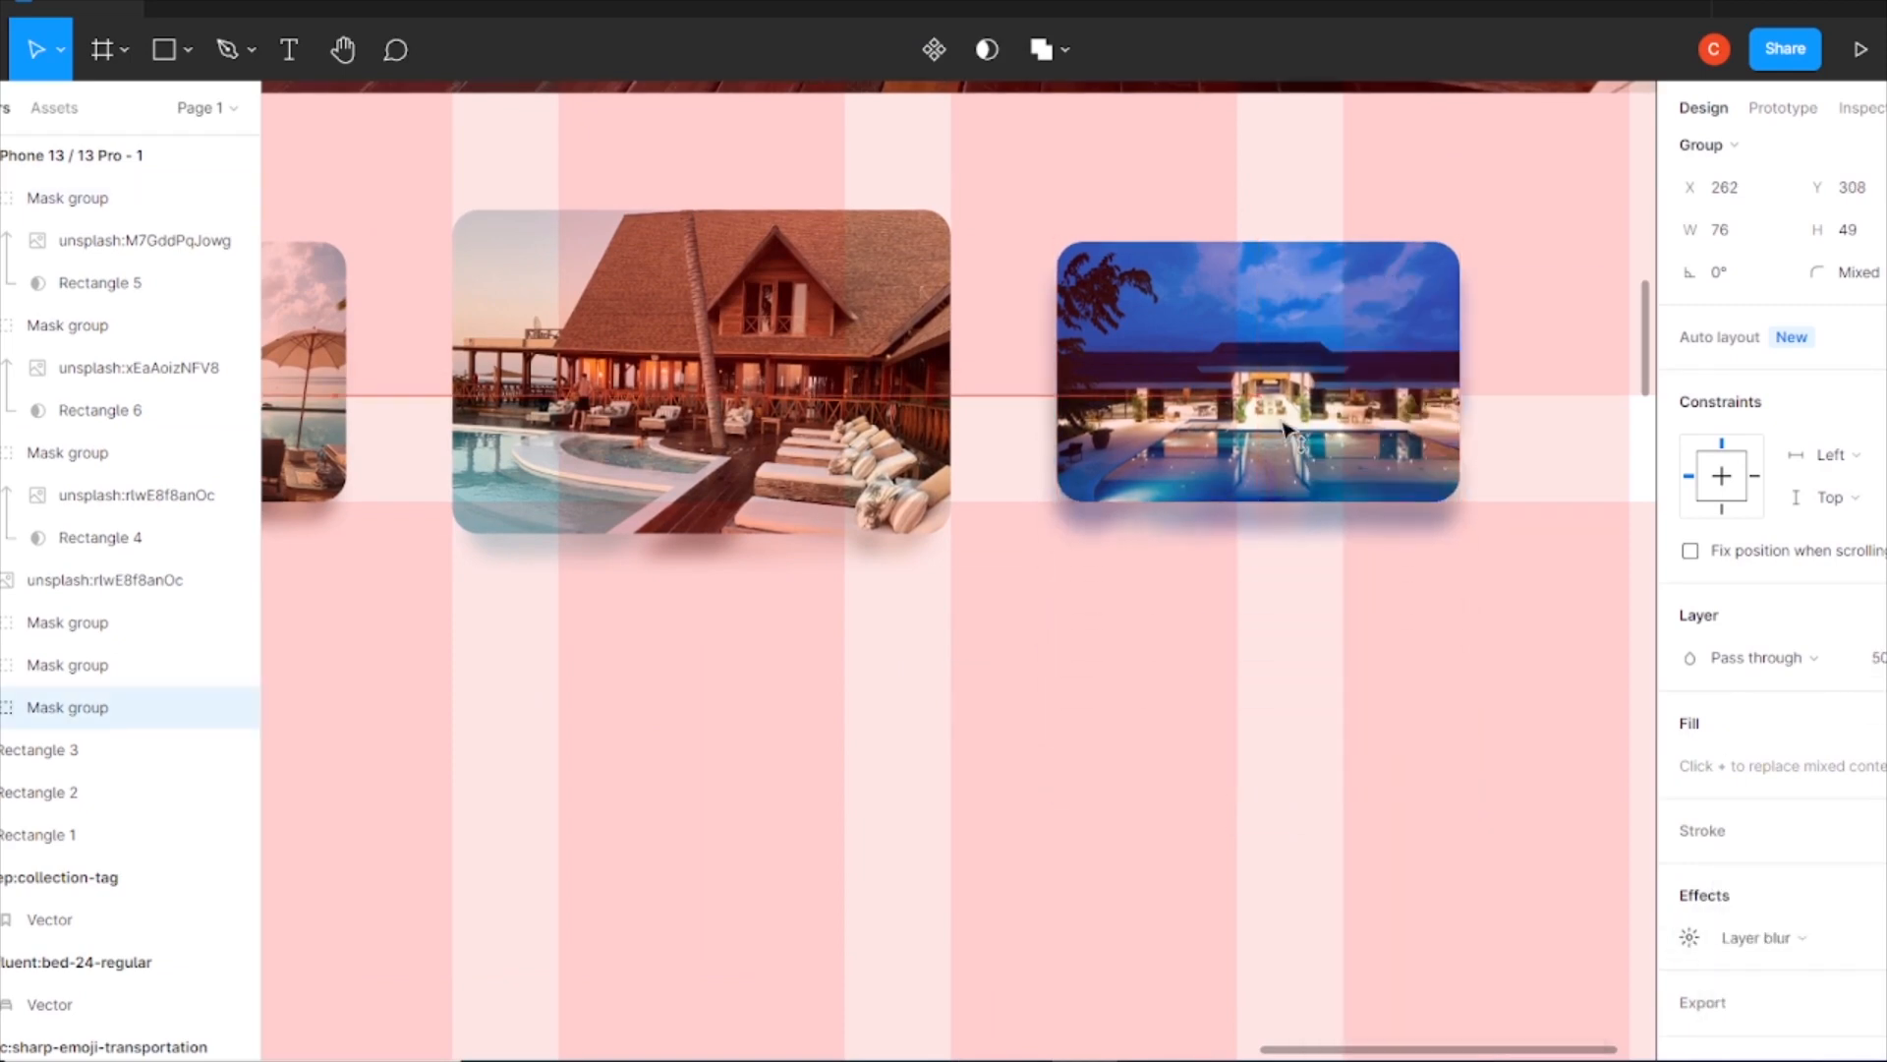
{"action": "left_click", "coordinate": [1025, 702]}
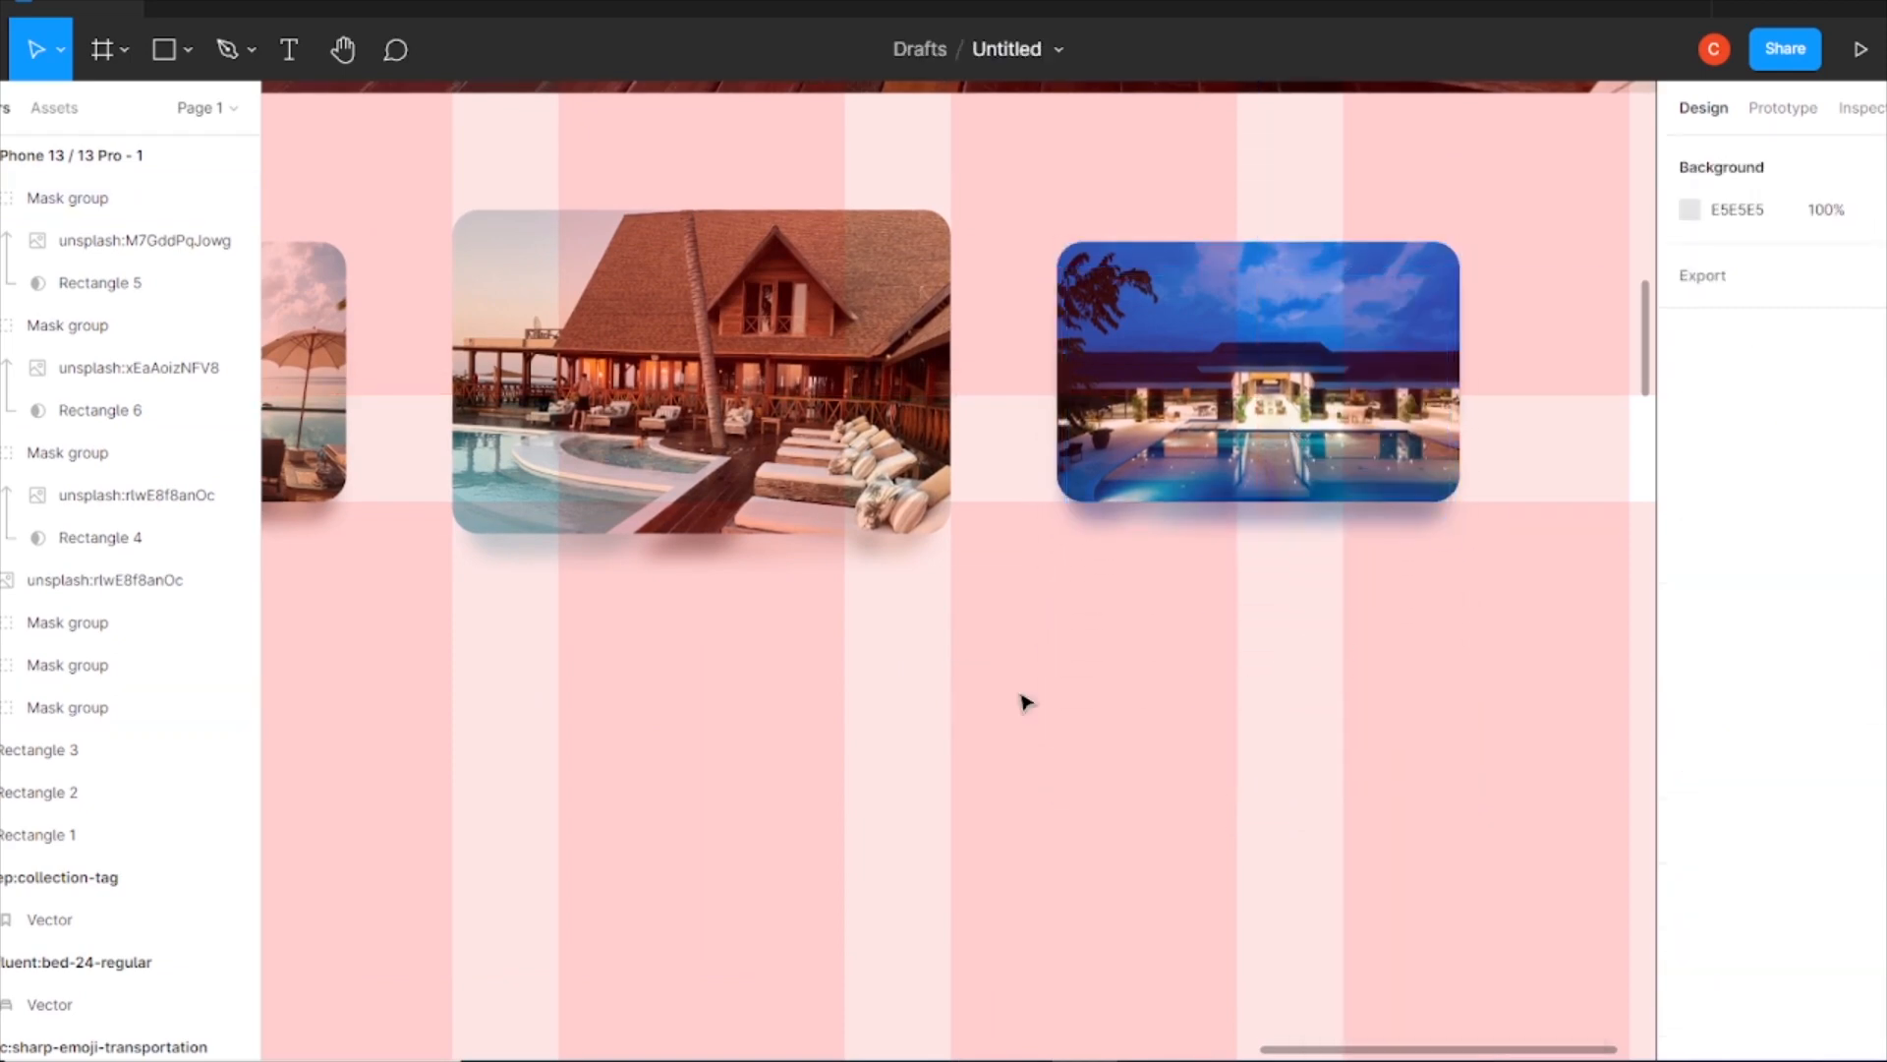
Align the three blurred shadow copies on their vertical centres.
{"action": "scroll", "coordinate": [1026, 702], "scroll_direction": "left", "scroll_amount": 3}
{"action": "left_click", "coordinate": [463, 537]}
{"action": "left_click", "coordinate": [1306, 539], "text": "shift"}
{"action": "left_click", "coordinate": [966, 556], "text": "shift"}
{"action": "left_click", "coordinate": [1857, 155]}
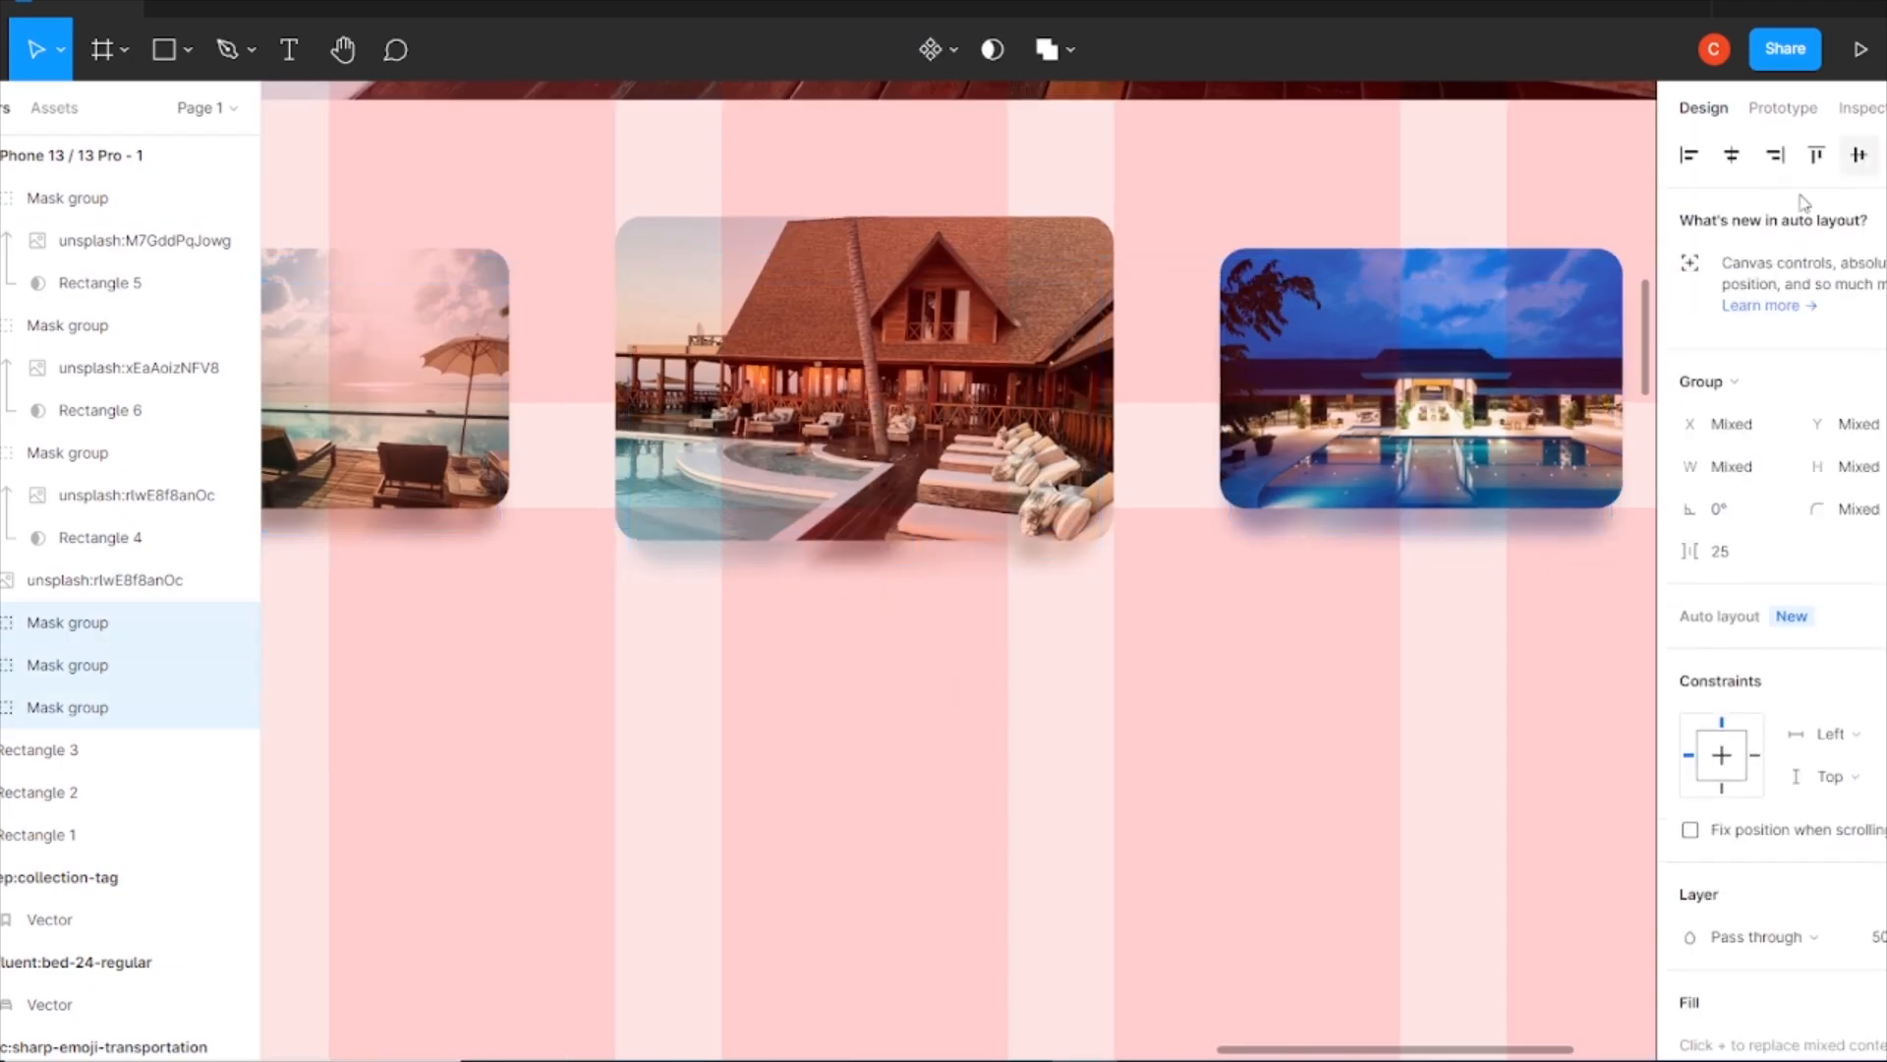
{"action": "left_click", "coordinate": [1135, 680]}
Move the two chevron icons out of the icon row to the empty canvas beside the phone frame.
{"action": "key", "text": "minus"}
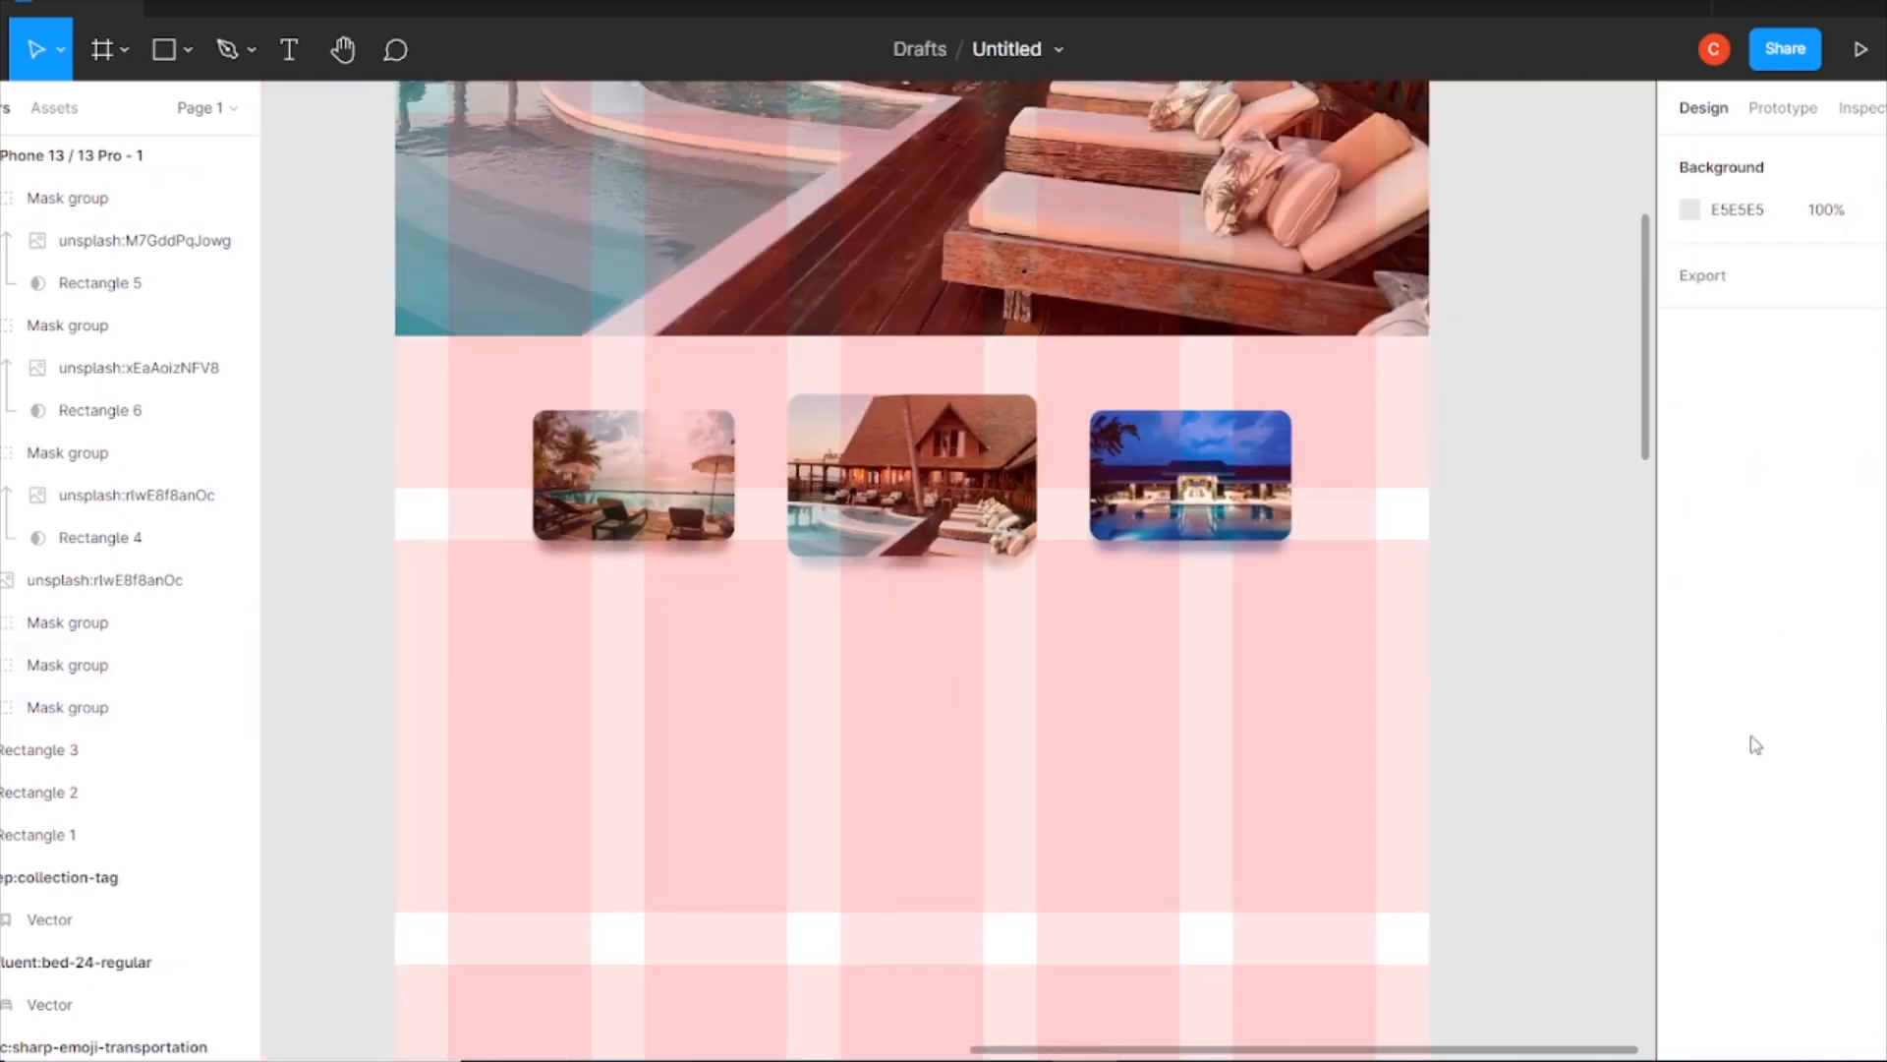
{"action": "key", "text": "minus"}
{"action": "scroll", "coordinate": [1260, 678], "scroll_direction": "down", "scroll_amount": 1}
{"action": "key", "text": "minus"}
{"action": "left_click_drag", "start_coordinate": [959, 814], "coordinate": [1006, 531]}
{"action": "left_click_drag", "start_coordinate": [726, 861], "coordinate": [769, 325]}
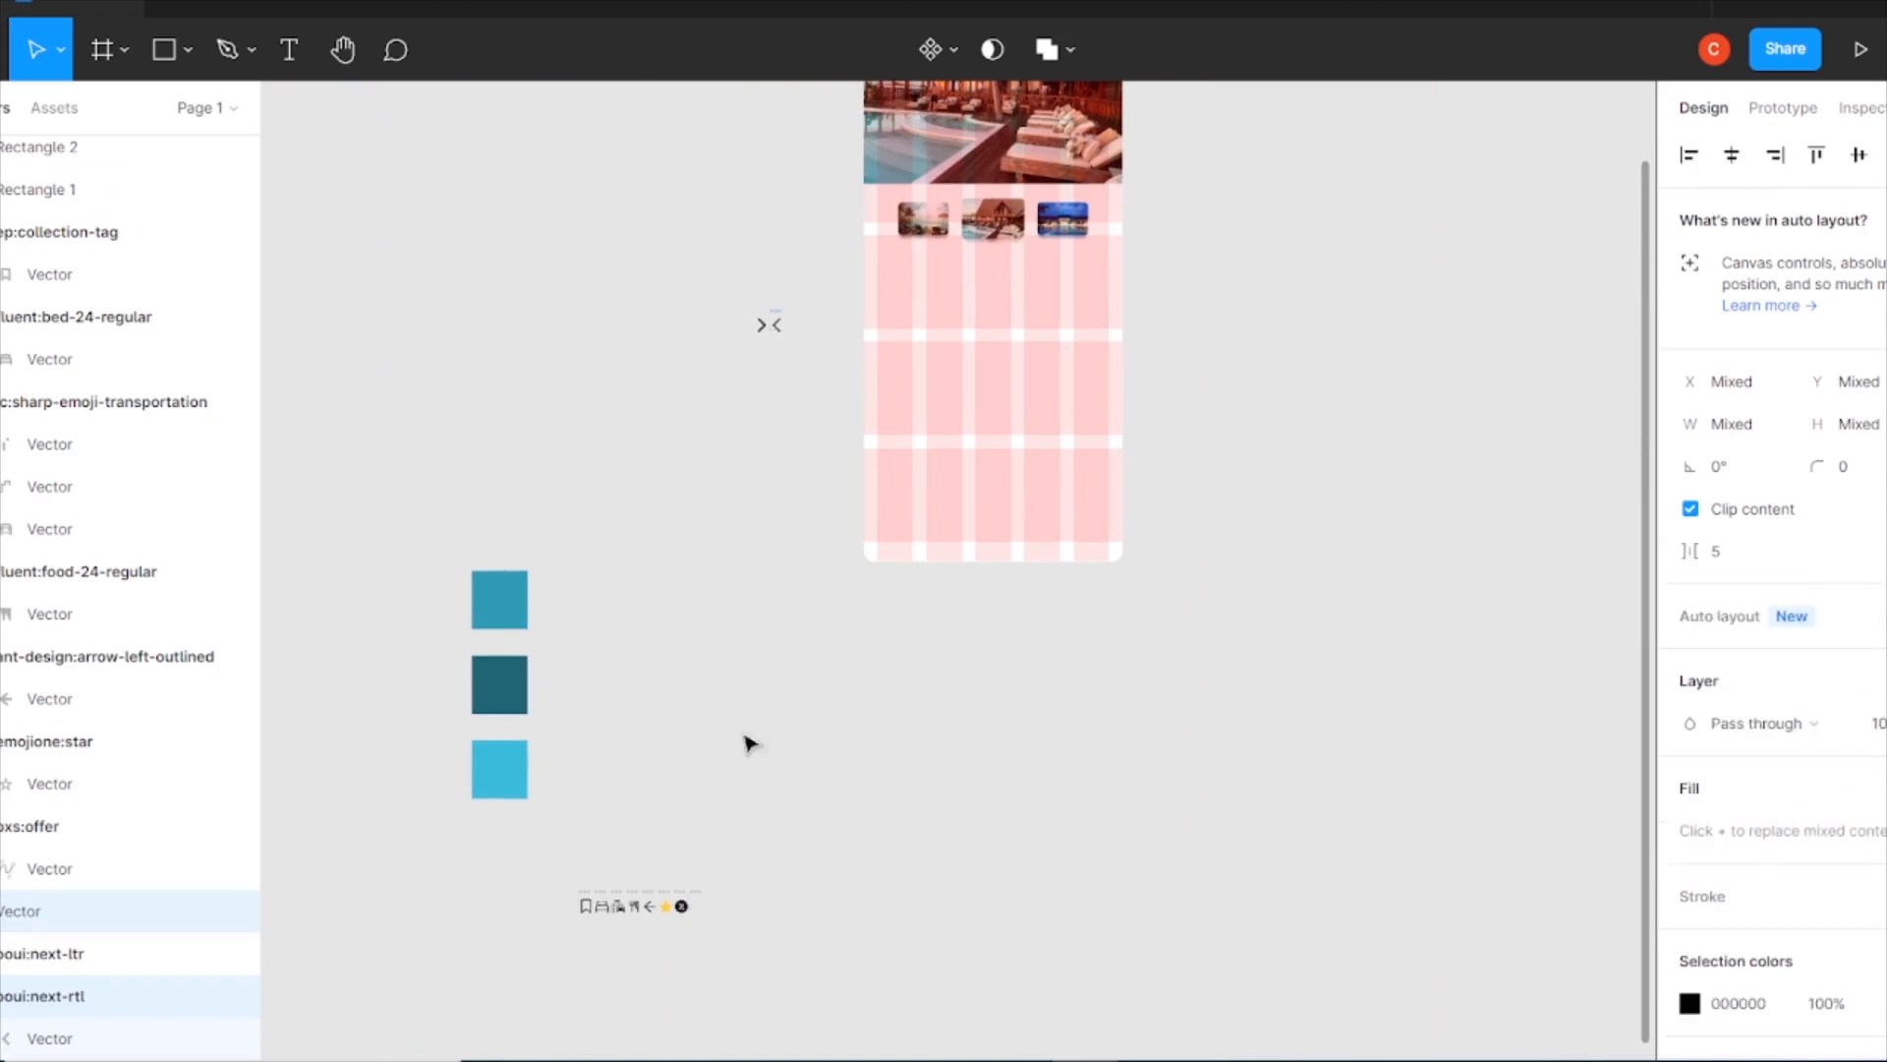
Separate the two chevrons and move their vectors into the phone frame below the thumbnails.
{"action": "key", "text": "plus"}
{"action": "key", "text": "plus"}
{"action": "scroll", "coordinate": [835, 531], "scroll_direction": "up", "scroll_amount": 9}
{"action": "scroll", "coordinate": [835, 531], "scroll_direction": "left", "scroll_amount": 3}
{"action": "left_click", "coordinate": [545, 464]}
{"action": "left_click_drag", "start_coordinate": [489, 494], "coordinate": [618, 597]}
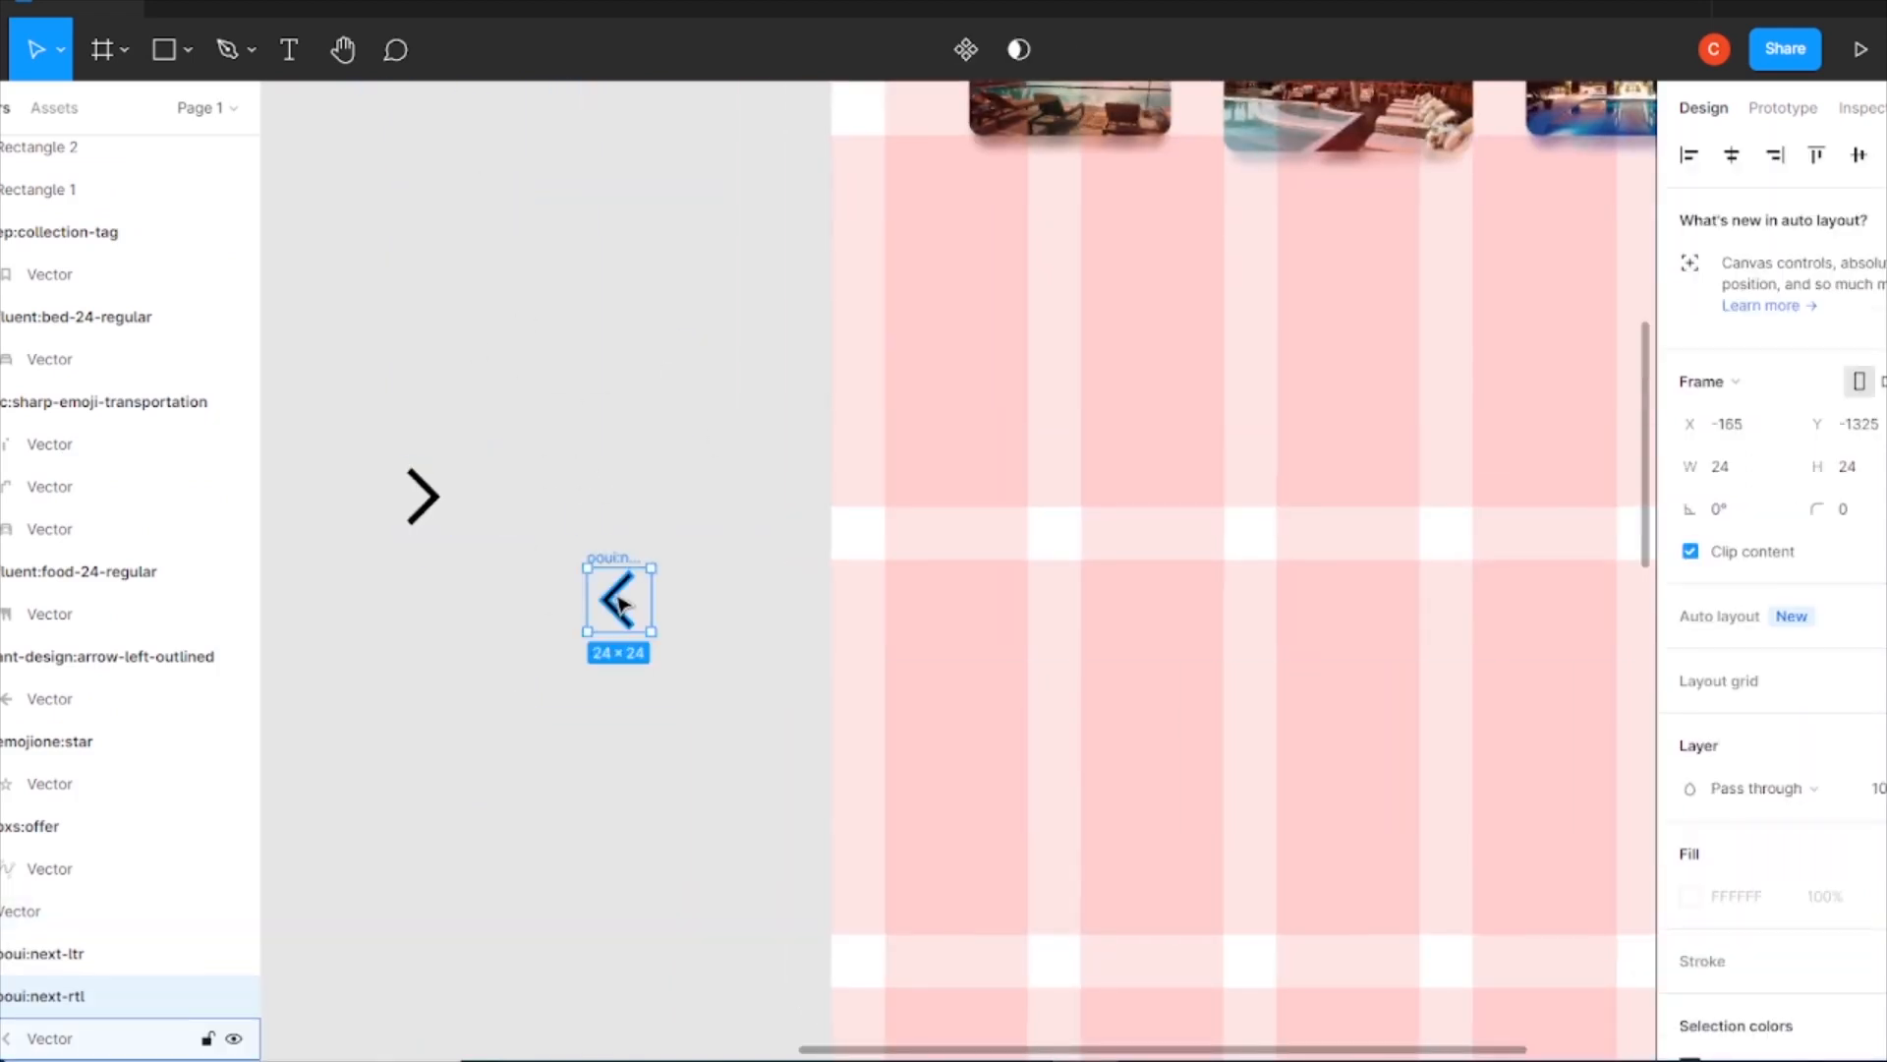
{"action": "double_click", "coordinate": [618, 602]}
{"action": "left_click", "coordinate": [621, 644]}
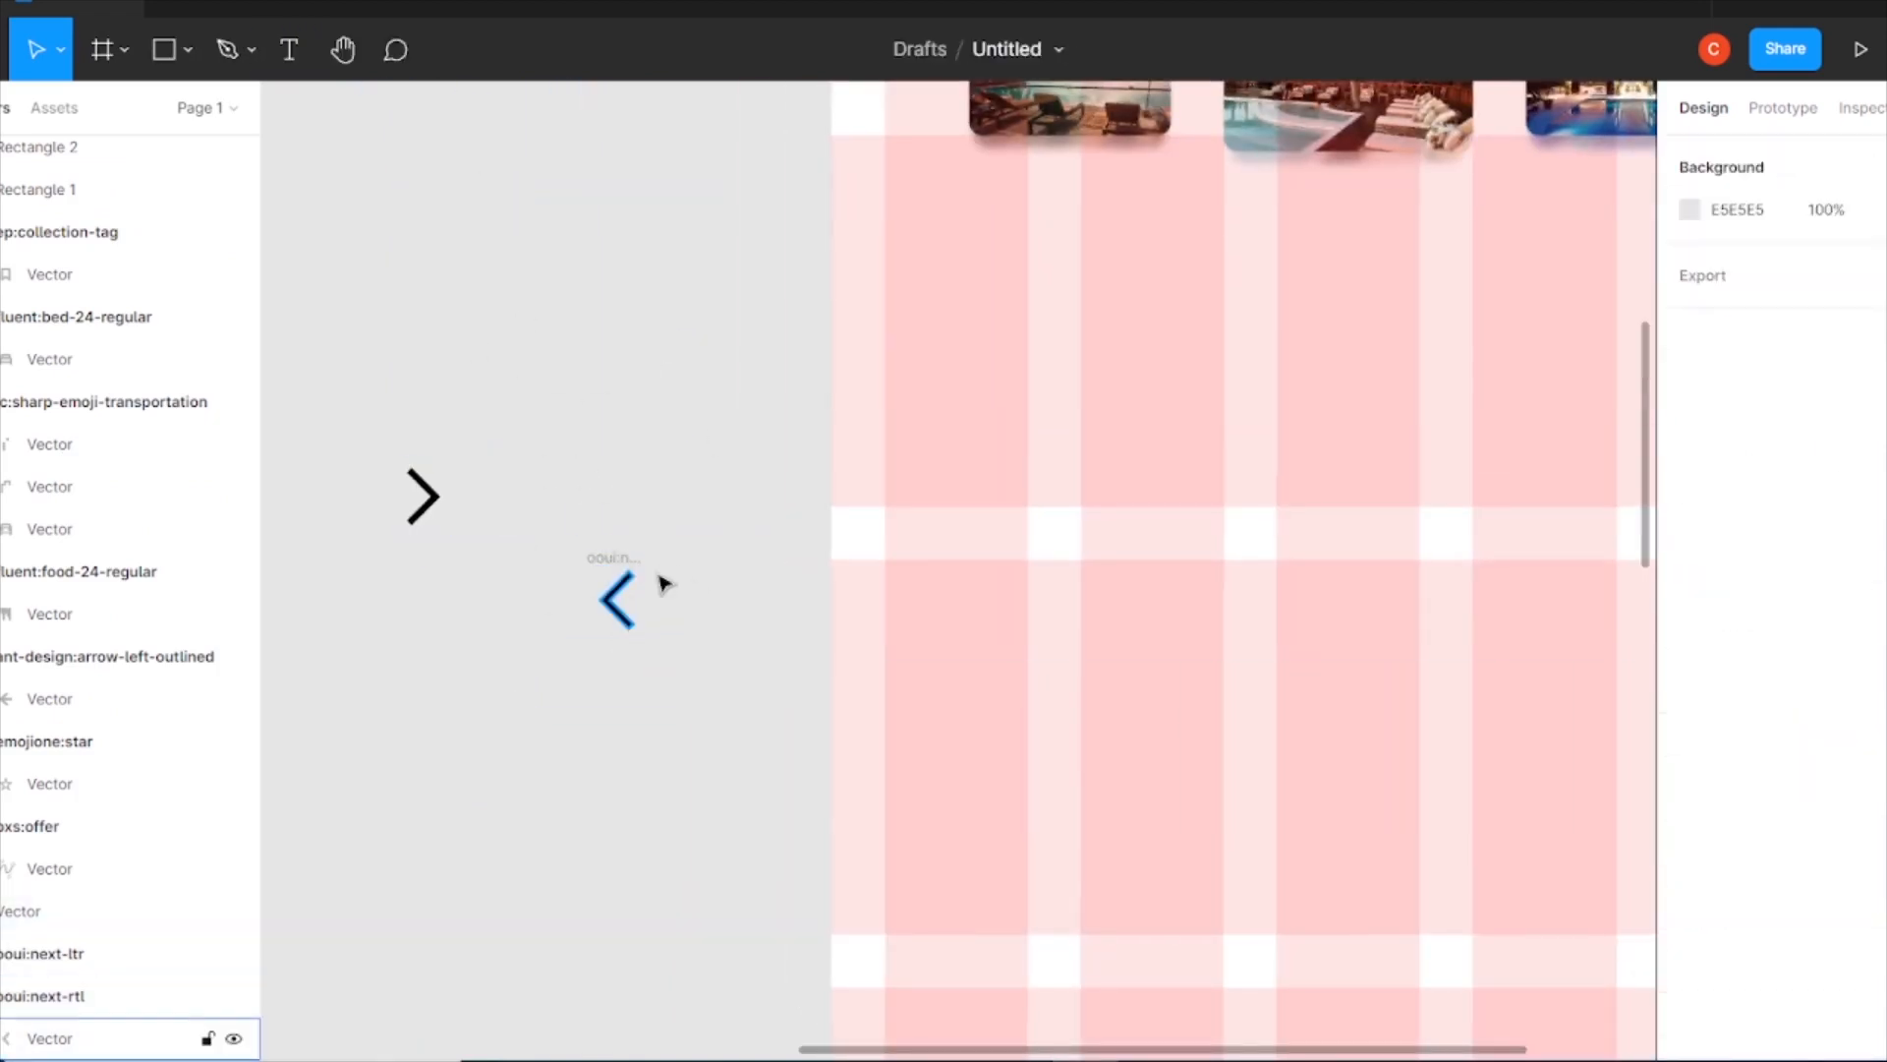
{"action": "left_click_drag", "start_coordinate": [619, 600], "coordinate": [932, 417]}
{"action": "left_click_drag", "start_coordinate": [423, 498], "coordinate": [1319, 487]}
Place the left chevron before the lounger thumbnail and the right chevron after the night pool thumbnail.
{"action": "key", "text": "minus"}
{"action": "scroll", "coordinate": [594, 328], "scroll_direction": "up", "scroll_amount": 5}
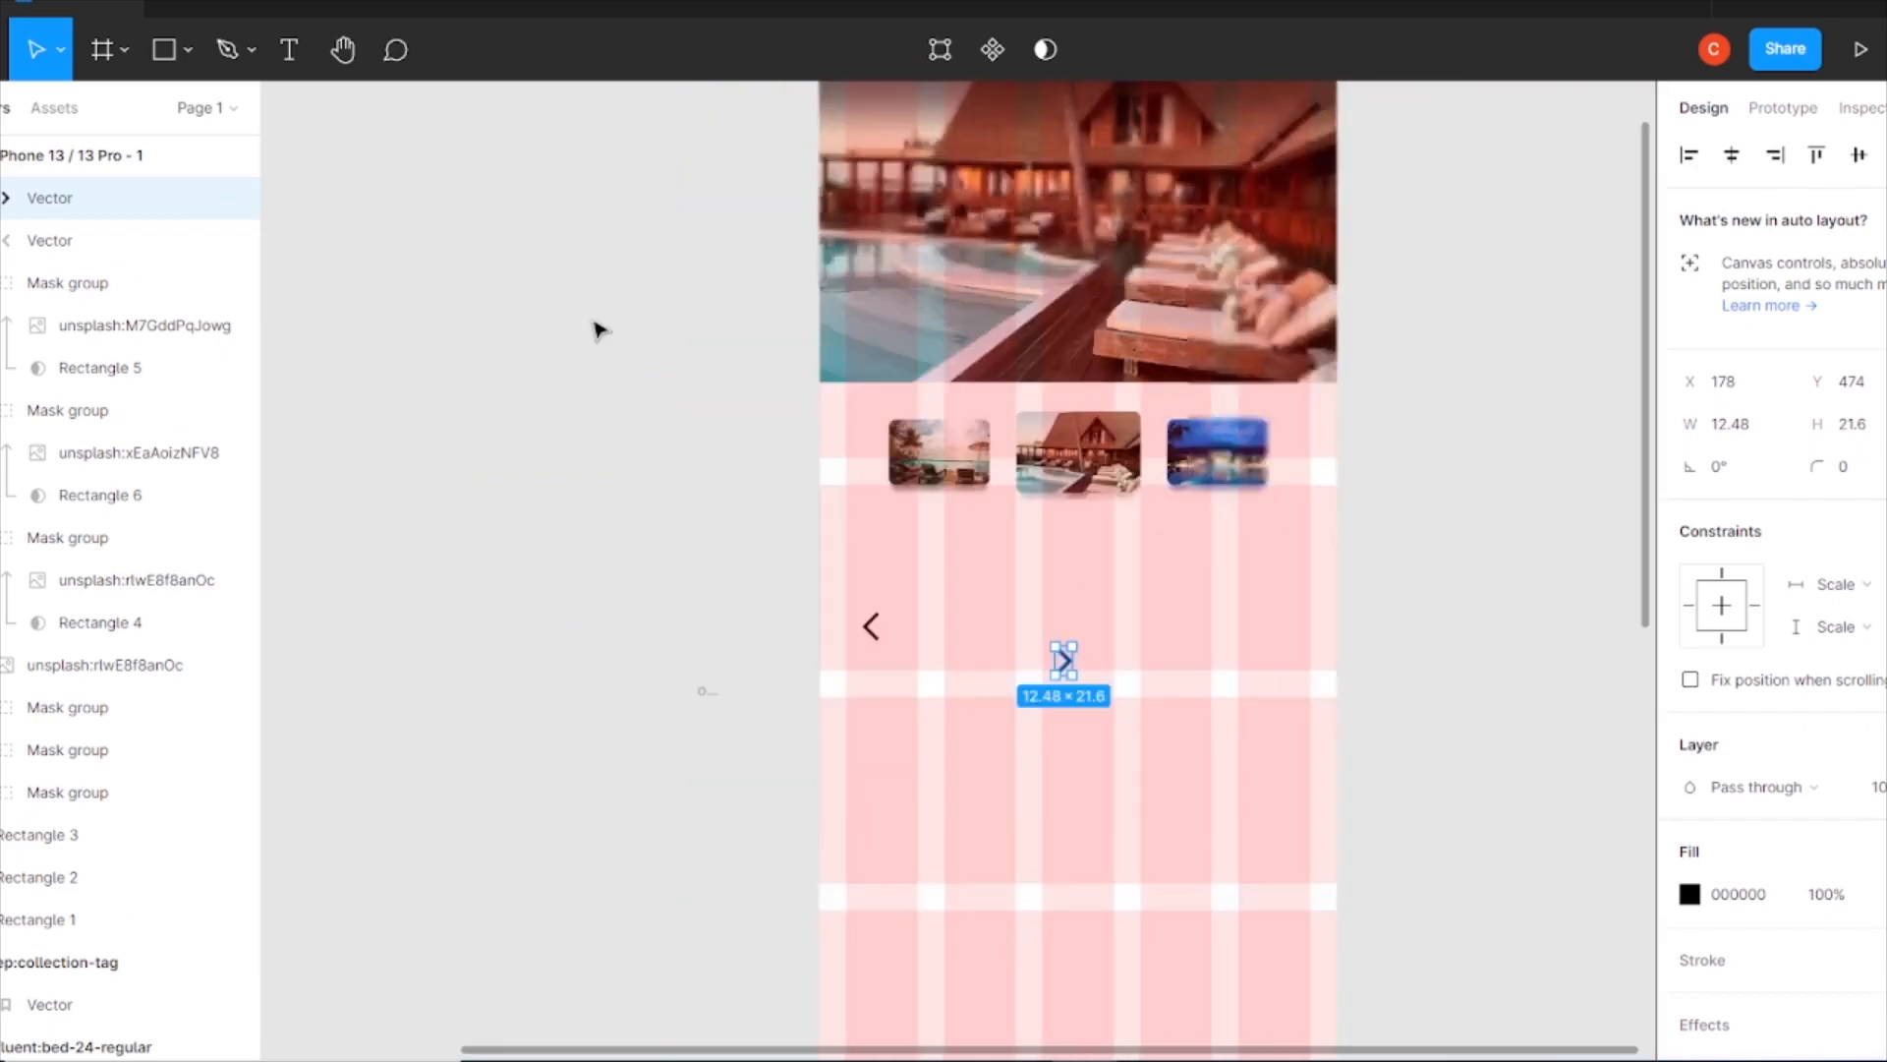
{"action": "left_click", "coordinate": [773, 383]}
{"action": "scroll", "coordinate": [787, 661], "scroll_direction": "down", "scroll_amount": 4}
{"action": "scroll", "coordinate": [788, 652], "scroll_direction": "up", "scroll_amount": 1}
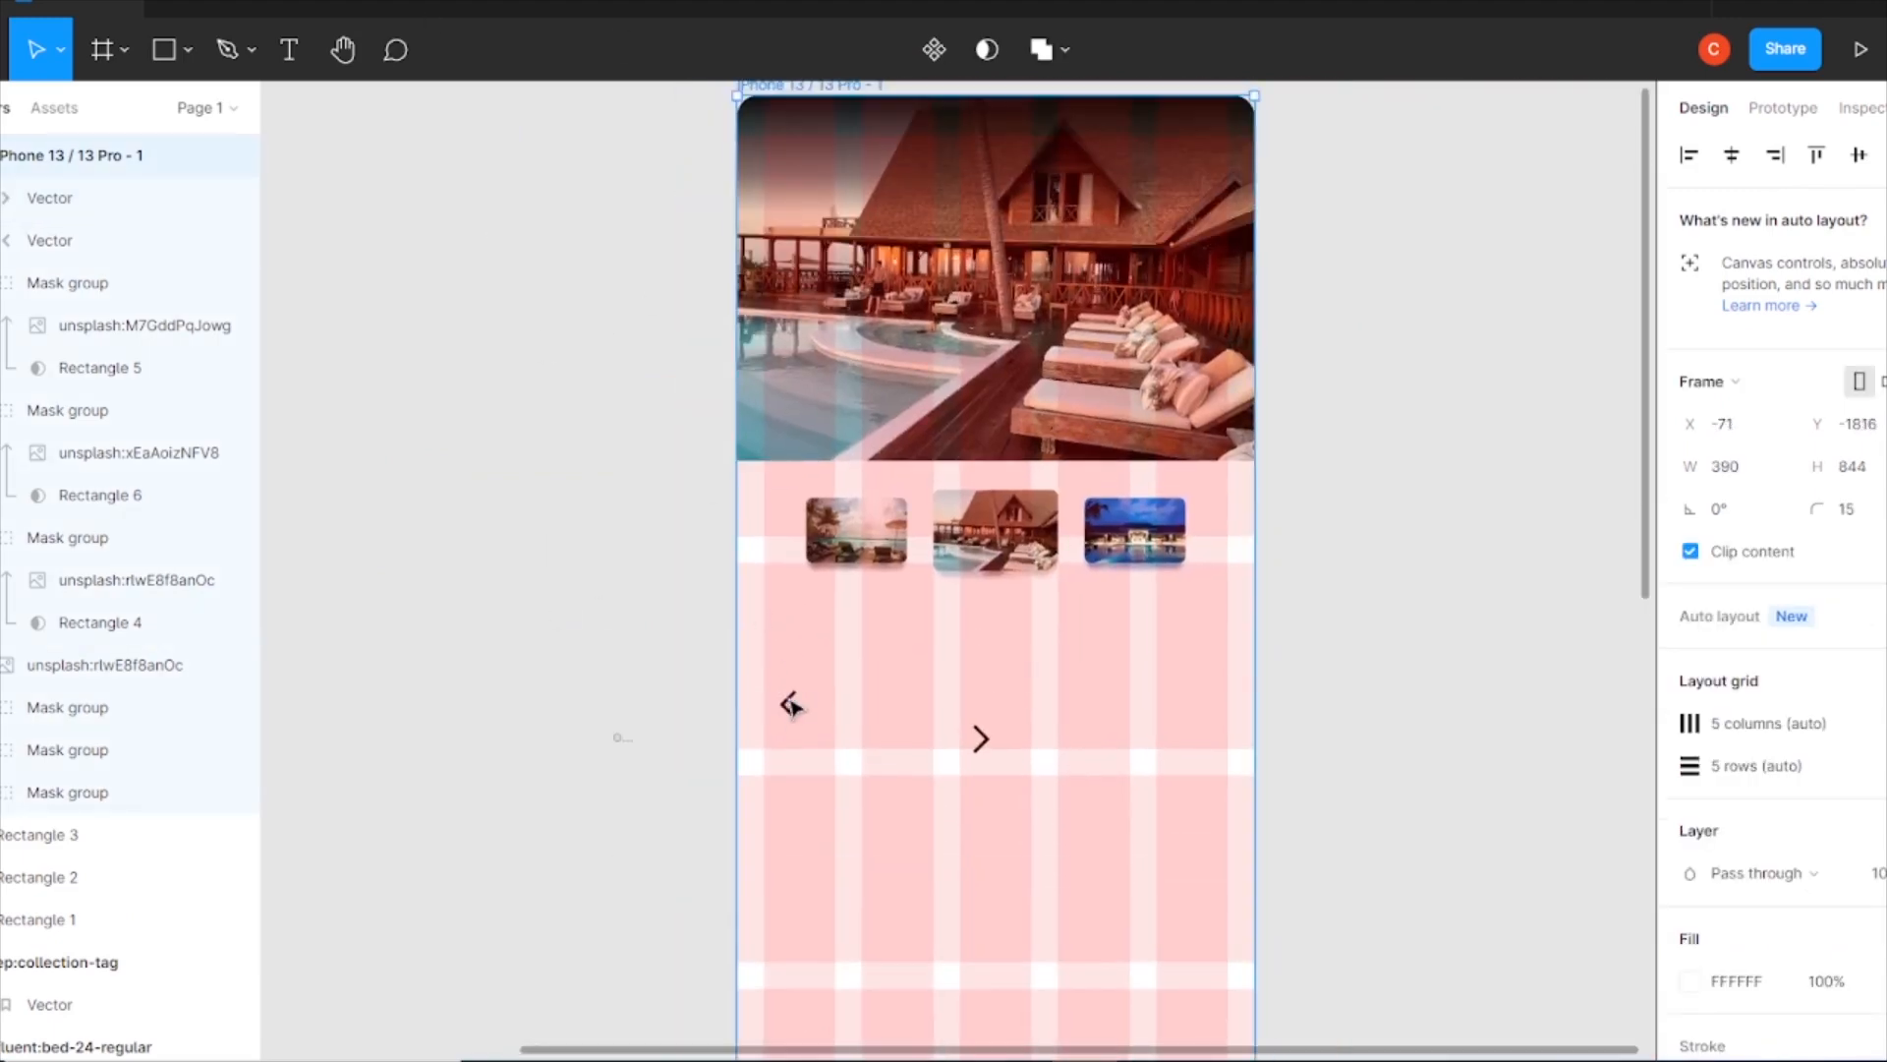
{"action": "left_click_drag", "start_coordinate": [788, 703], "coordinate": [774, 531]}
{"action": "left_click_drag", "start_coordinate": [981, 737], "coordinate": [1229, 522]}
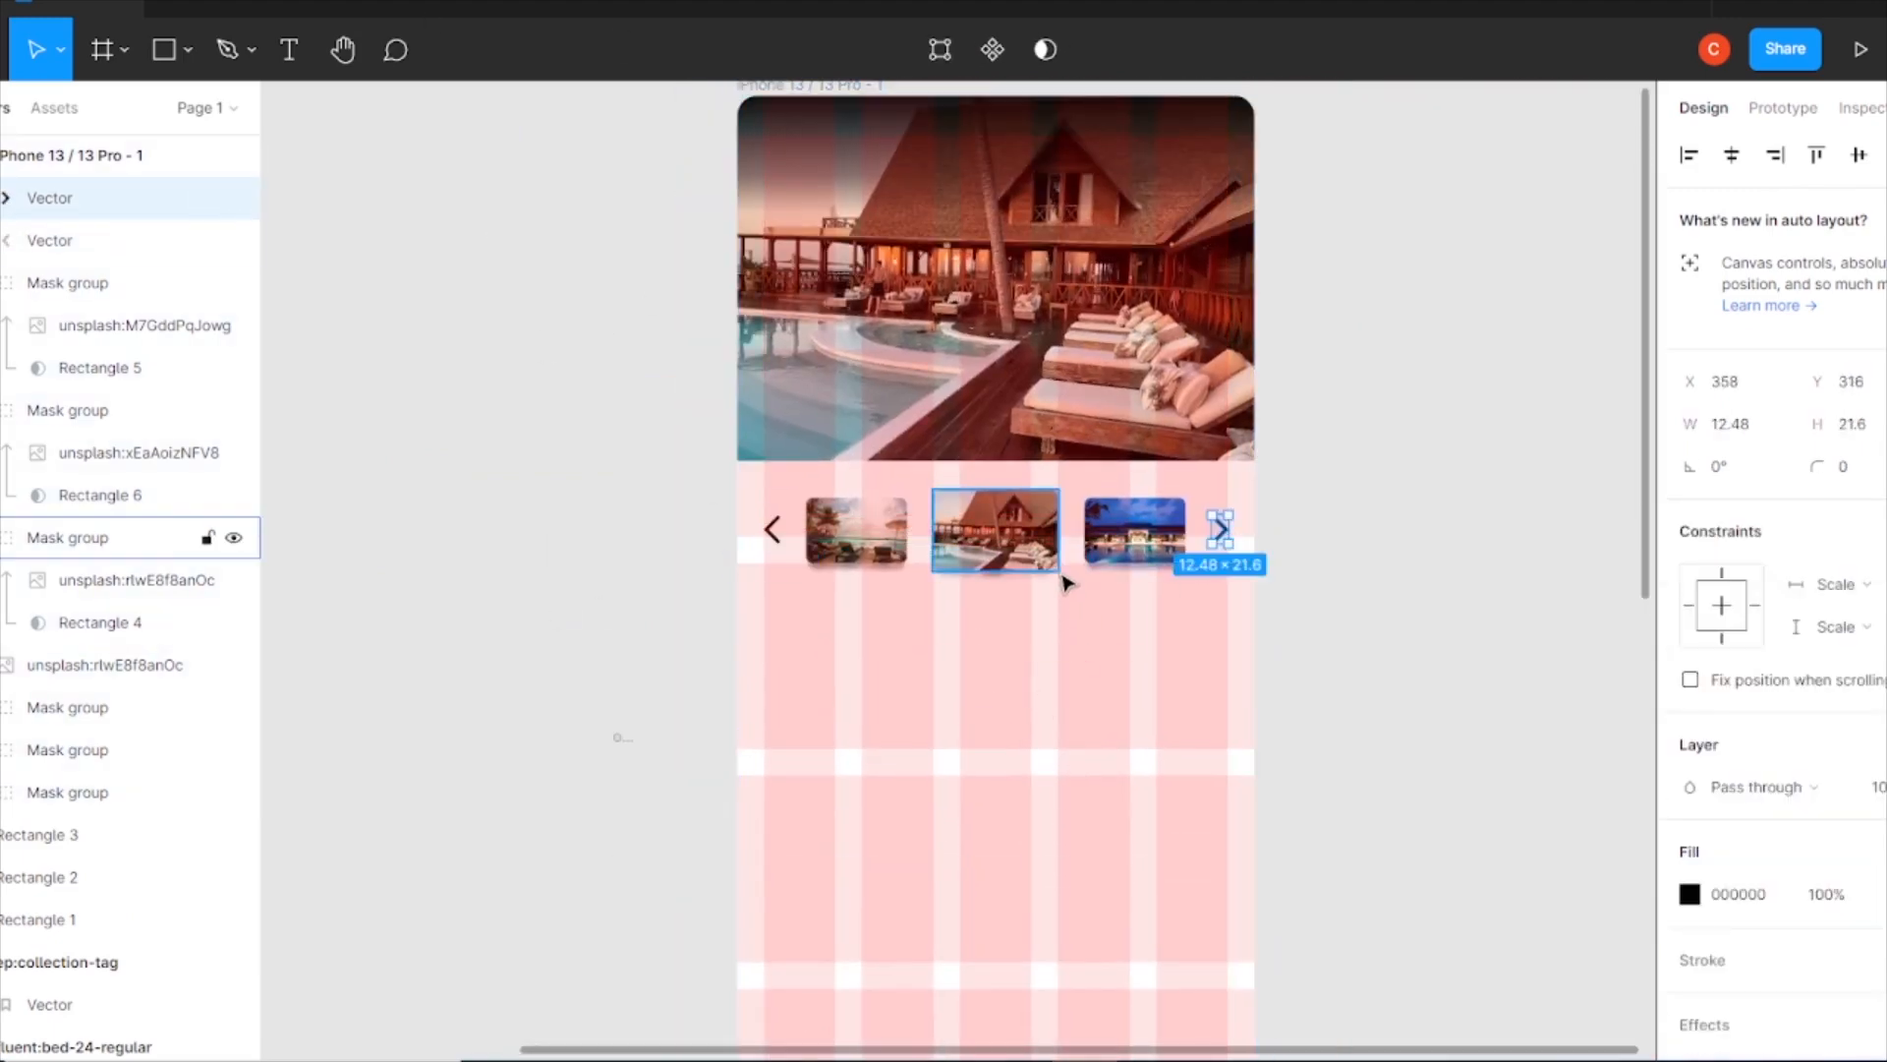
Try to group the three thumbnails with their shadow copies, and undo the grouping.
{"action": "key", "text": "plus"}
{"action": "left_click_drag", "start_coordinate": [1082, 653], "coordinate": [930, 683]}
{"action": "left_click_drag", "start_coordinate": [1097, 719], "coordinate": [591, 443]}
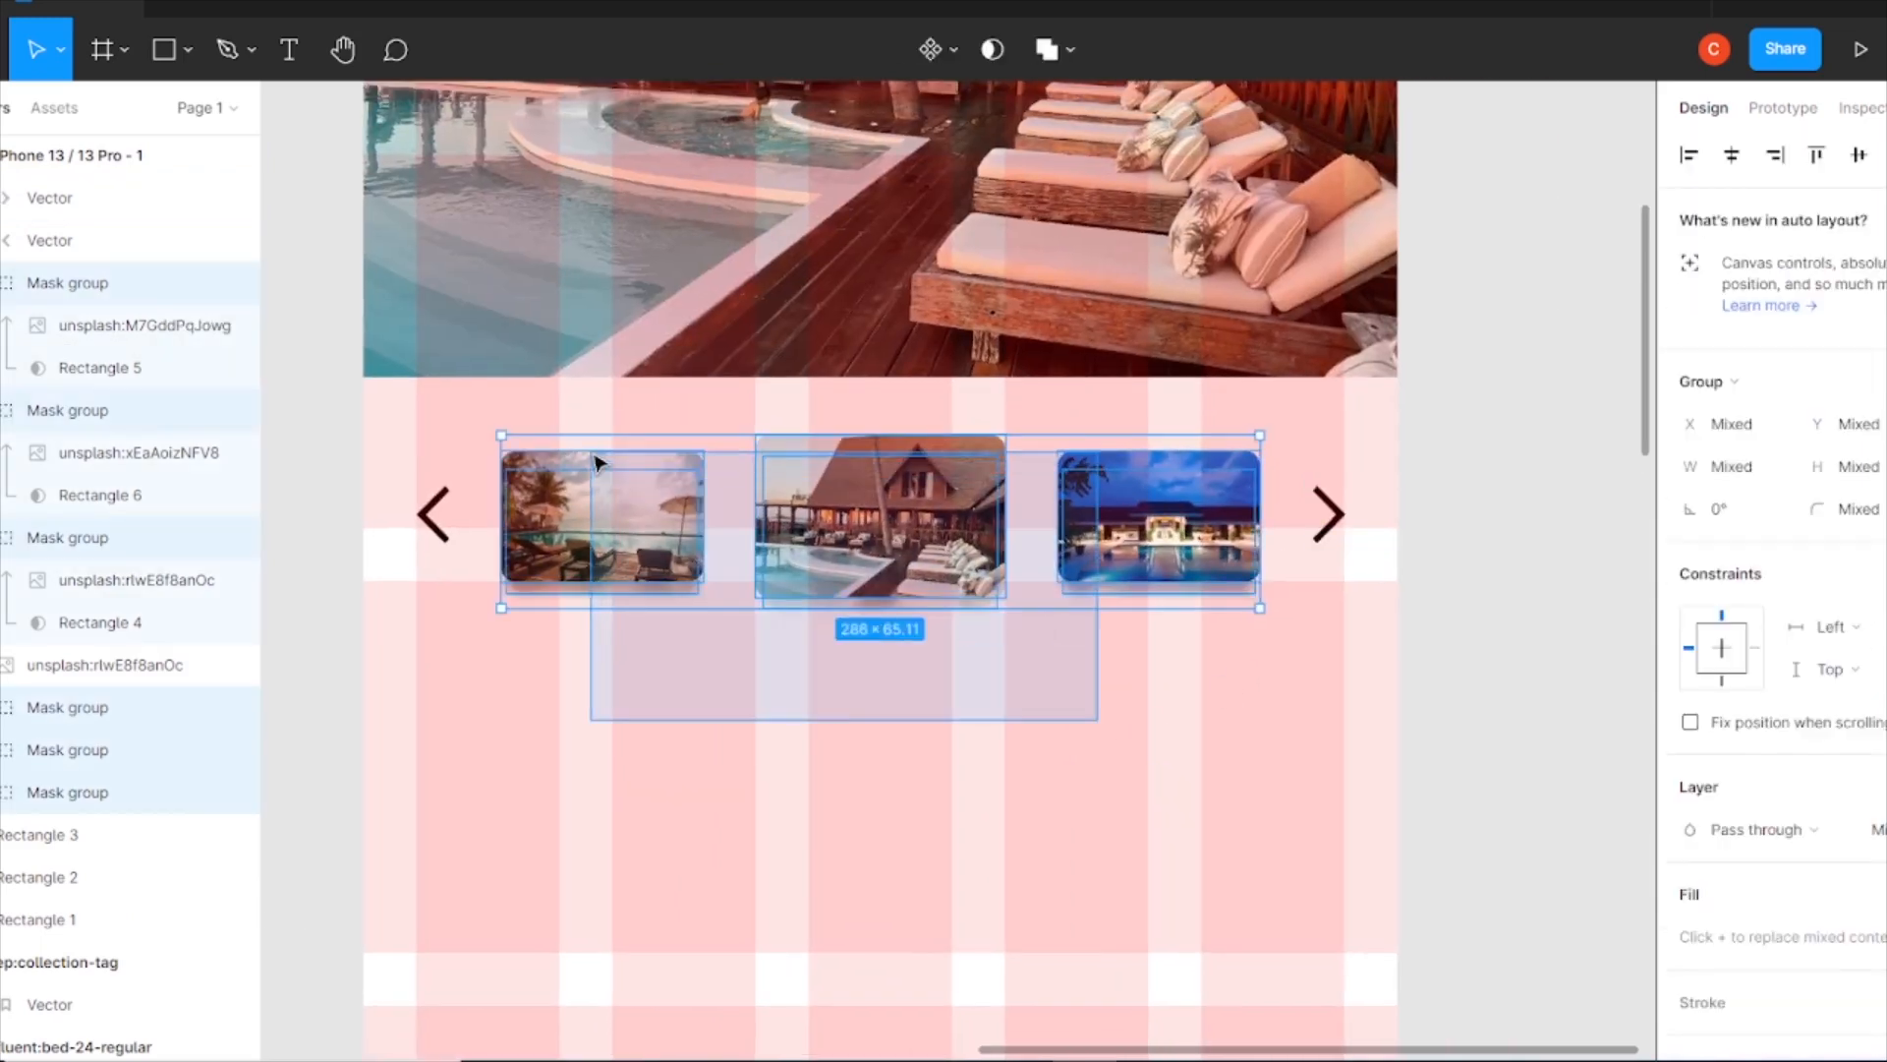
{"action": "key", "text": "ctrl+g"}
{"action": "left_click", "coordinate": [1327, 514]}
{"action": "key", "text": "ctrl+z"}
{"action": "key", "text": "ctrl+z"}
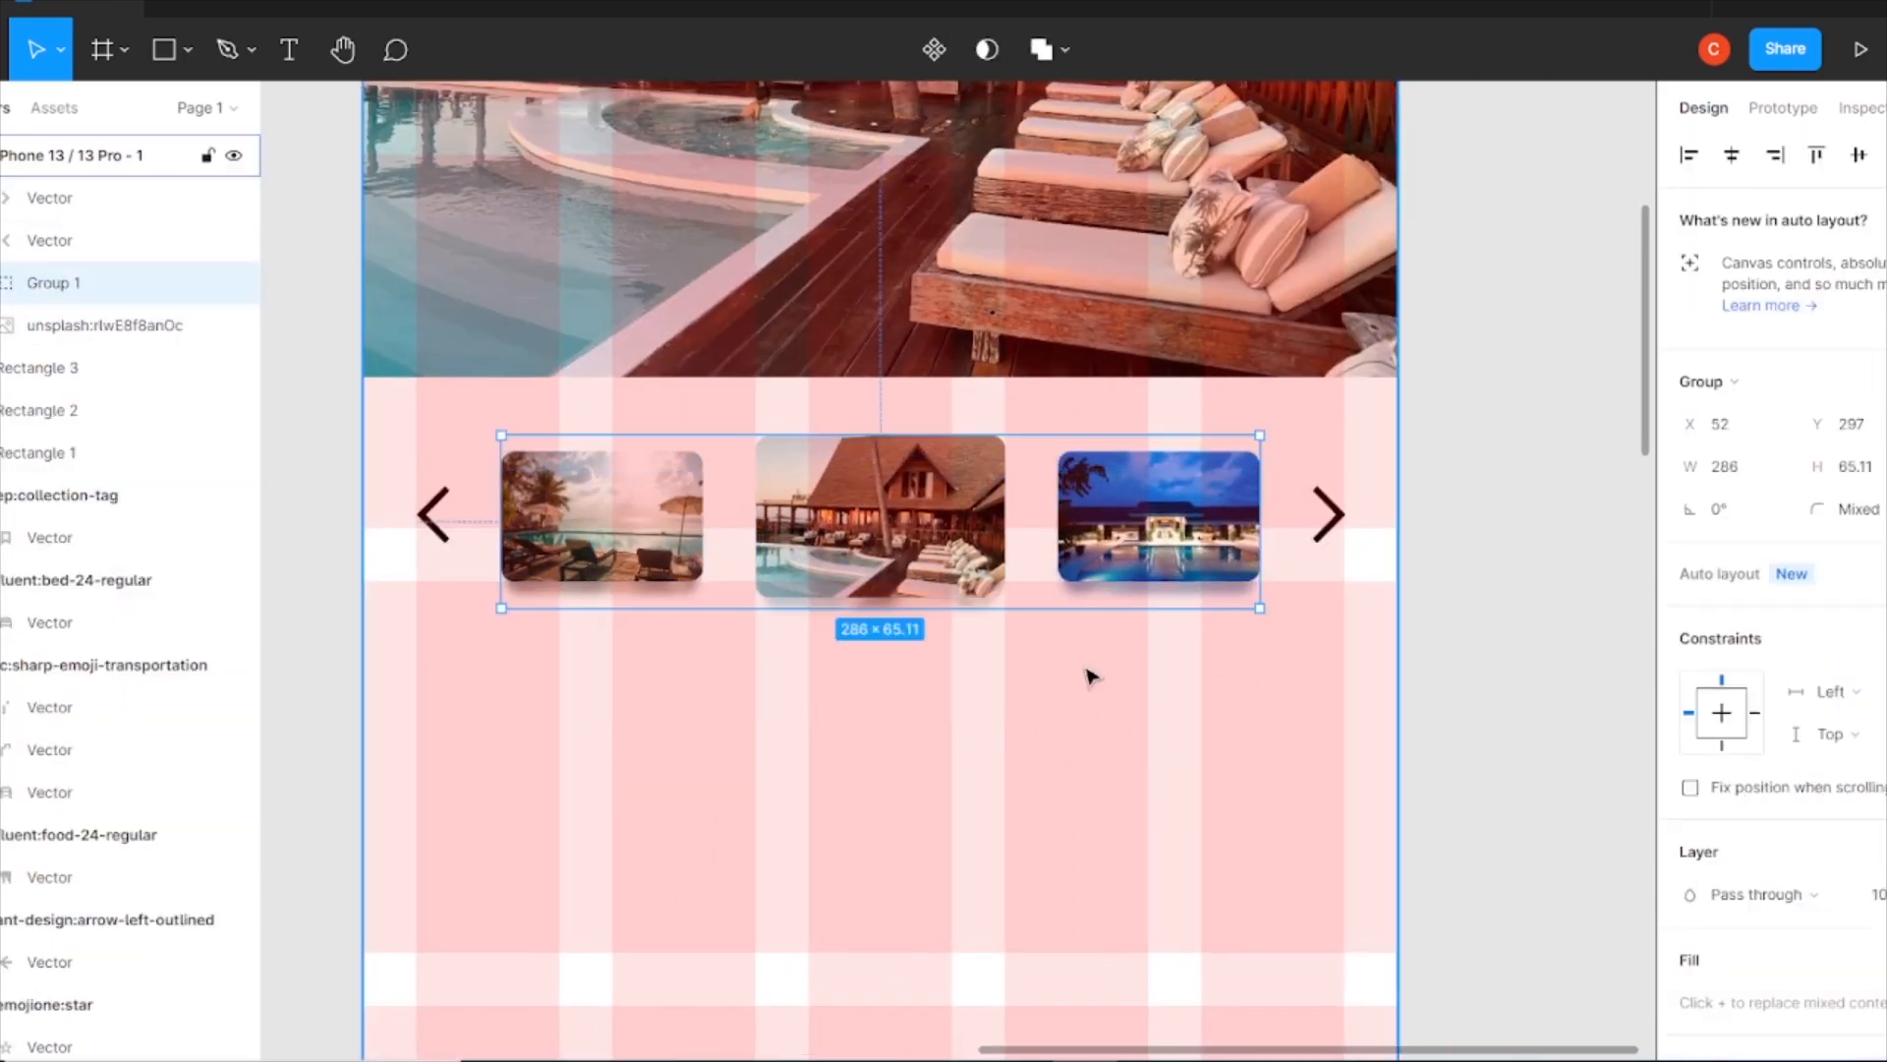
Align the three thumbnails and both chevrons on their vertical centres, and group the thumbnails with their shadow copies.
{"action": "left_click", "coordinate": [1130, 556]}
{"action": "left_click", "coordinate": [868, 472], "text": "shift"}
{"action": "left_click", "coordinate": [619, 506], "text": "shift"}
{"action": "left_click", "coordinate": [433, 514], "text": "shift"}
{"action": "left_click", "coordinate": [1319, 514], "text": "shift"}
{"action": "left_click", "coordinate": [1857, 154]}
{"action": "left_click_drag", "start_coordinate": [1171, 674], "coordinate": [619, 466]}
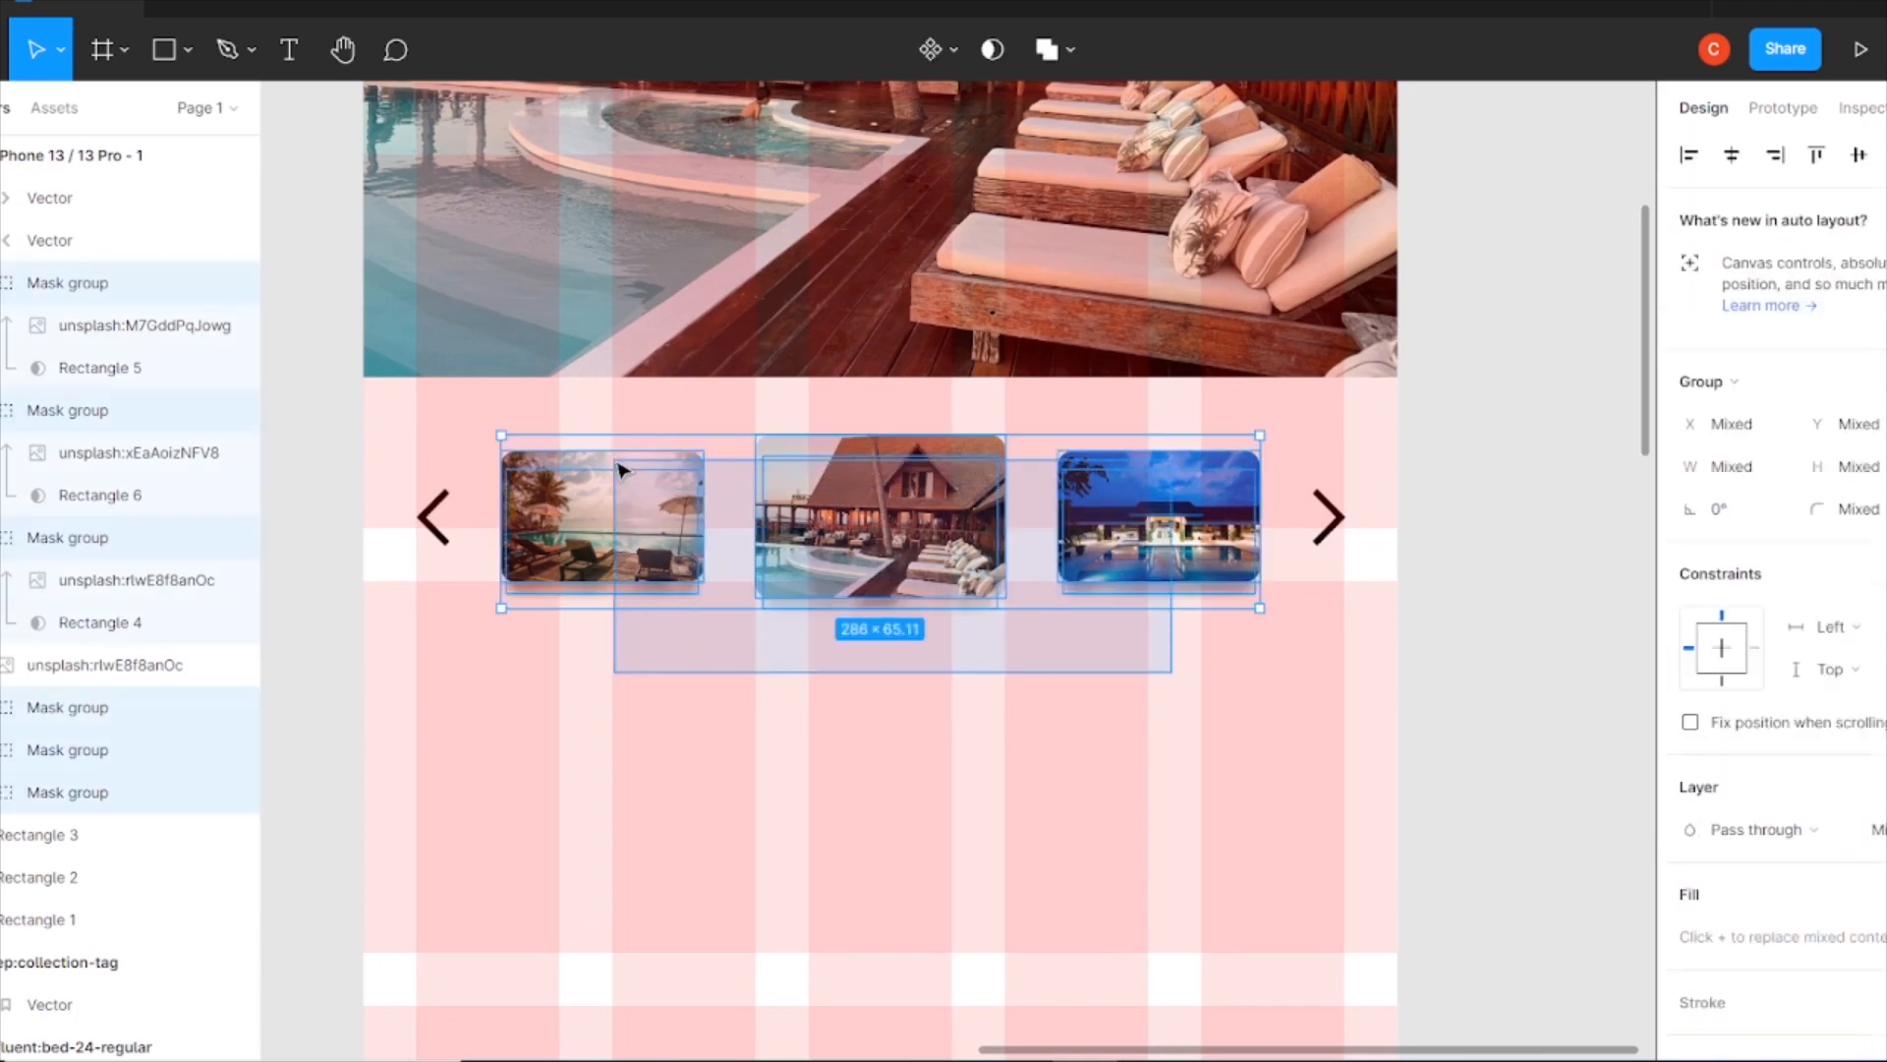
{"action": "key", "text": "ctrl+g"}
Resize both chevrons to 11.56 × 20.
{"action": "left_click", "coordinate": [1322, 528]}
{"action": "left_click", "coordinate": [1324, 528]}
{"action": "left_click", "coordinate": [424, 513], "text": "shift"}
{"action": "left_click", "coordinate": [1550, 572]}
{"action": "left_click", "coordinate": [1327, 521]}
{"action": "left_click", "coordinate": [413, 516]}
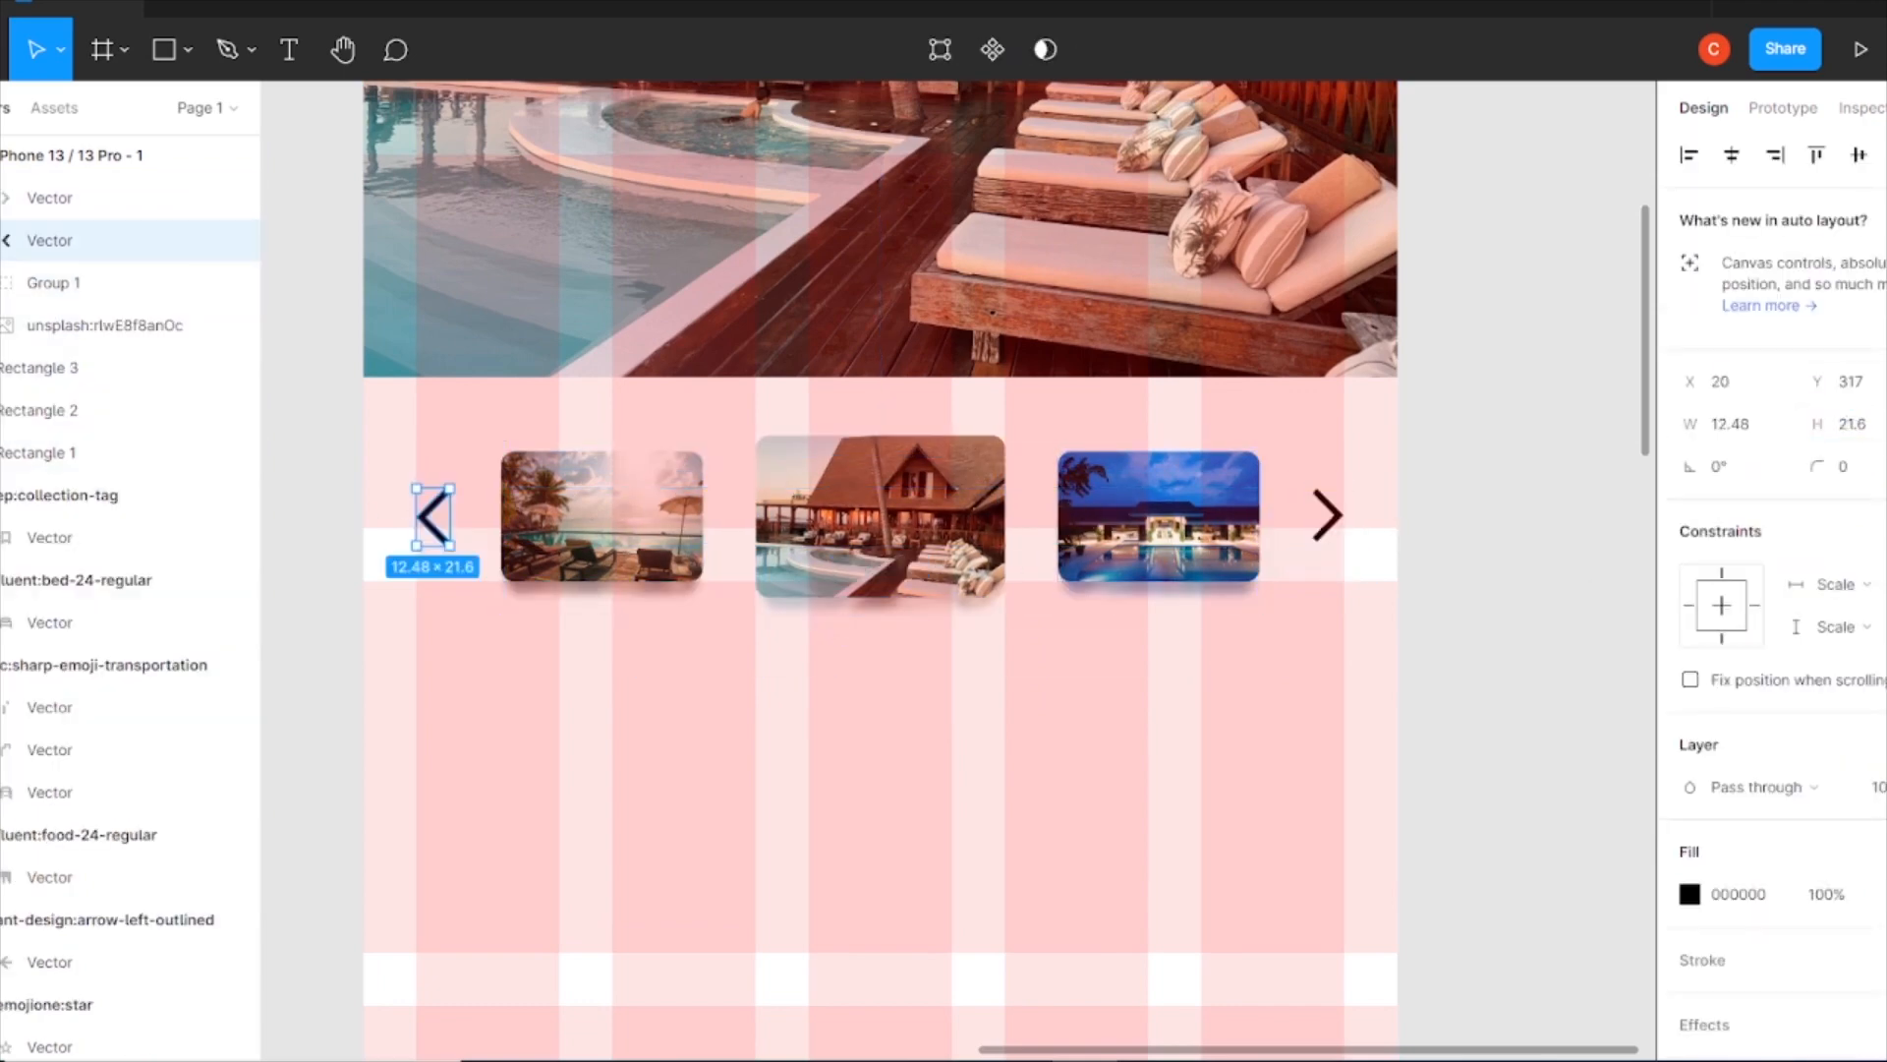
{"action": "left_click", "coordinate": [1415, 560]}
{"action": "left_click", "coordinate": [1329, 514]}
{"action": "left_click", "coordinate": [432, 514], "text": "shift"}
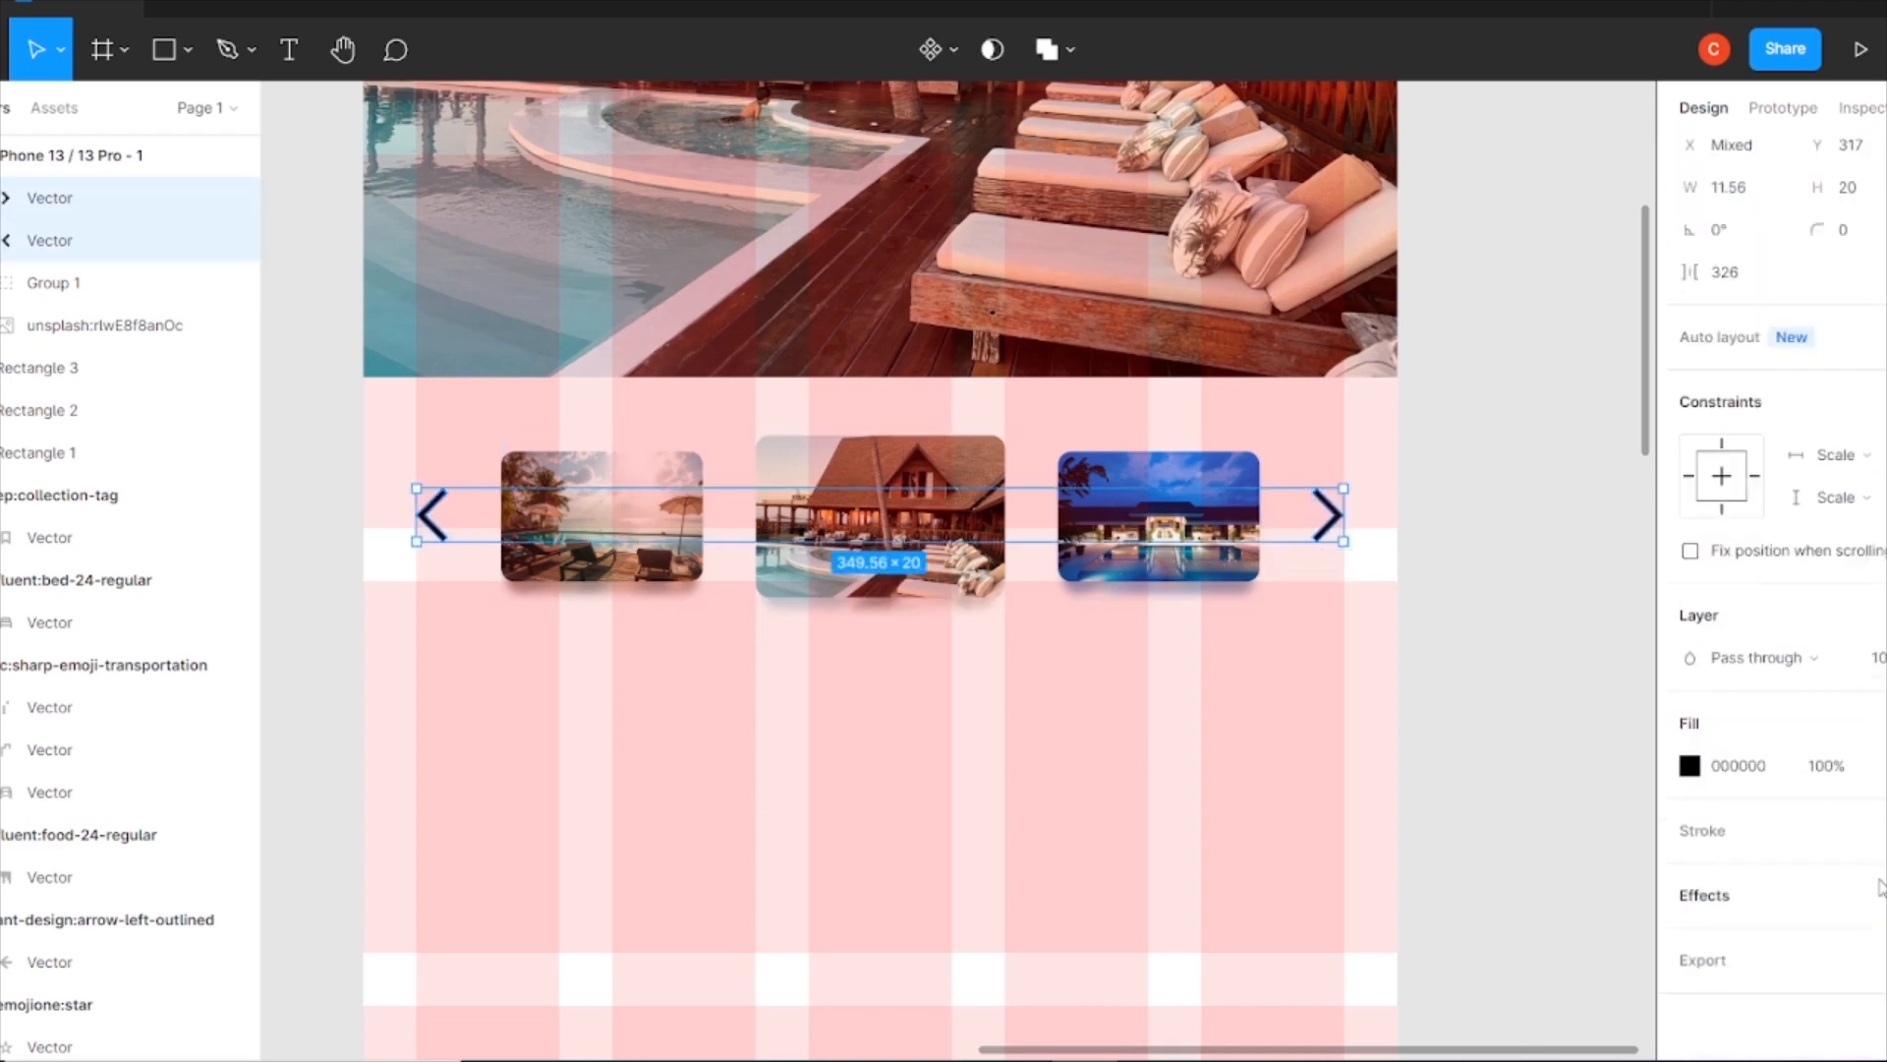
Give both chevrons a drop shadow and adjust its vertical offset on each one.
{"action": "left_click", "coordinate": [1402, 754]}
{"action": "left_click", "coordinate": [1327, 516]}
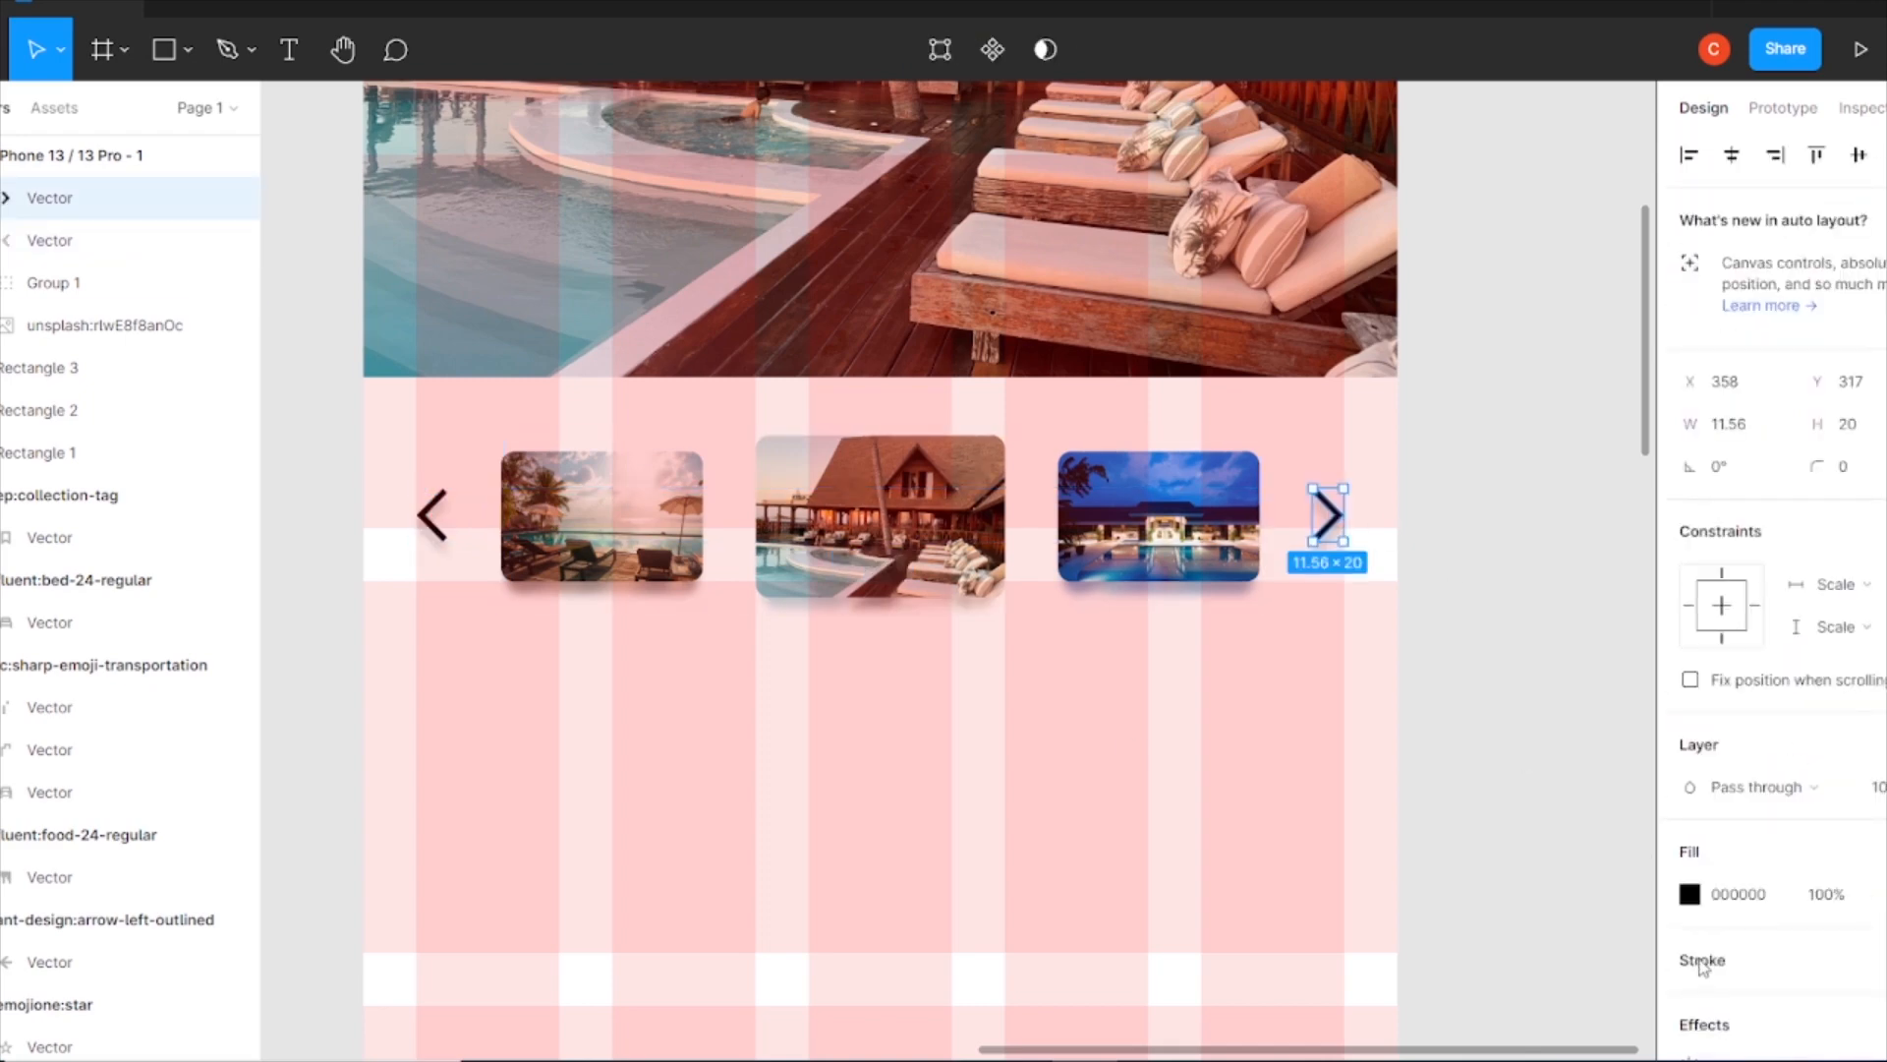
{"action": "left_click", "coordinate": [1703, 1024]}
{"action": "left_click", "coordinate": [1690, 895]}
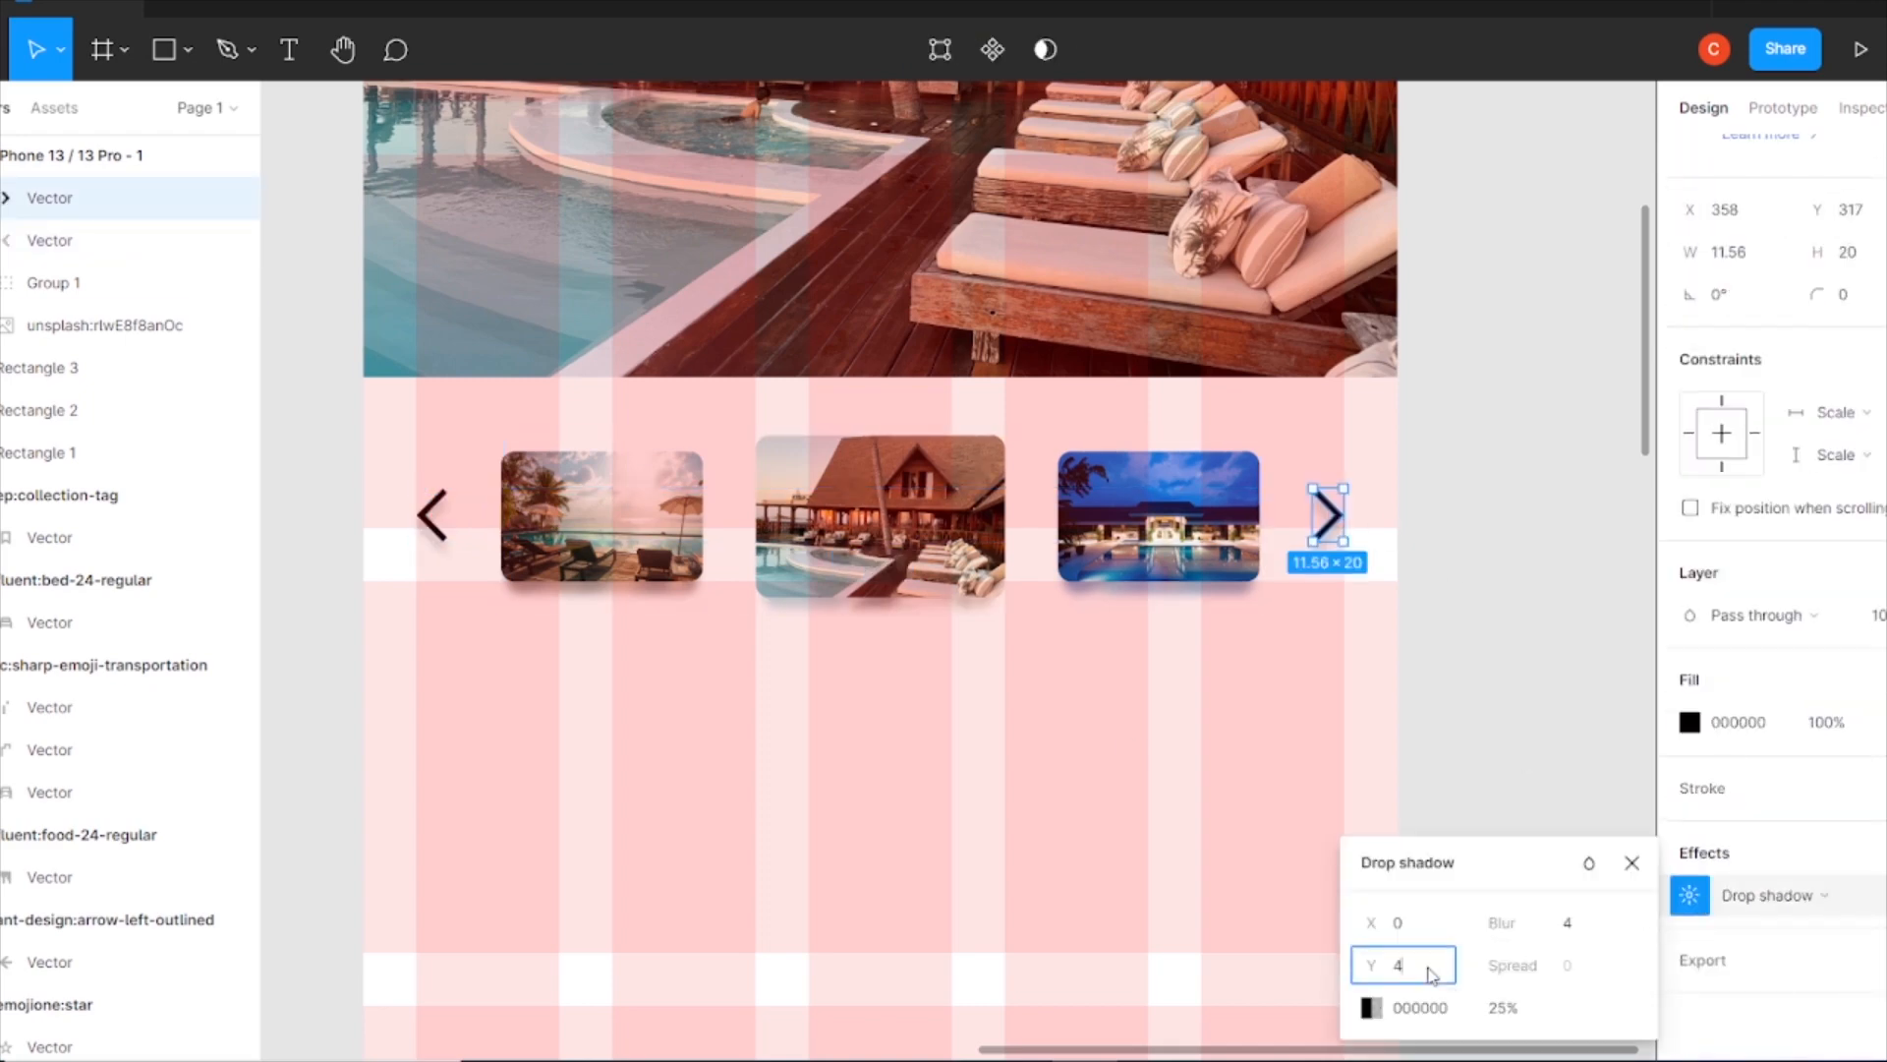
{"action": "left_click", "coordinate": [49, 240]}
{"action": "left_click", "coordinate": [1689, 894]}
{"action": "left_click", "coordinate": [1404, 967]}
{"action": "left_click", "coordinate": [1223, 673]}
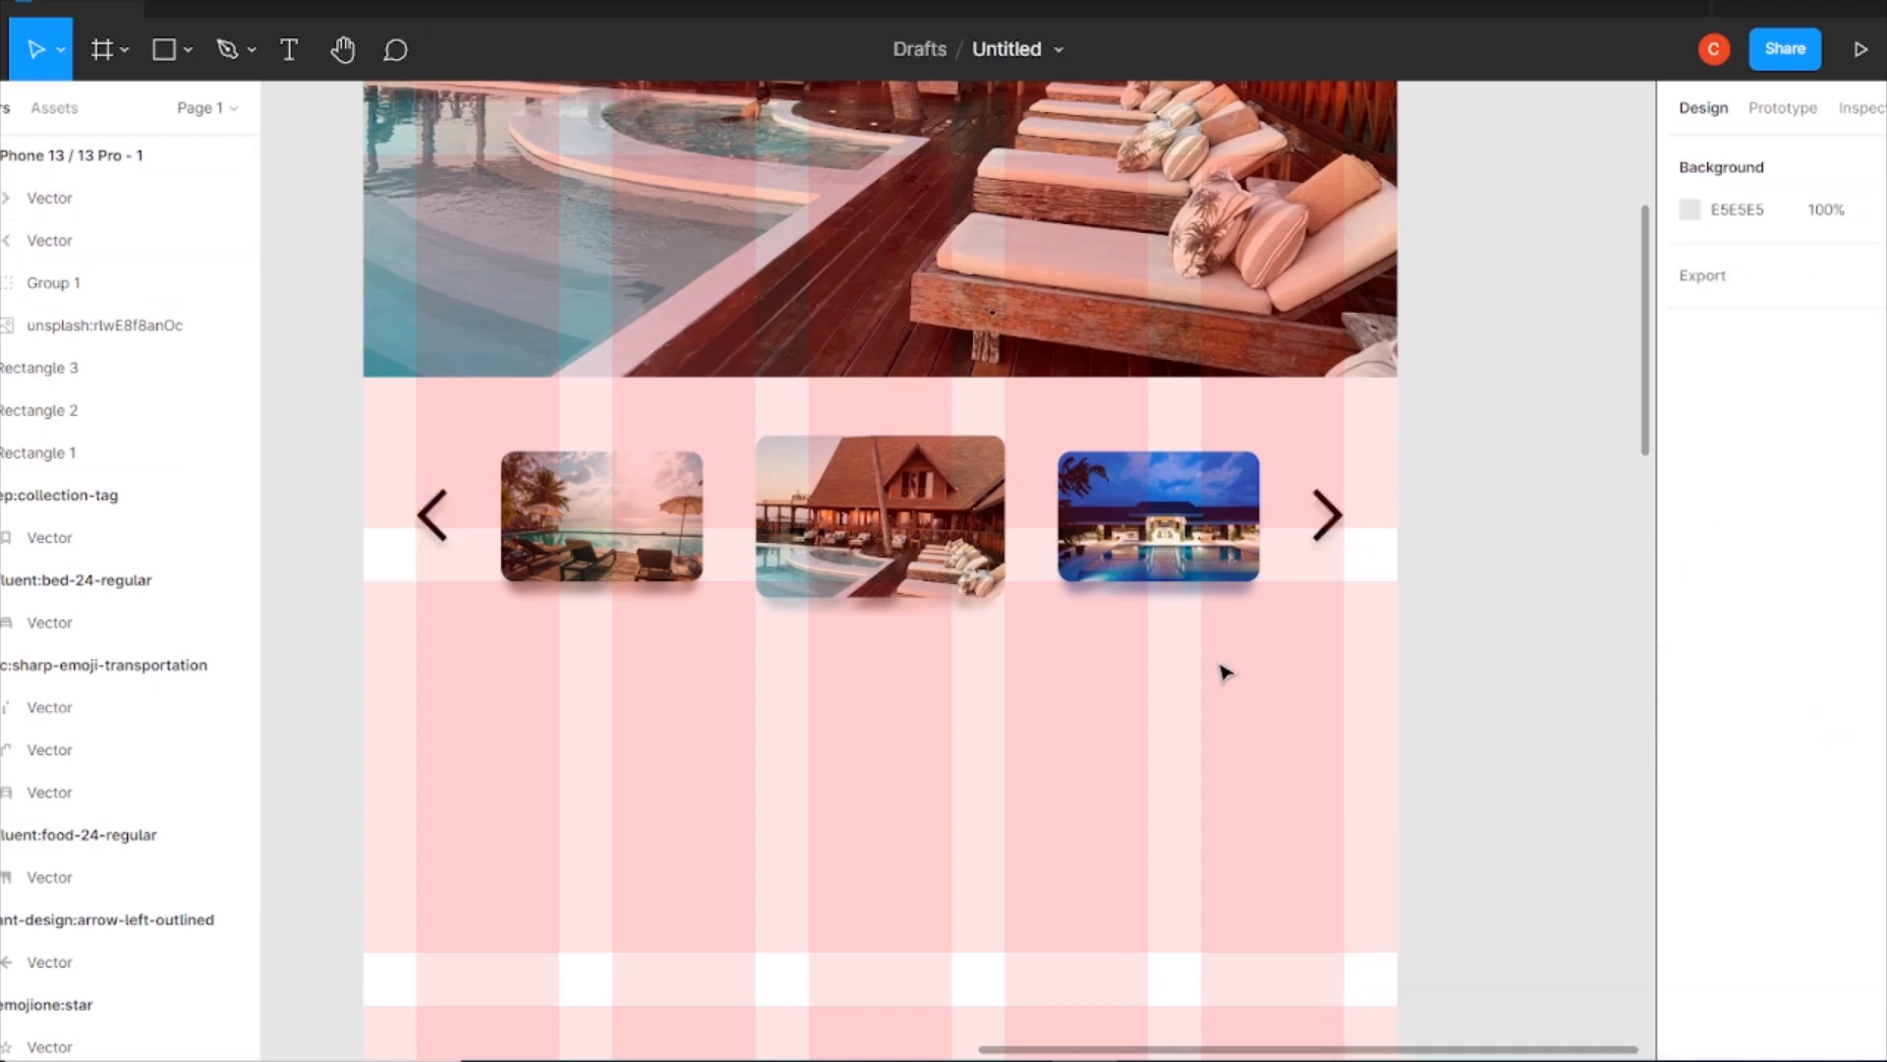
Add the title "RANJEET RESORTS" in Inter Bold below the thumbnails, aligned to the first grid column at X 20.
{"action": "key", "text": "ctrl+minus"}
{"action": "key", "text": "t"}
{"action": "left_click", "coordinate": [757, 696]}
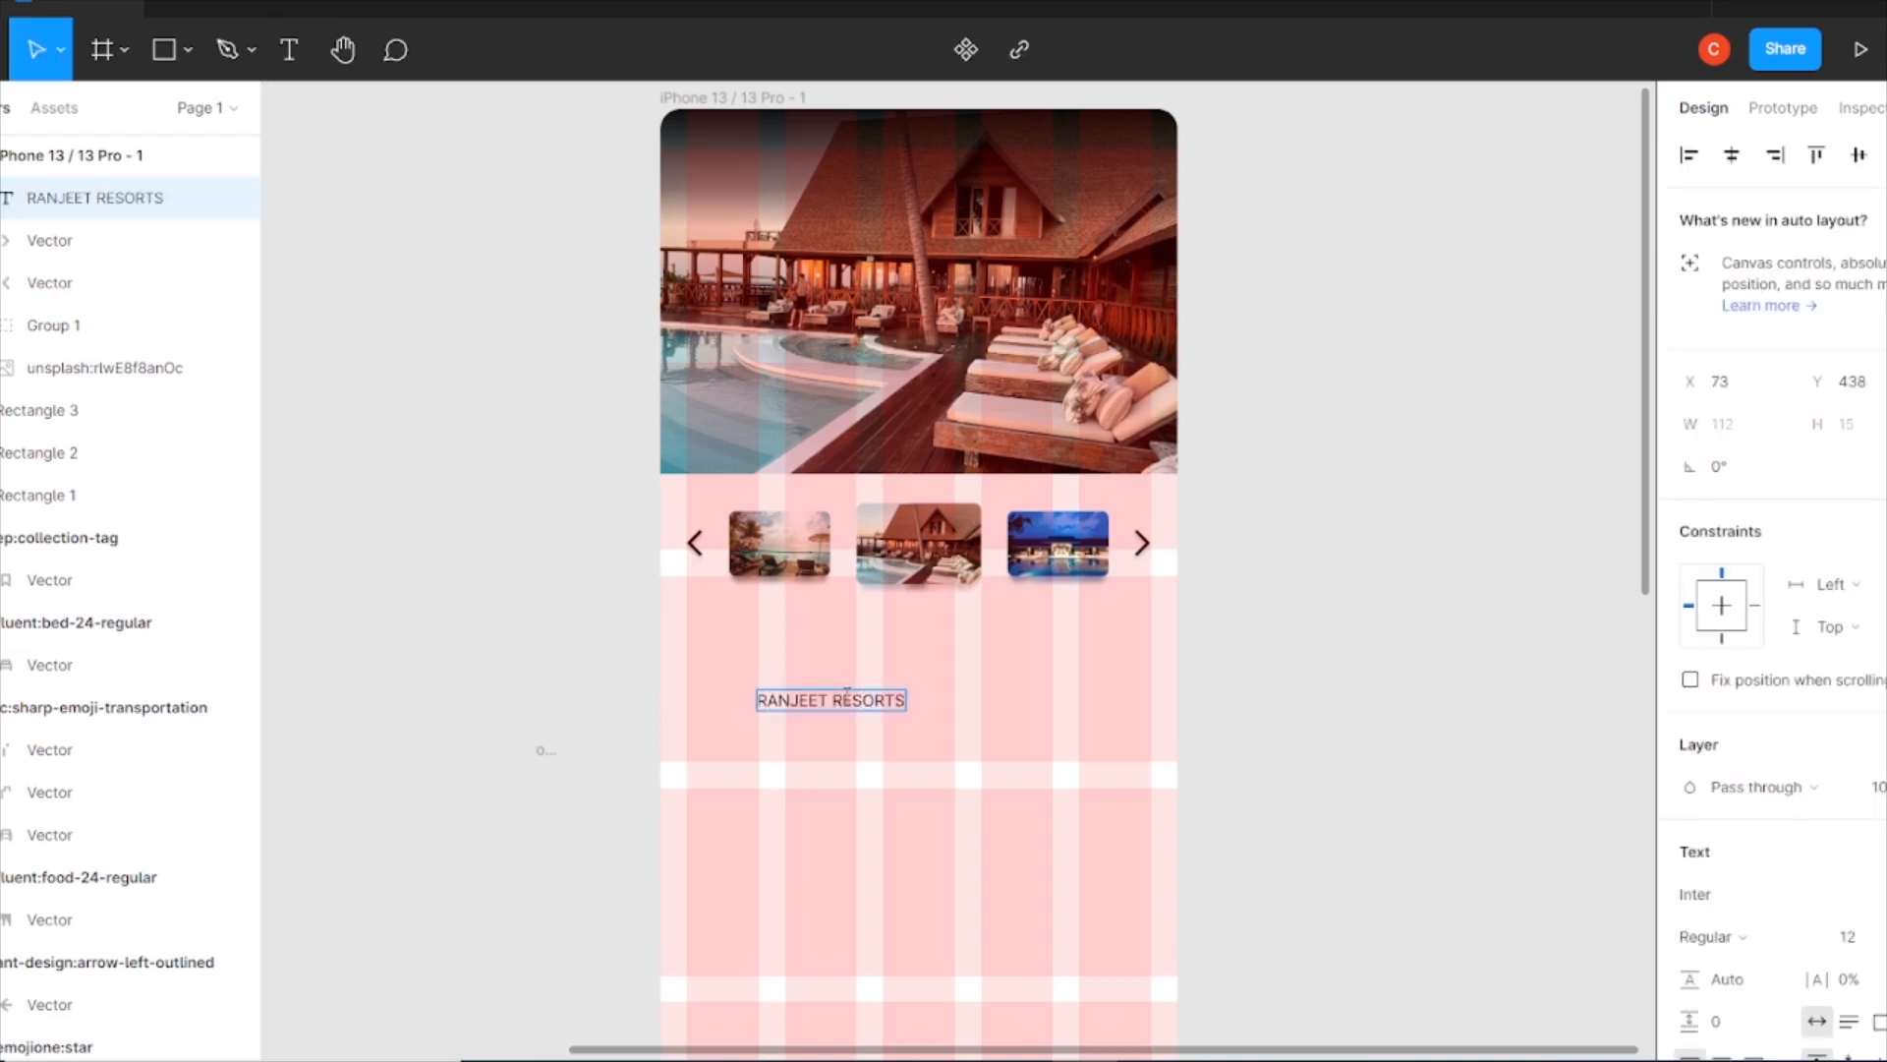
{"action": "left_click", "coordinate": [1747, 938]}
{"action": "left_click", "coordinate": [1730, 593]}
{"action": "left_click_drag", "start_coordinate": [831, 688], "coordinate": [764, 619]}
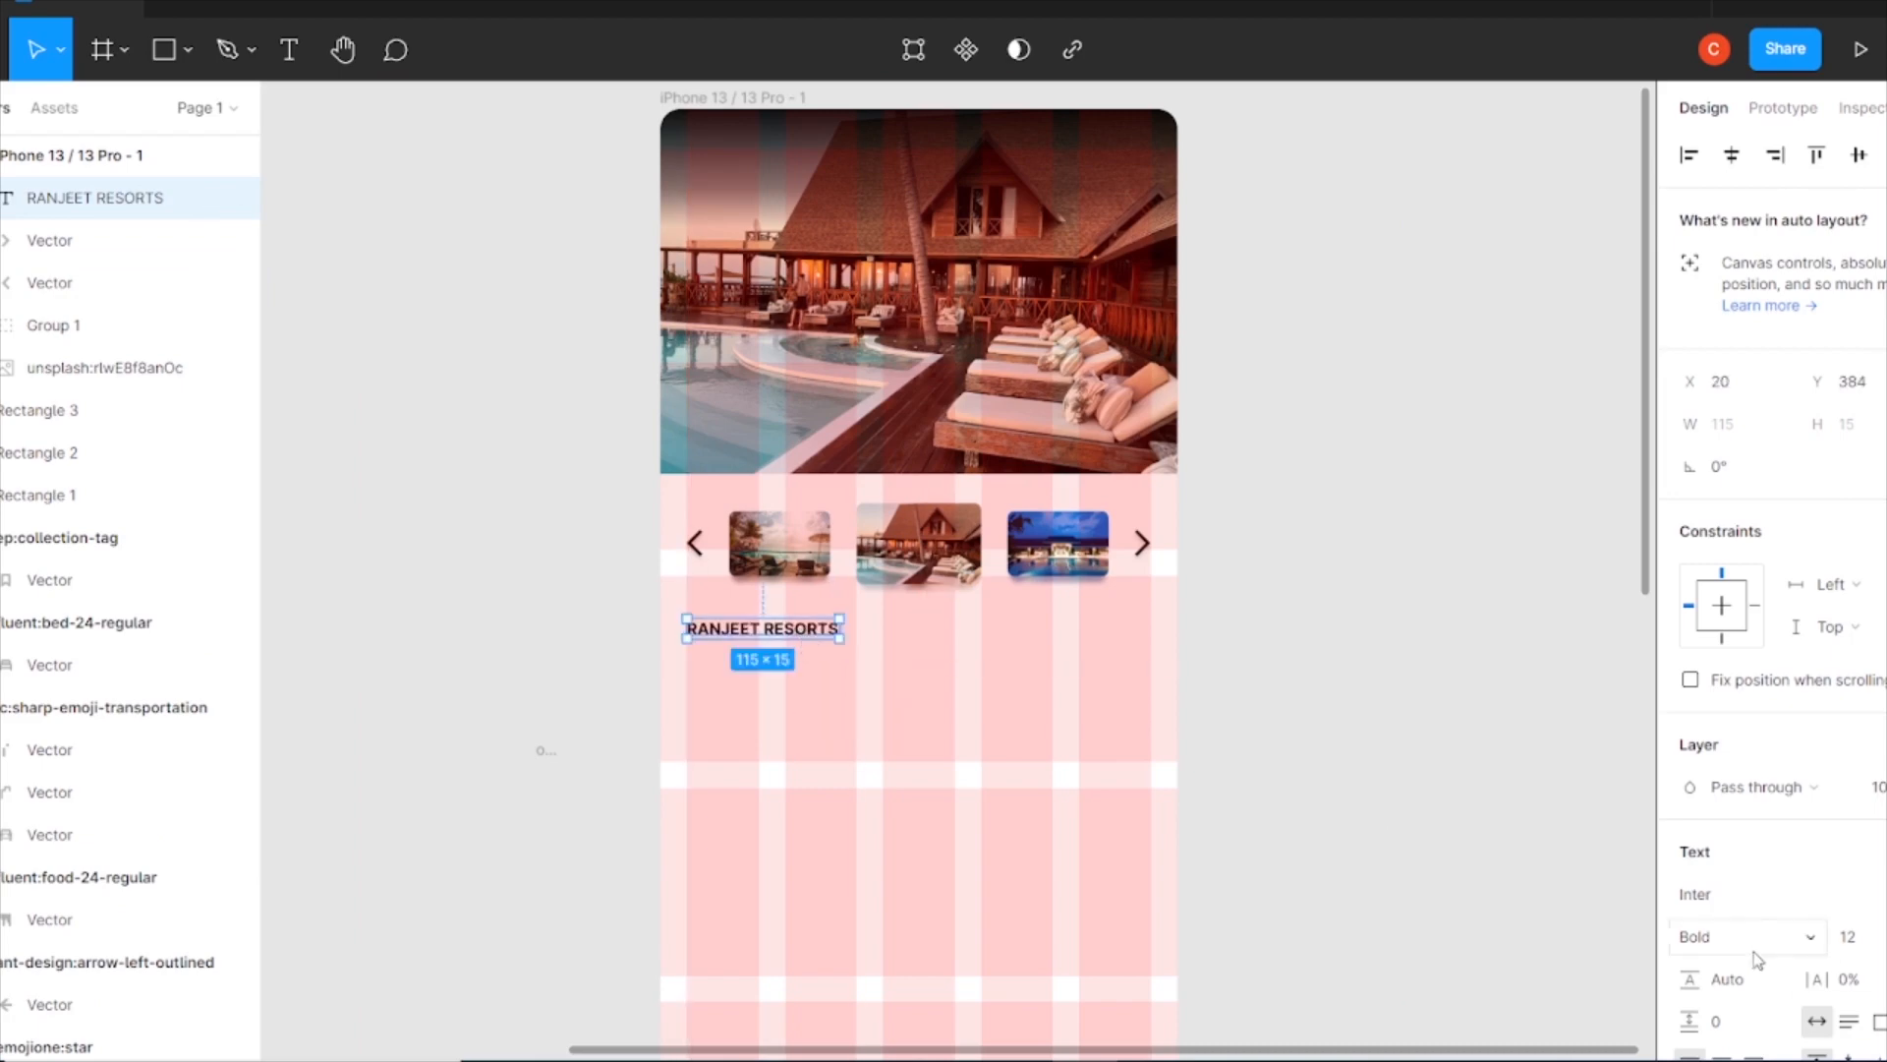
Enlarge the title to font size 24 and position it at Y 393.
{"action": "key", "text": "Up"}
{"action": "scroll", "coordinate": [1192, 649], "scroll_direction": "down", "scroll_amount": 4}
{"action": "left_click_drag", "start_coordinate": [891, 271], "coordinate": [891, 286]}
{"action": "scroll", "coordinate": [1052, 393], "scroll_direction": "up", "scroll_amount": 2}
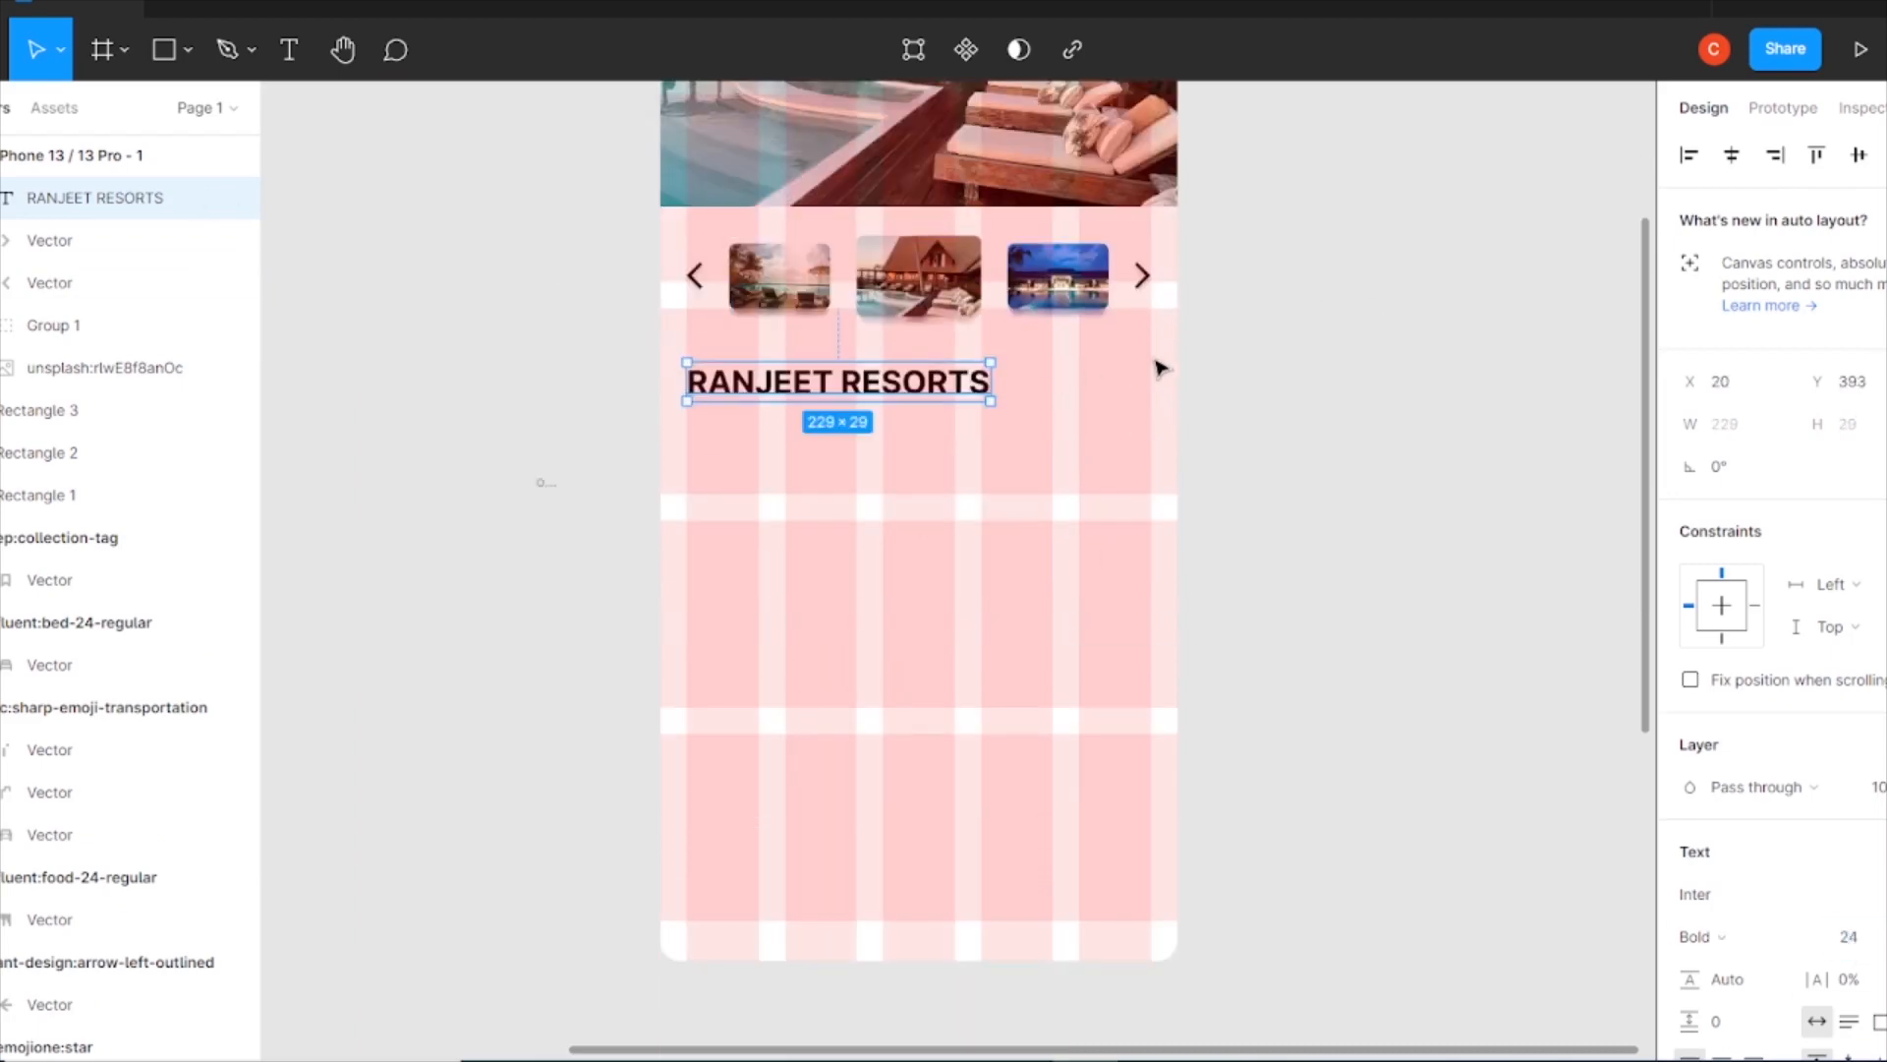
{"action": "left_click_drag", "start_coordinate": [814, 388], "coordinate": [813, 382]}
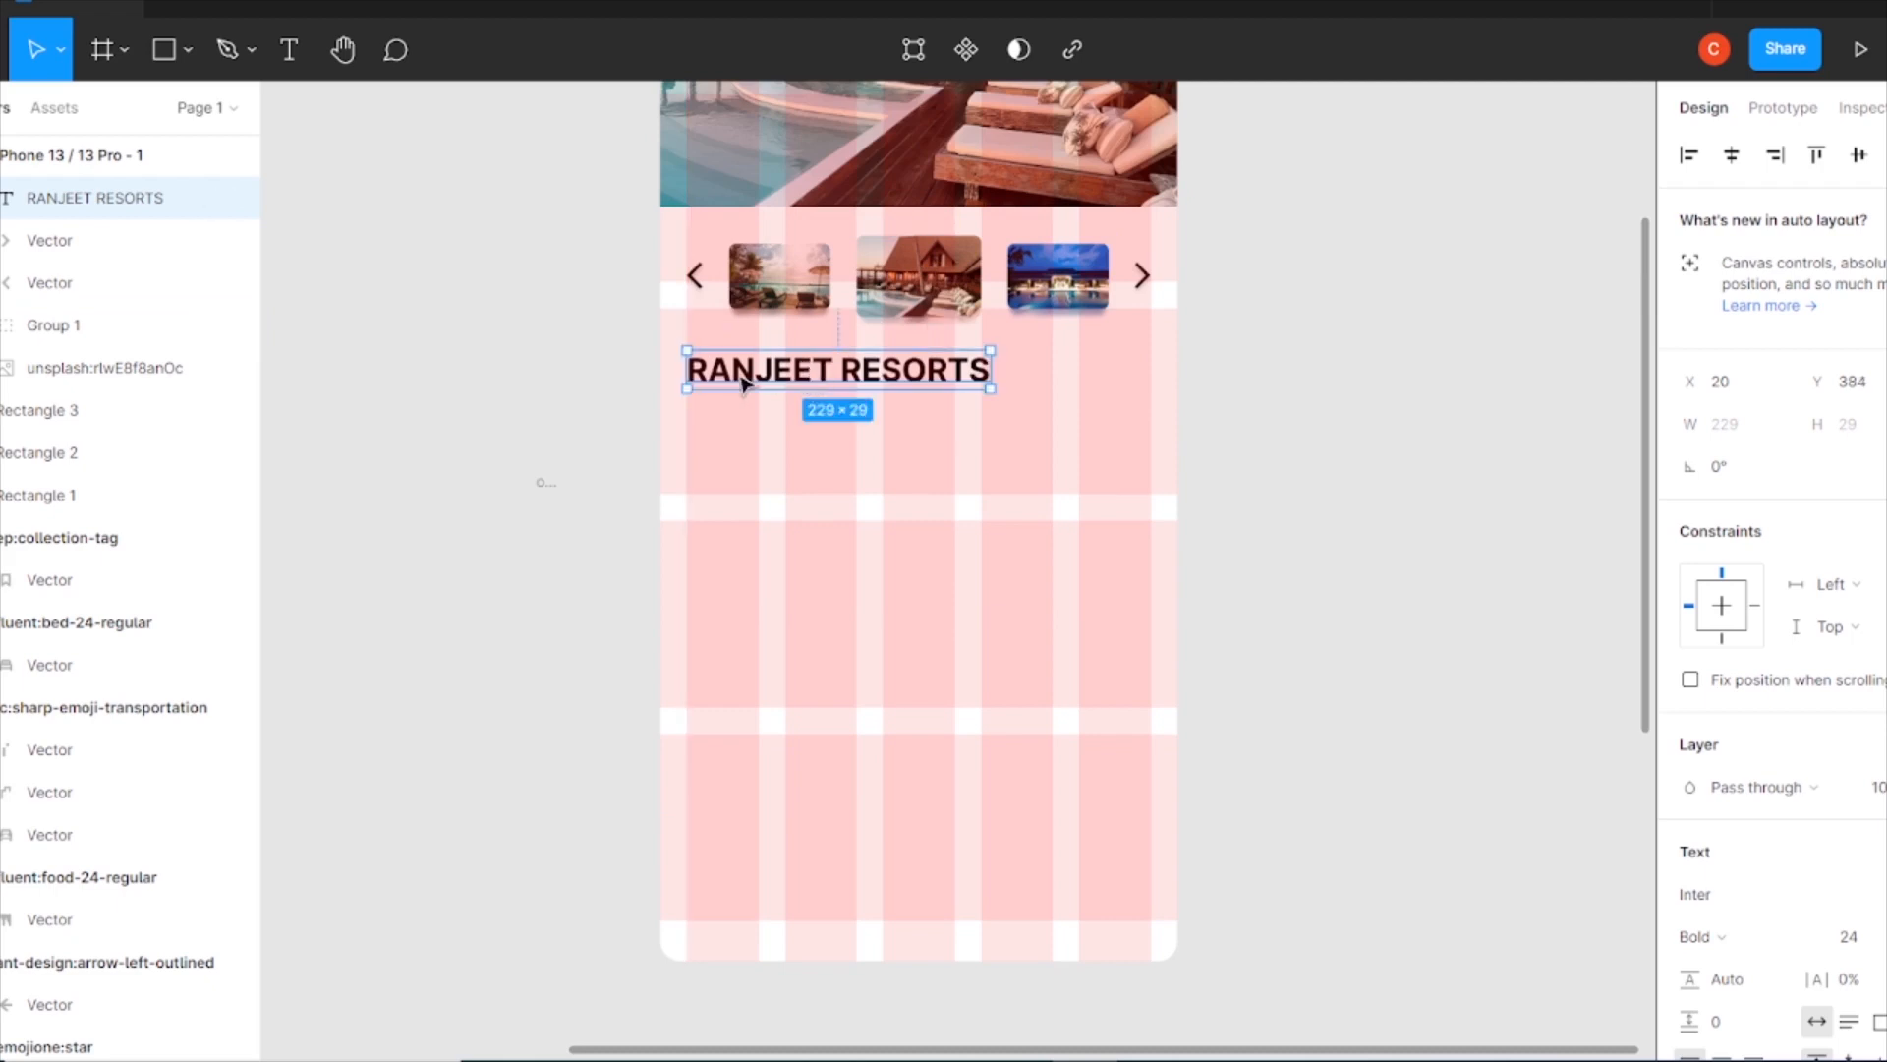
{"action": "key", "text": "ctrl+z"}
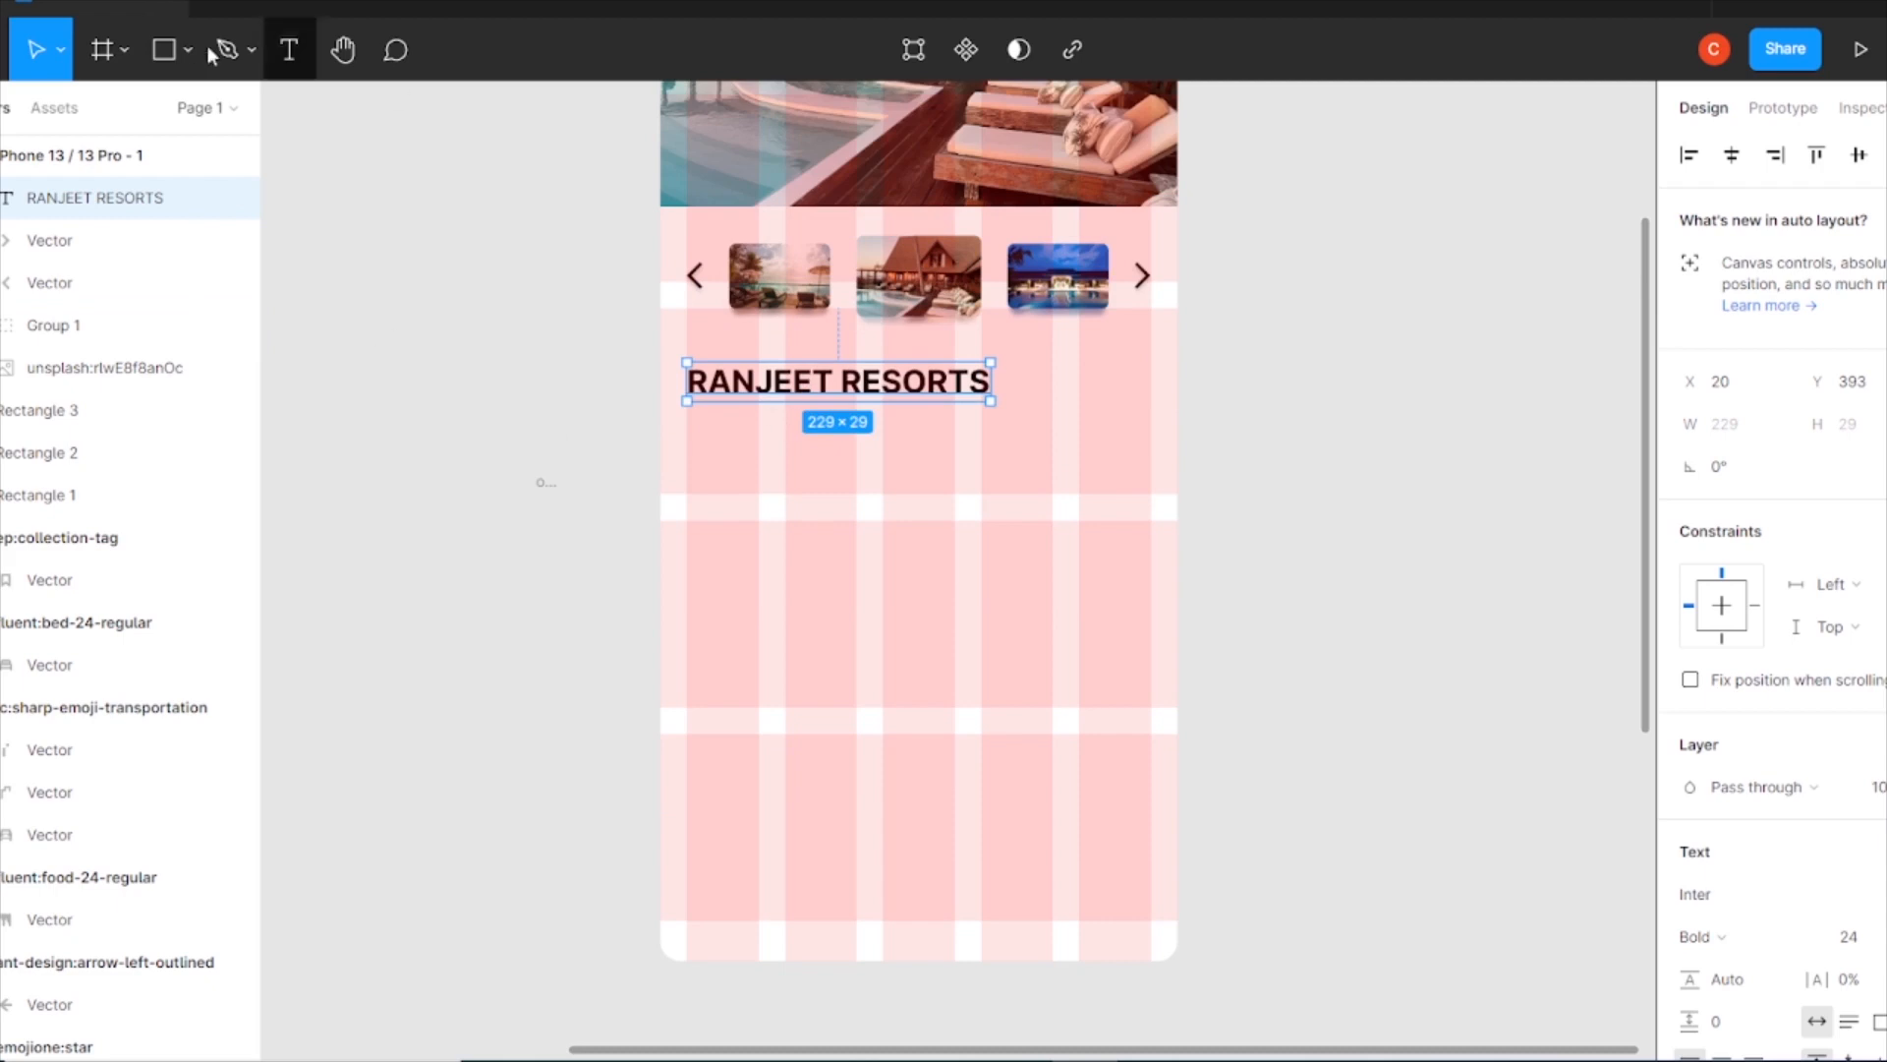
Add the text "Beach side, GOA" directly below the resort title at X 20.
{"action": "left_click_drag", "start_coordinate": [941, 391], "coordinate": [998, 455]}
{"action": "key", "text": "Return"}
{"action": "type", "text": "Beach side, GOA"}
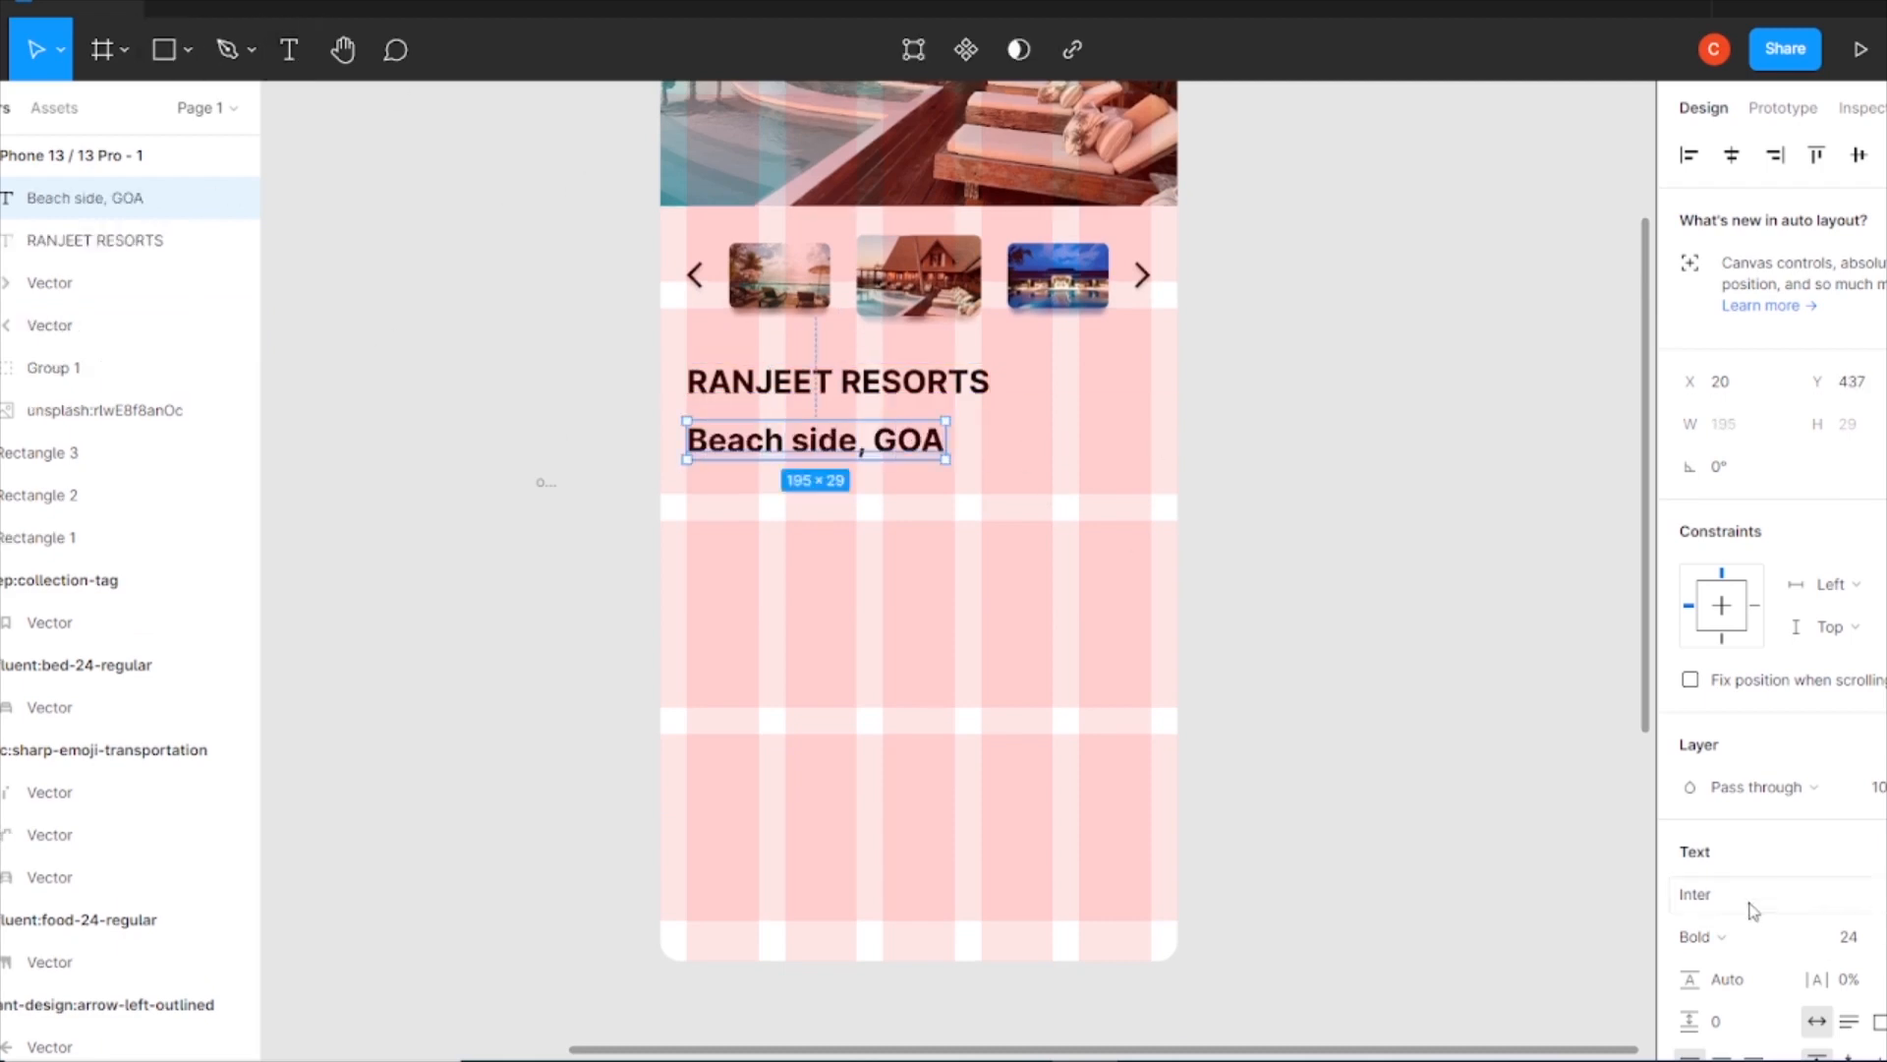
Set the "Beach side, GOA" text to Medium weight, size 14, and move it closer to the title.
{"action": "left_click", "coordinate": [1710, 936]}
{"action": "left_click", "coordinate": [1735, 534]}
{"action": "left_click", "coordinate": [1868, 938]}
{"action": "type", "text": "12"}
{"action": "key", "text": "Return"}
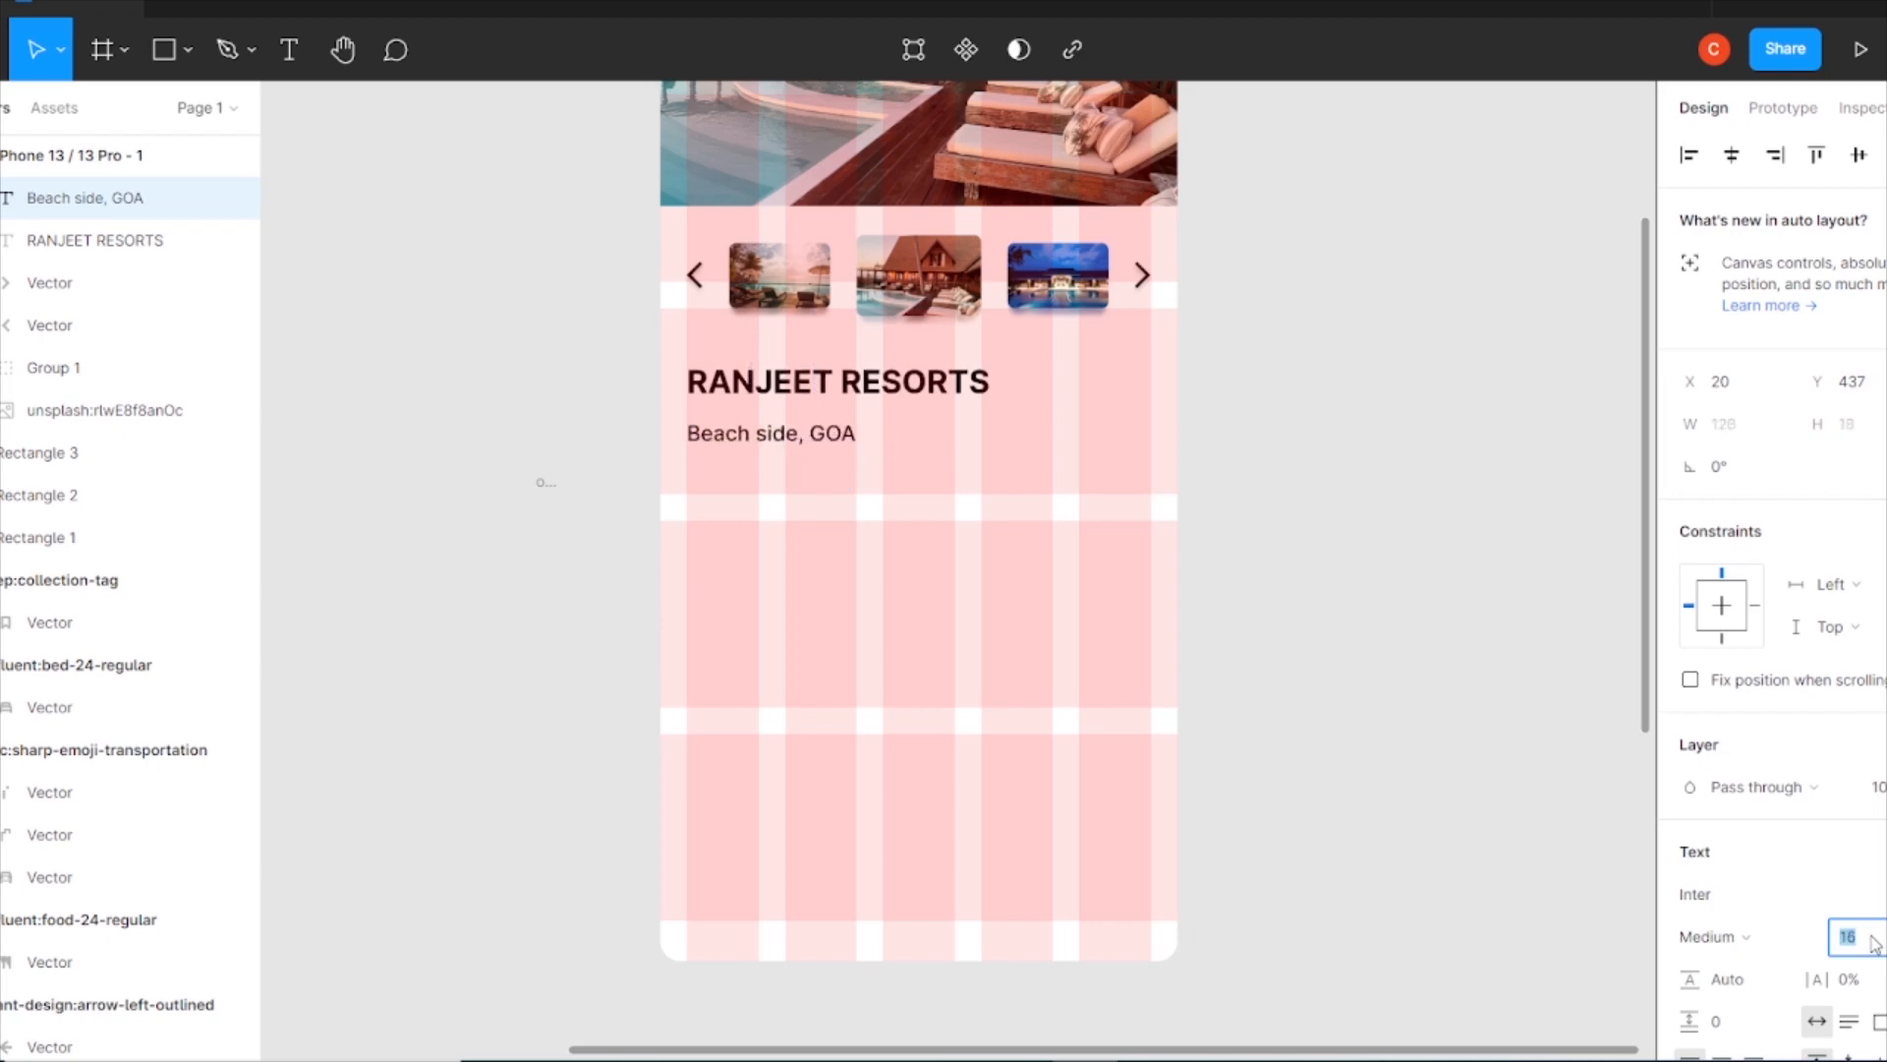
{"action": "left_click_drag", "start_coordinate": [834, 438], "coordinate": [833, 429]}
{"action": "left_click", "coordinate": [1868, 937]}
Reduce the resort title's font size to 21 and move the "Beach side, GOA" text up to Y 427.
{"action": "left_click", "coordinate": [978, 391]}
{"action": "left_click", "coordinate": [1873, 938]}
{"action": "key", "text": "Down"}
{"action": "key", "text": "Down"}
{"action": "key", "text": "Down"}
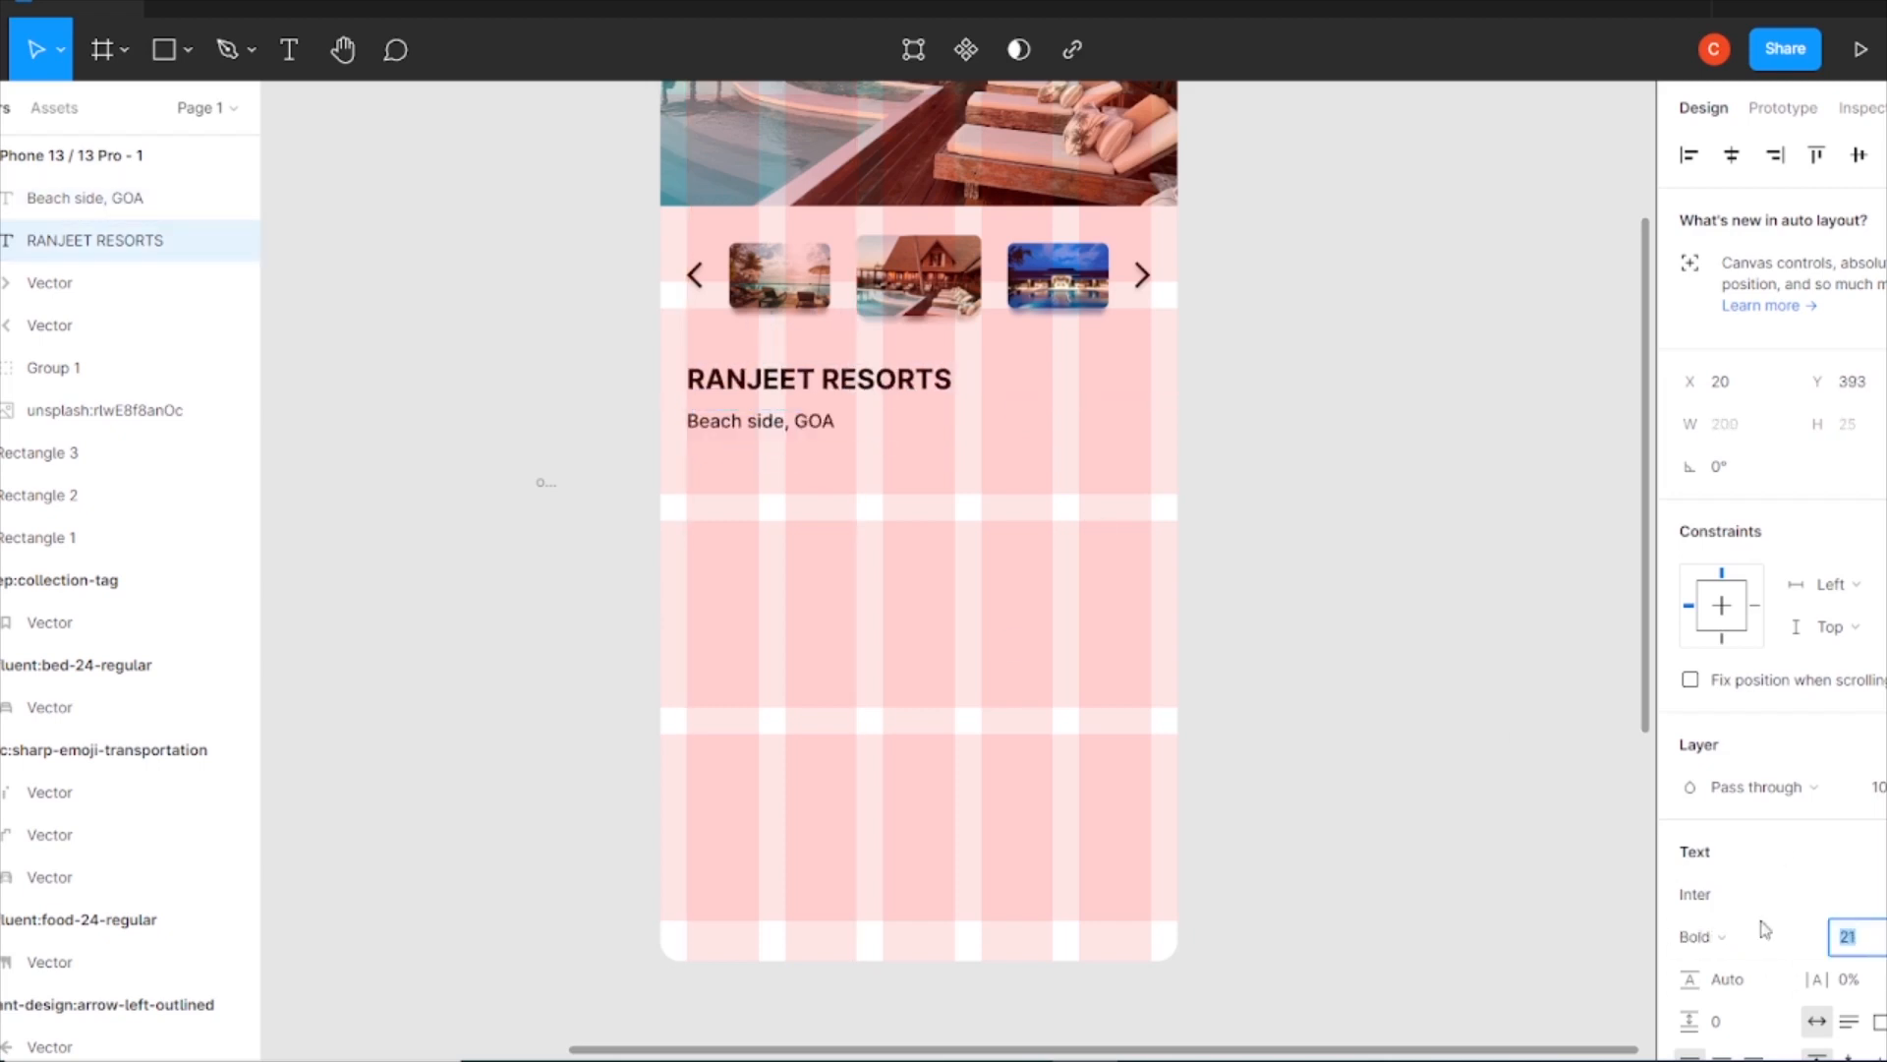
{"action": "left_click", "coordinate": [1278, 688]}
{"action": "left_click_drag", "start_coordinate": [758, 427], "coordinate": [758, 425]}
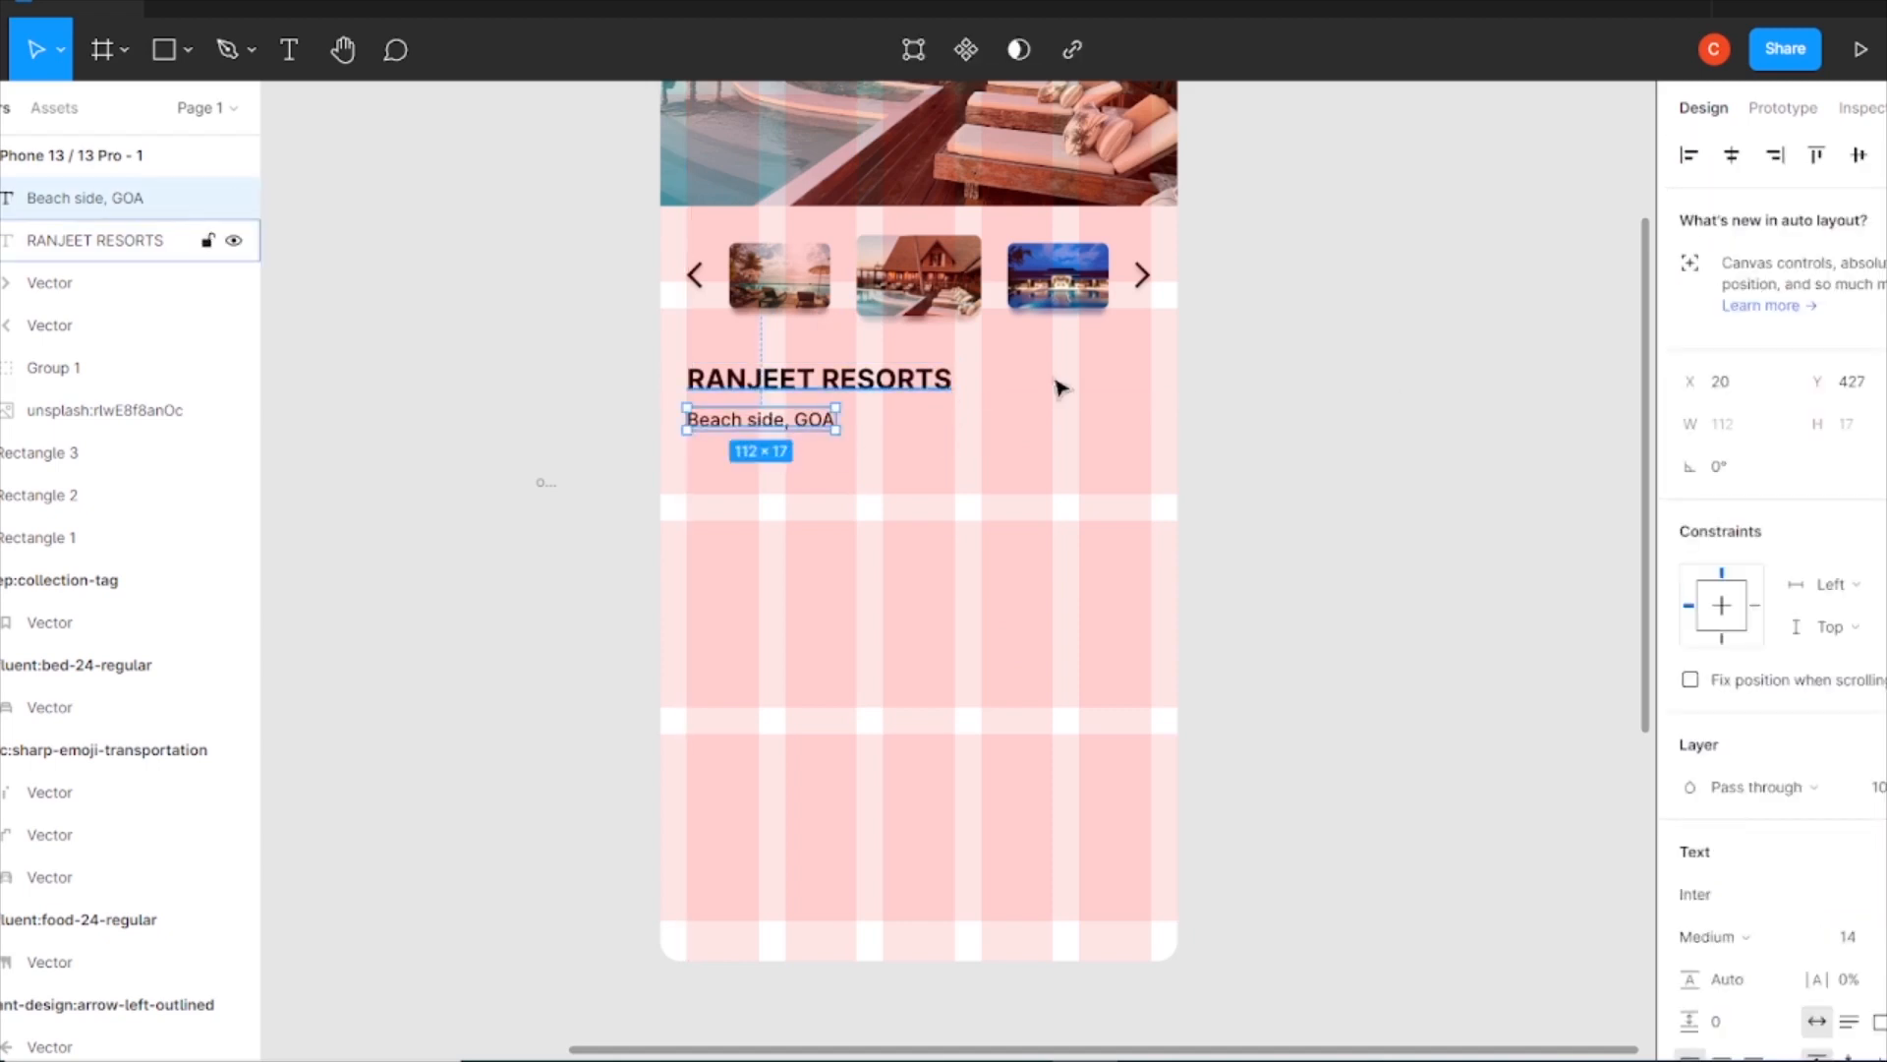
{"action": "scroll", "coordinate": [1011, 614], "scroll_direction": "up", "scroll_amount": 1}
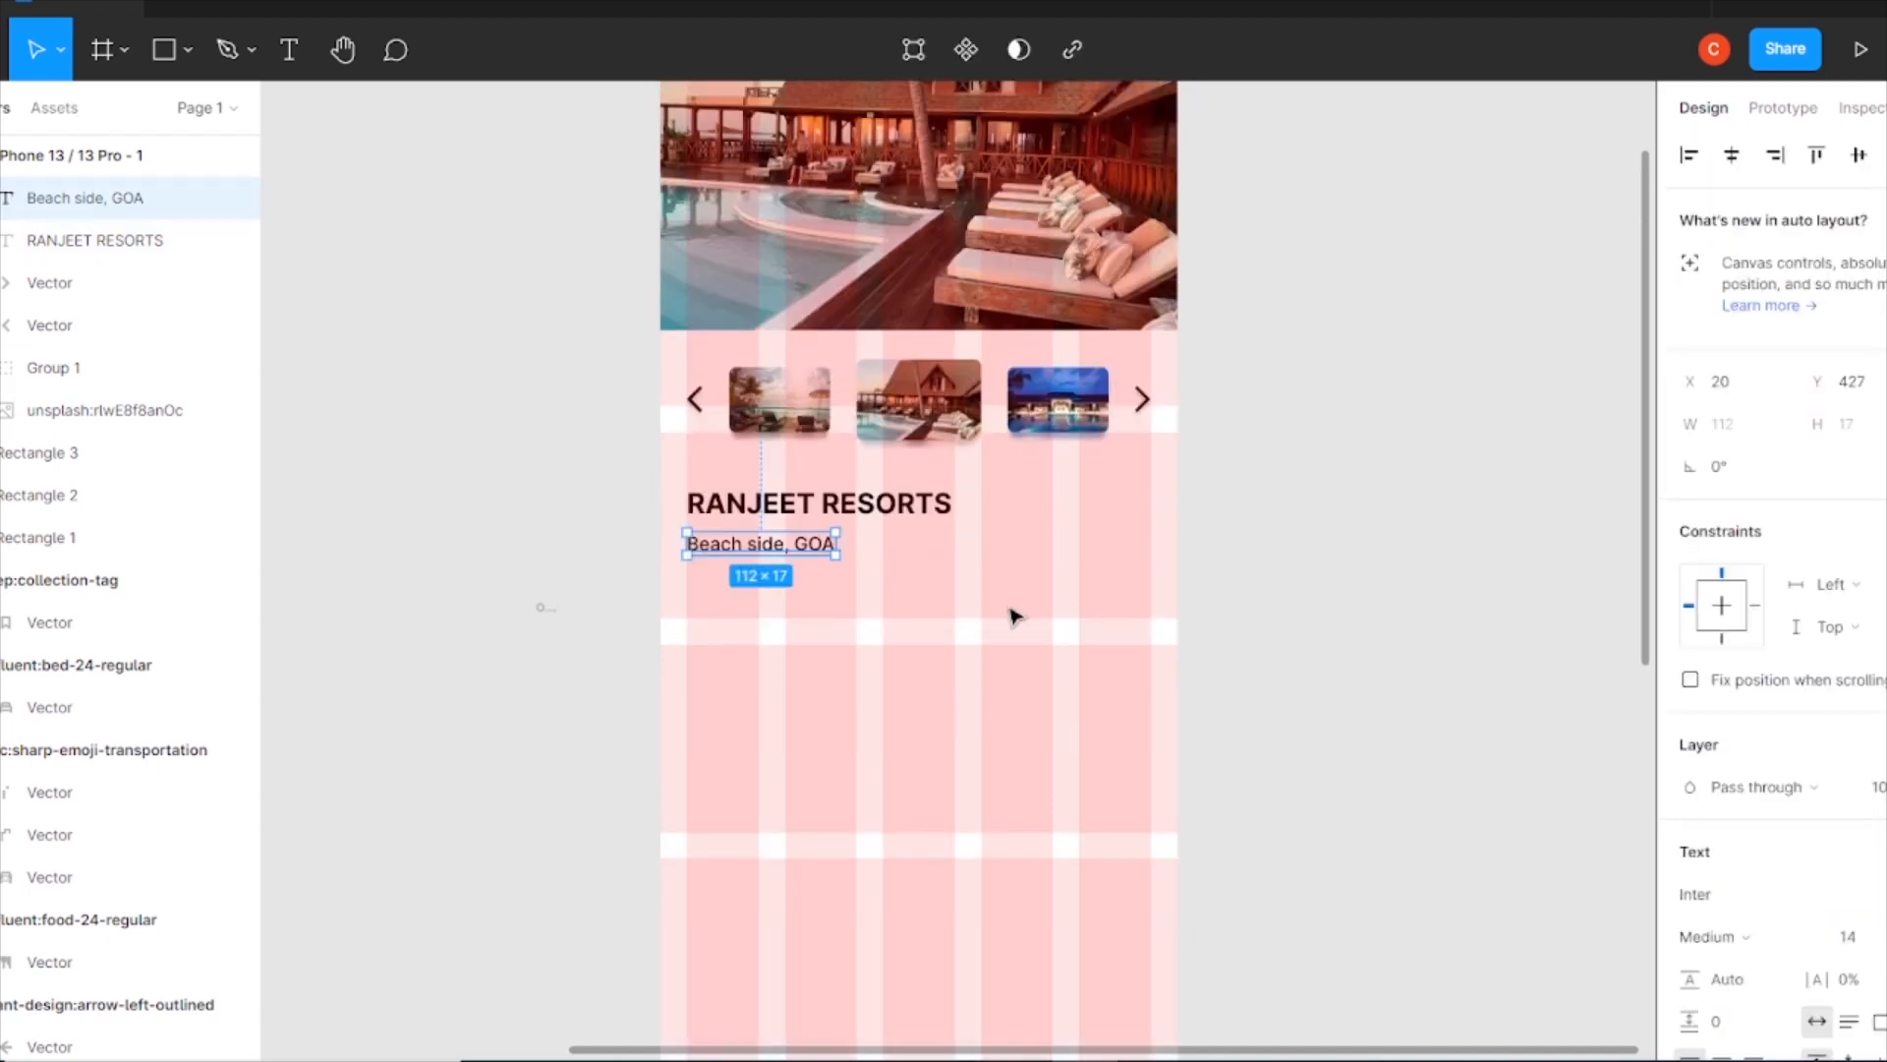
{"action": "left_click", "coordinate": [1011, 613]}
Move the bookmark icon into the phone frame, set its height to 20, and place it beside the resort title at X 355, Y 408.
{"action": "scroll", "coordinate": [688, 440], "scroll_direction": "down", "scroll_amount": 4}
{"action": "key", "text": "minus"}
{"action": "left_click_drag", "start_coordinate": [530, 927], "coordinate": [994, 363]}
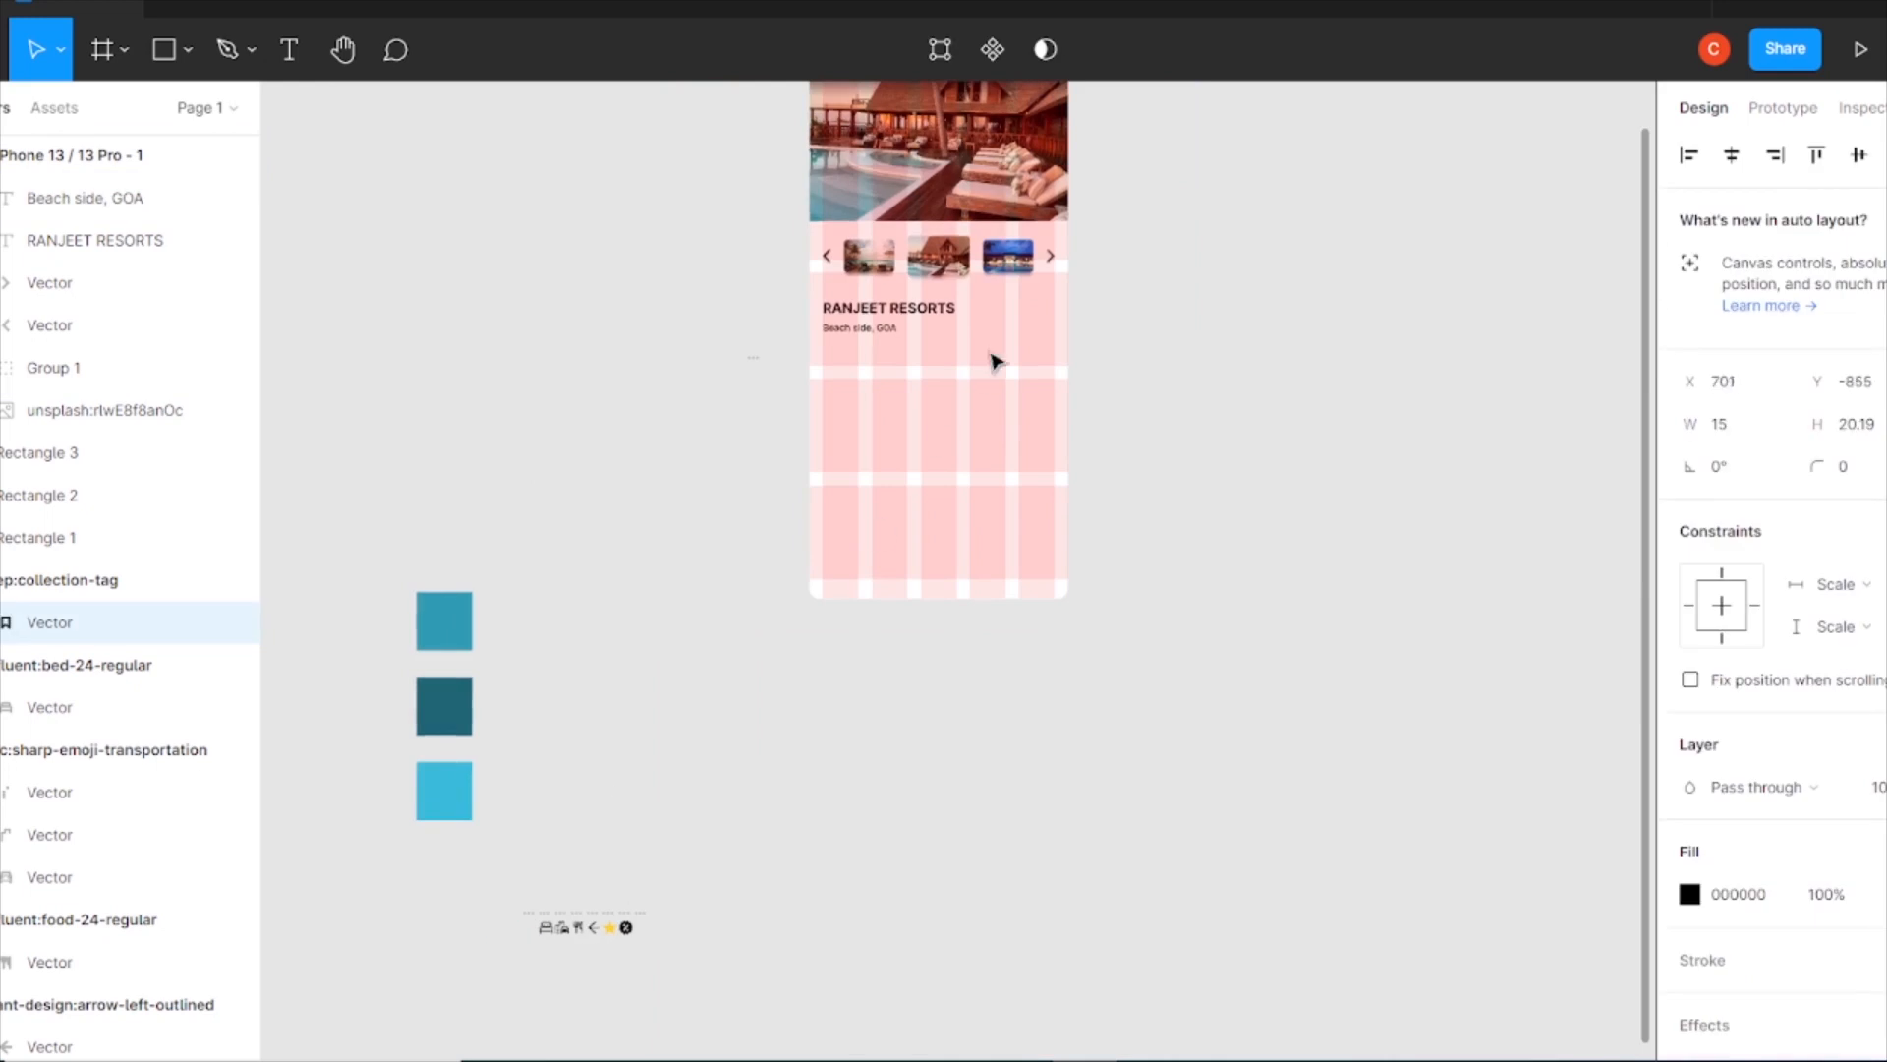
{"action": "key", "text": "plus"}
{"action": "scroll", "coordinate": [1045, 564], "scroll_direction": "up", "scroll_amount": 4}
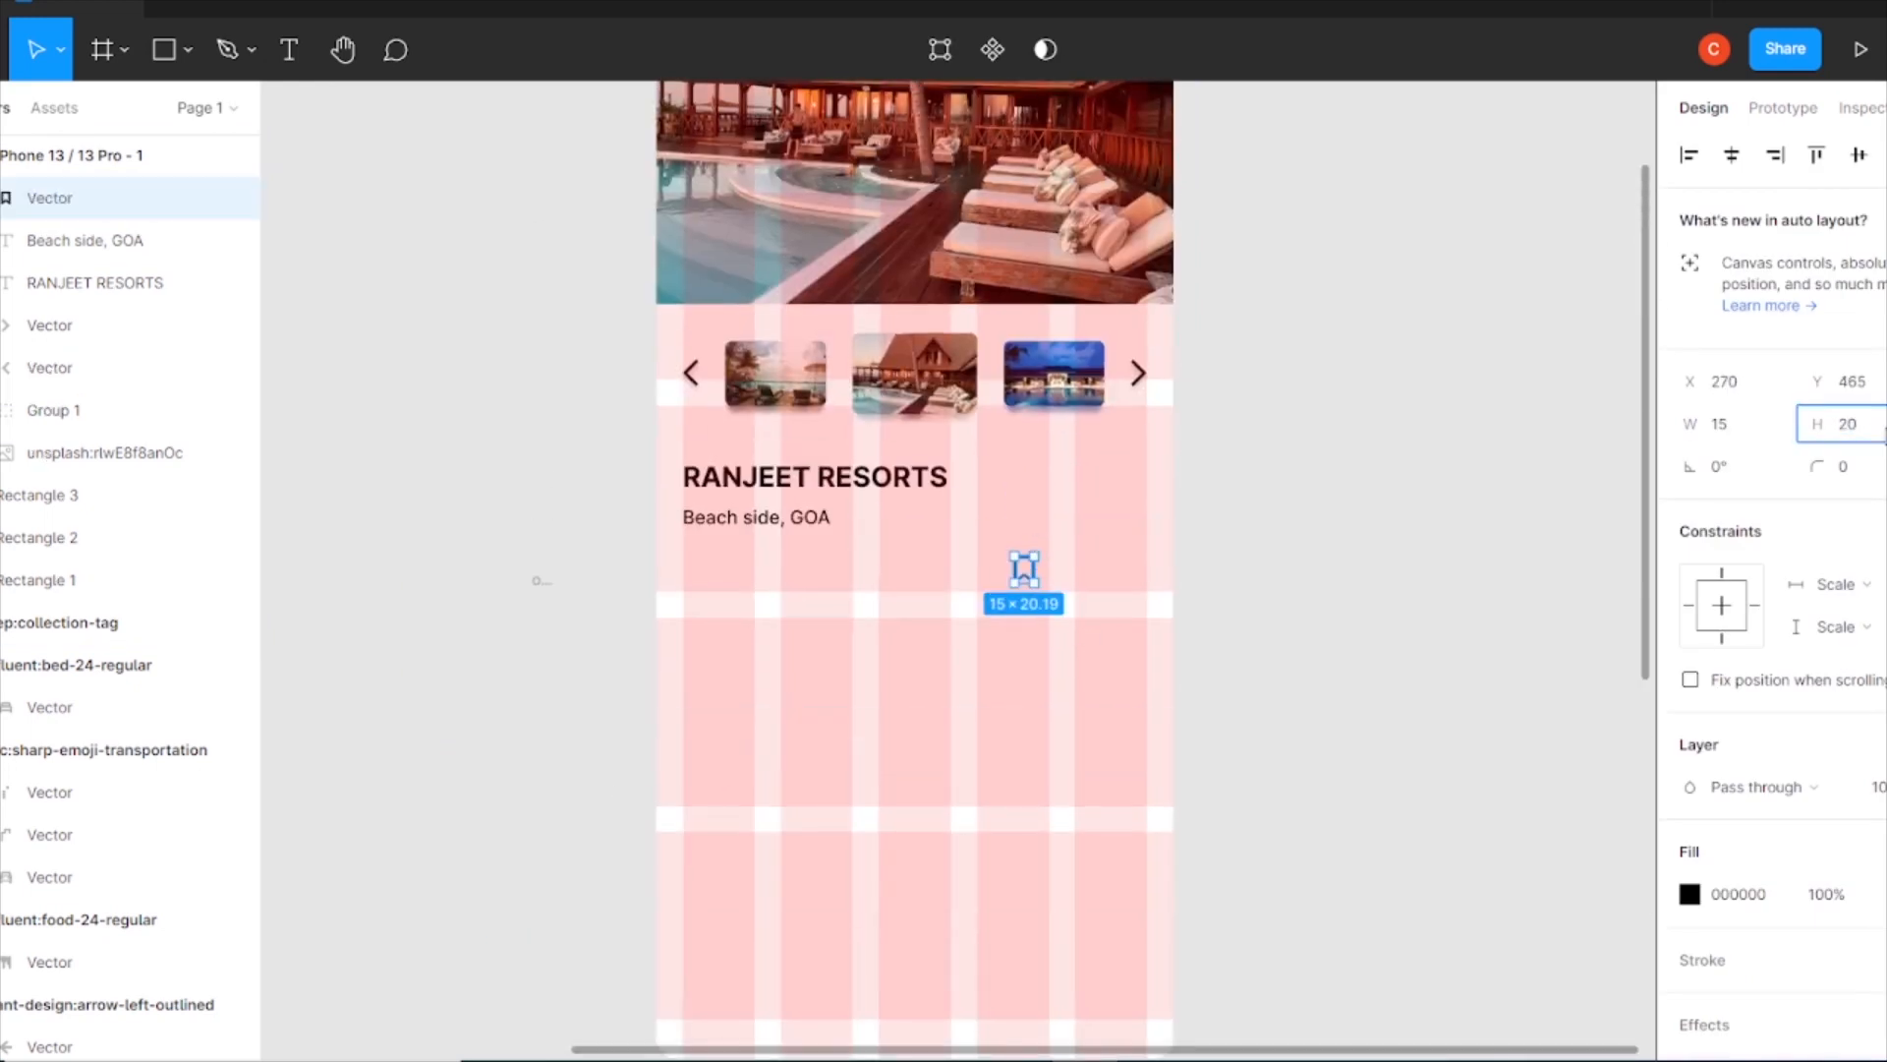
{"action": "key", "text": "Return"}
{"action": "left_click_drag", "start_coordinate": [1024, 568], "coordinate": [1146, 501]}
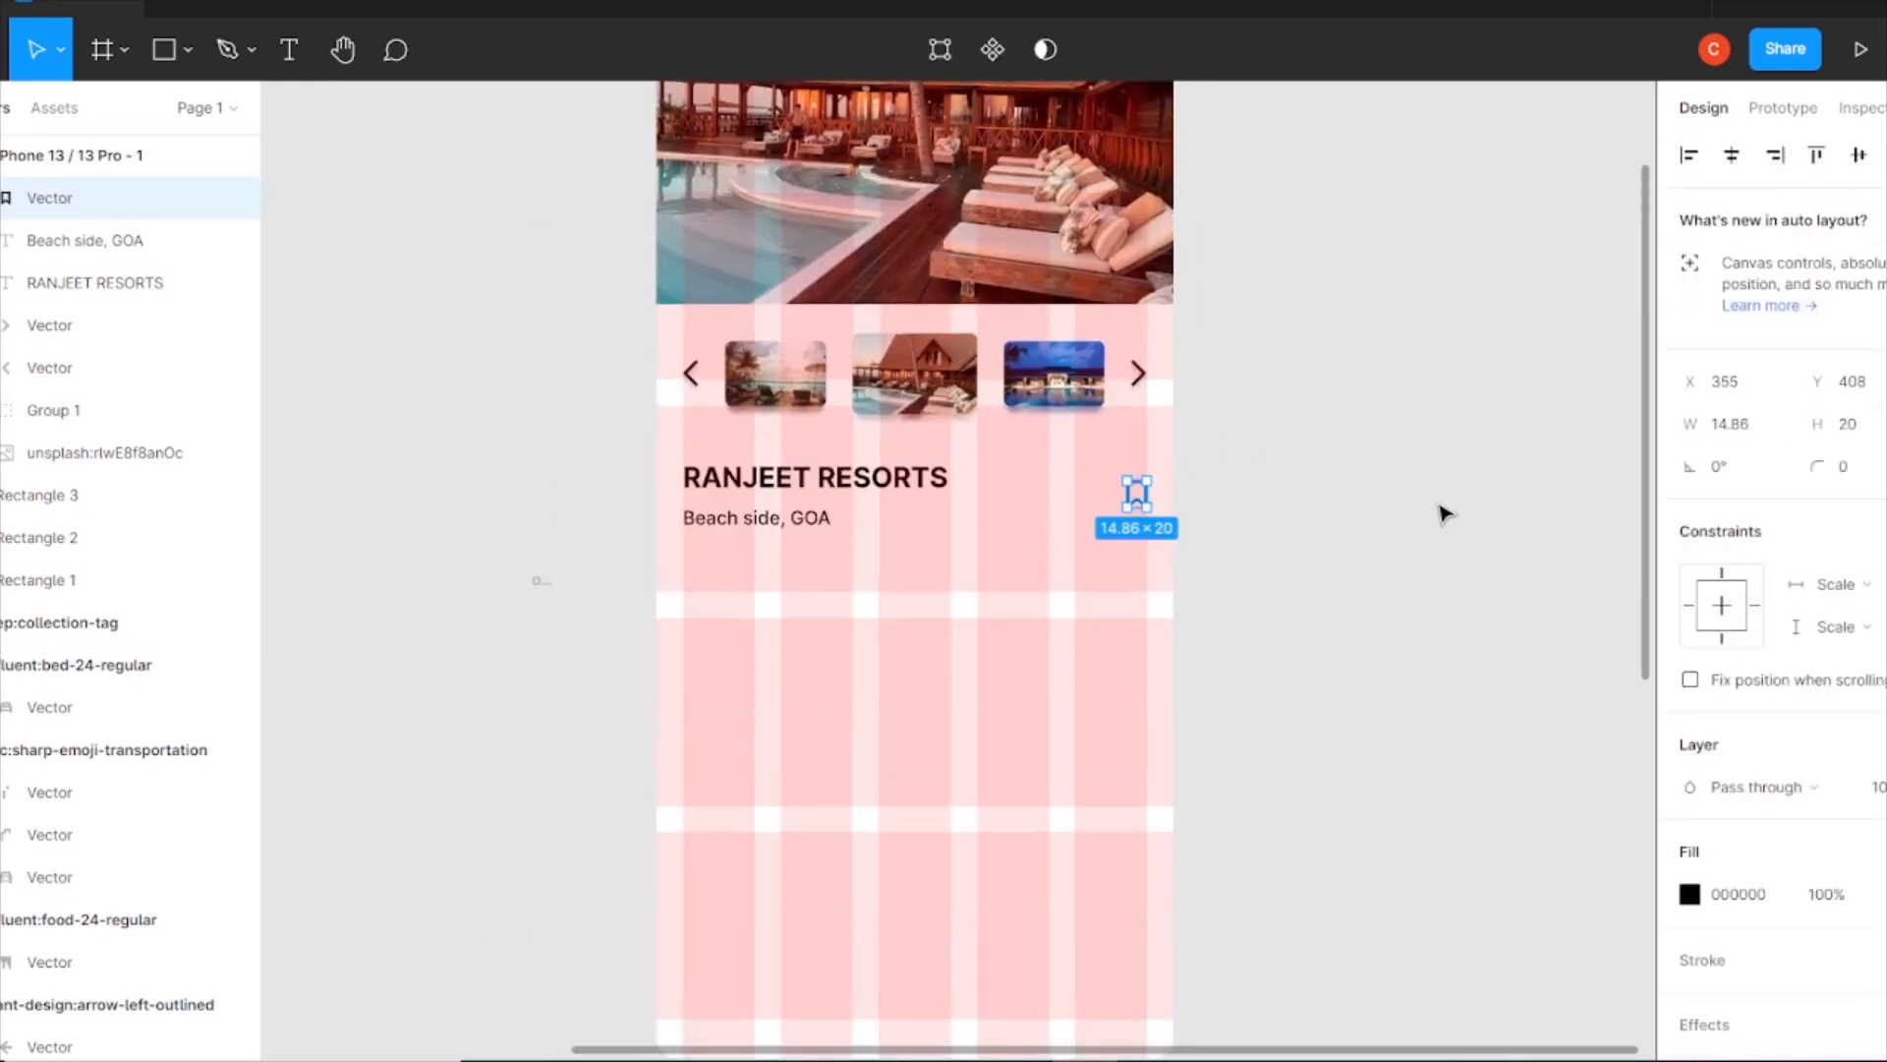
{"action": "left_click", "coordinate": [1313, 516]}
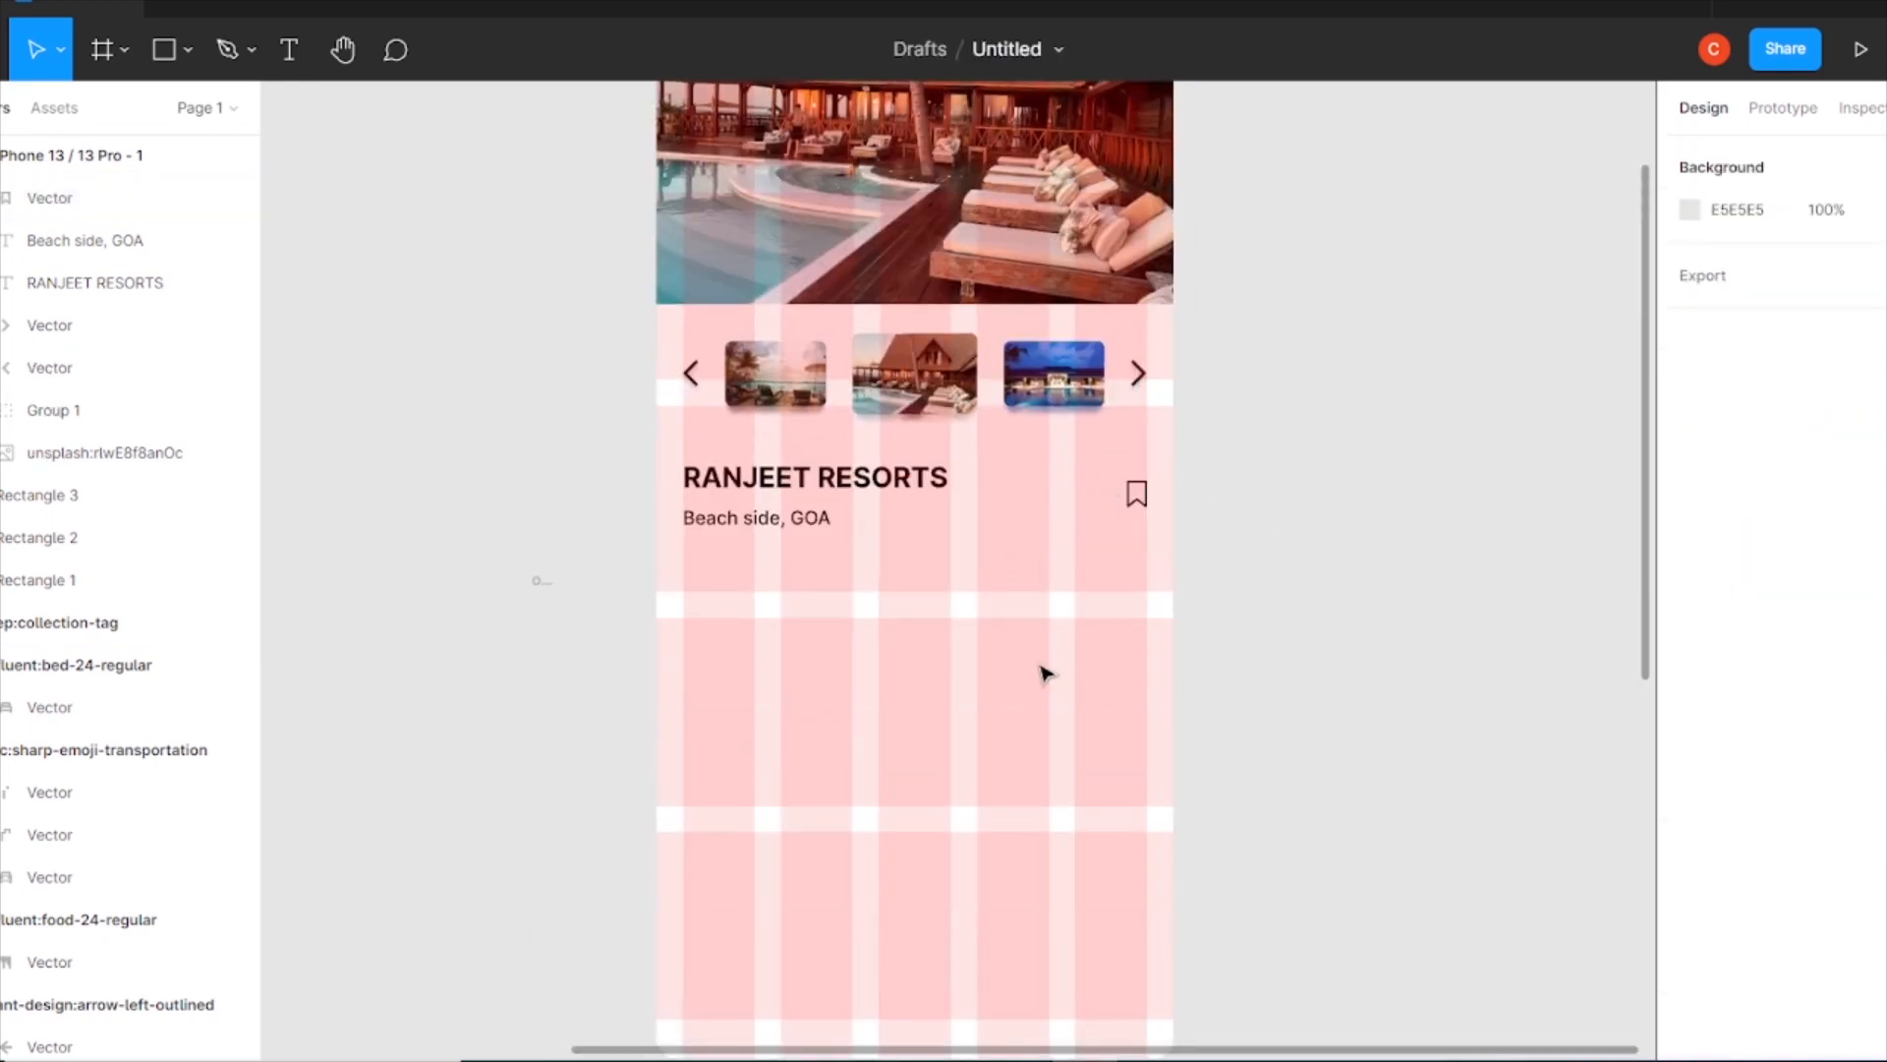
Draw a line about 350 wide across the column grid below the location text and set its rotation to 0°.
{"action": "left_click", "coordinate": [188, 53]}
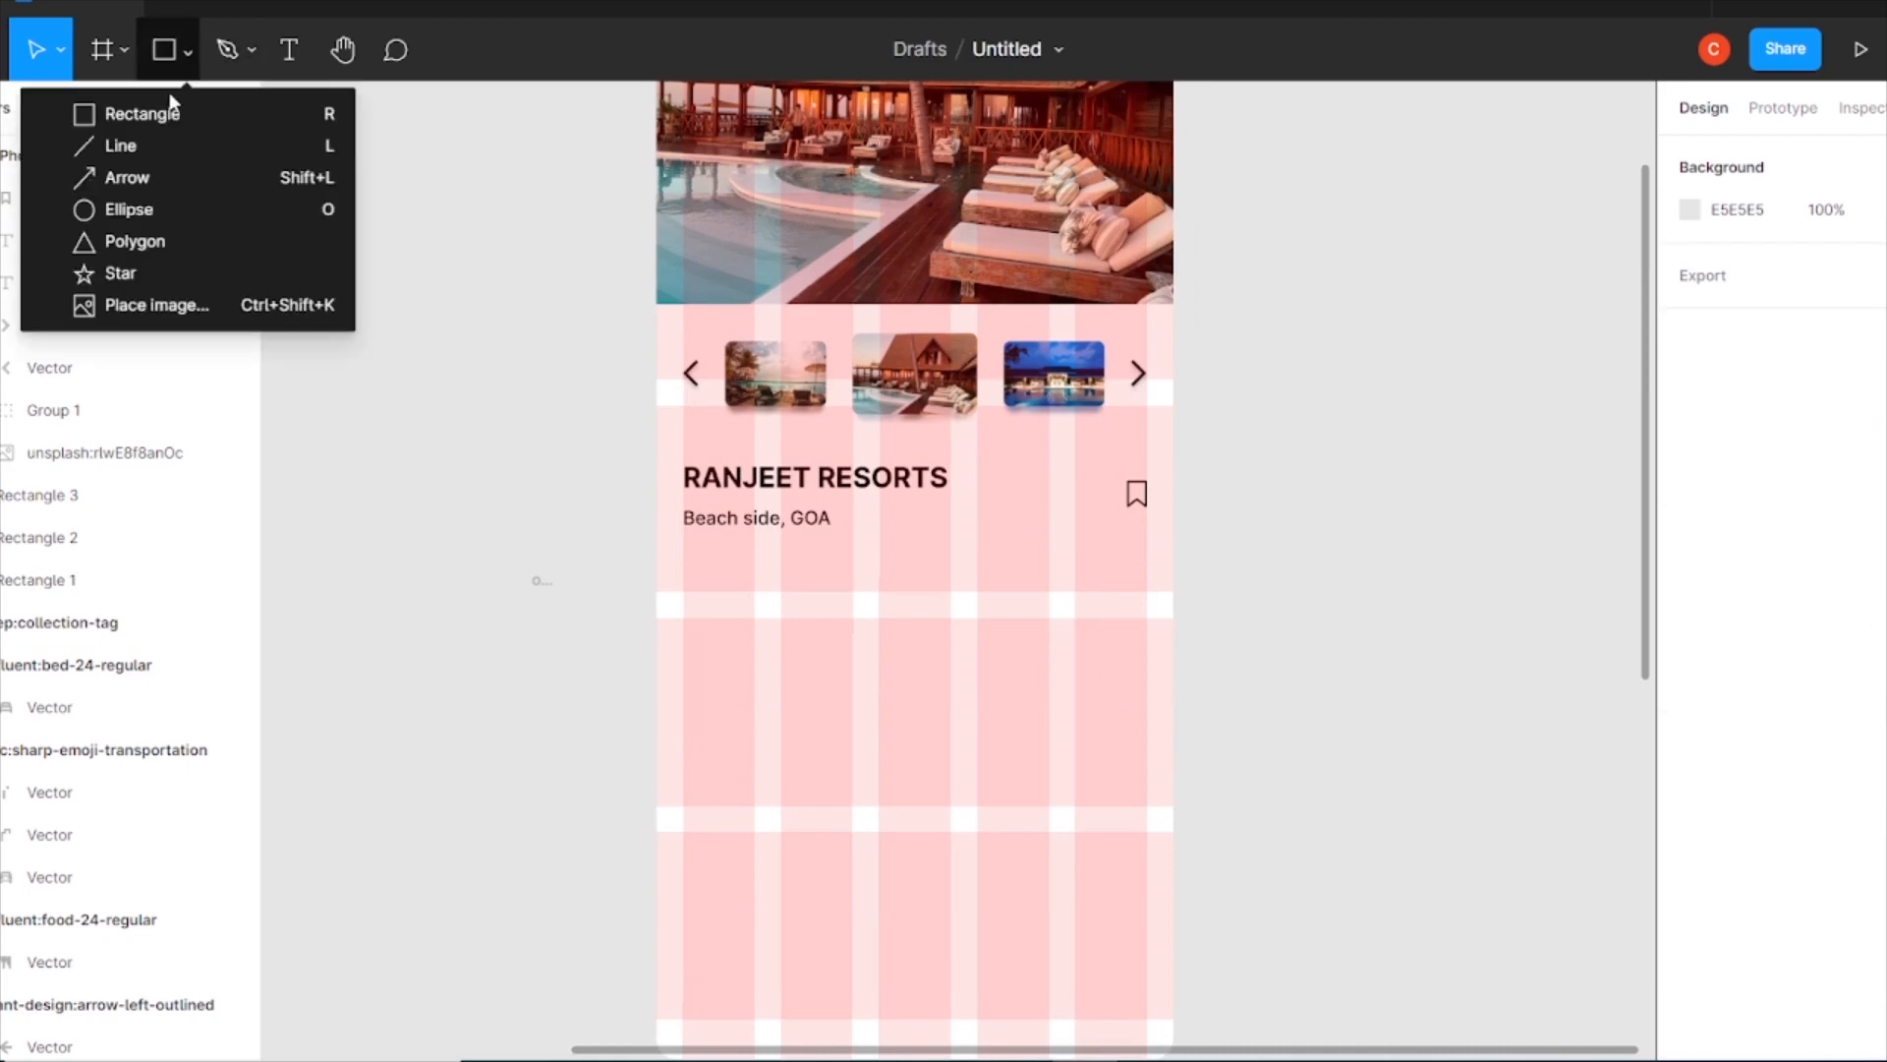
{"action": "left_click", "coordinate": [120, 147]}
{"action": "mouse_move", "coordinate": [750, 627]}
{"action": "left_mouse_down"}
{"action": "mouse_move", "coordinate": [1150, 621]}
{"action": "mouse_move", "coordinate": [681, 620]}
{"action": "left_mouse_up"}
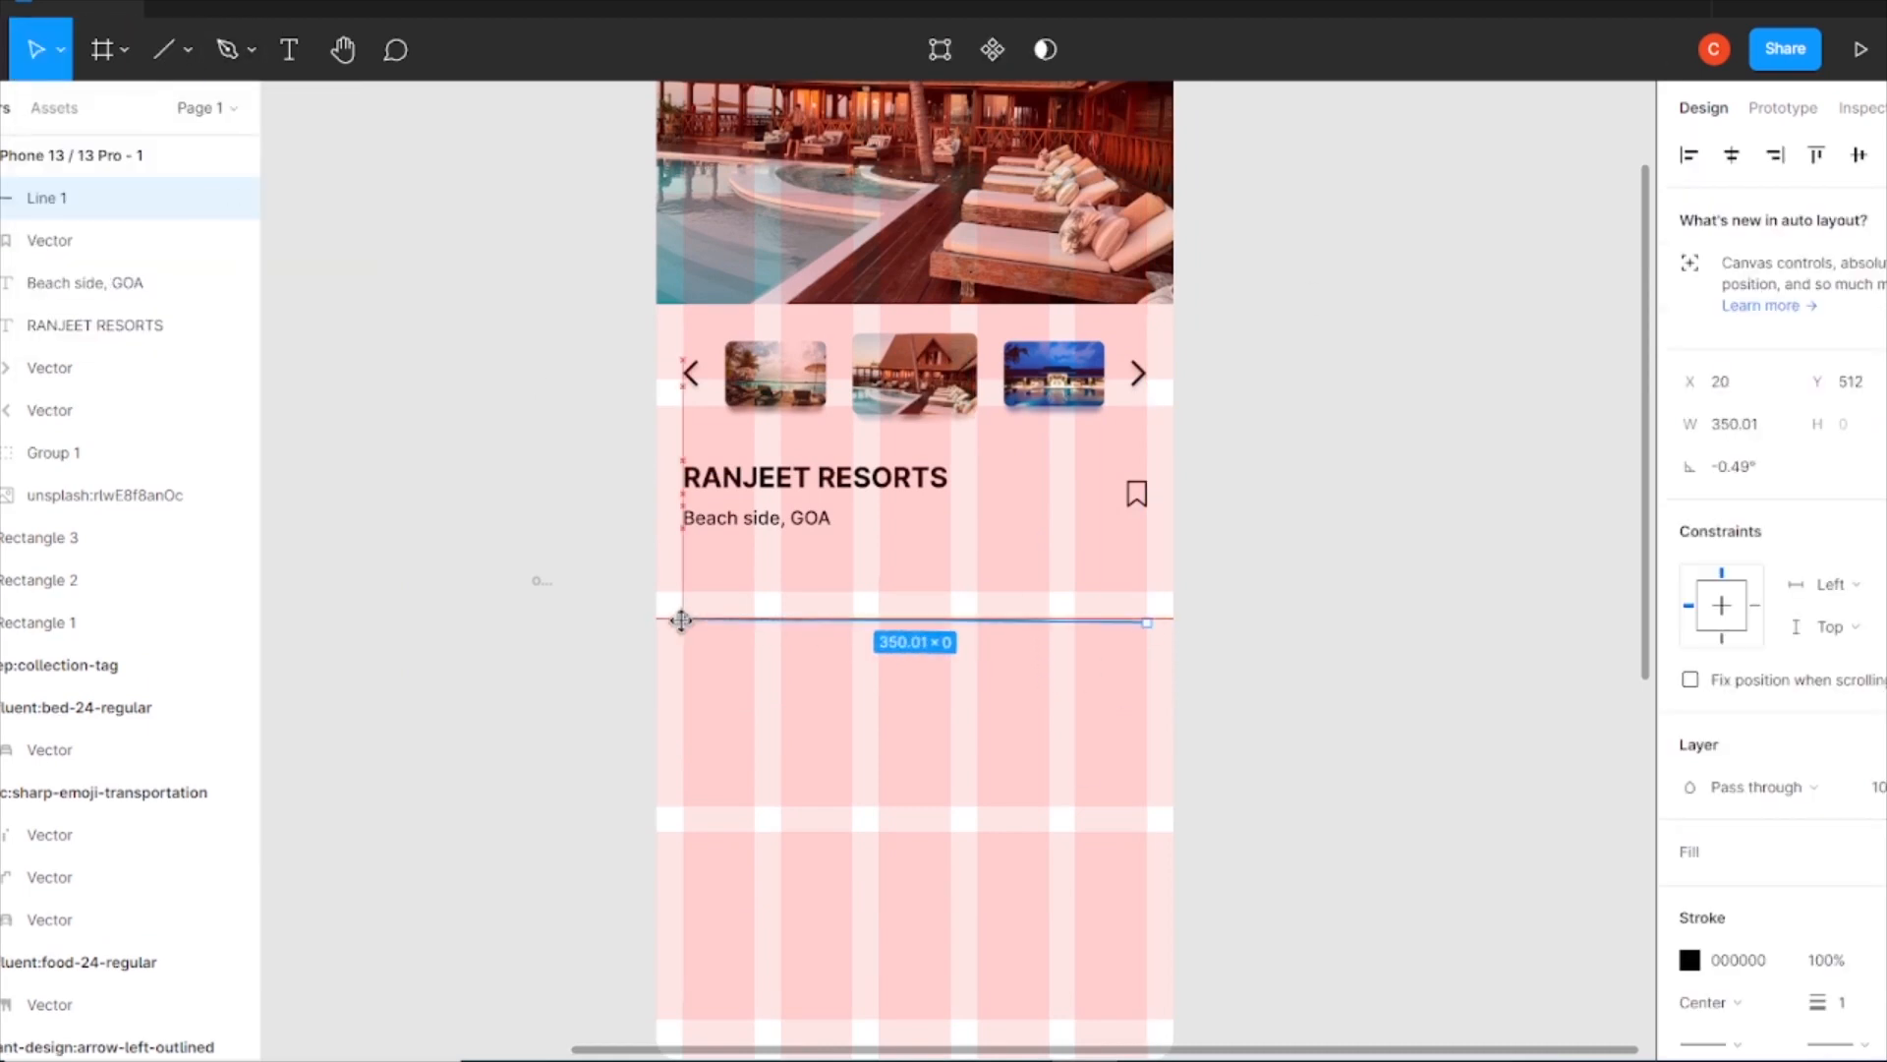
{"action": "left_click", "coordinate": [1754, 468]}
{"action": "type", "text": "0"}
{"action": "key", "text": "Return"}
Move the line up between the thumbnail carousel and the resort title and adjust its spacing from the thumbnail group.
{"action": "left_click", "coordinate": [1115, 631]}
{"action": "left_click_drag", "start_coordinate": [1112, 620], "coordinate": [1113, 442]}
{"action": "left_click", "coordinate": [59, 452], "text": "shift"}
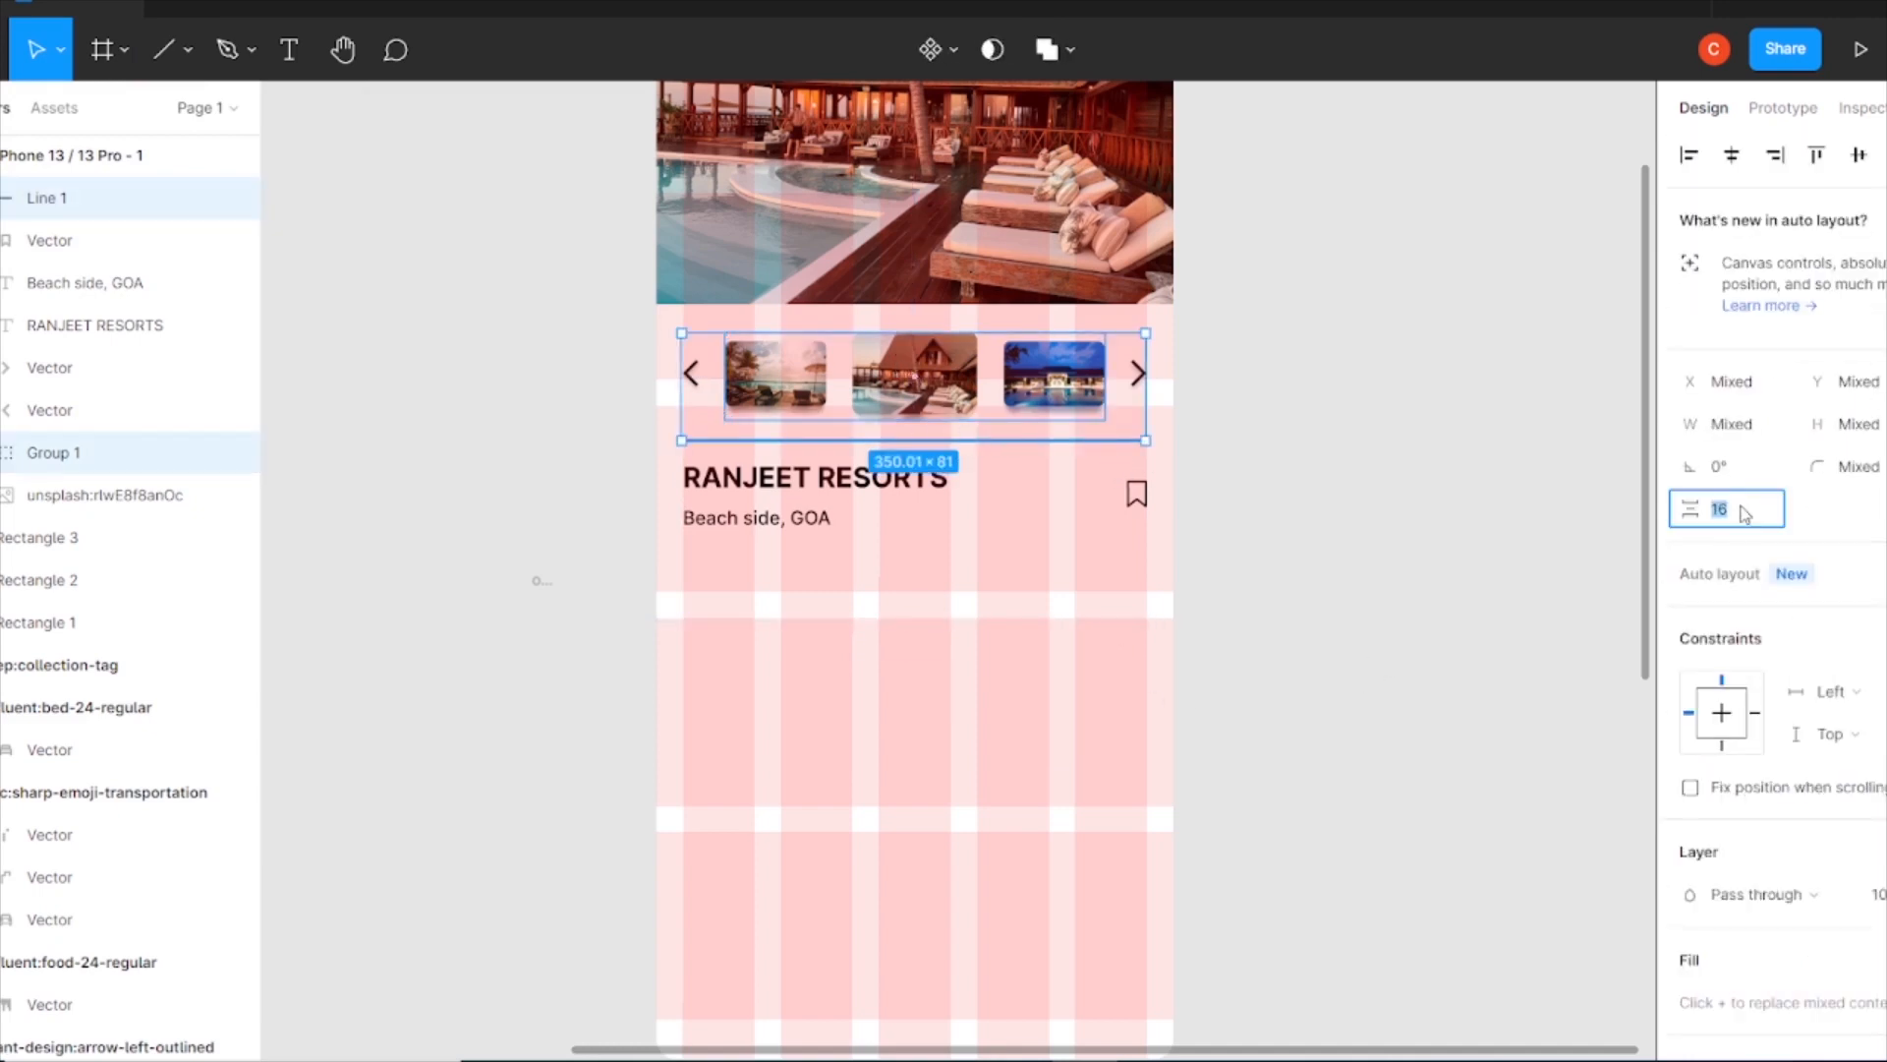
Group the resort title with the location text, and group that pair with the bookmark icon.
{"action": "left_click_drag", "start_coordinate": [1264, 581], "coordinate": [914, 460]}
{"action": "left_click", "coordinate": [1217, 691]}
{"action": "left_click_drag", "start_coordinate": [1146, 575], "coordinate": [775, 480]}
{"action": "left_click_drag", "start_coordinate": [951, 560], "coordinate": [770, 463]}
{"action": "key", "text": "ctrl+g"}
{"action": "left_click", "coordinate": [1136, 494], "text": "shift"}
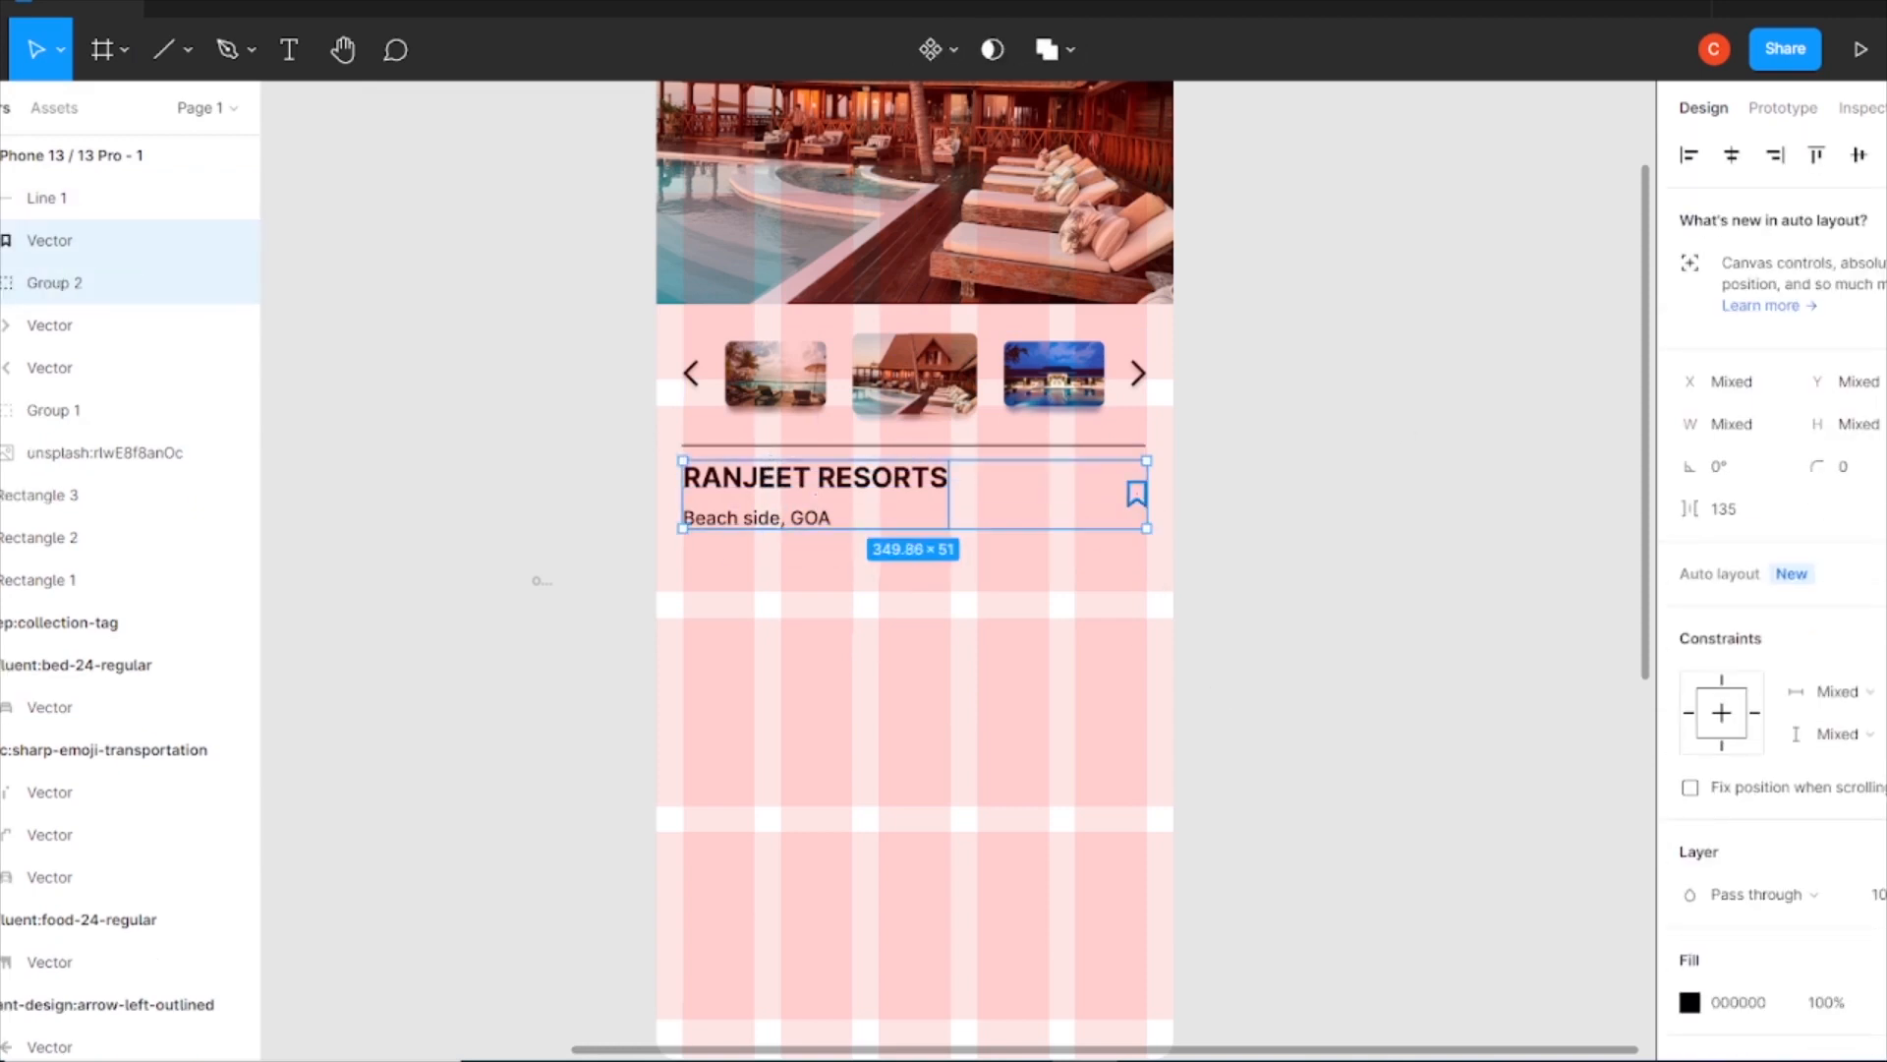
{"action": "key", "text": "ctrl+g"}
Set the vertical spacing between the divider line and the title group to 20.
{"action": "left_click", "coordinate": [1086, 445], "text": "shift"}
{"action": "left_click", "coordinate": [1737, 510]}
{"action": "type", "text": "20"}
{"action": "key", "text": "Return"}
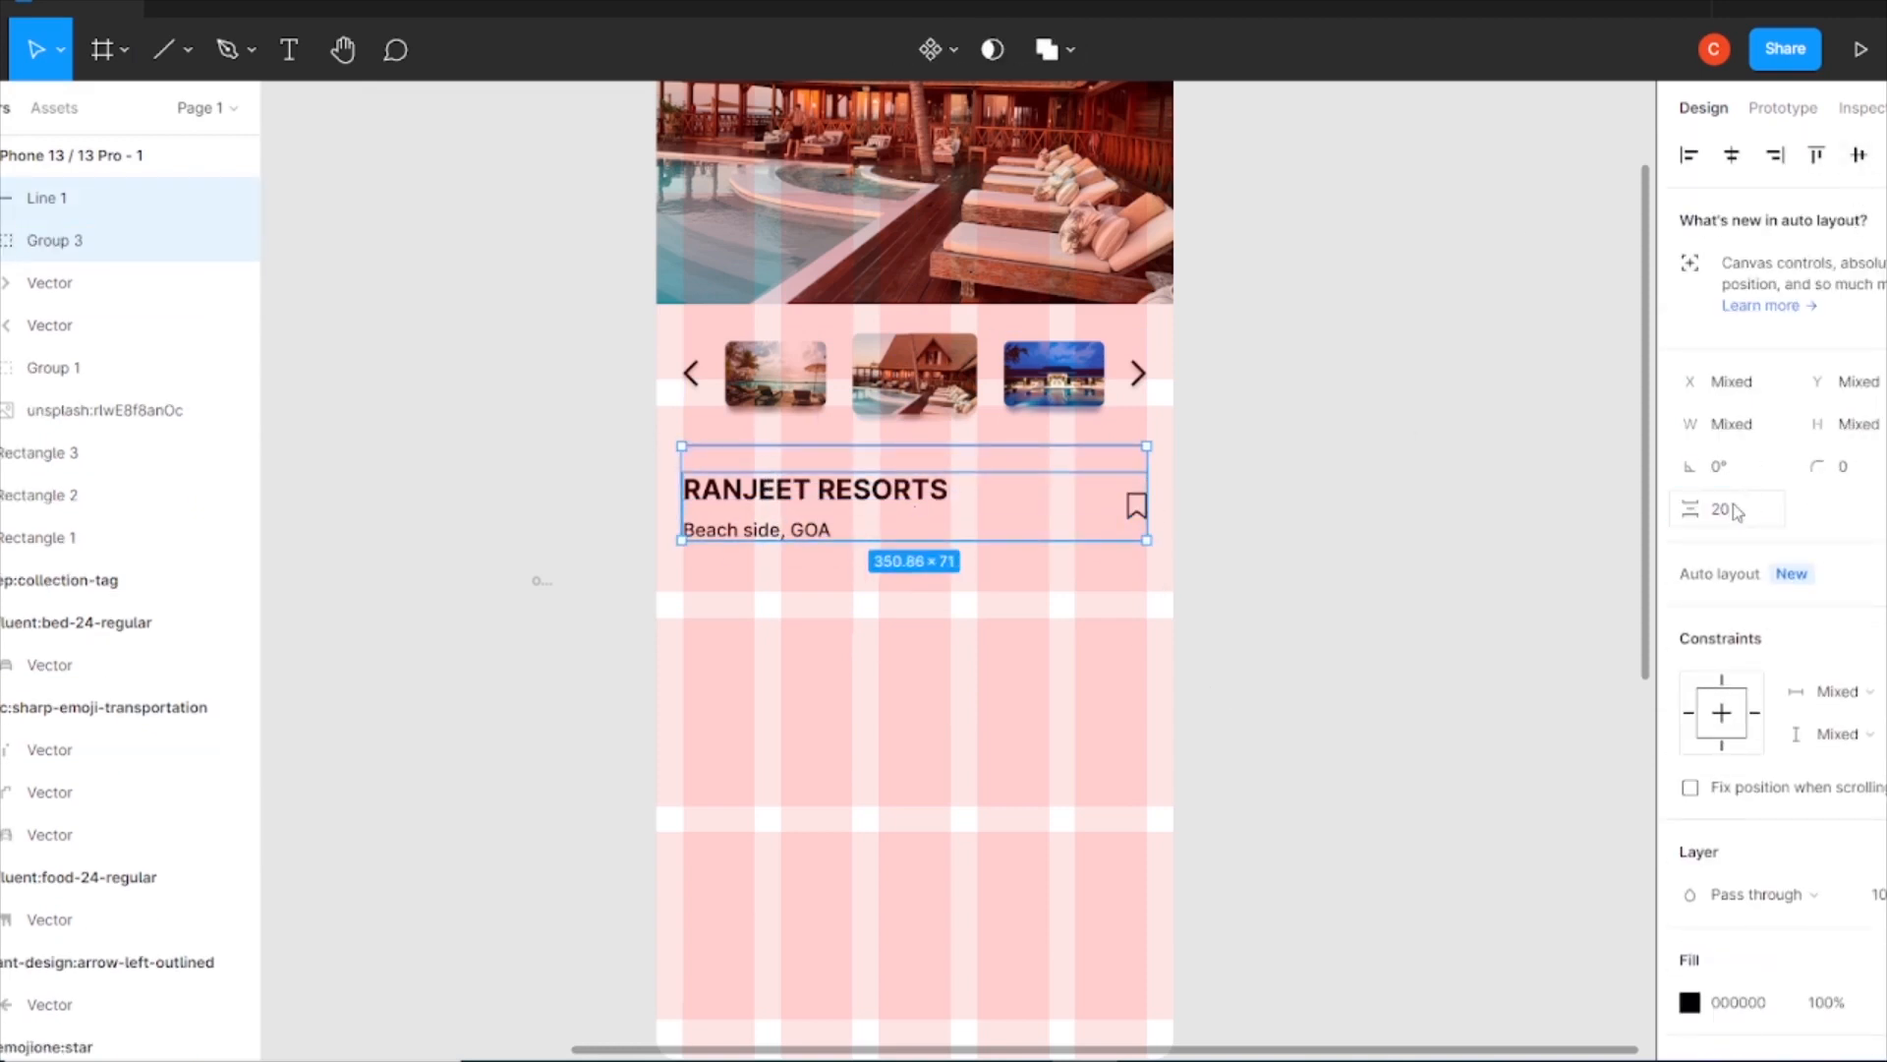
{"action": "left_click", "coordinate": [1354, 461]}
Give the divider line round end caps and a thinner stroke.
{"action": "left_click", "coordinate": [1087, 447]}
{"action": "left_click", "coordinate": [1778, 835]}
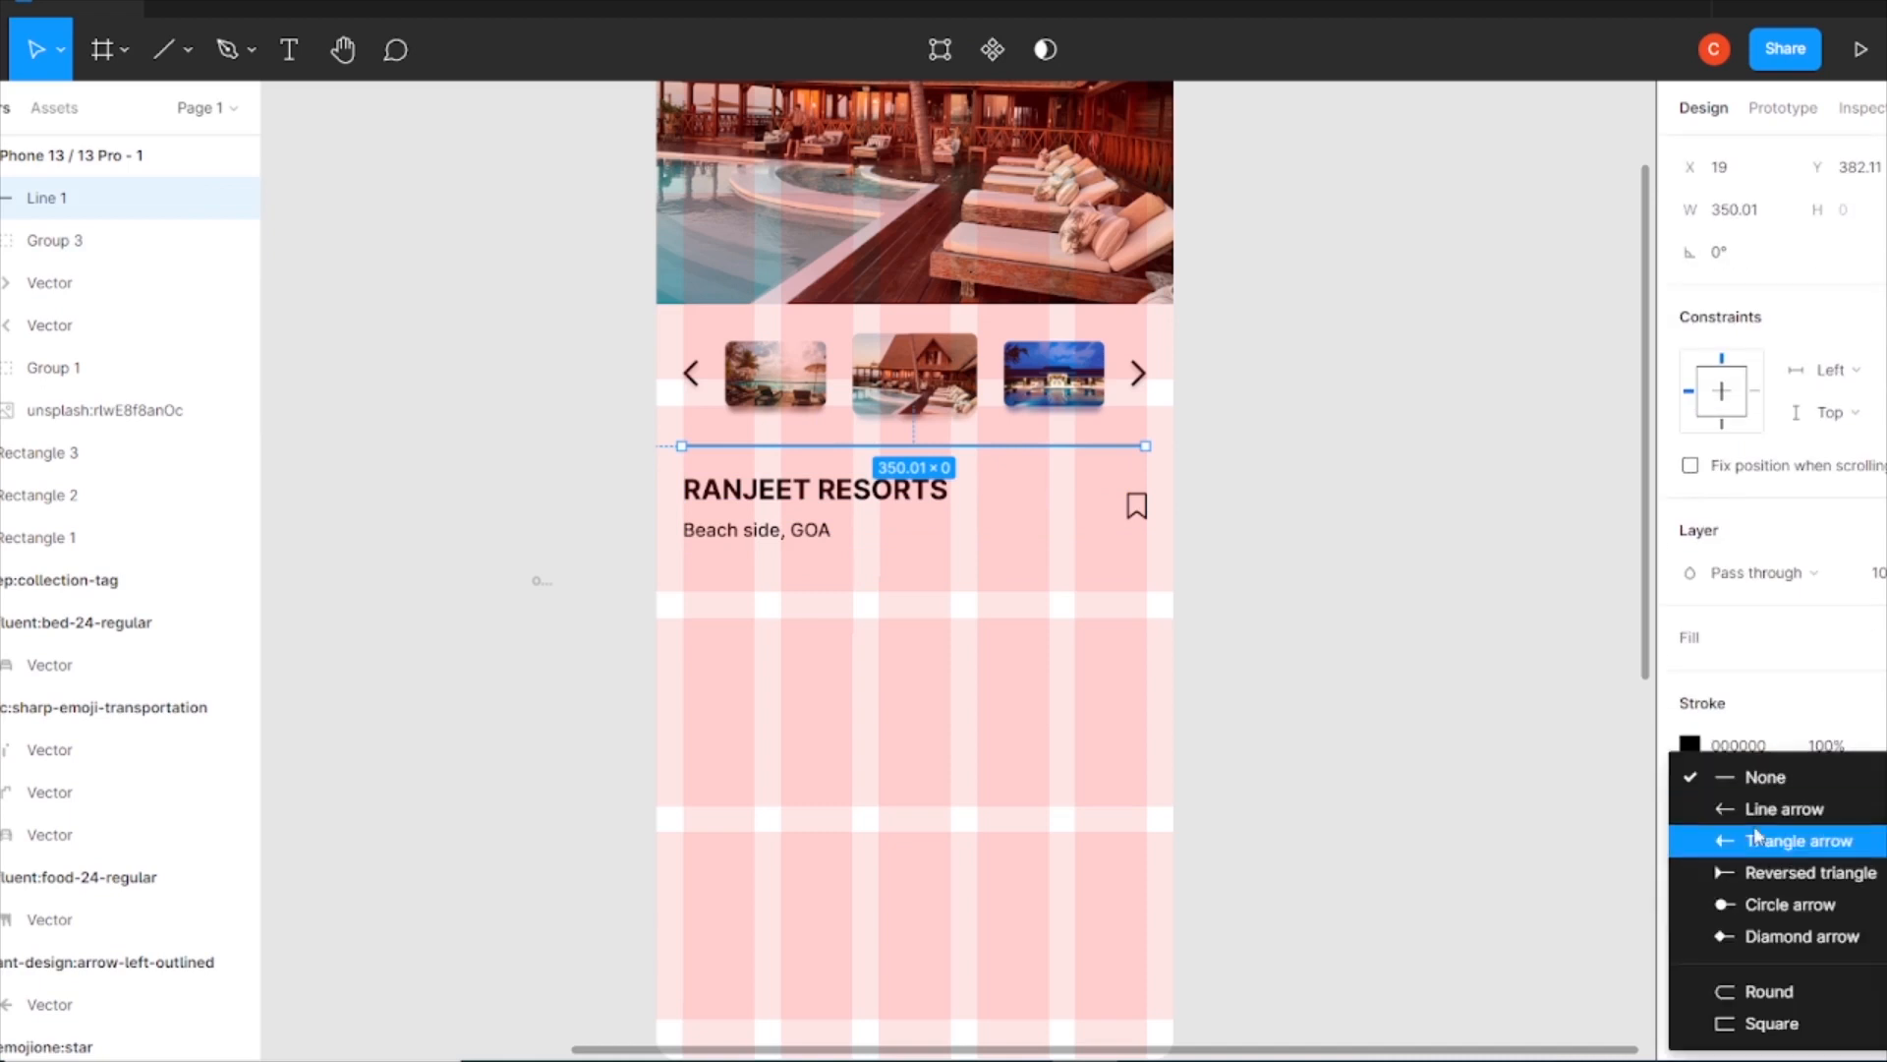
{"action": "left_click", "coordinate": [1798, 1000]}
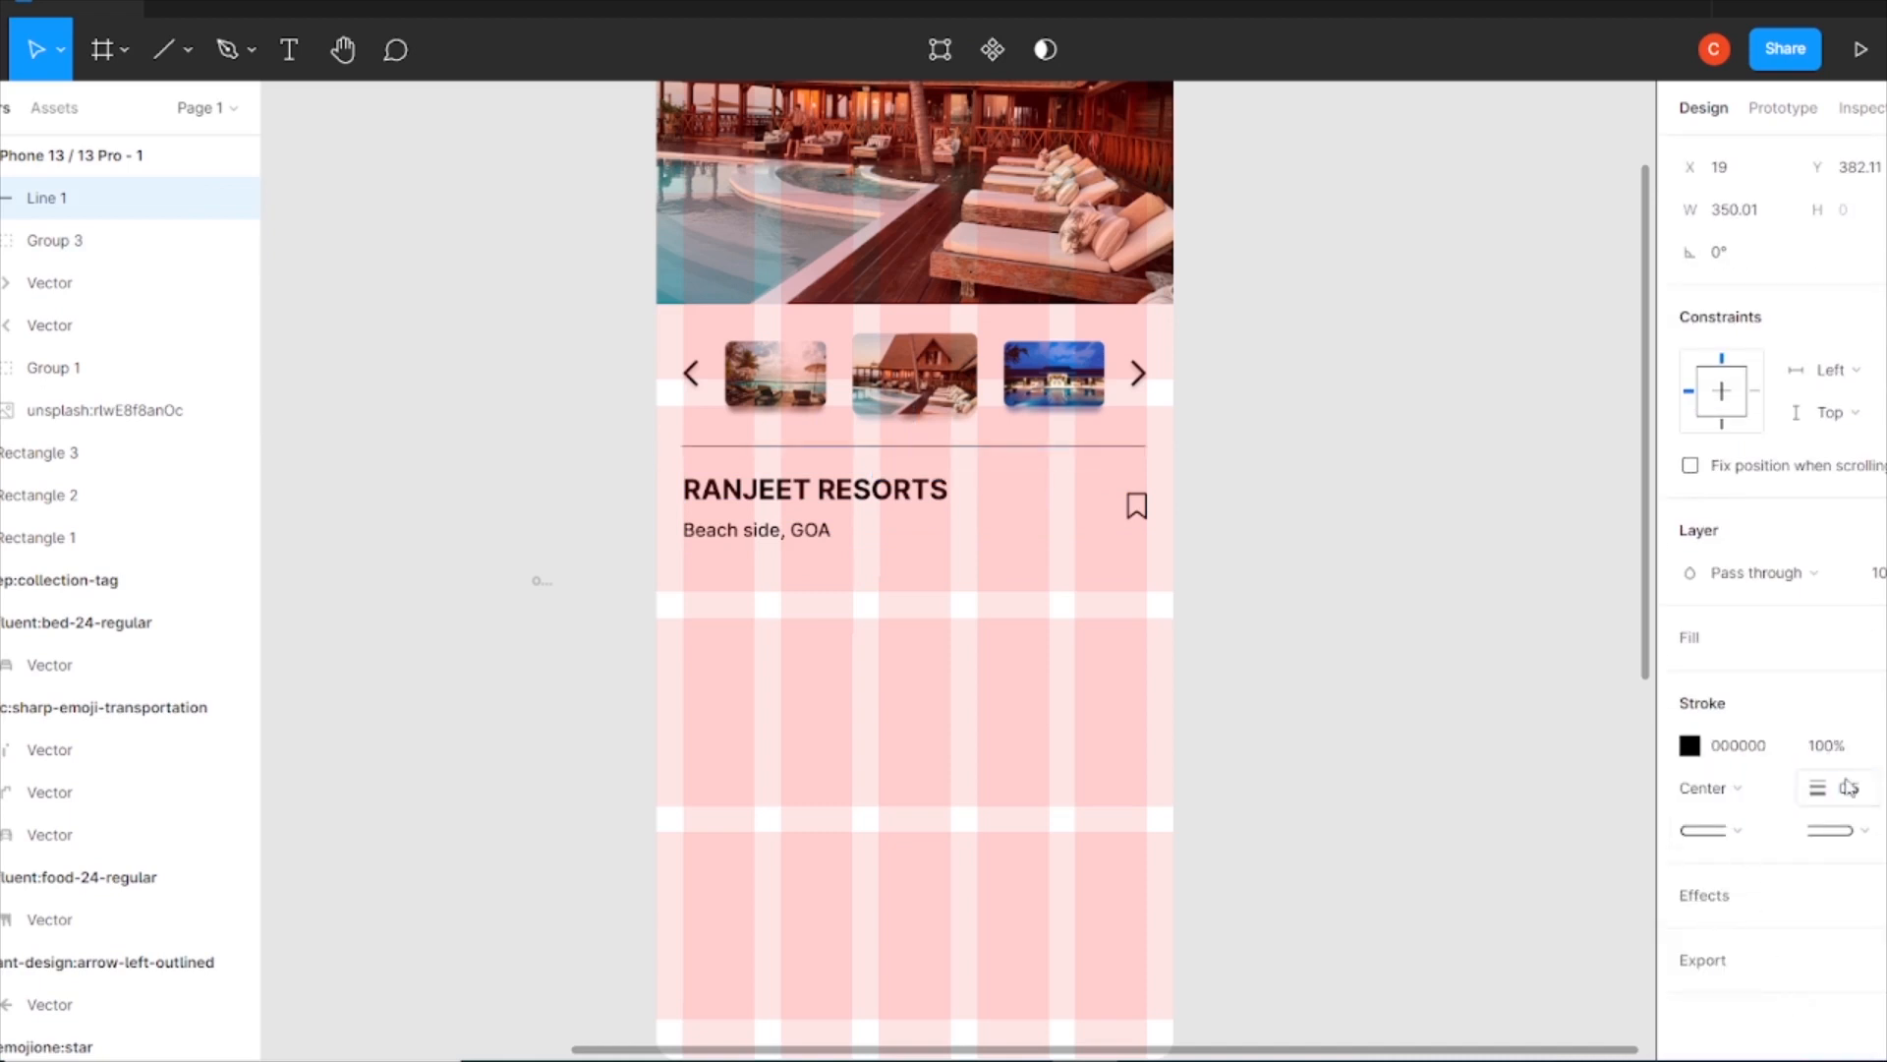
{"action": "left_click", "coordinate": [1335, 473]}
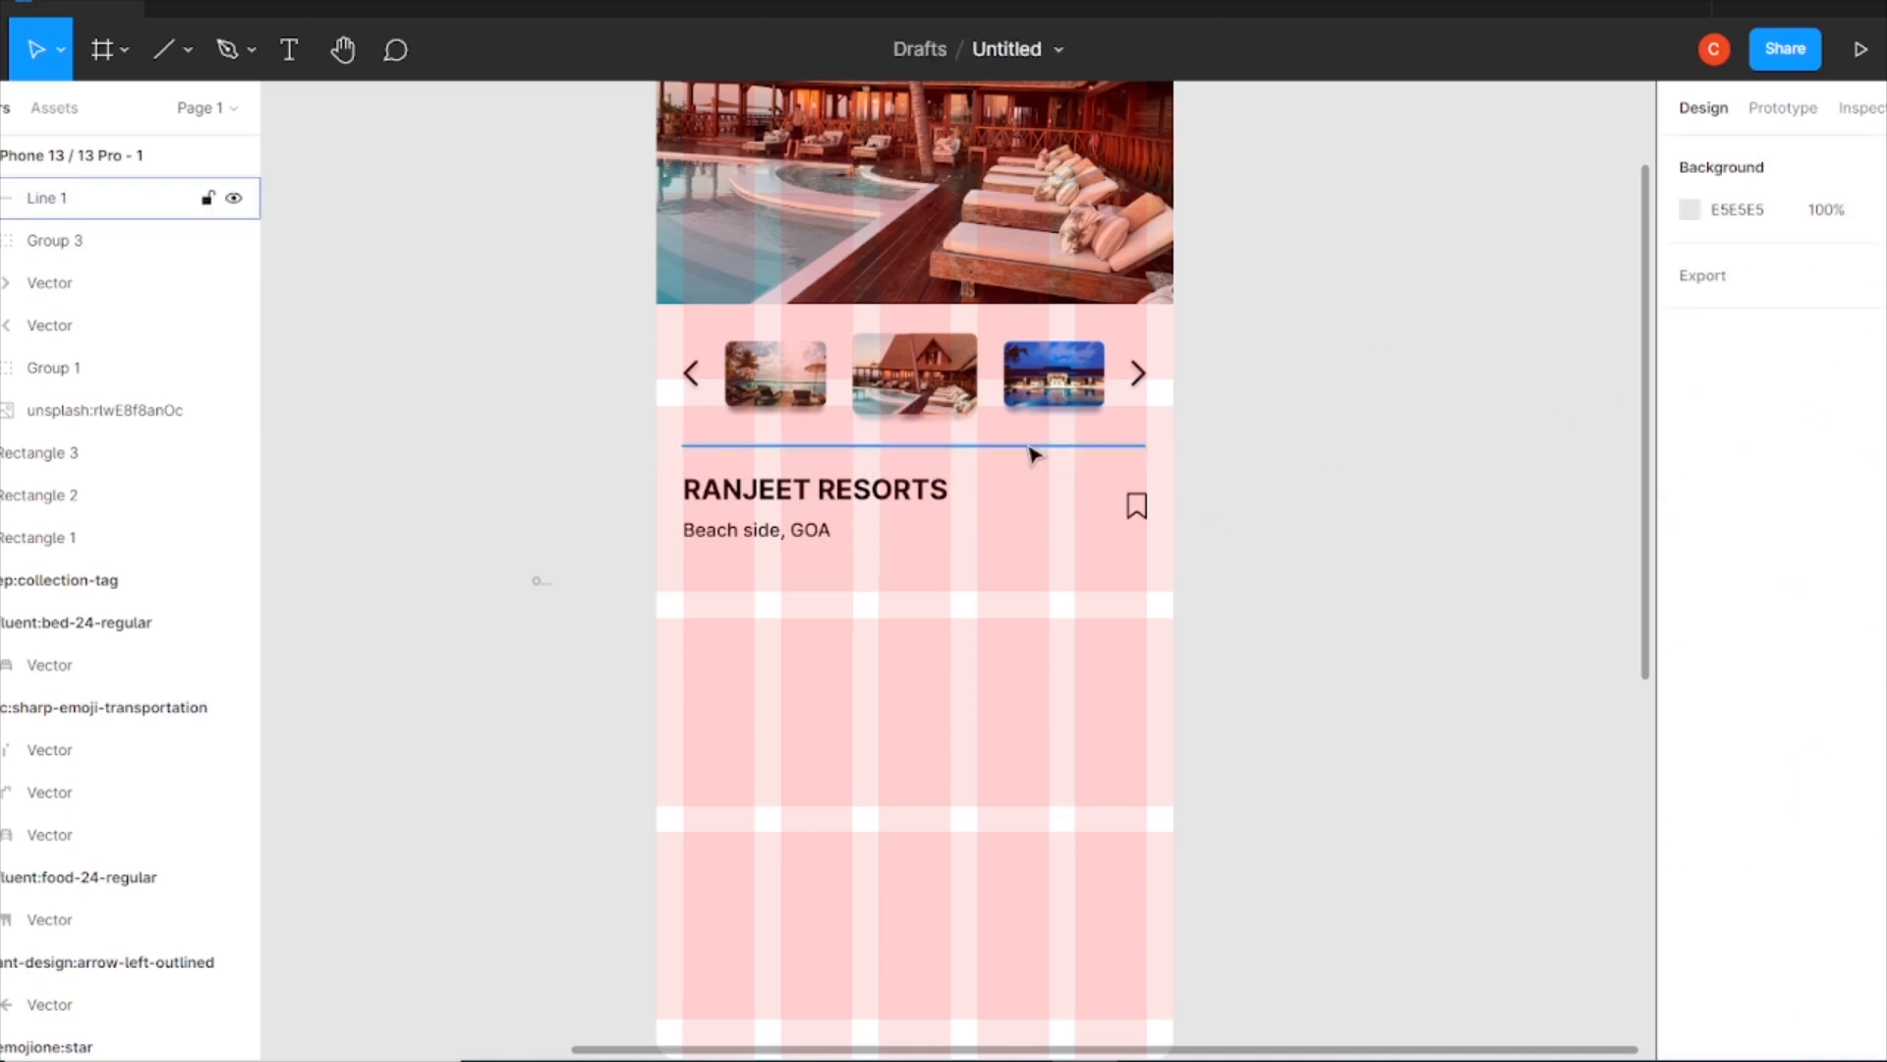
Duplicate the divider line below the location text and space it 20 from the title group.
{"action": "left_click_drag", "start_coordinate": [1029, 447], "coordinate": [1029, 567], "text": "alt"}
{"action": "left_click", "coordinate": [794, 504], "text": "shift"}
{"action": "left_click", "coordinate": [1737, 511]}
{"action": "type", "text": "20"}
{"action": "key", "text": "Return"}
{"action": "left_click", "coordinate": [1319, 487]}
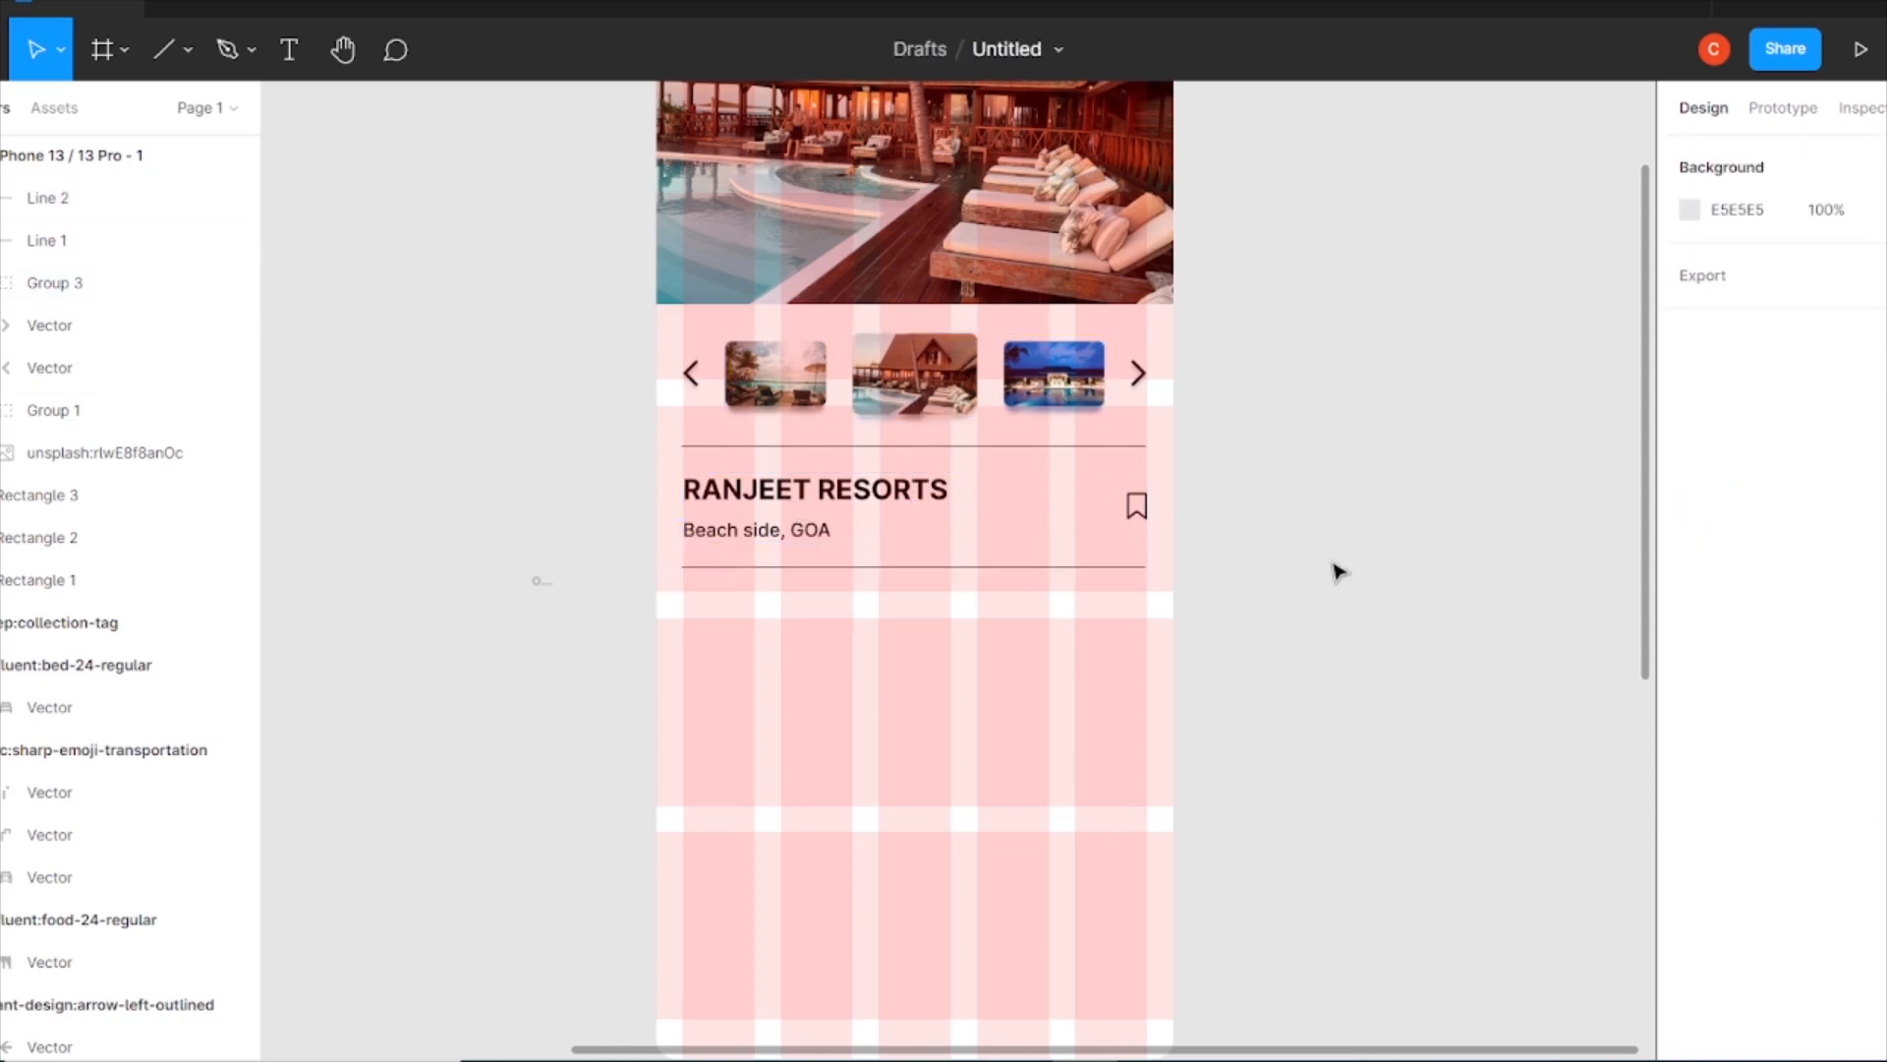
Move the bed icon out of the row of collected icons.
{"action": "left_click_drag", "start_coordinate": [395, 947], "coordinate": [917, 382]}
{"action": "key", "text": "minus"}
{"action": "left_click_drag", "start_coordinate": [803, 860], "coordinate": [819, 596]}
{"action": "left_click_drag", "start_coordinate": [819, 857], "coordinate": [872, 626]}
{"action": "key", "text": "ctrl+z"}
{"action": "key", "text": "ctrl+z"}
Move the parts of the building-and-car icon out of the icon row and group them.
{"action": "key", "text": "plus"}
{"action": "key", "text": "plus"}
{"action": "left_click_drag", "start_coordinate": [652, 902], "coordinate": [855, 445]}
{"action": "left_click_drag", "start_coordinate": [856, 855], "coordinate": [898, 345]}
{"action": "left_click_drag", "start_coordinate": [685, 836], "coordinate": [631, 747]}
{"action": "left_click_drag", "start_coordinate": [654, 765], "coordinate": [710, 430]}
{"action": "key", "text": "ctrl+g"}
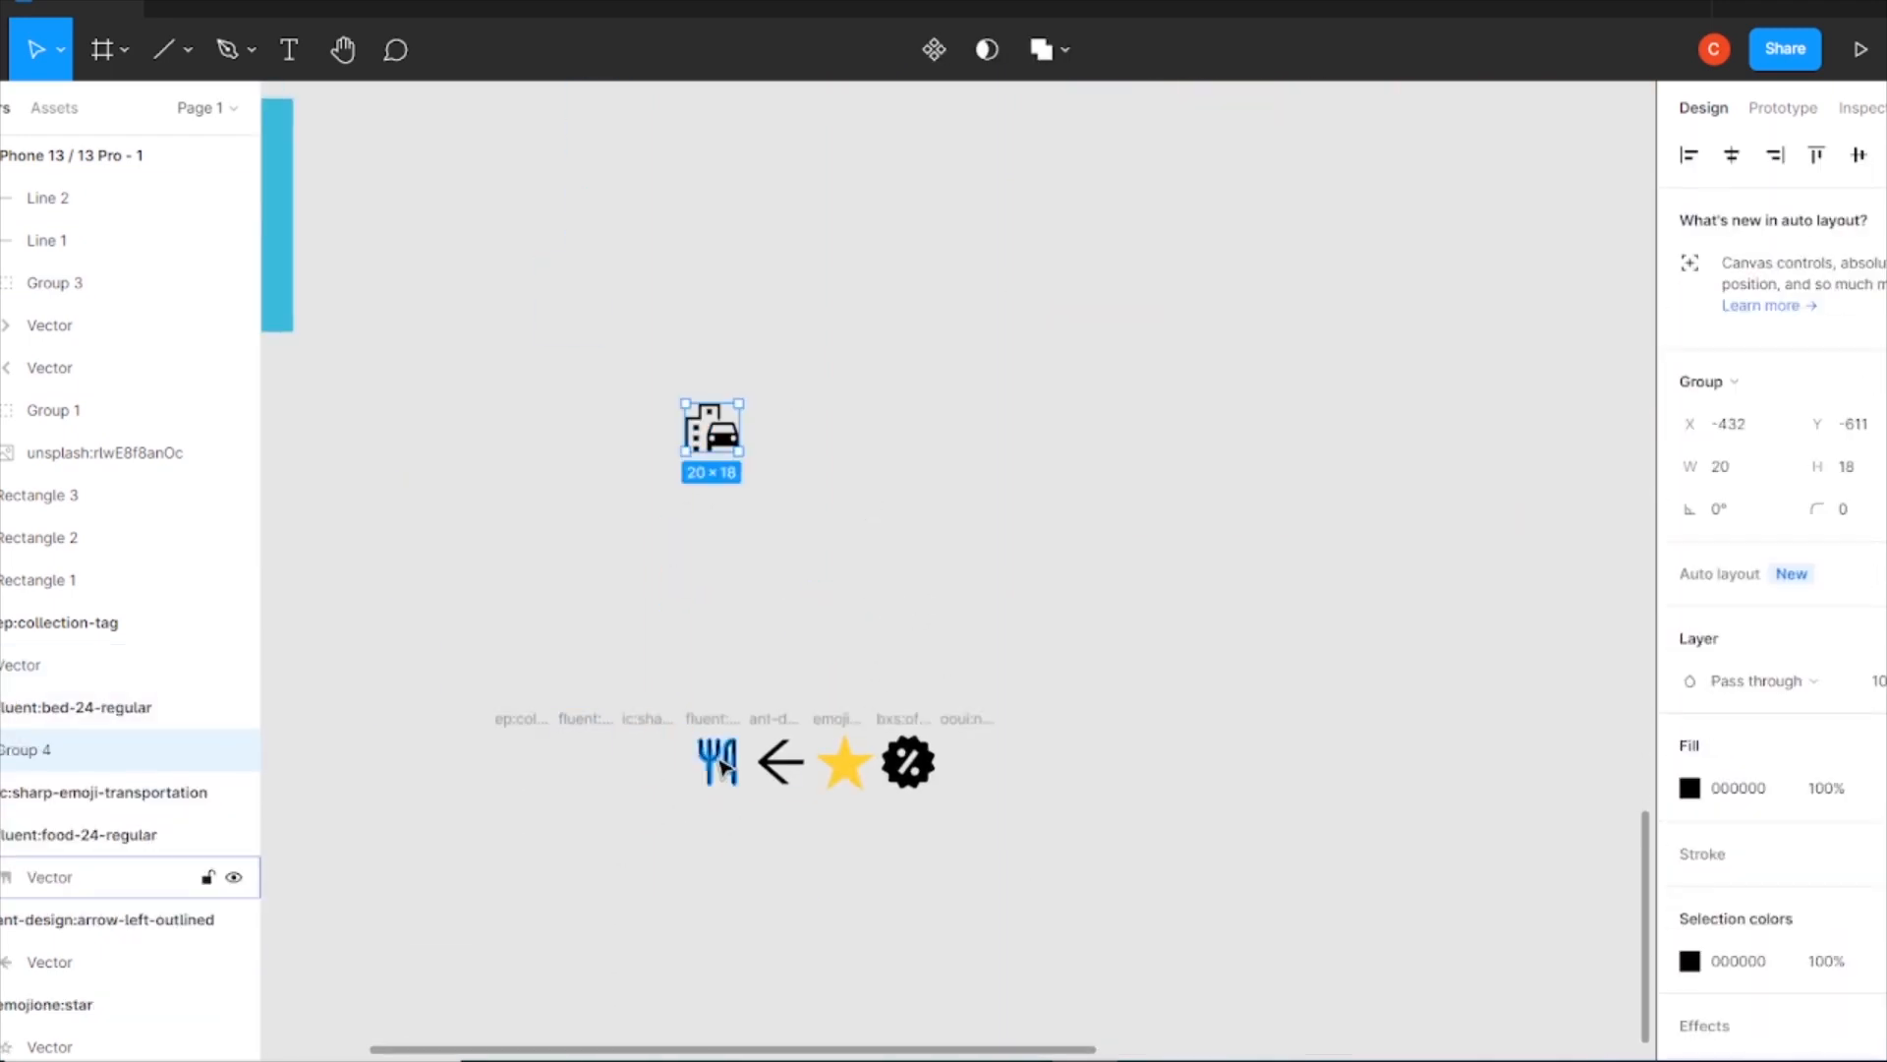
Move the fork-and-knife, bed and building-and-car icons into the empty lower area of the phone frame.
{"action": "left_click_drag", "start_coordinate": [720, 762], "coordinate": [834, 482]}
{"action": "key", "text": "minus"}
{"action": "left_click_drag", "start_coordinate": [1073, 395], "coordinate": [841, 846]}
{"action": "left_click_drag", "start_coordinate": [574, 588], "coordinate": [1280, 171]}
{"action": "left_click_drag", "start_coordinate": [721, 1006], "coordinate": [565, 875]}
{"action": "left_click_drag", "start_coordinate": [619, 965], "coordinate": [1222, 300]}
{"action": "key", "text": "minus"}
{"action": "left_click_drag", "start_coordinate": [623, 619], "coordinate": [447, 897]}
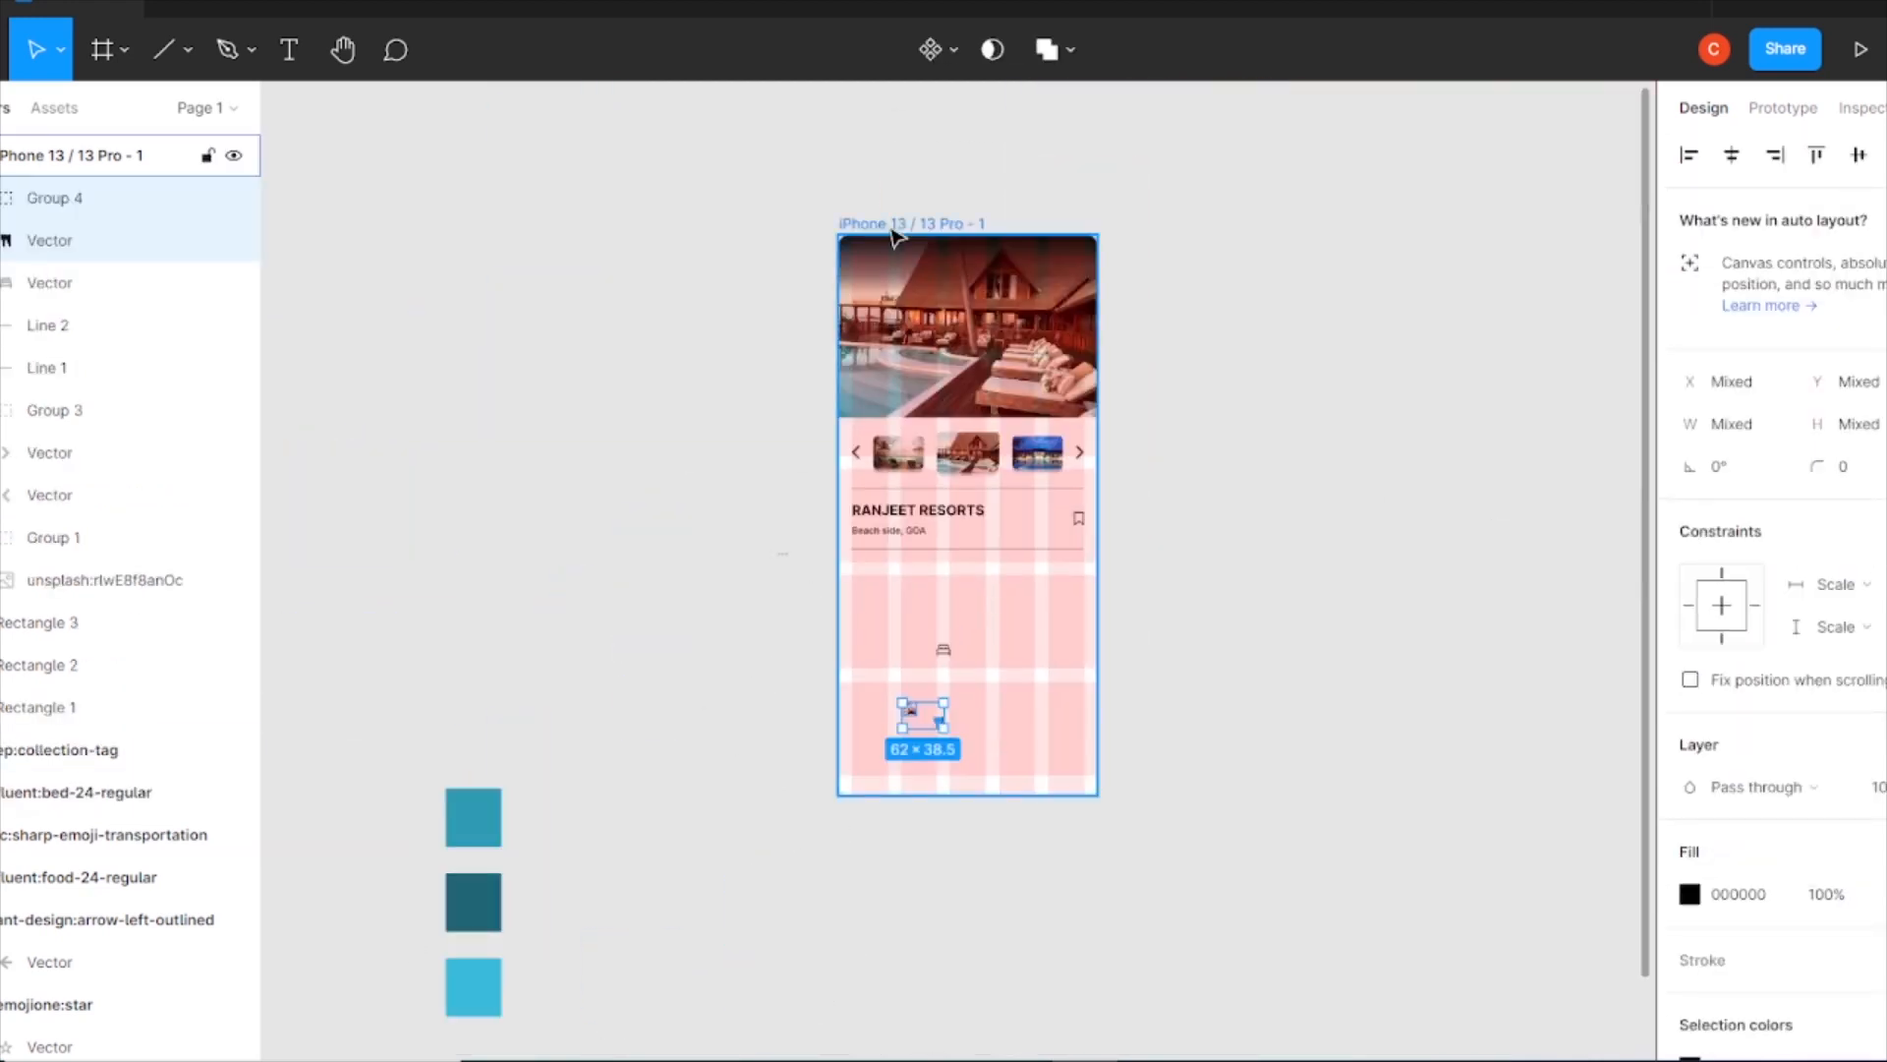
{"action": "left_click", "coordinate": [688, 202]}
Draw a rectangle about 47 × 45 near the icons and fill it with teal 319BB5 sampled from the colour swatch.
{"action": "left_click", "coordinate": [187, 49]}
{"action": "left_click", "coordinate": [142, 114]}
{"action": "left_click_drag", "start_coordinate": [968, 650], "coordinate": [999, 681]}
{"action": "left_click", "coordinate": [1688, 892]}
{"action": "left_click", "coordinate": [1377, 764]}
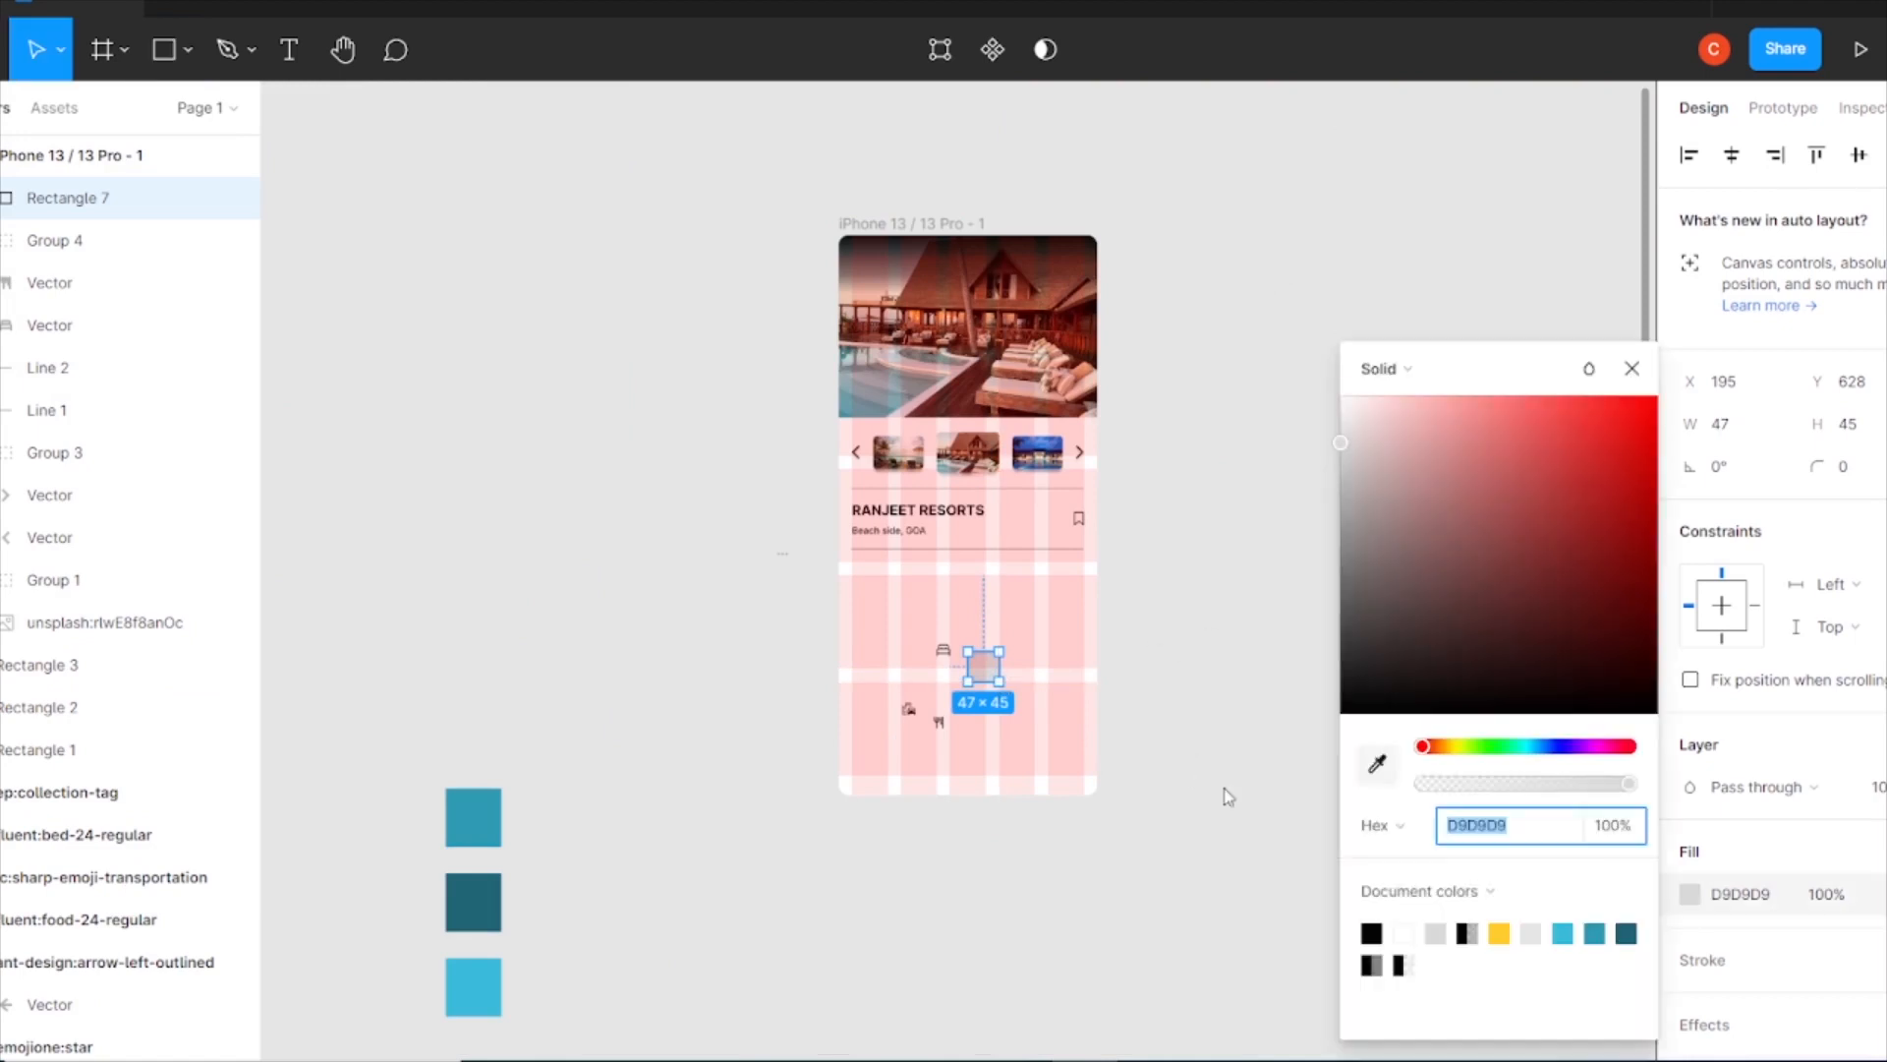
{"action": "left_click", "coordinate": [480, 822]}
{"action": "key", "text": "Escape"}
Resize the teal rectangle to about 33 × 29 at X 76, Y 522 and set its corner radius to 5.
{"action": "key", "text": "plus"}
{"action": "key", "text": "plus"}
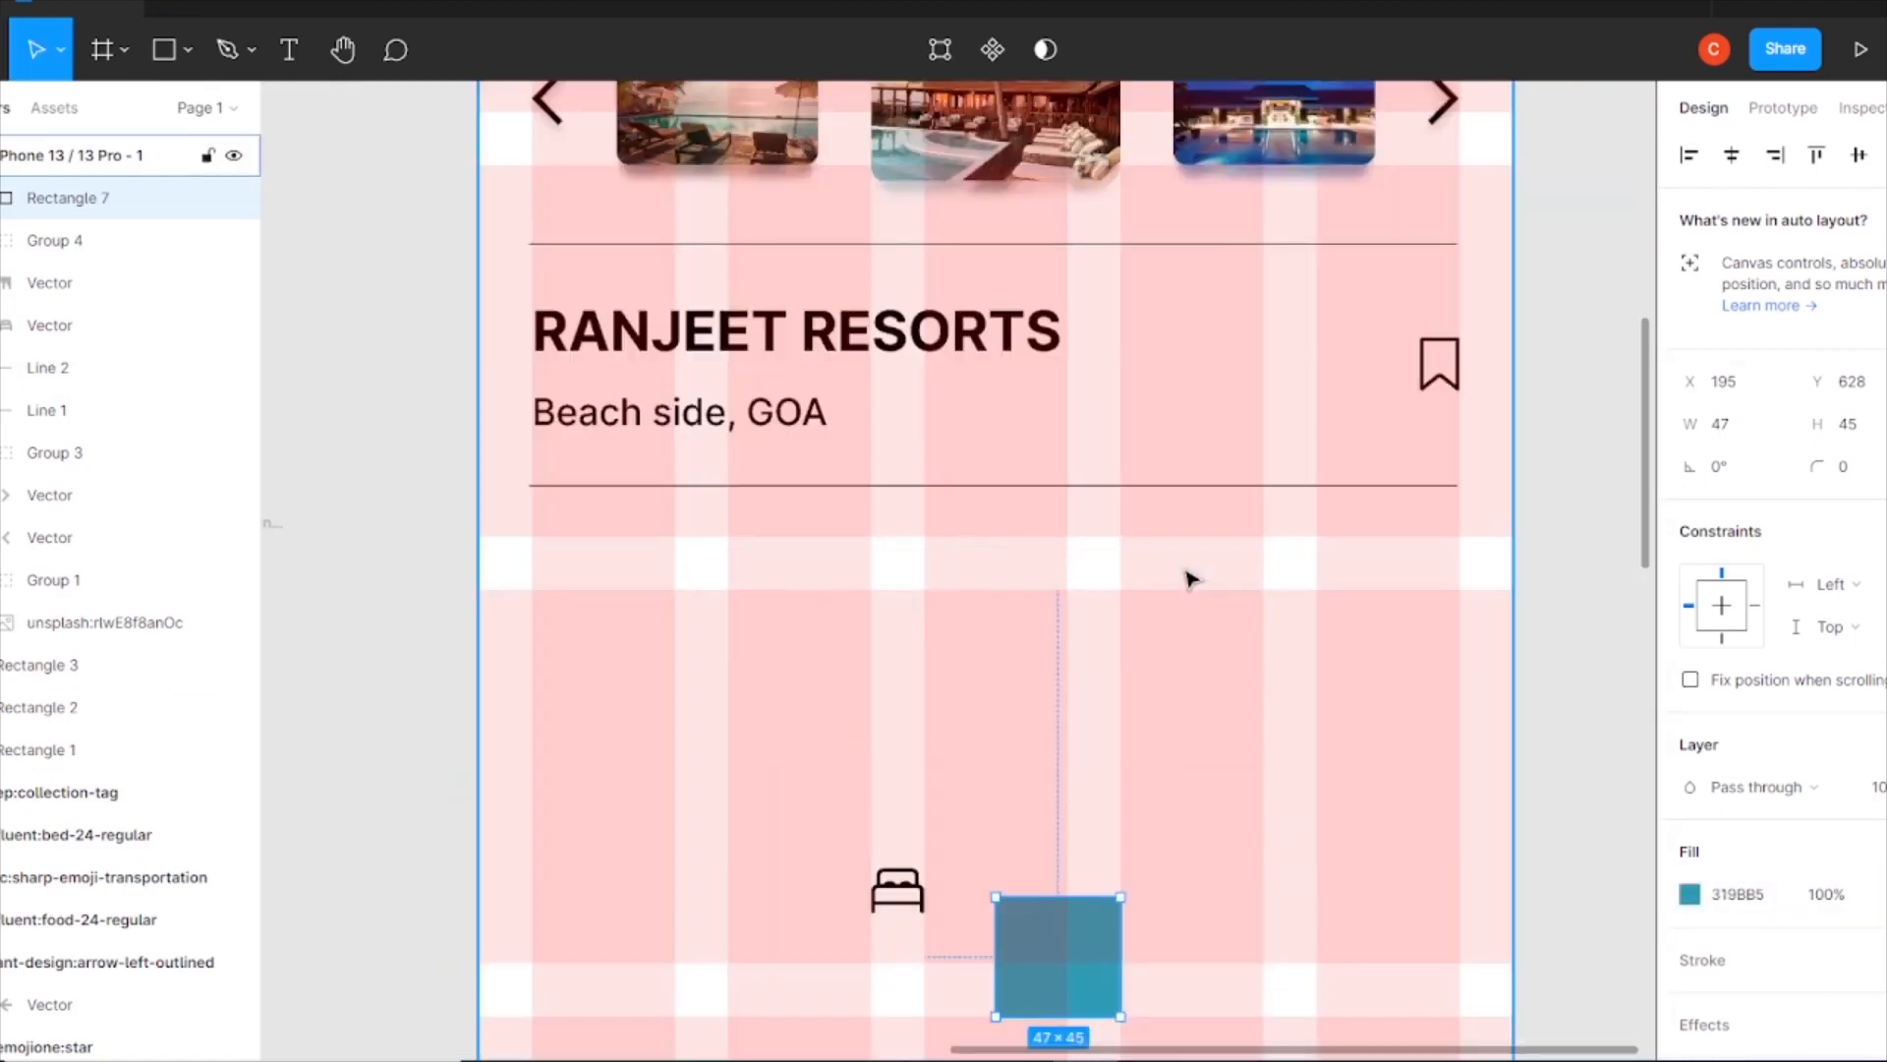
{"action": "scroll", "coordinate": [1188, 577], "scroll_direction": "down", "scroll_amount": 2}
{"action": "left_click_drag", "start_coordinate": [1115, 819], "coordinate": [766, 555]}
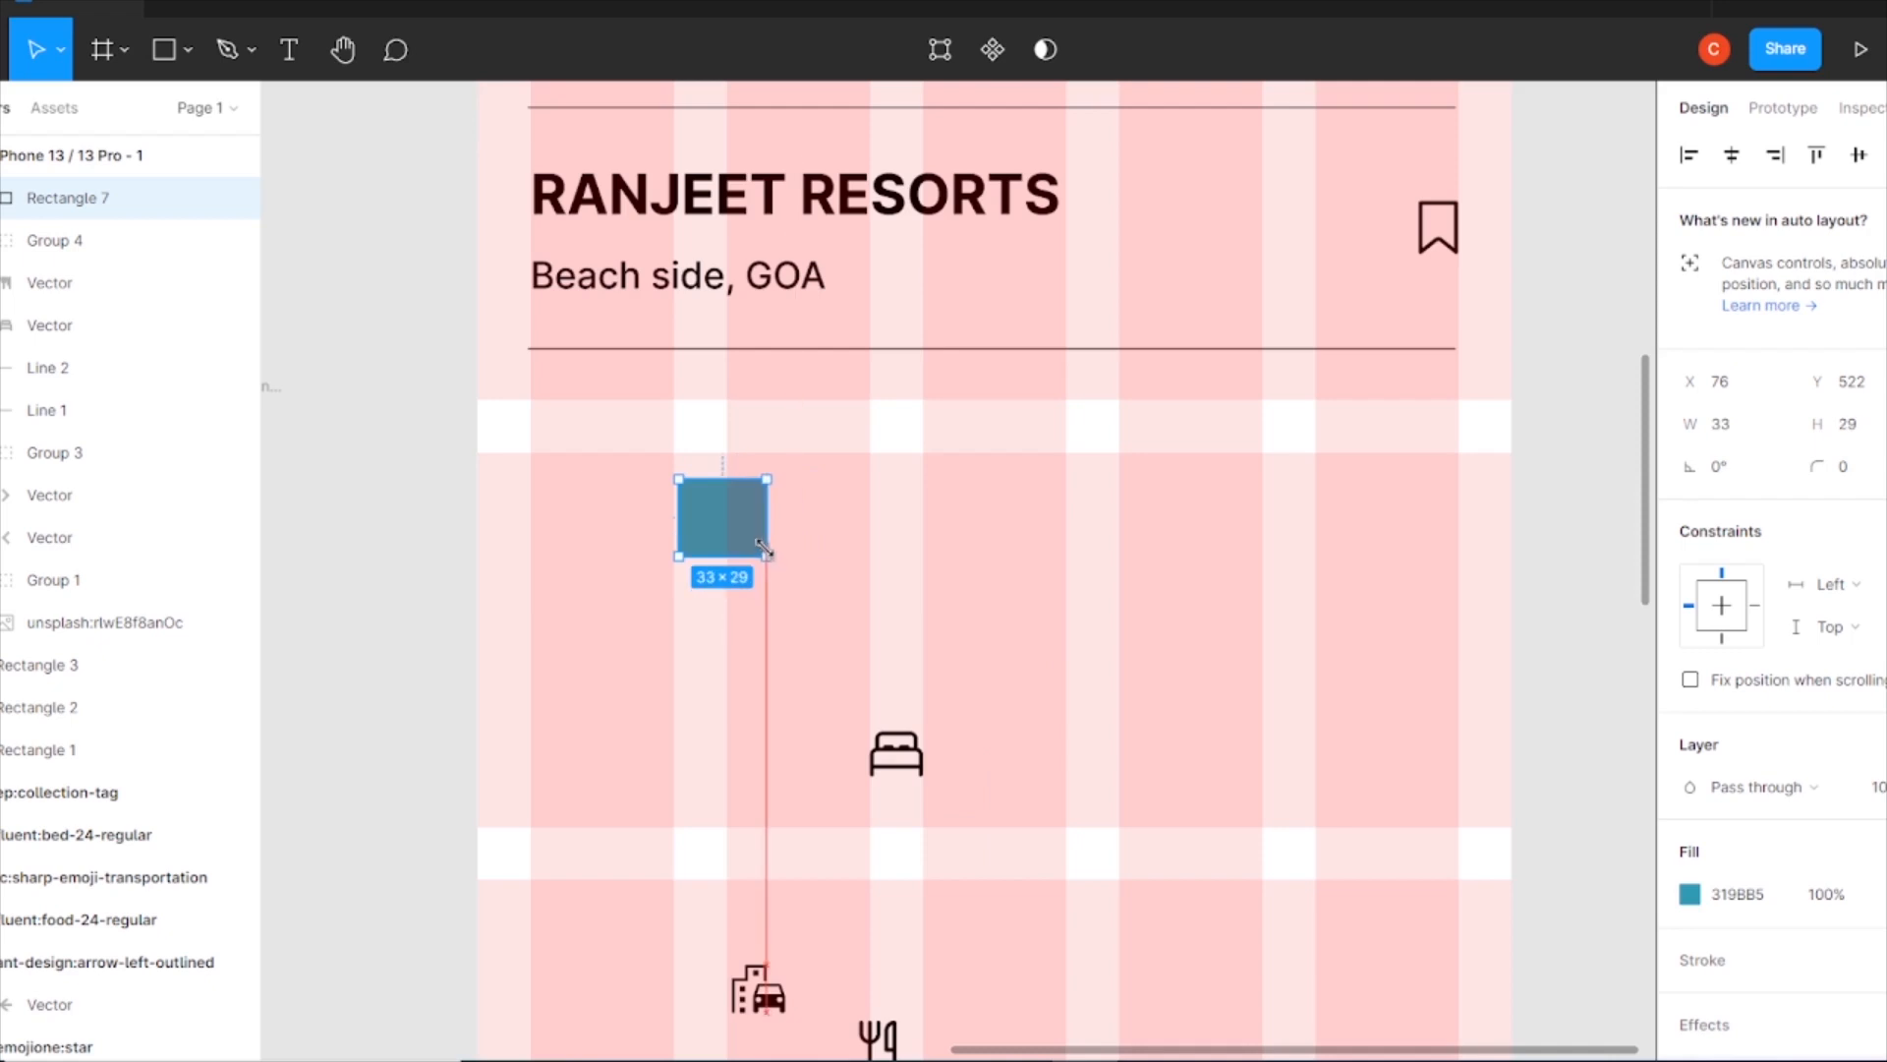
{"action": "left_click", "coordinate": [947, 614]}
{"action": "left_click", "coordinate": [749, 525]}
{"action": "left_click", "coordinate": [1854, 467]}
{"action": "type", "text": "5"}
{"action": "left_click", "coordinate": [1091, 543]}
Bring the bed icon to the front, place it on the teal rectangle, and set its height to 20.
{"action": "left_click_drag", "start_coordinate": [916, 758], "coordinate": [734, 606]}
{"action": "right_click", "coordinate": [734, 606]}
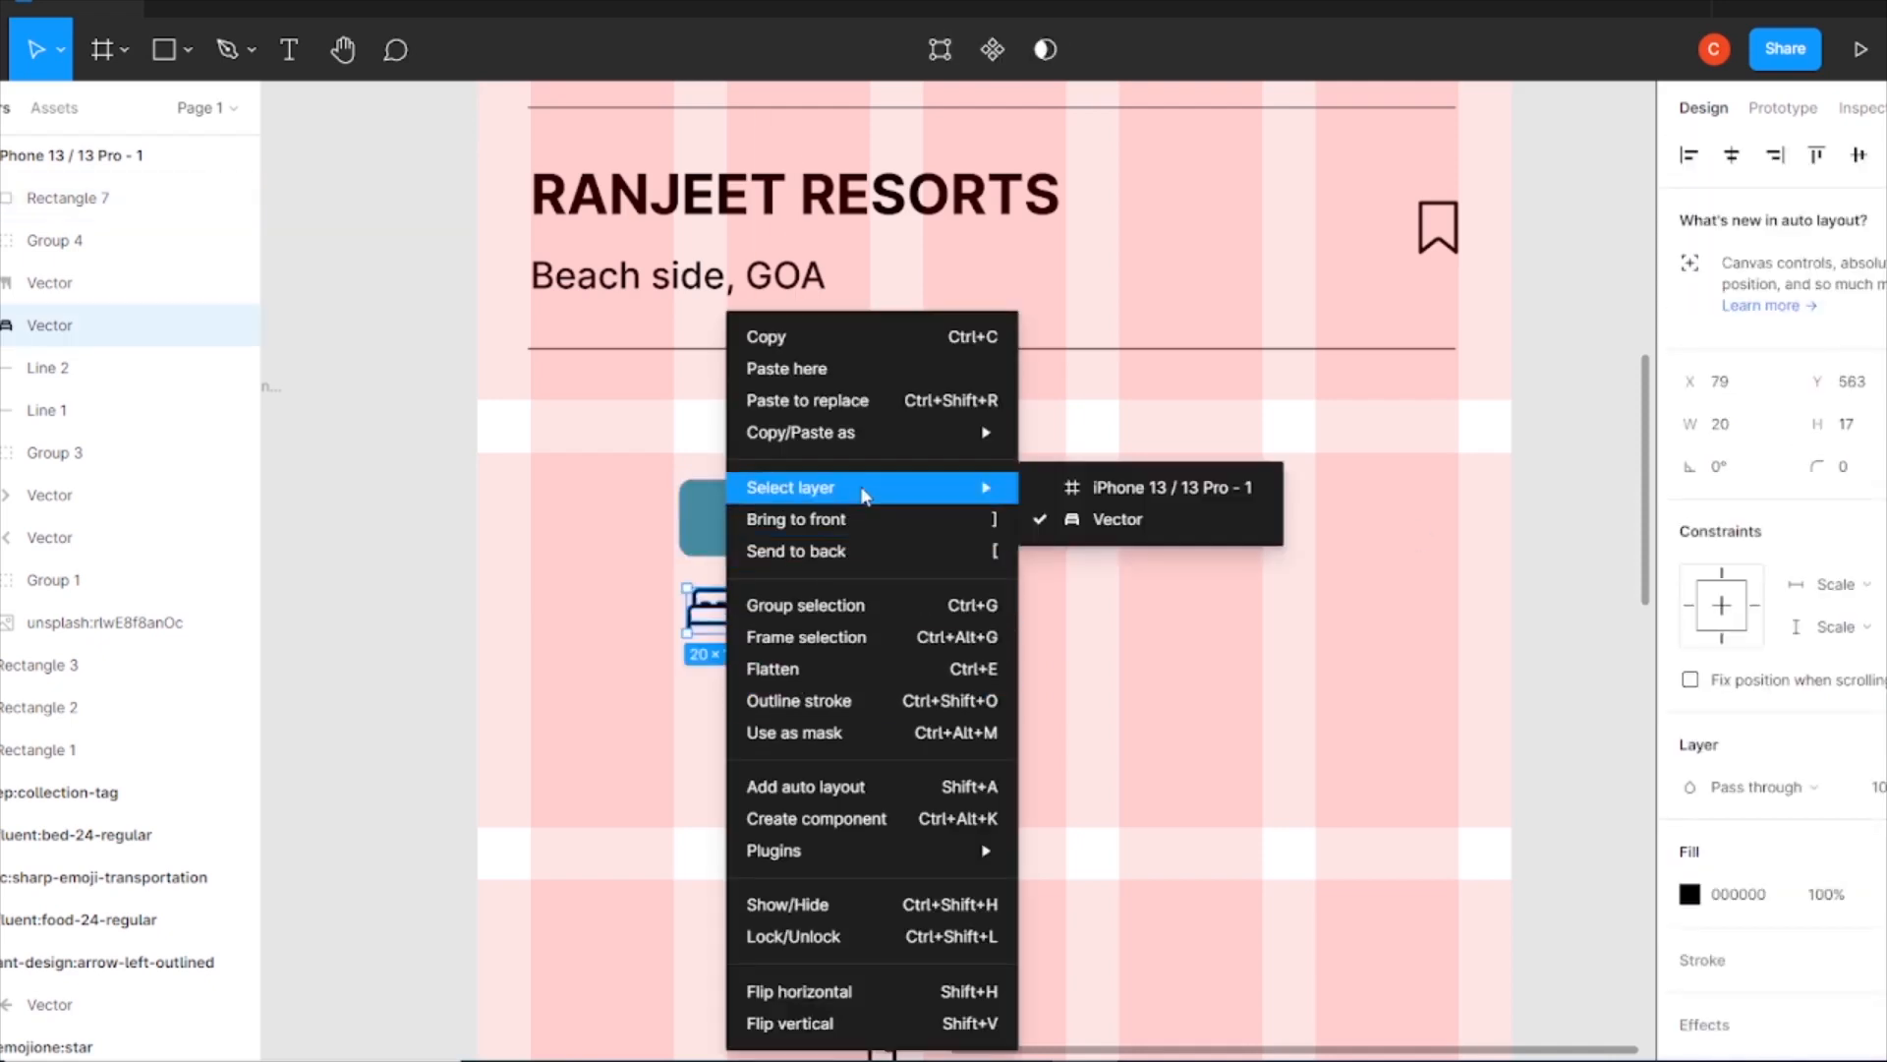
{"action": "left_click", "coordinate": [766, 515]}
{"action": "left_click_drag", "start_coordinate": [731, 618], "coordinate": [744, 526]}
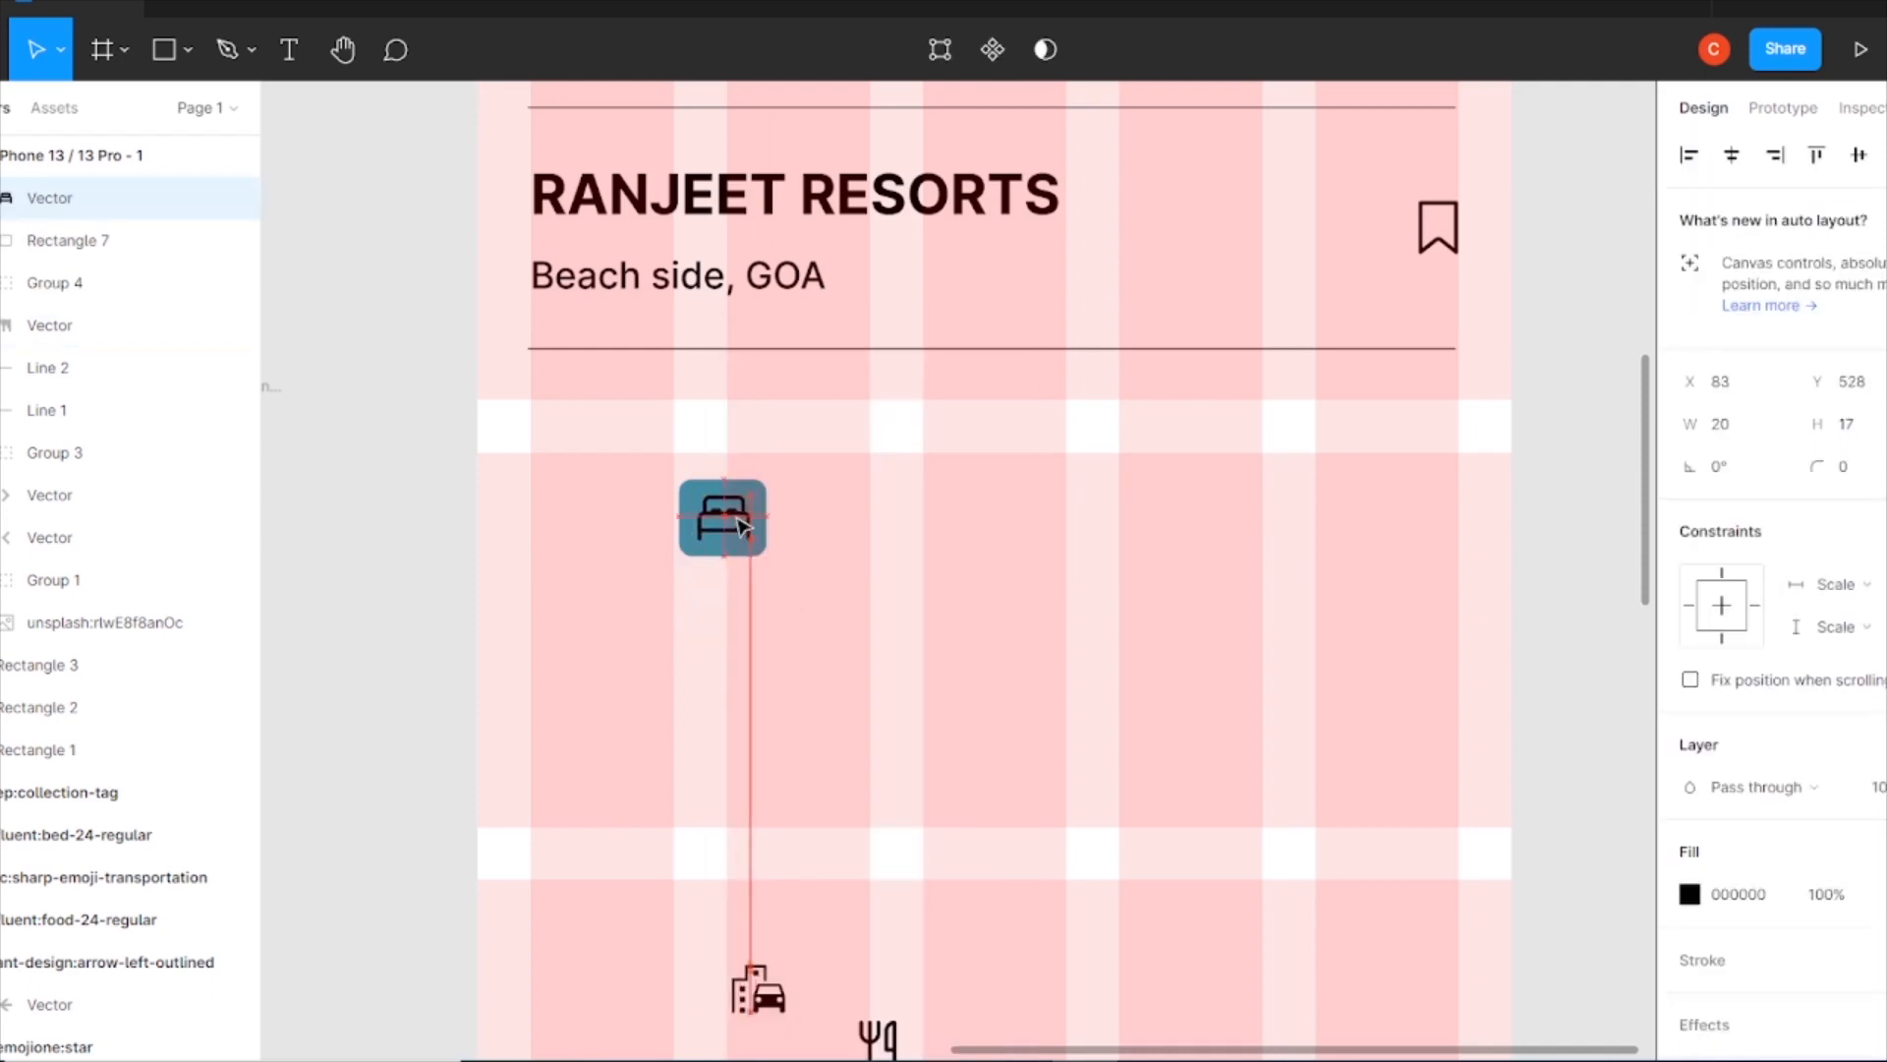
{"action": "type", "text": "20"}
{"action": "key", "text": "Return"}
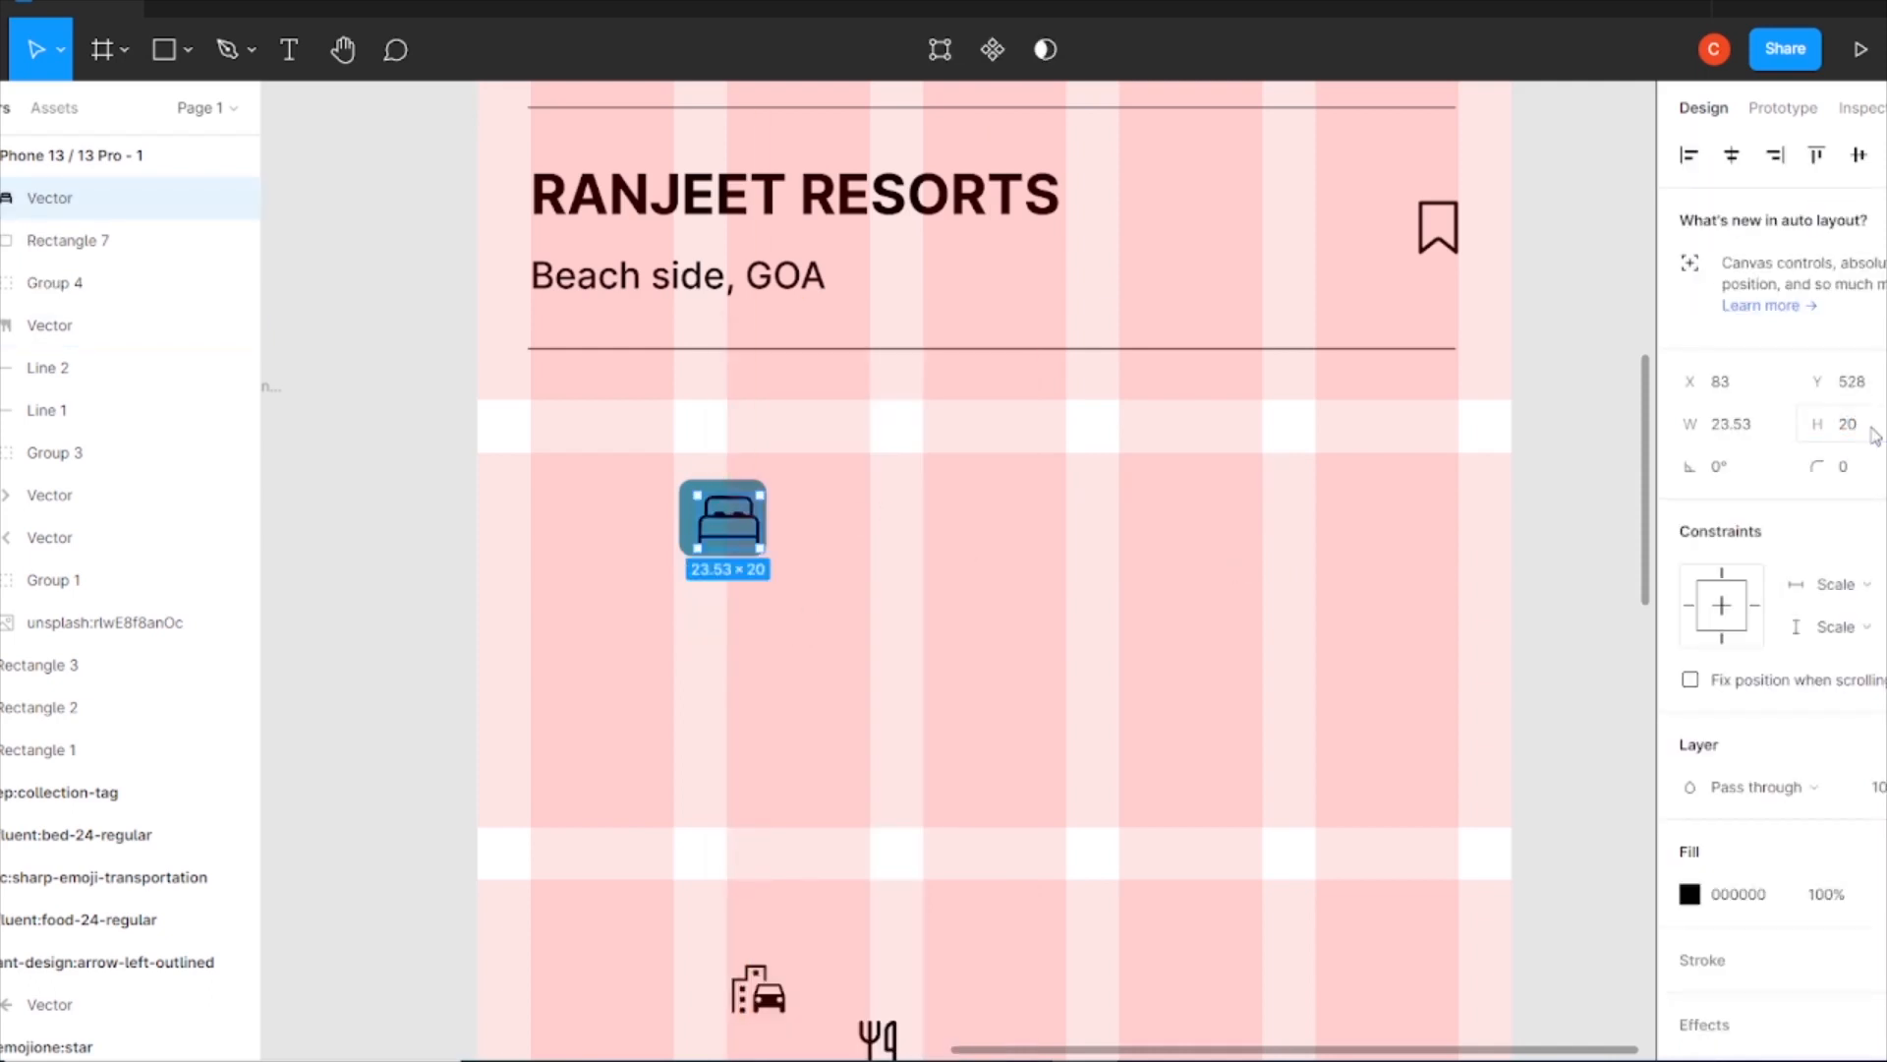
{"action": "left_click", "coordinate": [822, 543]}
Change the bed icon's fill to white.
{"action": "left_click", "coordinate": [765, 478]}
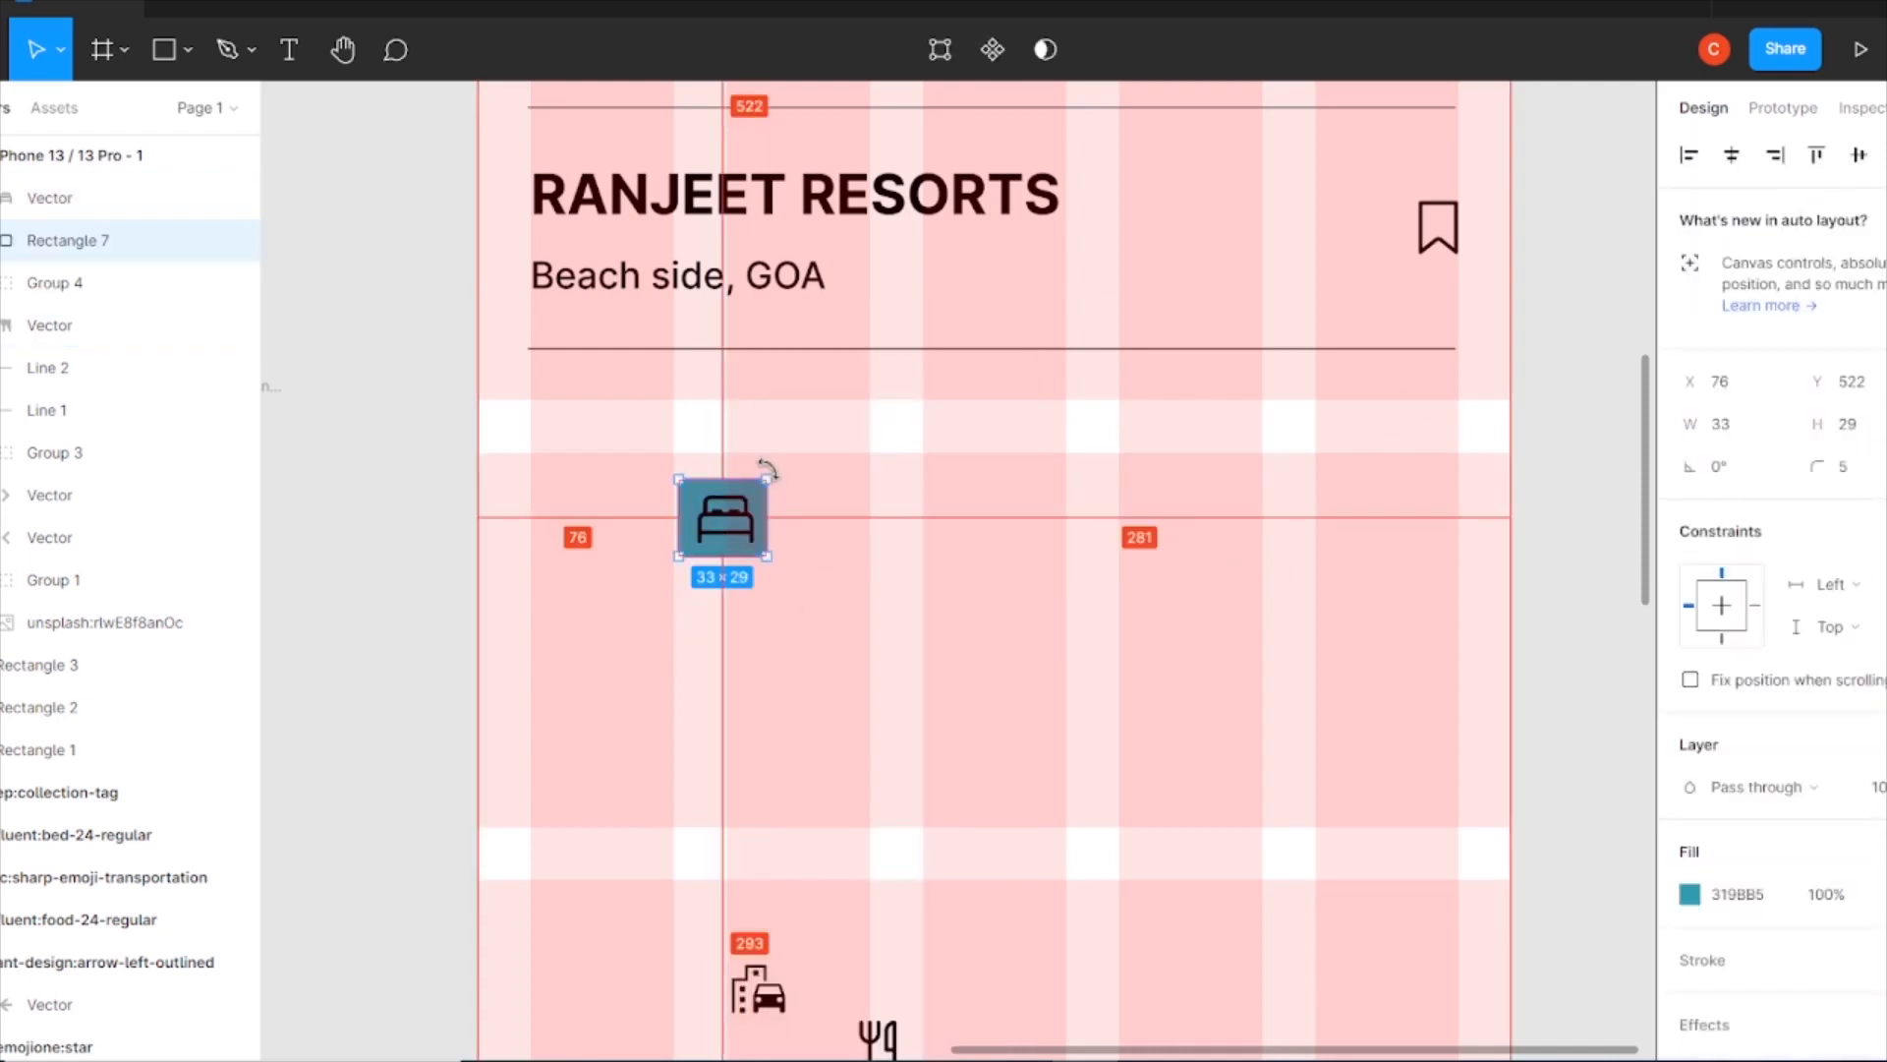
{"action": "left_click", "coordinate": [726, 519]}
{"action": "left_click", "coordinate": [1690, 894]}
{"action": "left_click_drag", "start_coordinate": [1366, 468], "coordinate": [1294, 299]}
{"action": "left_click", "coordinate": [1631, 370]}
{"action": "left_click", "coordinate": [1560, 397]}
Enlarge the teal rectangle to 44 × 35 and centre the bed icon and rectangle on each other both ways.
{"action": "left_click", "coordinate": [765, 514]}
{"action": "left_click_drag", "start_coordinate": [772, 514], "coordinate": [786, 514]}
{"action": "left_click_drag", "start_coordinate": [779, 473], "coordinate": [779, 469]}
{"action": "left_click", "coordinate": [727, 516], "text": "shift"}
{"action": "left_click", "coordinate": [1731, 155]}
{"action": "left_click", "coordinate": [1855, 155]}
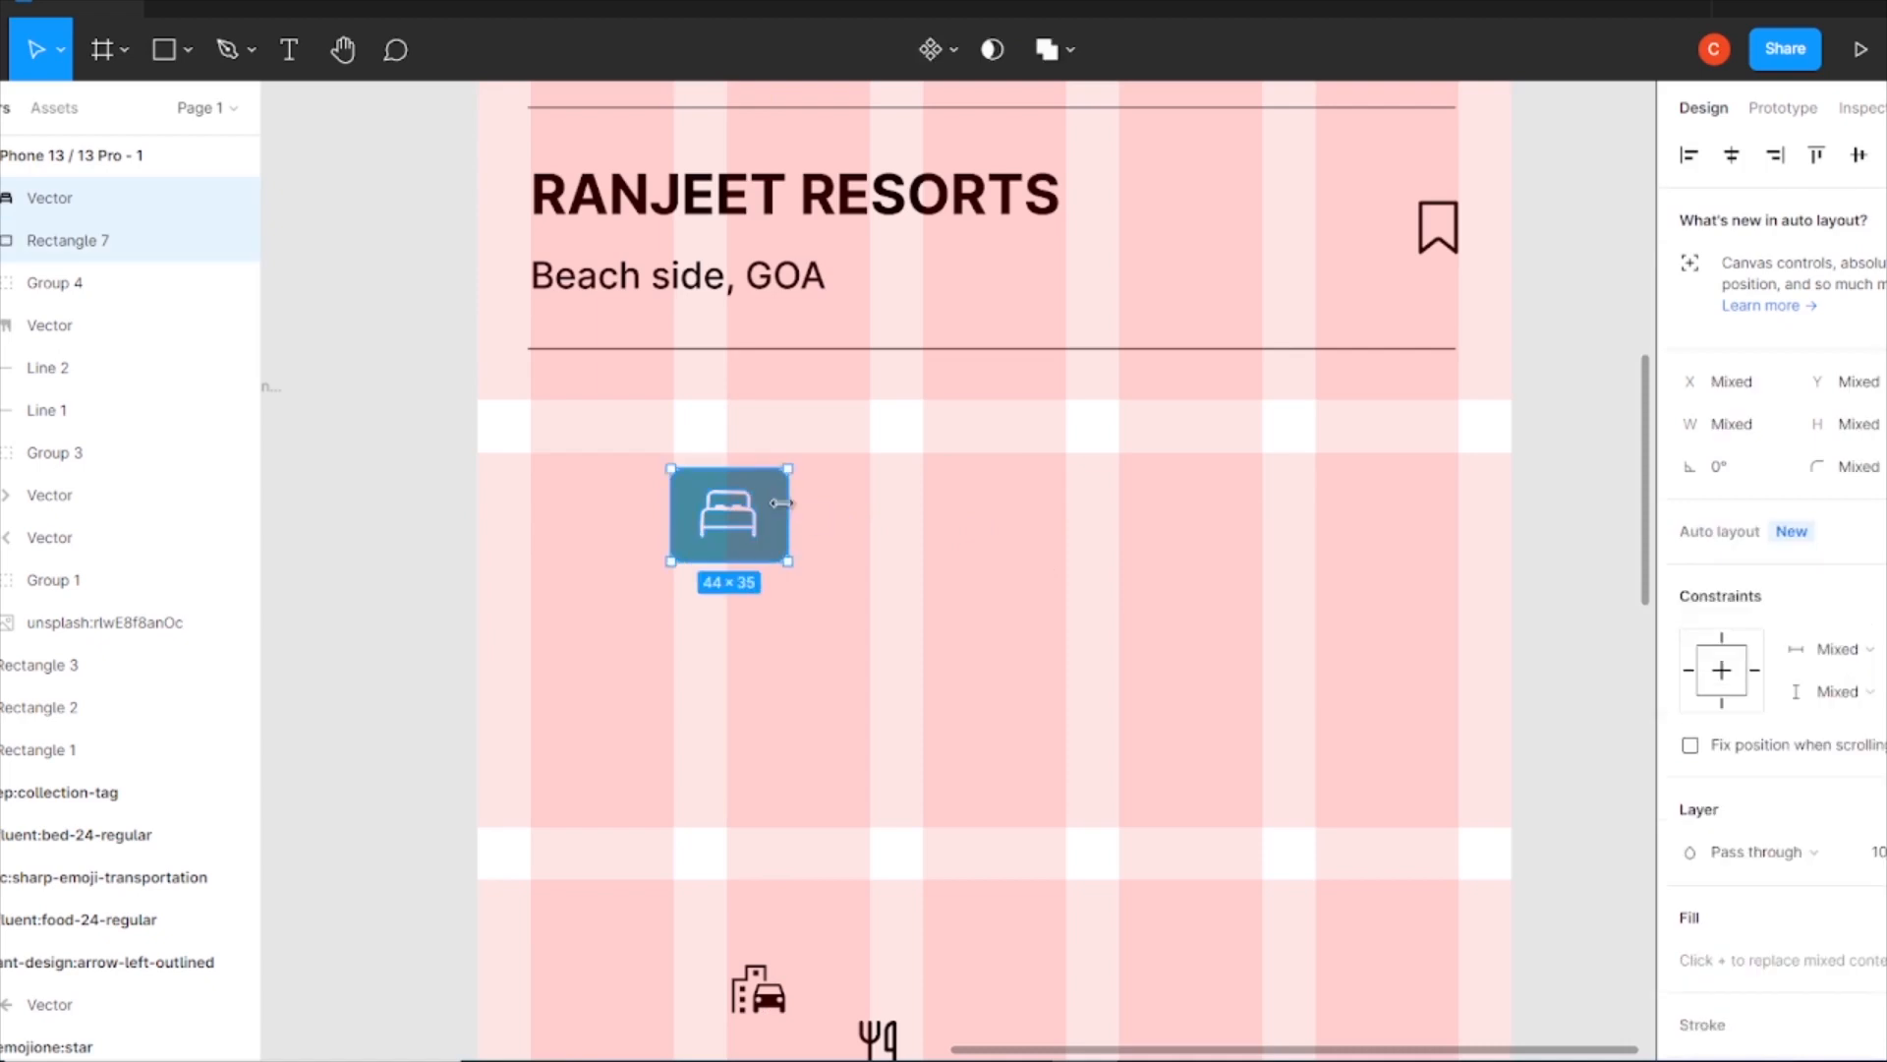
{"action": "left_click", "coordinate": [1081, 492]}
Move the bed tile to the left margin below the lower divider and add two copies of its rectangle in a row.
{"action": "left_click_drag", "start_coordinate": [821, 617], "coordinate": [617, 451]}
{"action": "left_click_drag", "start_coordinate": [753, 514], "coordinate": [808, 449]}
{"action": "left_click", "coordinate": [733, 452]}
{"action": "key", "text": "ctrl+d"}
{"action": "left_click", "coordinate": [796, 688]}
Place the building-and-car icon on the middle teal rectangle and change its fill to white.
{"action": "left_click_drag", "start_coordinate": [777, 1000], "coordinate": [786, 458]}
{"action": "left_click", "coordinate": [783, 453]}
{"action": "left_click", "coordinate": [1692, 996]}
{"action": "left_click_drag", "start_coordinate": [1396, 531], "coordinate": [1272, 388]}
{"action": "left_click", "coordinate": [1042, 457]}
{"action": "left_click_drag", "start_coordinate": [695, 539], "coordinate": [808, 432]}
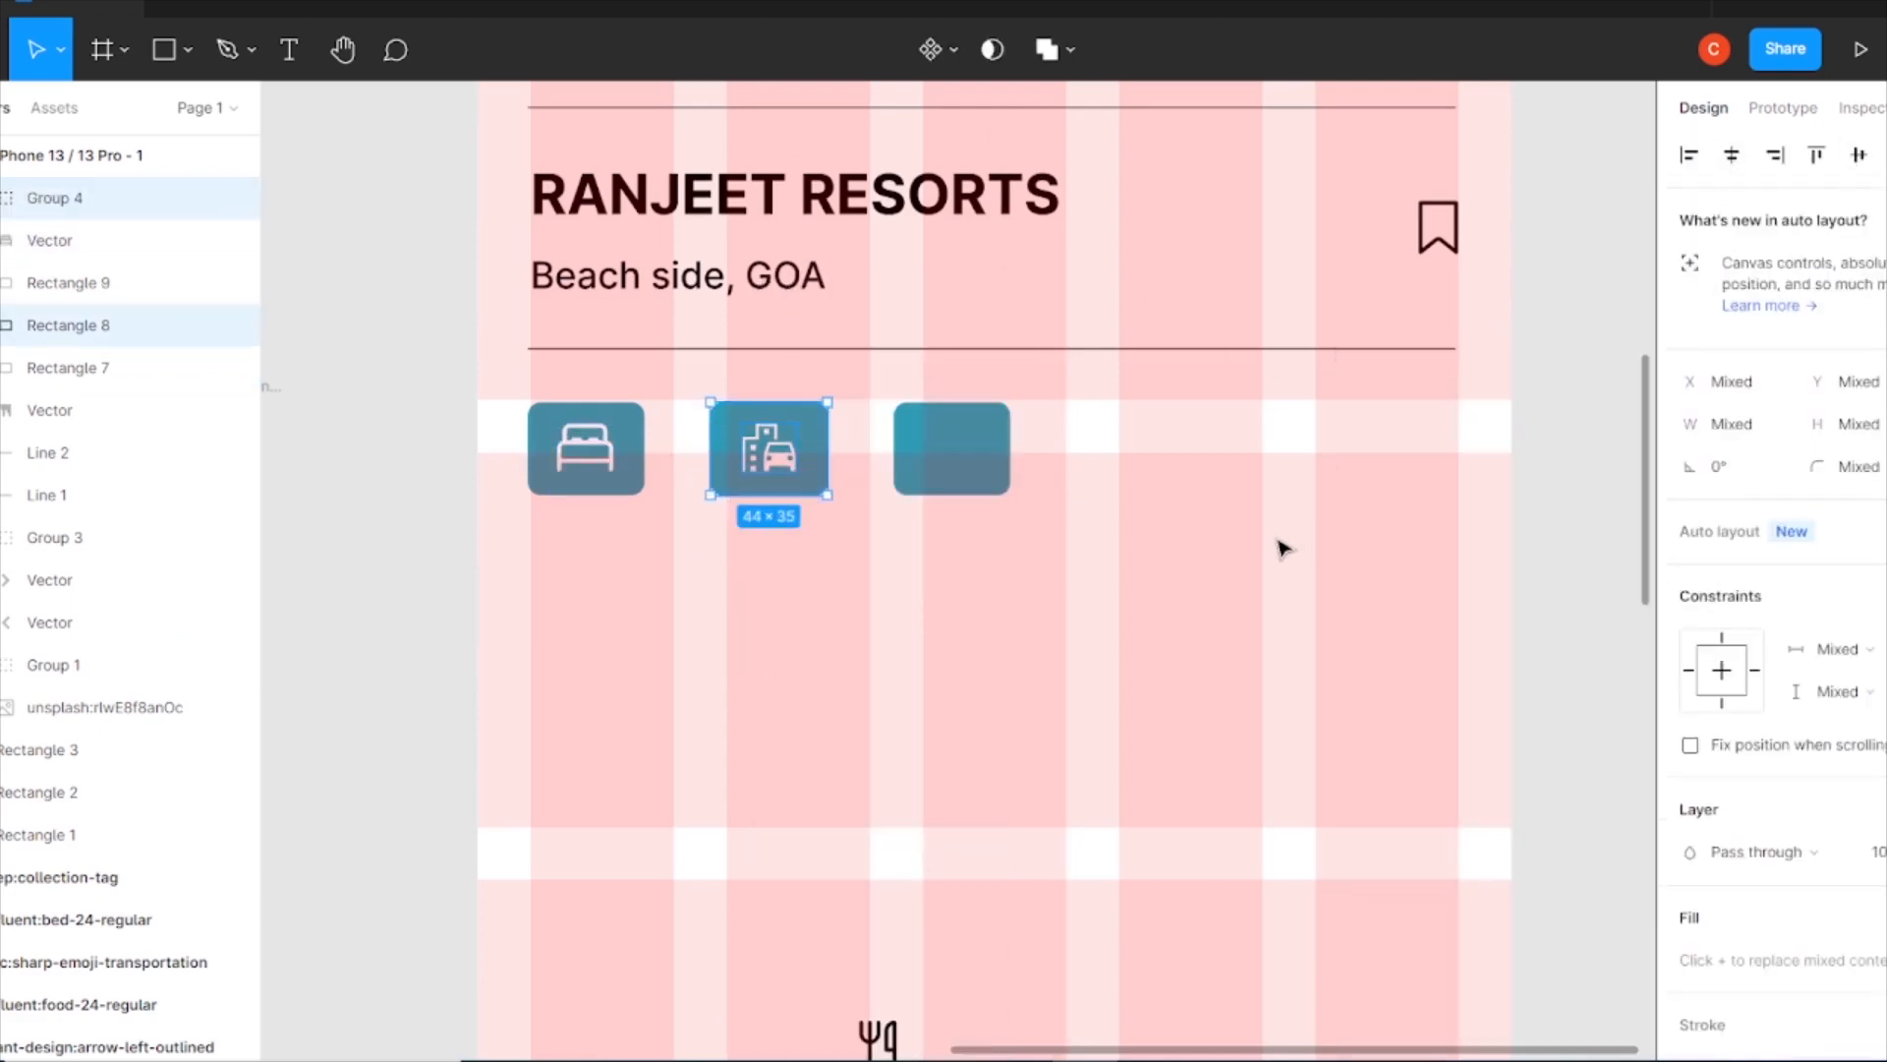
Bring the fork-and-knife icon to the front, place it on the third teal rectangle, and fill it white.
{"action": "left_click_drag", "start_coordinate": [899, 1037], "coordinate": [991, 639]}
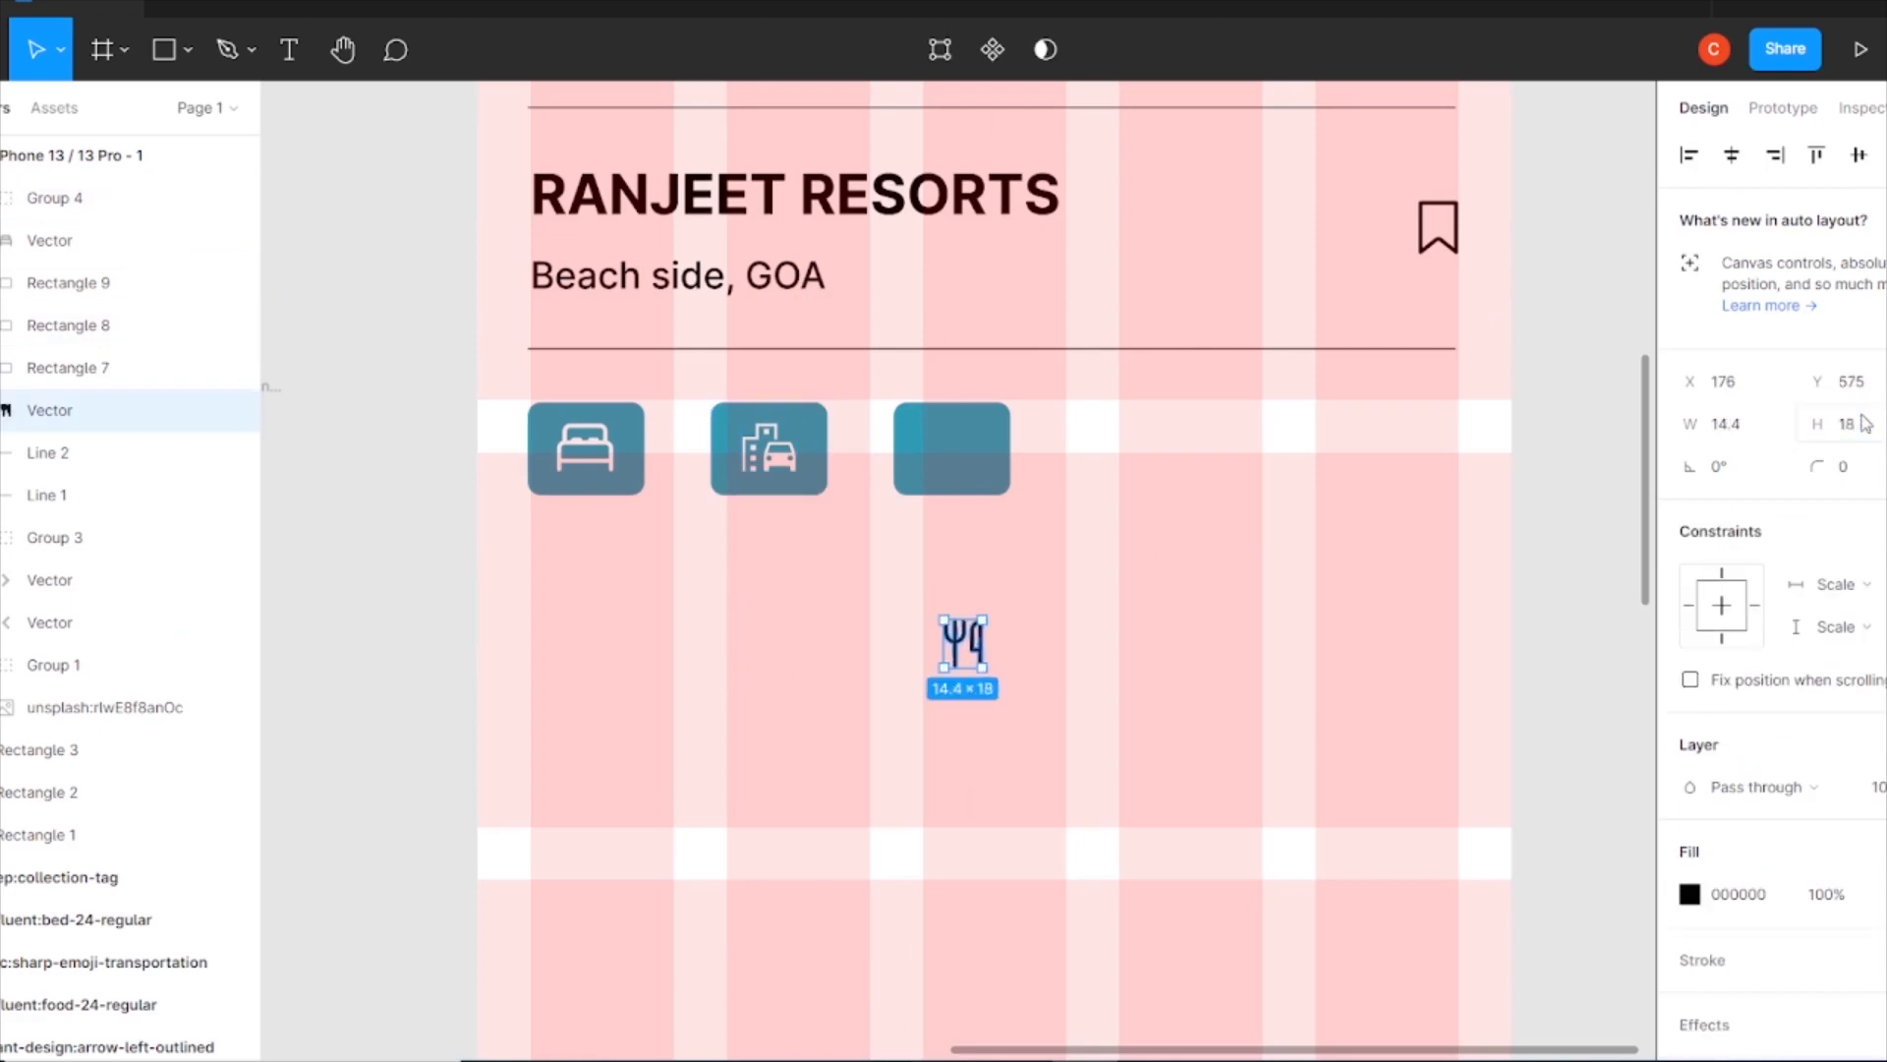
{"action": "right_click", "coordinate": [971, 650]}
{"action": "left_click", "coordinate": [1022, 516]}
{"action": "left_click_drag", "start_coordinate": [961, 641], "coordinate": [952, 447]}
{"action": "left_click", "coordinate": [1693, 894]}
{"action": "left_click_drag", "start_coordinate": [1406, 491], "coordinate": [1326, 397]}
{"action": "key", "text": "Escape"}
Group each icon with its rectangle and order the tiles as bed, fork-and-knife, building-and-car.
{"action": "left_click_drag", "start_coordinate": [800, 508], "coordinate": [1144, 458]}
{"action": "key", "text": "ctrl+g"}
{"action": "left_click_drag", "start_coordinate": [1017, 559], "coordinate": [946, 452]}
{"action": "key", "text": "ctrl+g"}
{"action": "left_click_drag", "start_coordinate": [513, 393], "coordinate": [600, 462]}
{"action": "key", "text": "ctrl+g"}
{"action": "left_click_drag", "start_coordinate": [969, 459], "coordinate": [794, 459]}
{"action": "left_click_drag", "start_coordinate": [1157, 460], "coordinate": [973, 460]}
Set the horizontal spacing between the three icon tiles to 20.
{"action": "left_click_drag", "start_coordinate": [1079, 600], "coordinate": [550, 383]}
{"action": "left_click_drag", "start_coordinate": [580, 560], "coordinate": [806, 433]}
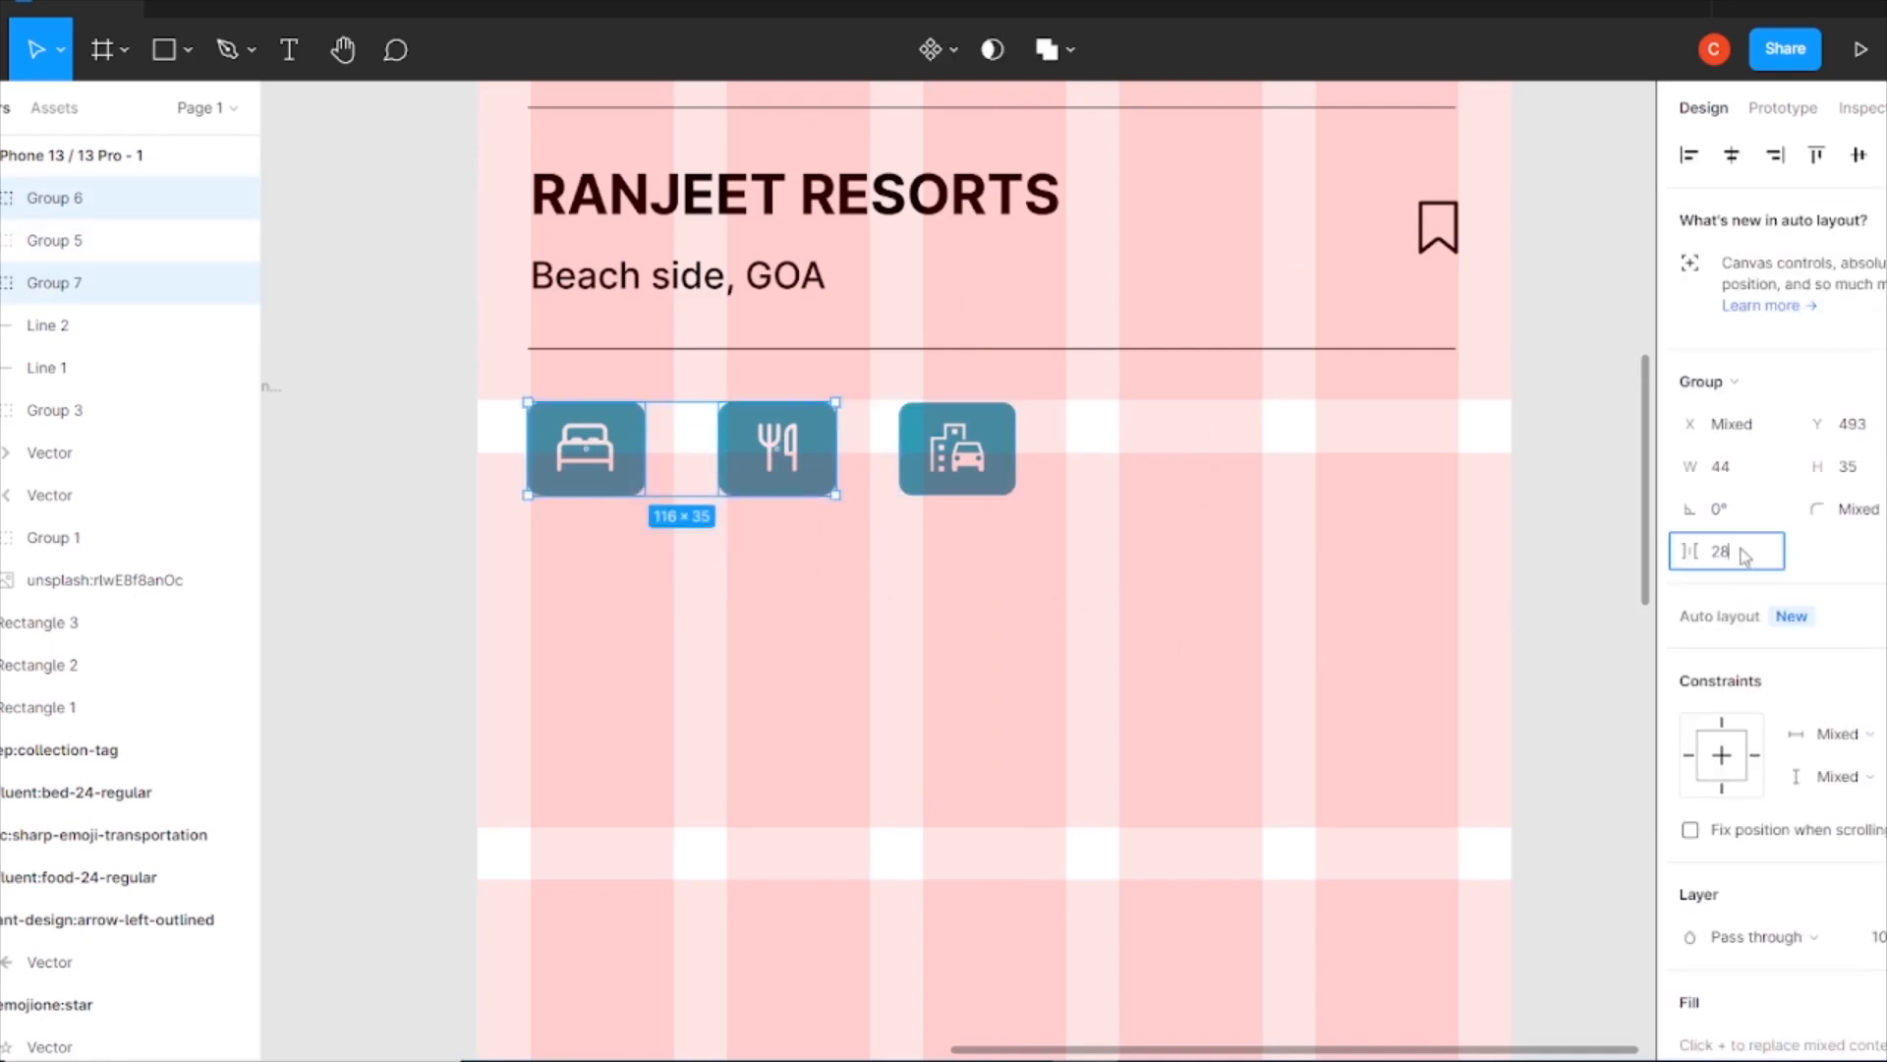
{"action": "left_click", "coordinate": [1740, 554]}
{"action": "type", "text": "20"}
{"action": "key", "text": "Return"}
{"action": "left_click_drag", "start_coordinate": [772, 565], "coordinate": [1030, 421]}
{"action": "left_click", "coordinate": [1767, 557]}
{"action": "type", "text": "20"}
{"action": "key", "text": "Return"}
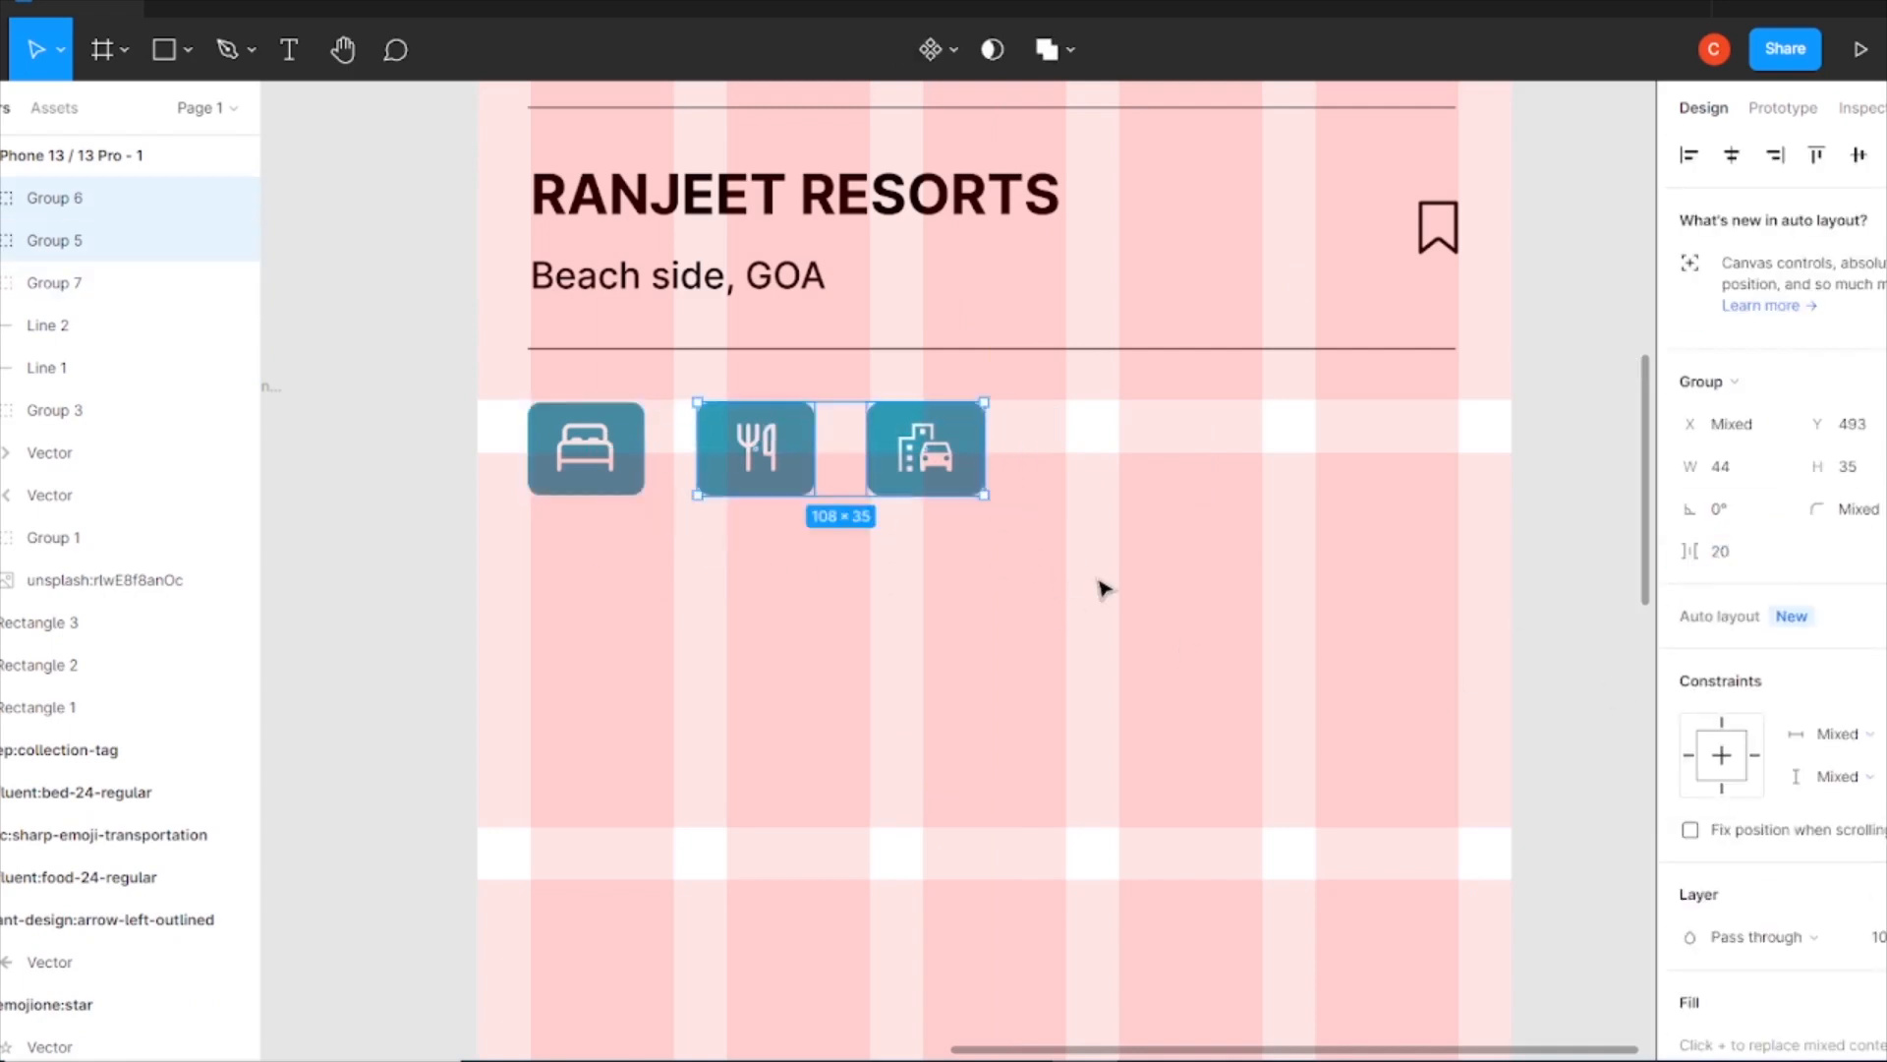
{"action": "left_click", "coordinate": [1119, 570]}
Recolour both divider lines with the teal used on the icon tiles.
{"action": "left_click", "coordinate": [1164, 108]}
{"action": "left_click", "coordinate": [1228, 348], "text": "shift"}
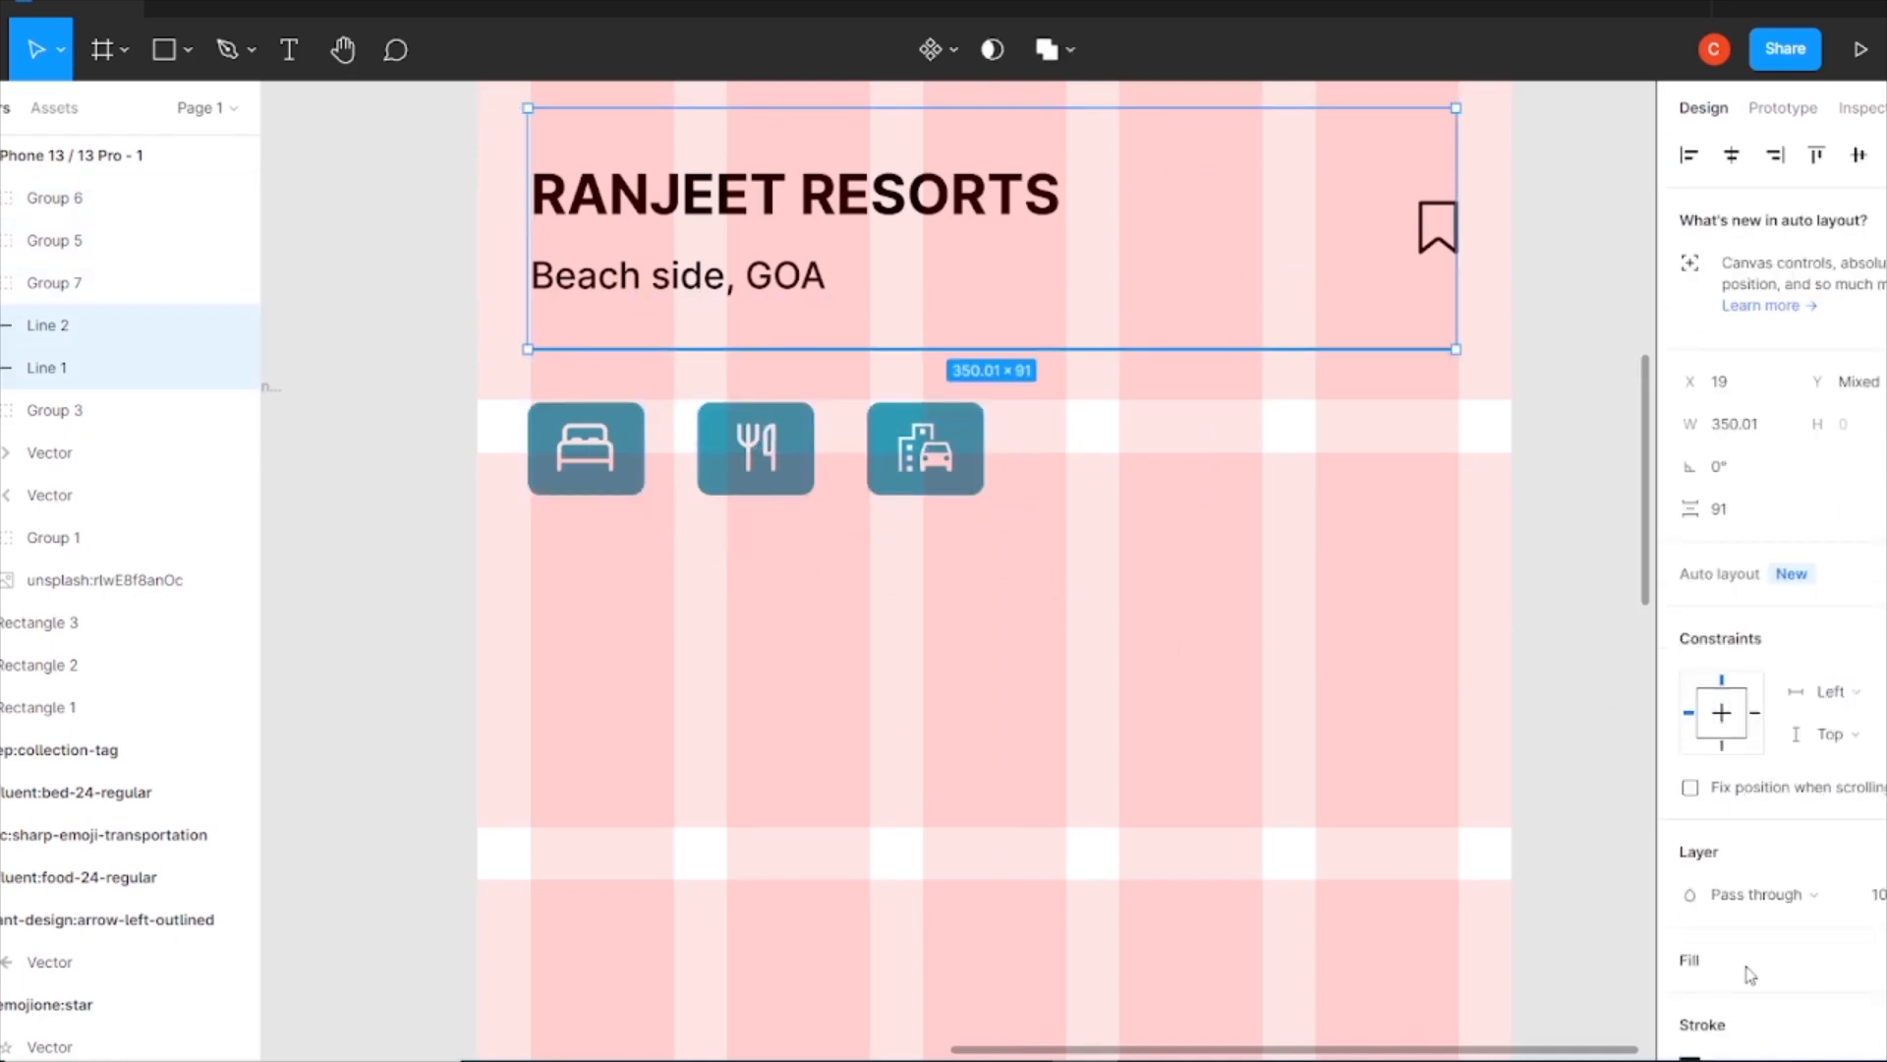
{"action": "scroll", "coordinate": [1730, 718], "scroll_direction": "down", "scroll_amount": 3}
{"action": "left_click", "coordinate": [1690, 745]}
{"action": "left_click", "coordinate": [1631, 368]}
Recolour the resort title with the teal sampled from an icon tile.
{"action": "double_click", "coordinate": [695, 194]}
{"action": "double_click", "coordinate": [695, 194]}
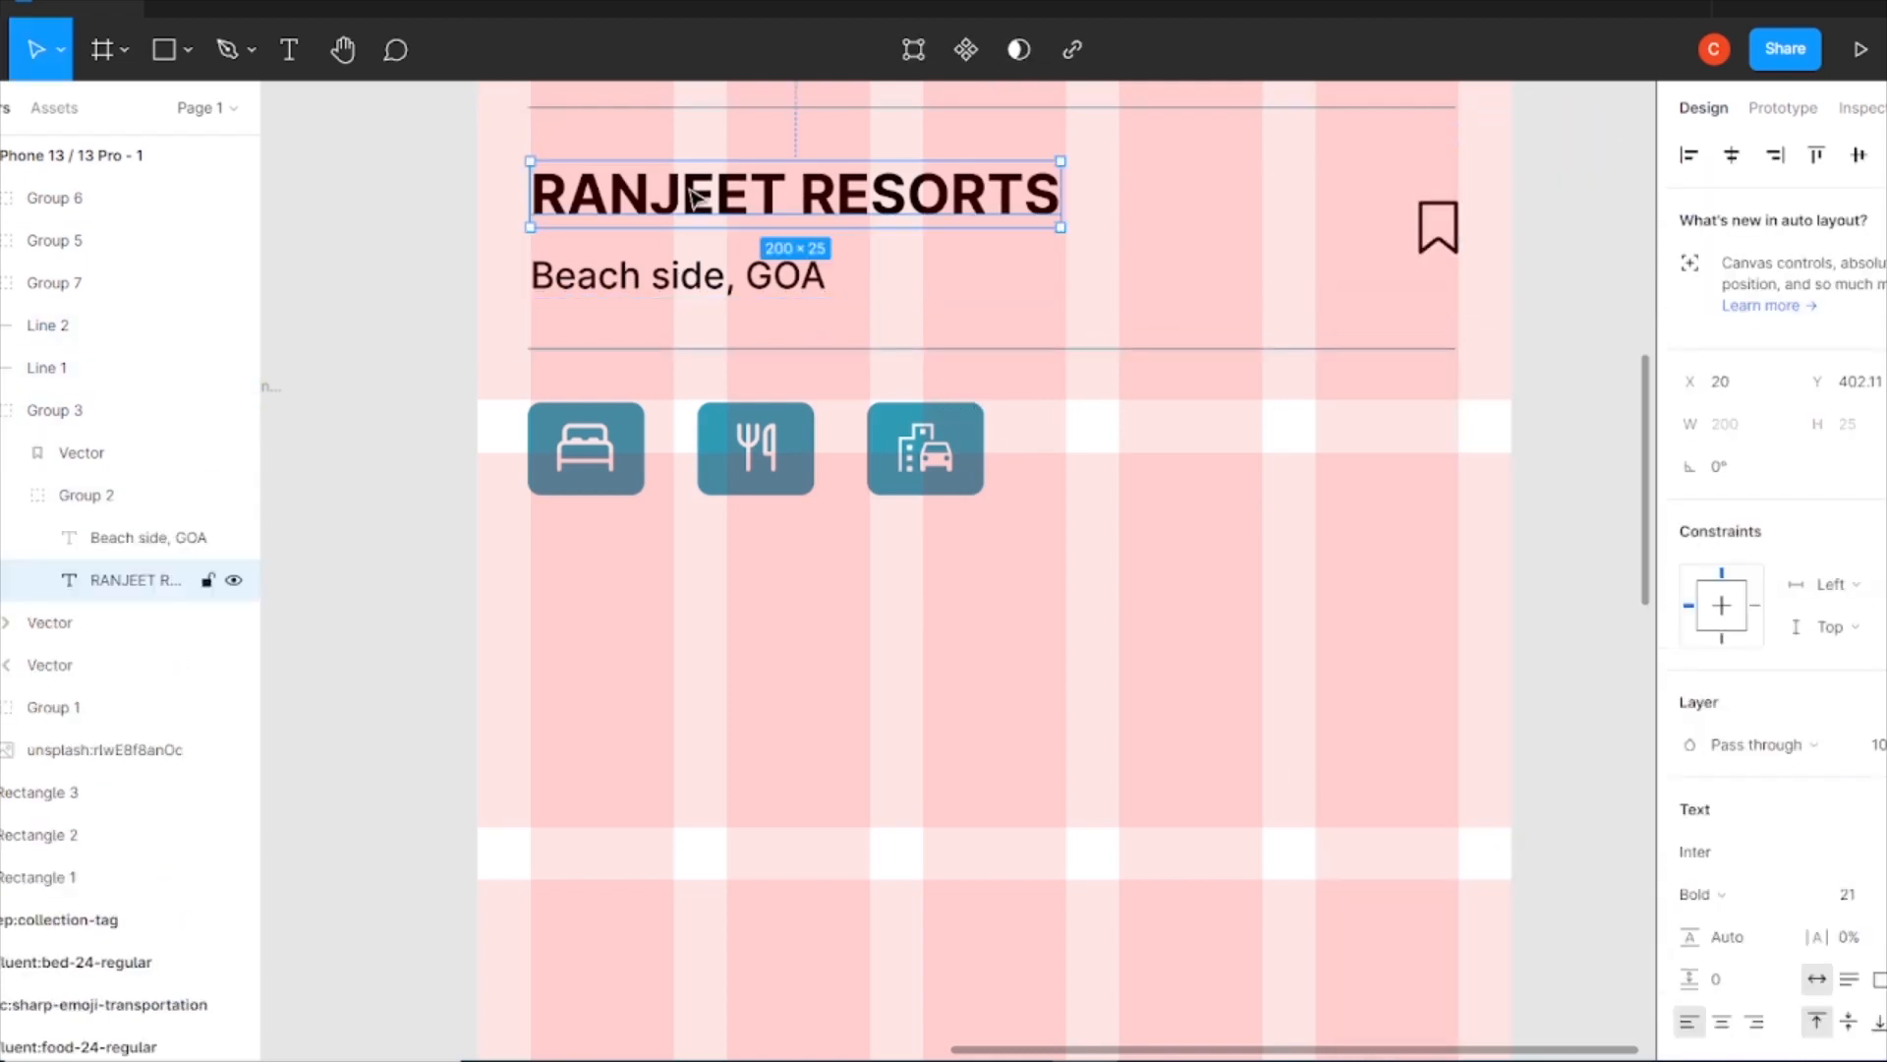
{"action": "scroll", "coordinate": [1720, 590], "scroll_direction": "down", "scroll_amount": 4}
{"action": "left_click", "coordinate": [1690, 764]}
{"action": "left_click", "coordinate": [1377, 764]}
{"action": "left_click", "coordinate": [728, 429]}
Change the "Beach side, GOA" text fill to grey 707070.
{"action": "left_click", "coordinate": [148, 537]}
{"action": "left_click", "coordinate": [1690, 765]}
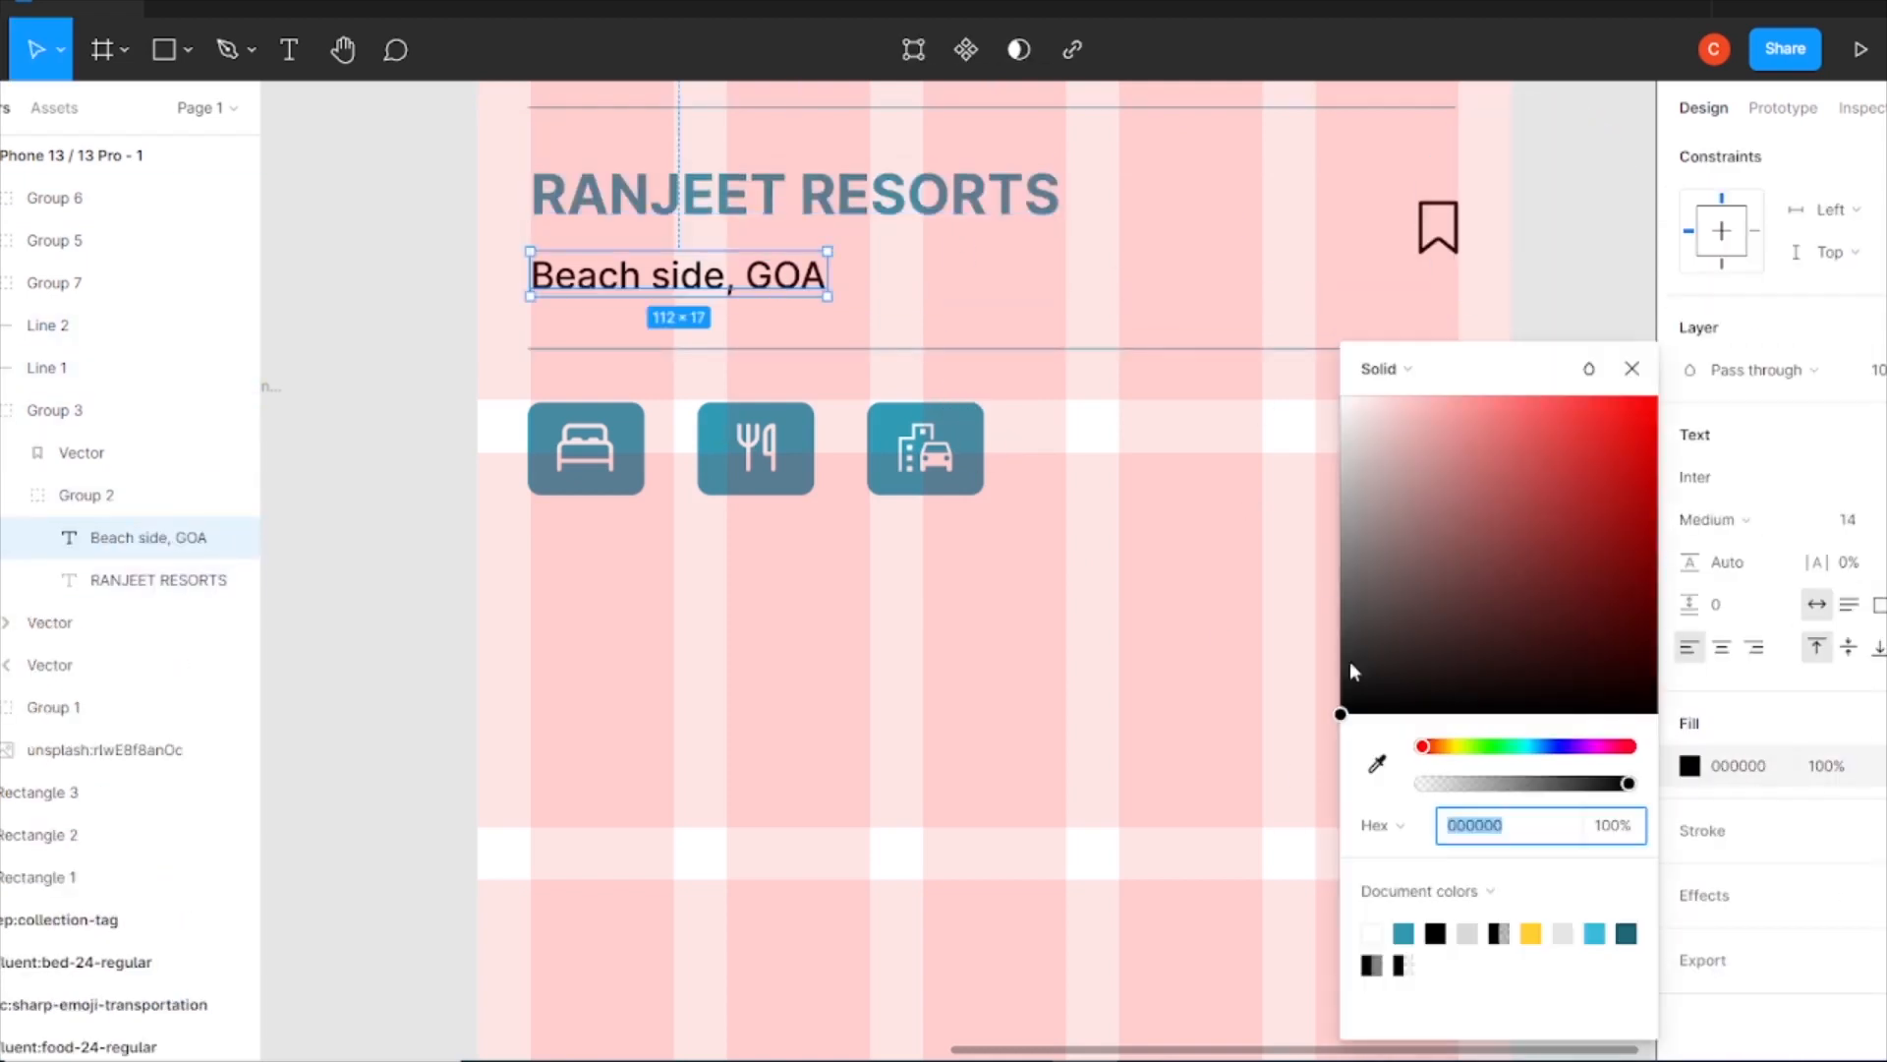
{"action": "left_click", "coordinate": [1340, 575]}
Recolour the bookmark icon with the grey 707070 sampled from the location text.
{"action": "left_click", "coordinate": [1438, 226]}
{"action": "left_click", "coordinate": [1690, 765]}
{"action": "left_click", "coordinate": [1472, 825]}
{"action": "left_click", "coordinate": [1377, 763]}
{"action": "left_click", "coordinate": [812, 288]}
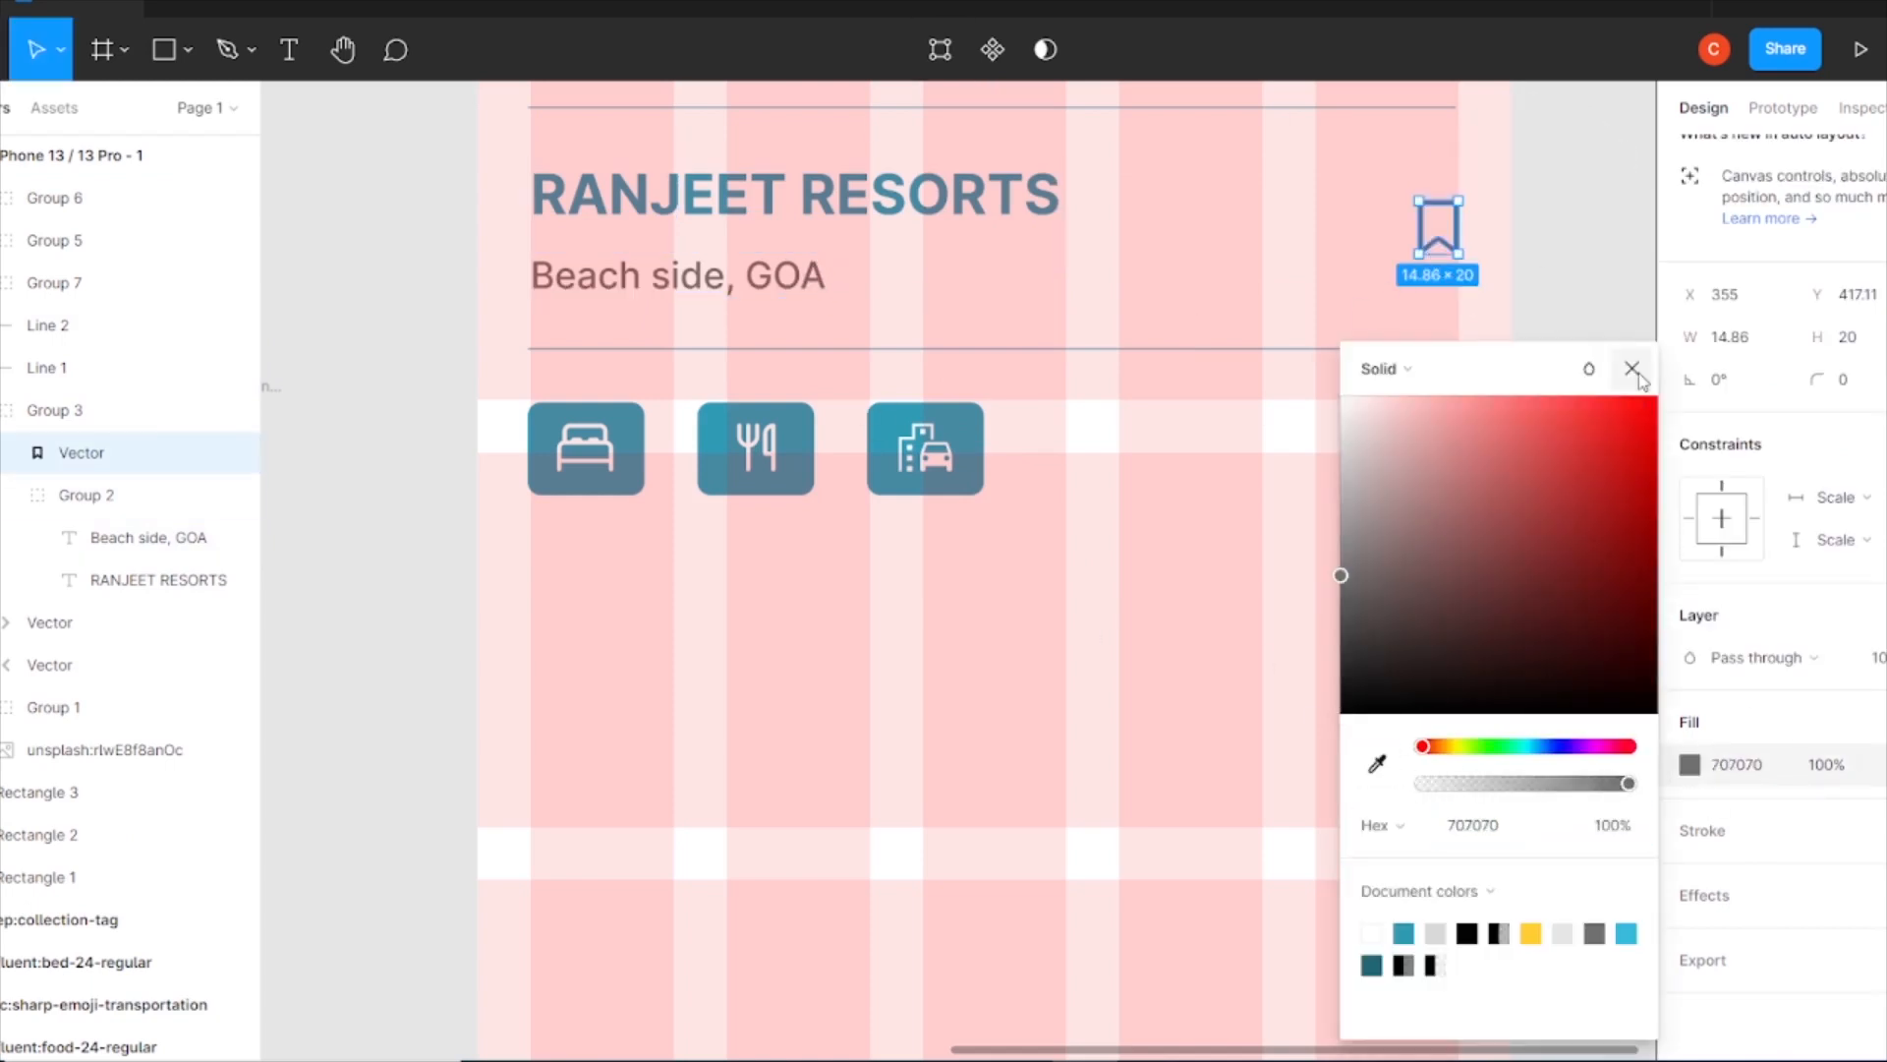
Recolour both carousel chevrons with the teal 319BB5 sampled from an icon tile.
{"action": "scroll", "coordinate": [982, 491], "scroll_direction": "up", "scroll_amount": 3}
{"action": "left_click", "coordinate": [1438, 145]}
{"action": "left_click", "coordinate": [546, 145], "text": "shift"}
{"action": "left_click", "coordinate": [1689, 915]}
{"action": "left_click", "coordinate": [1380, 765]}
{"action": "left_click", "coordinate": [981, 626]}
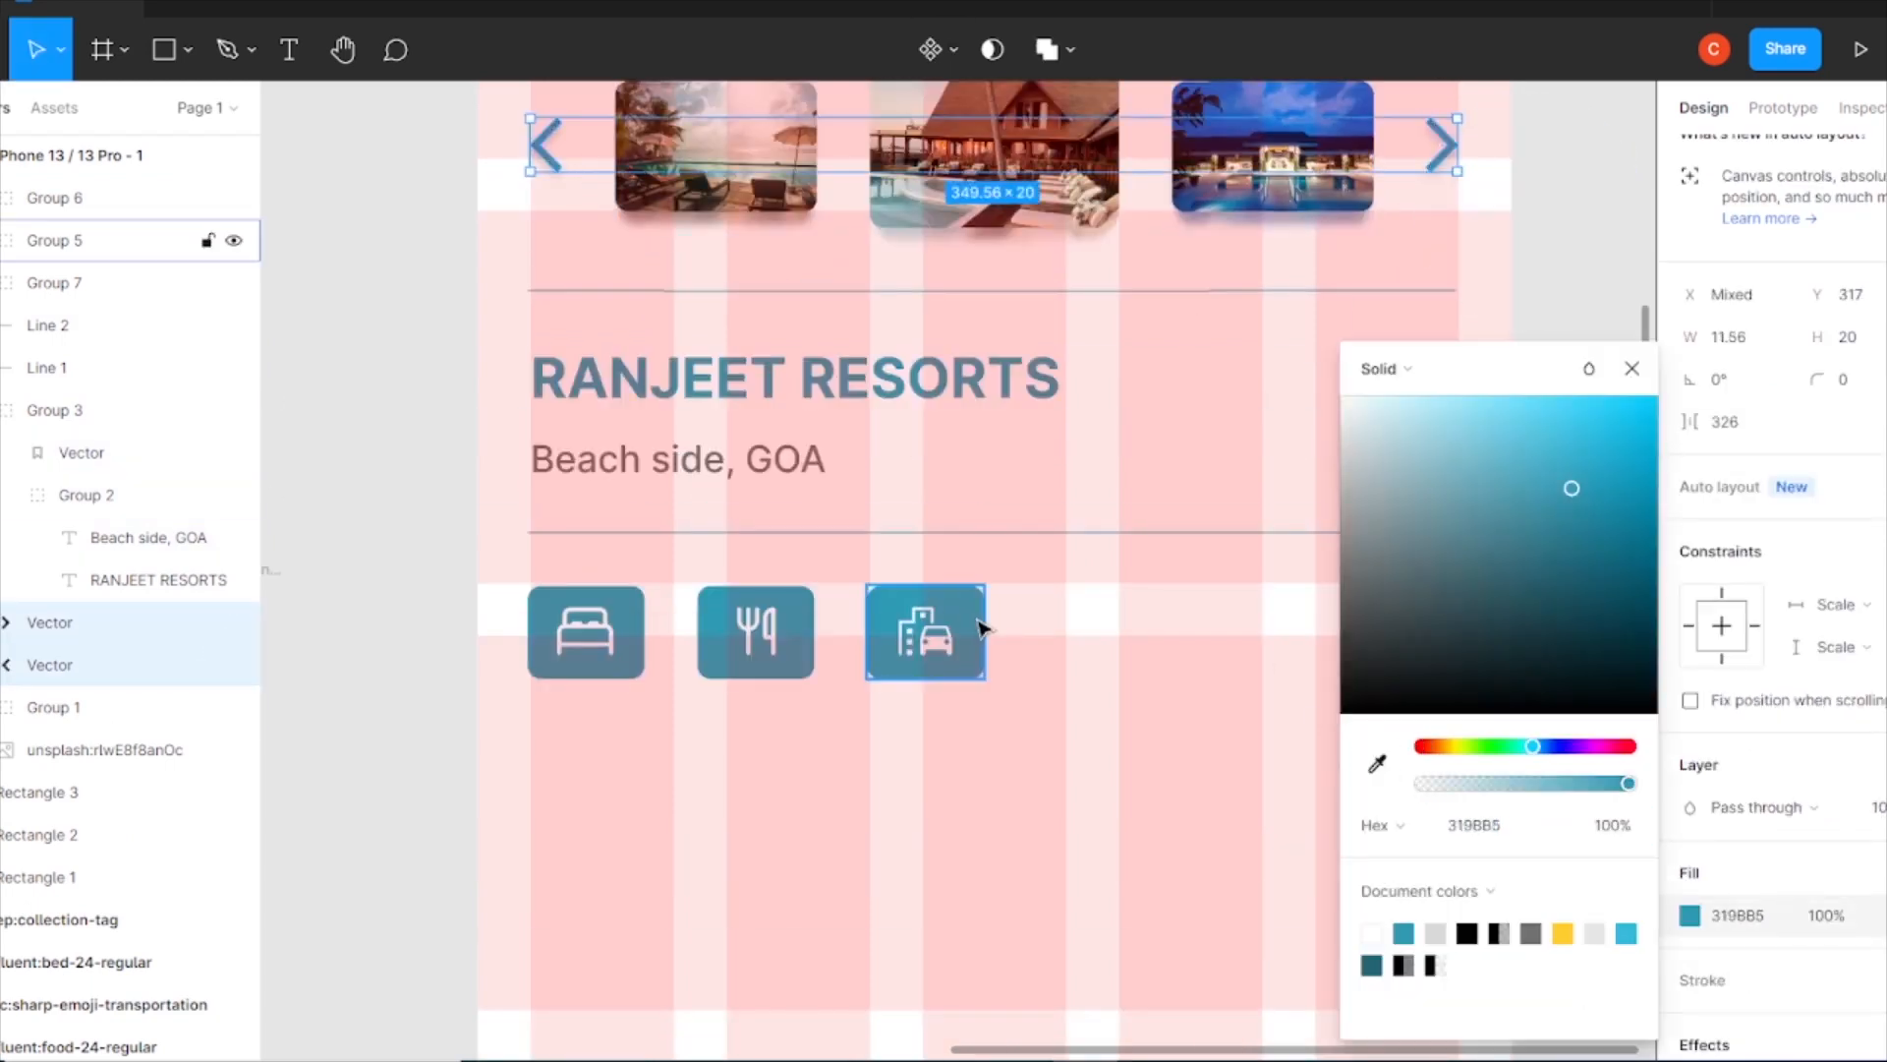
{"action": "left_click", "coordinate": [1377, 763]}
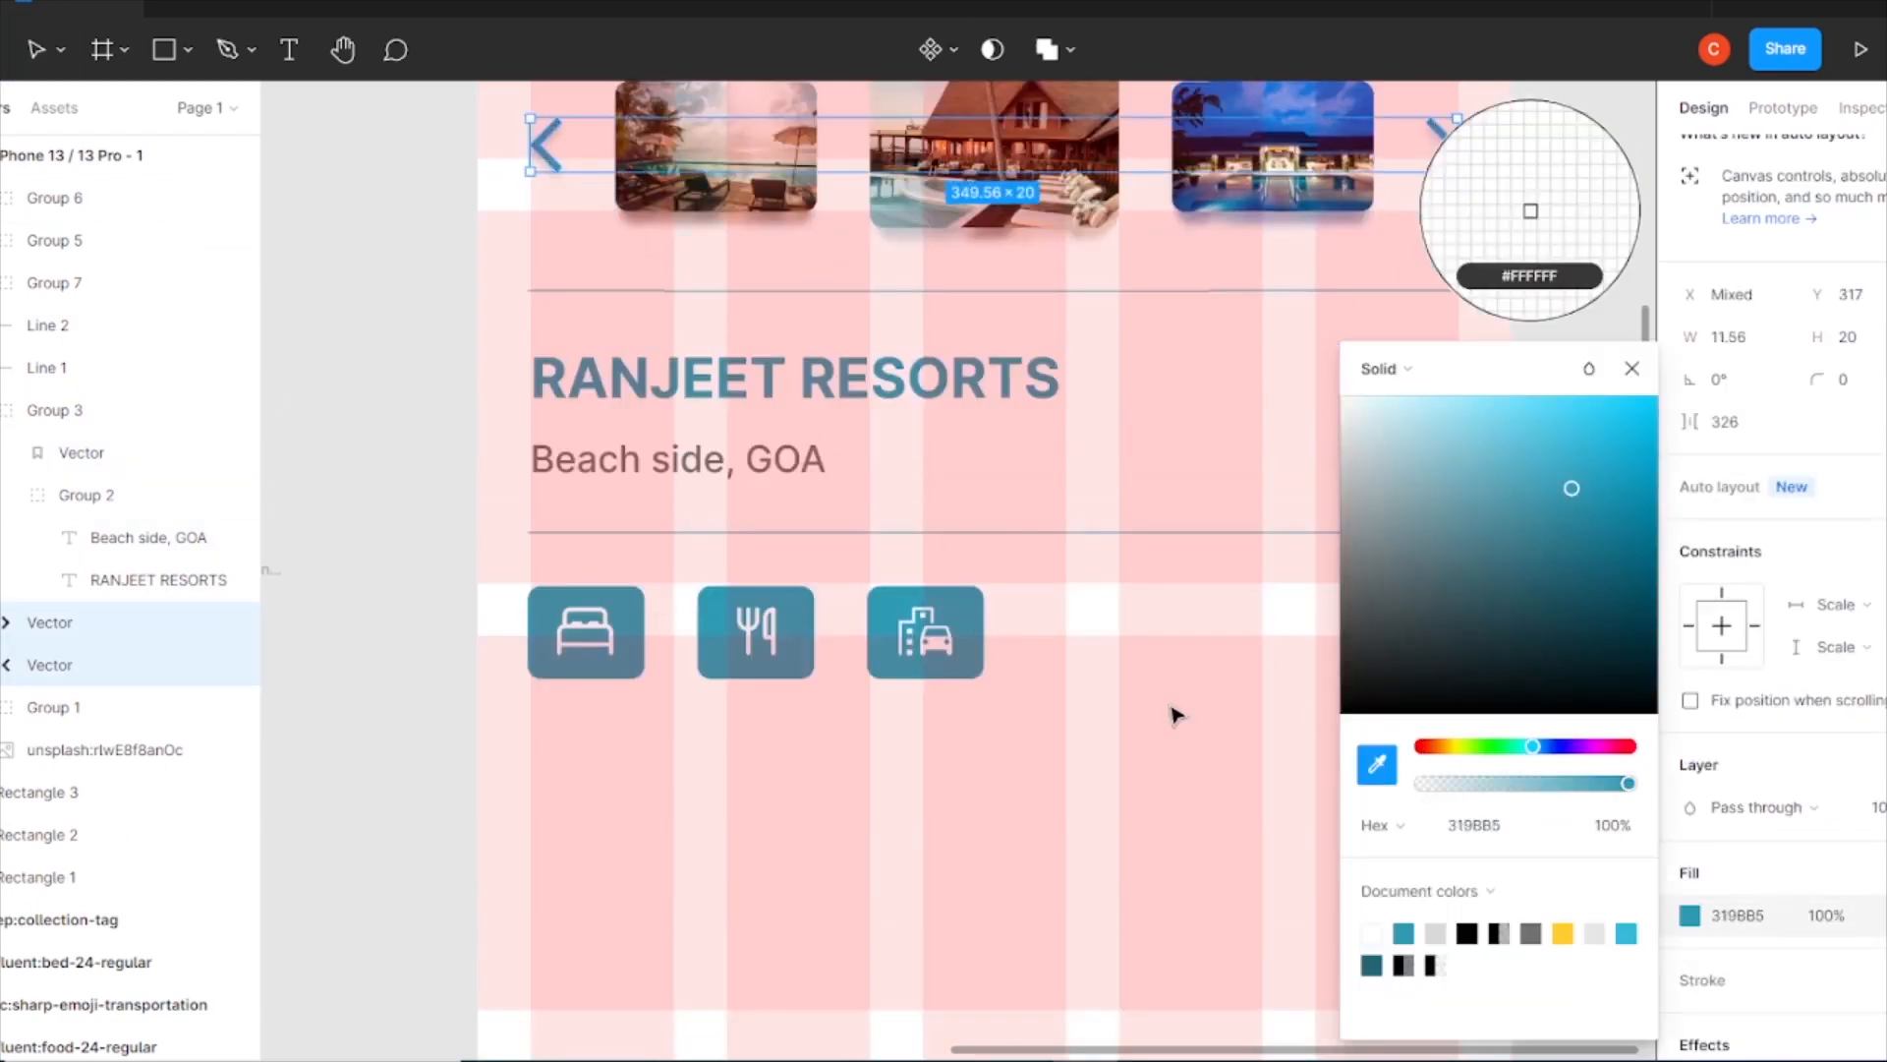
Recolour both carousel chevrons with the grey sampled from the "Beach side, GOA" text.
{"action": "left_click", "coordinate": [801, 462]}
{"action": "left_click", "coordinate": [1630, 369]}
{"action": "left_click", "coordinate": [1605, 379]}
{"action": "key", "text": "minus"}
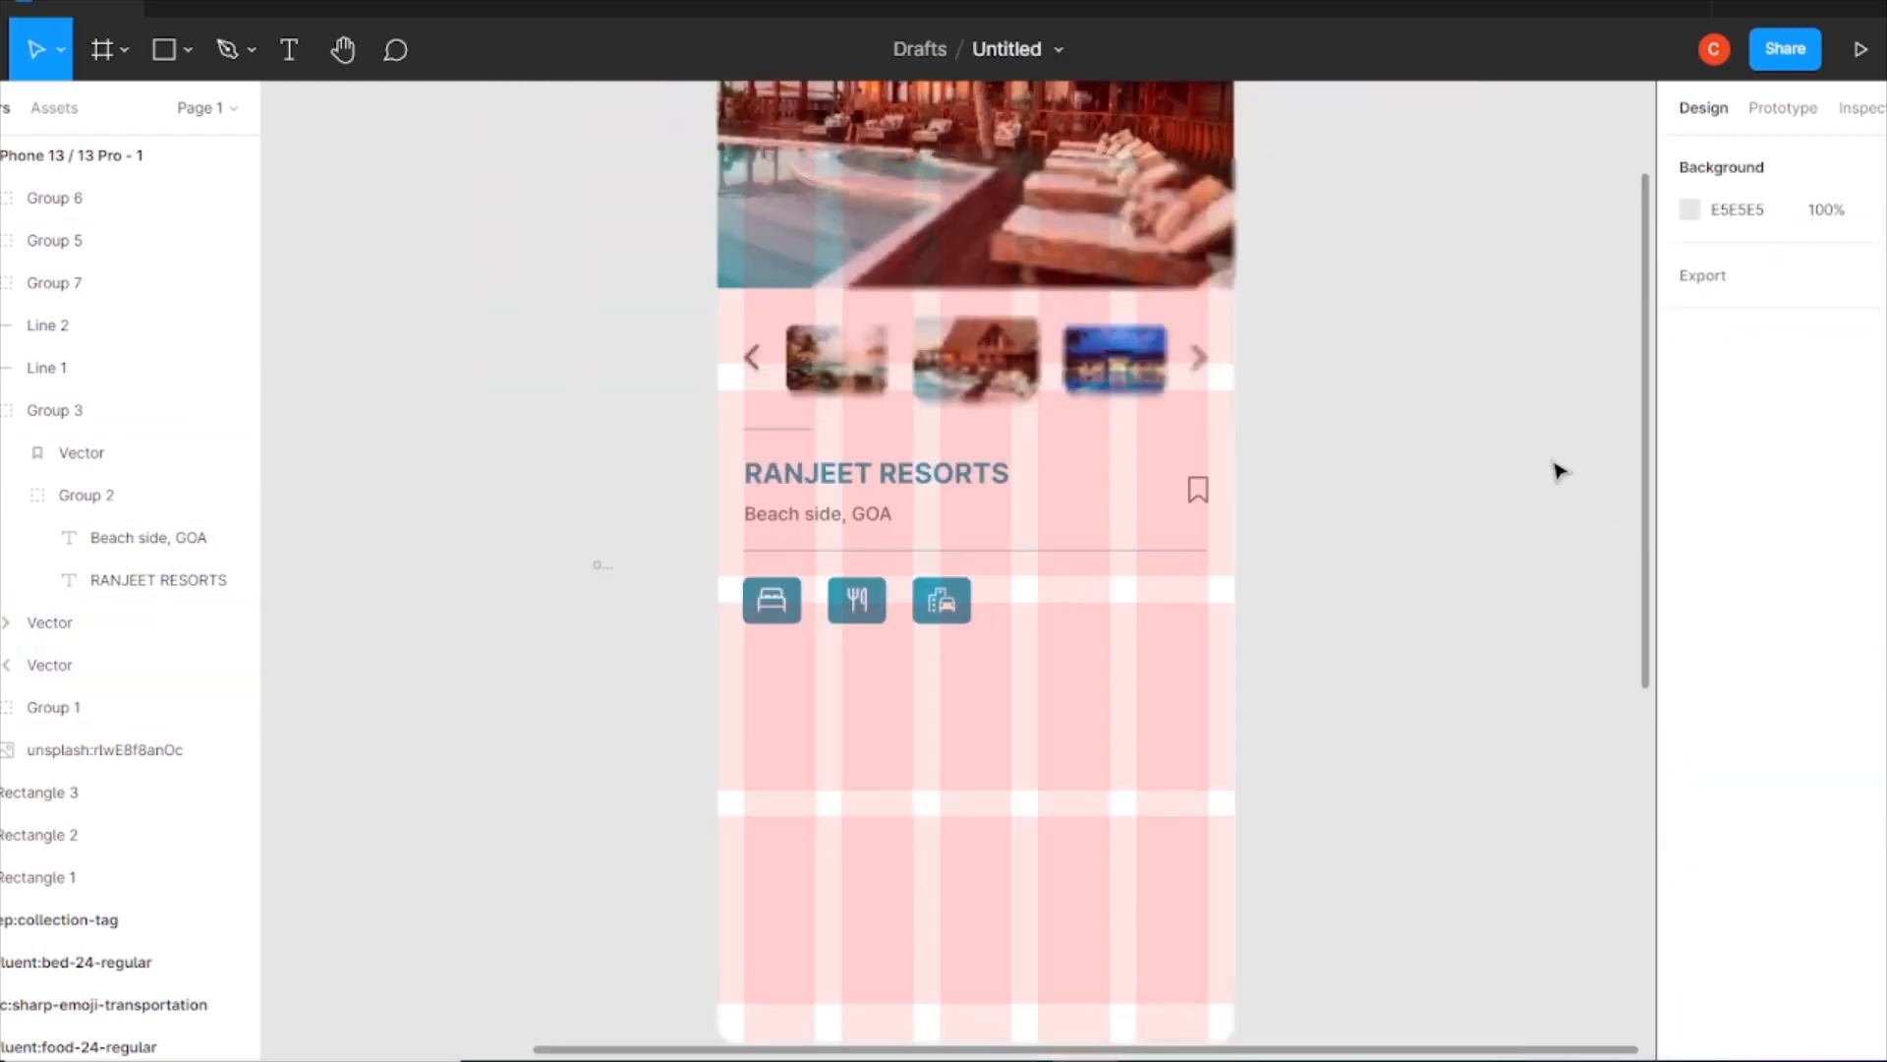
Add a size 16 "Description" heading below the amenity tiles, aligned with the left margin at X 20.
{"action": "scroll", "coordinate": [1573, 491], "scroll_direction": "down", "scroll_amount": 2}
{"action": "left_click", "coordinate": [289, 49]}
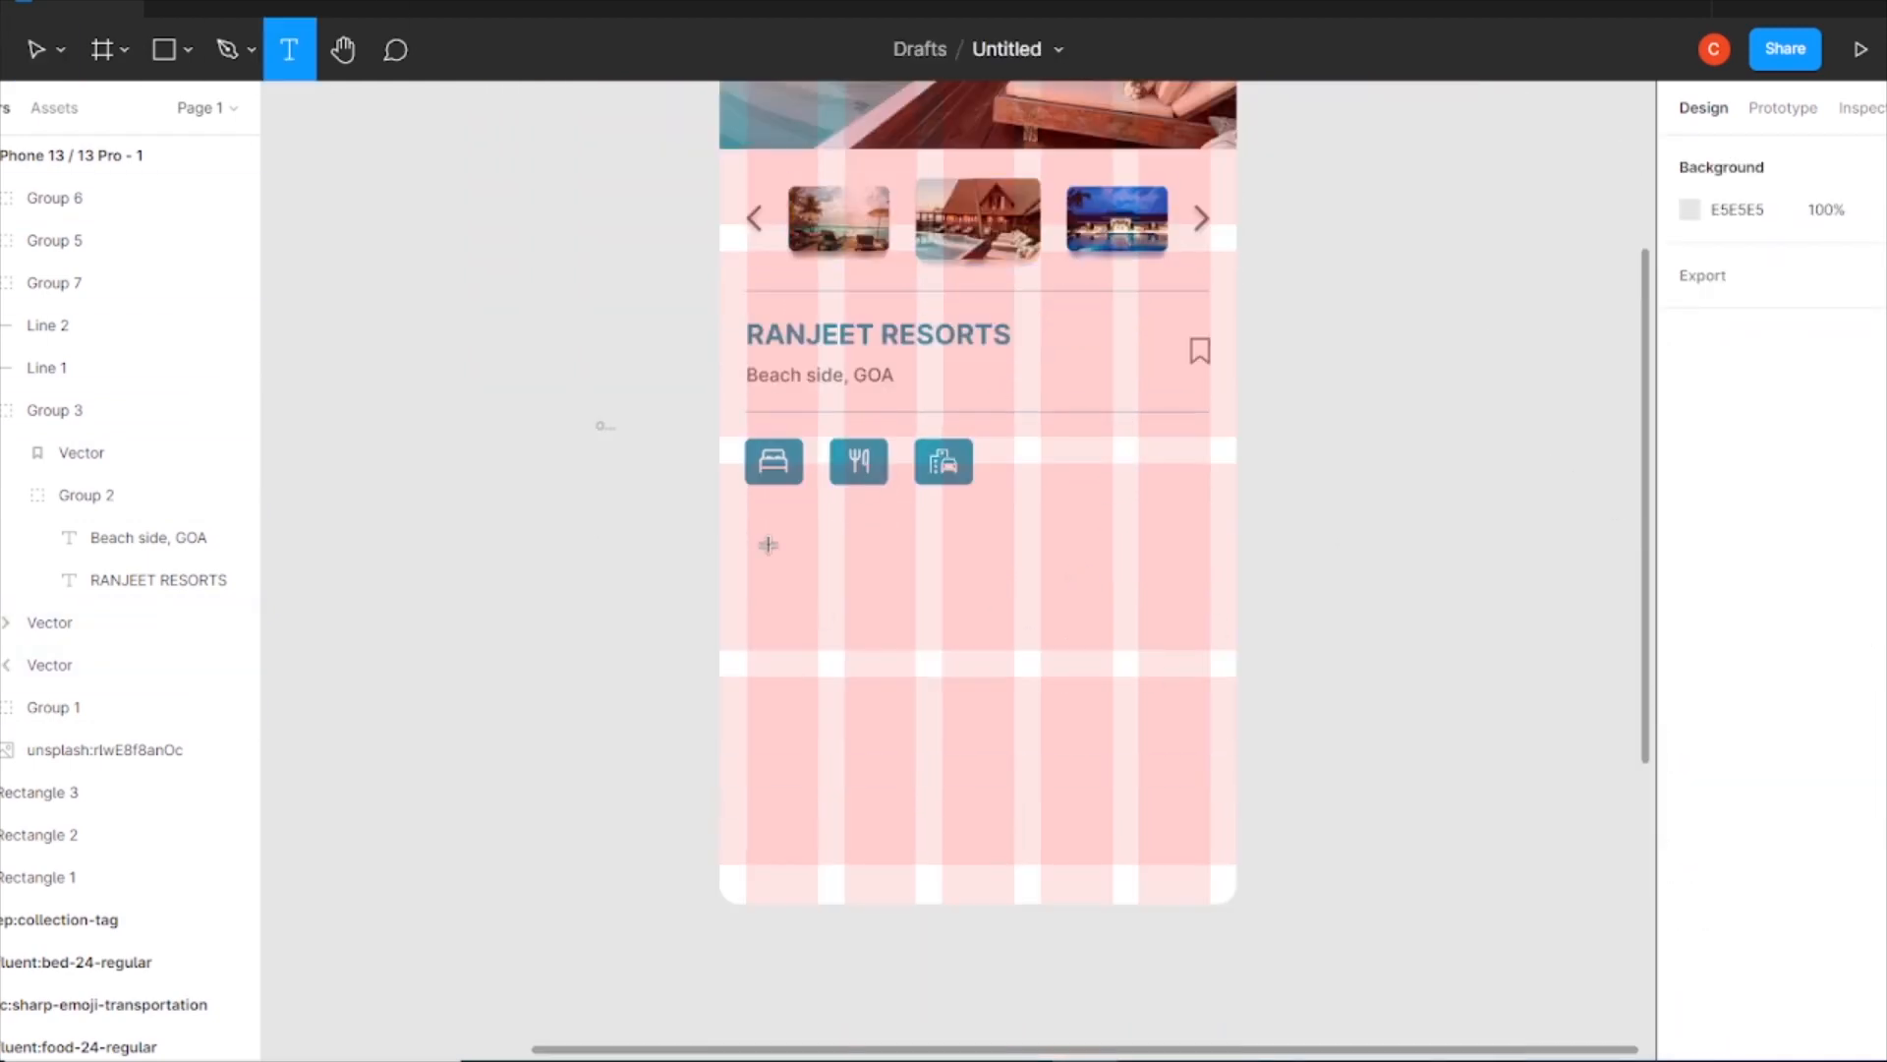
{"action": "left_click", "coordinate": [845, 568]}
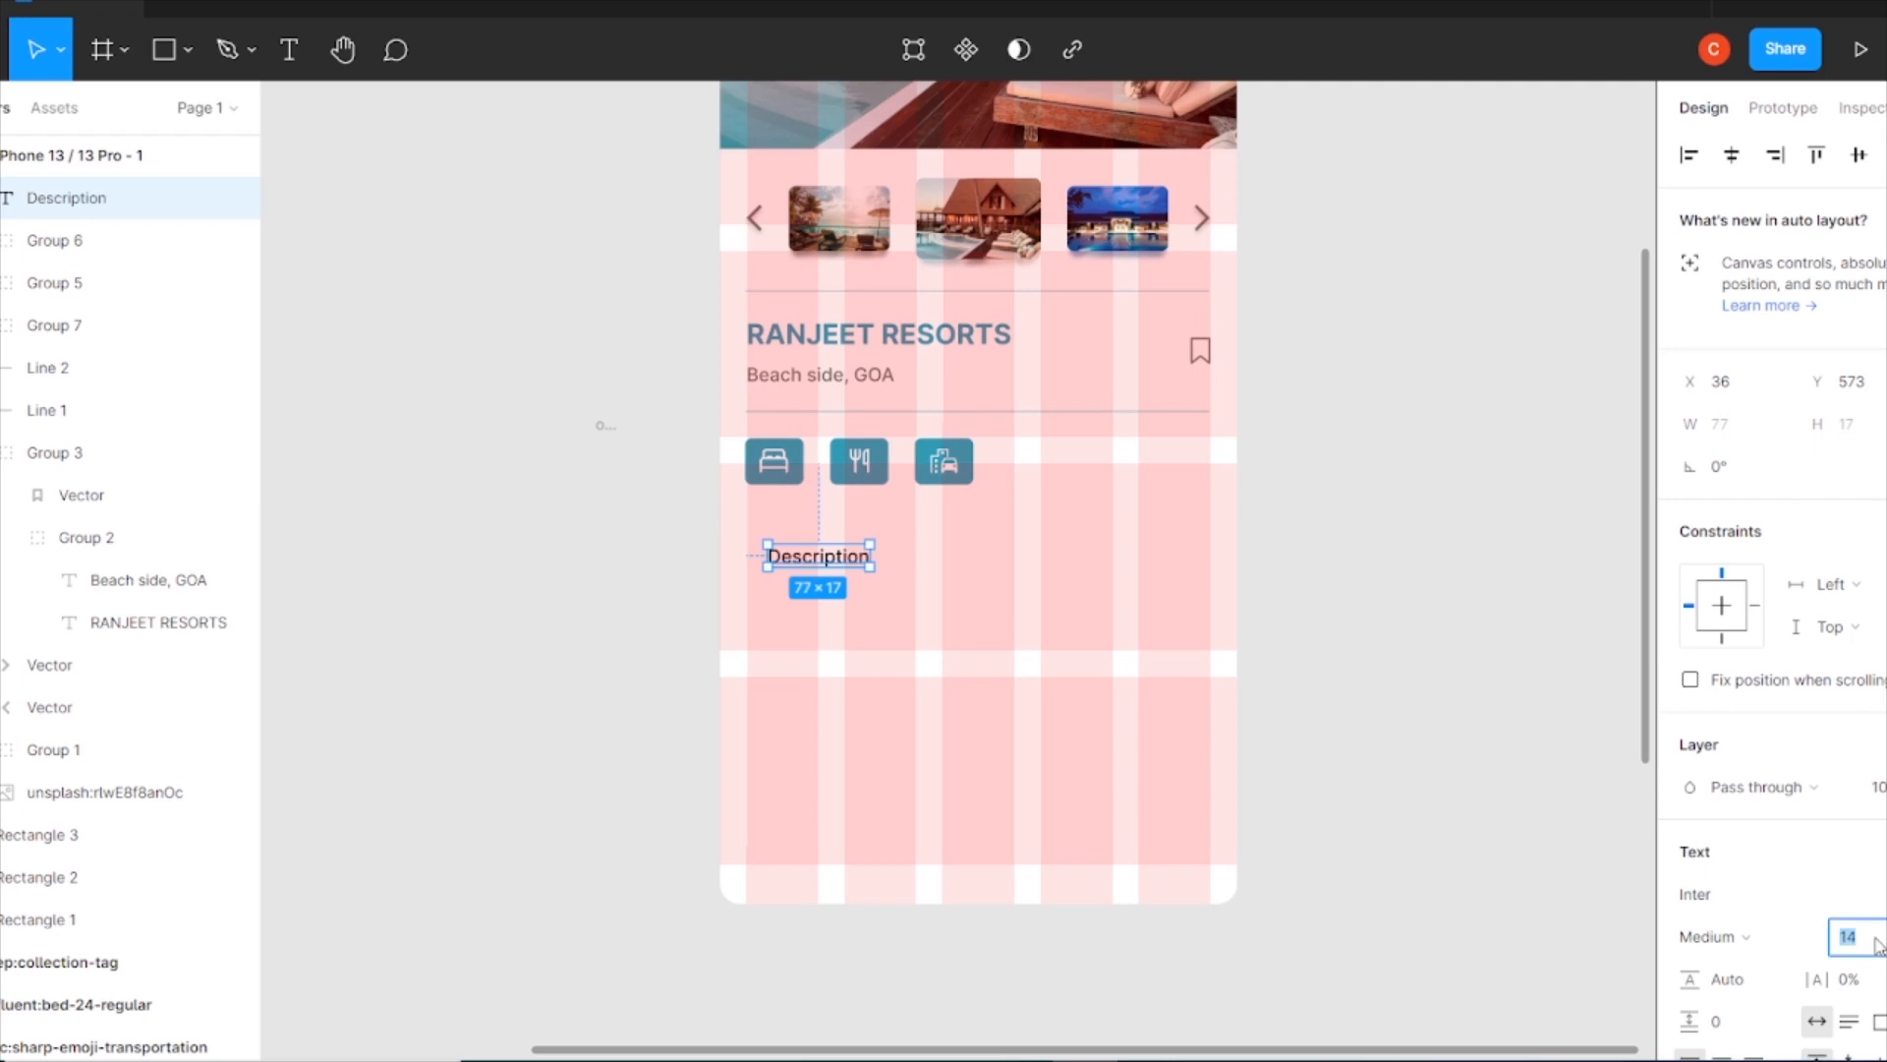
{"action": "left_click_drag", "start_coordinate": [826, 557], "coordinate": [805, 523]}
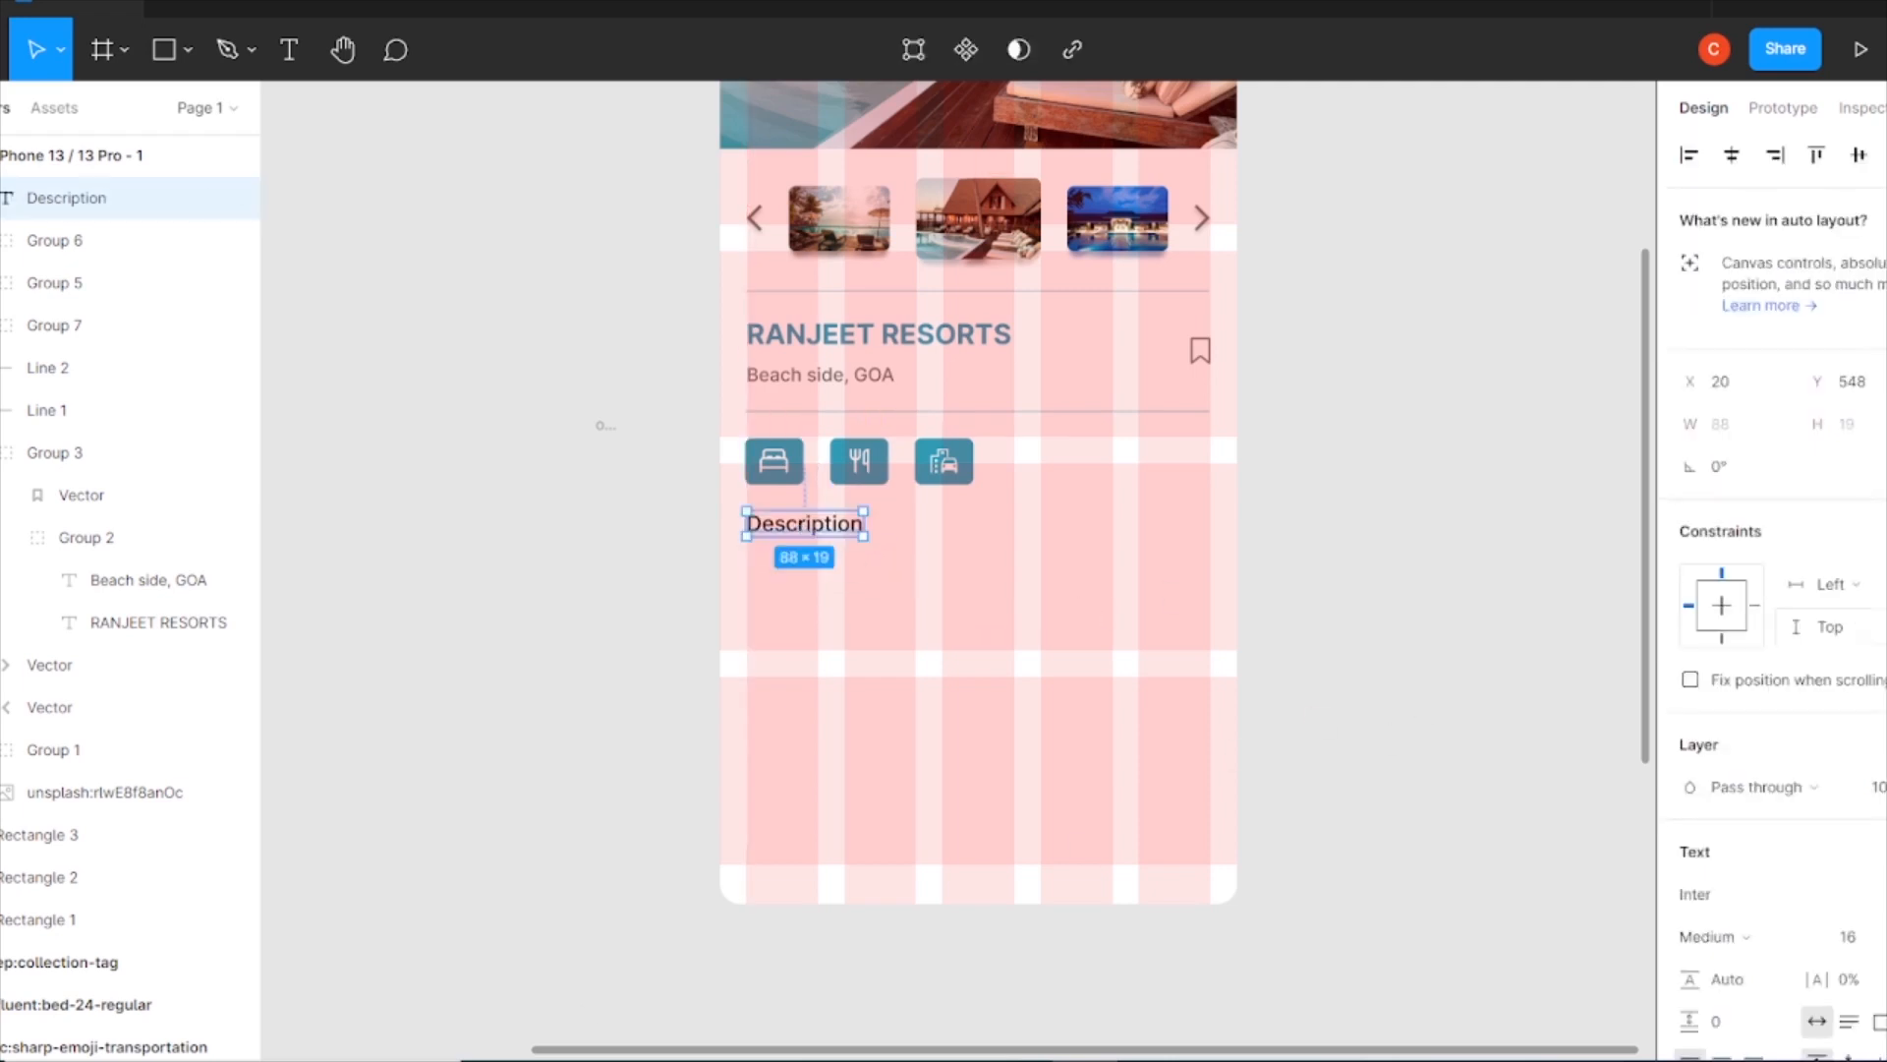
Change the "Description" heading's fill to near-black 262626.
{"action": "scroll", "coordinate": [1784, 632], "scroll_direction": "down", "scroll_amount": 5}
{"action": "left_click", "coordinate": [1689, 766]}
{"action": "left_click_drag", "start_coordinate": [1329, 664], "coordinate": [1331, 668]}
{"action": "left_click", "coordinate": [1298, 639]}
Create a 350 × 200 text box under the "Description" heading and open the Content Reel plugin for it.
{"action": "left_click", "coordinate": [289, 49]}
{"action": "left_click_drag", "start_coordinate": [747, 562], "coordinate": [1213, 827]}
{"action": "right_click", "coordinate": [1359, 319]}
{"action": "key", "text": "Escape"}
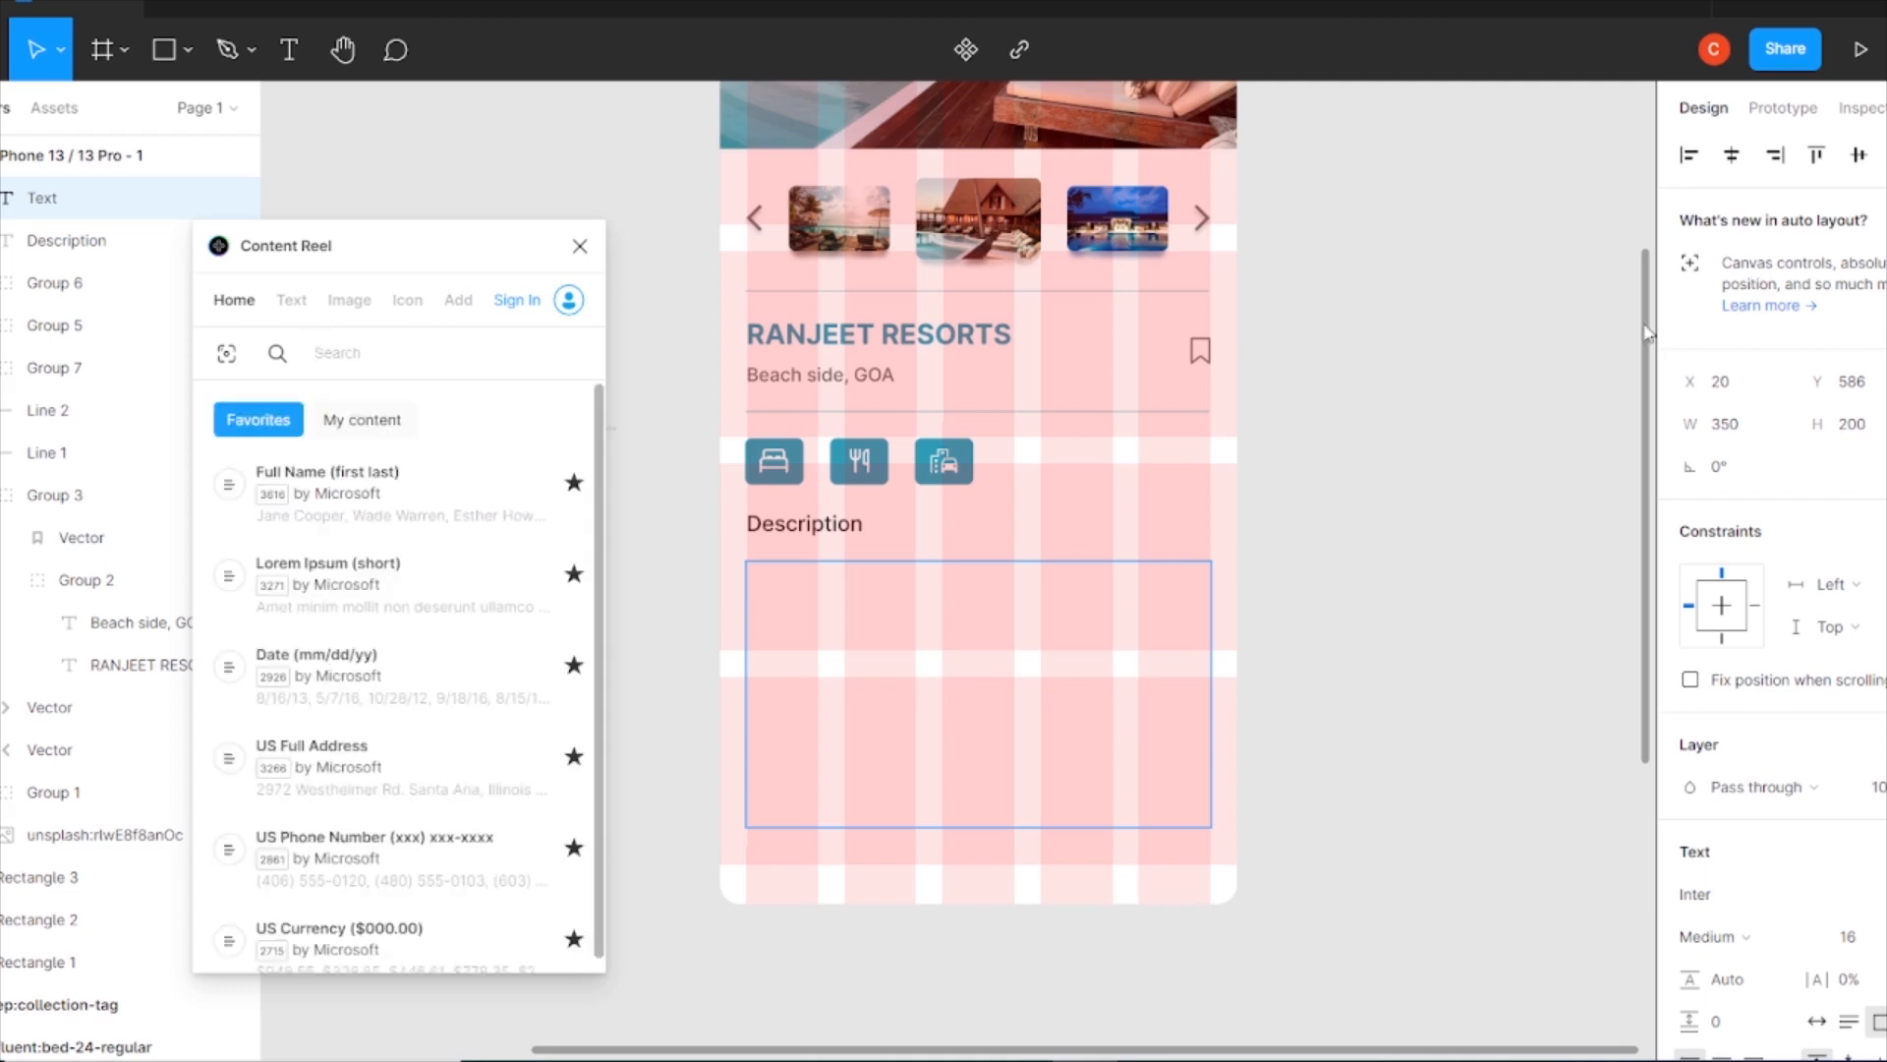
Fill the text box with the Lorem Ipsum (short) sample and return to the content list.
{"action": "left_click", "coordinate": [403, 582]}
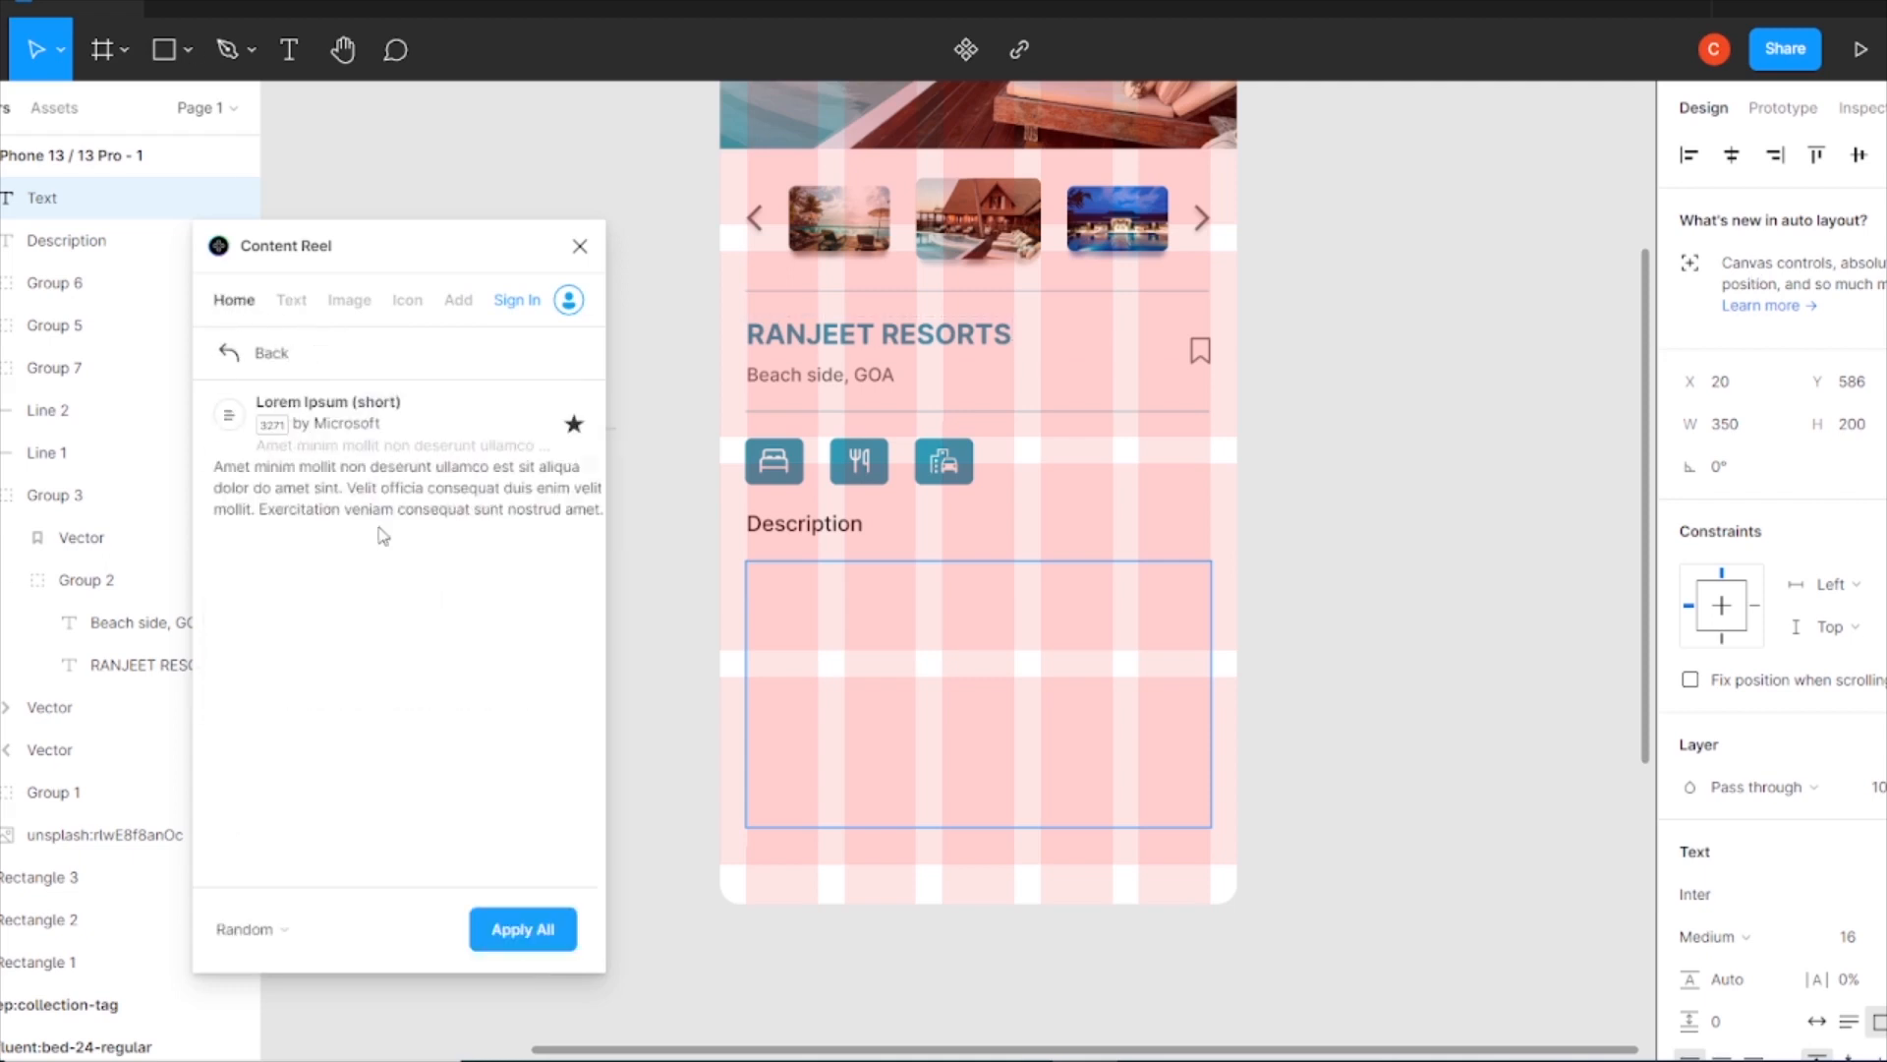
{"action": "left_click", "coordinate": [552, 934]}
{"action": "left_click", "coordinate": [242, 346]}
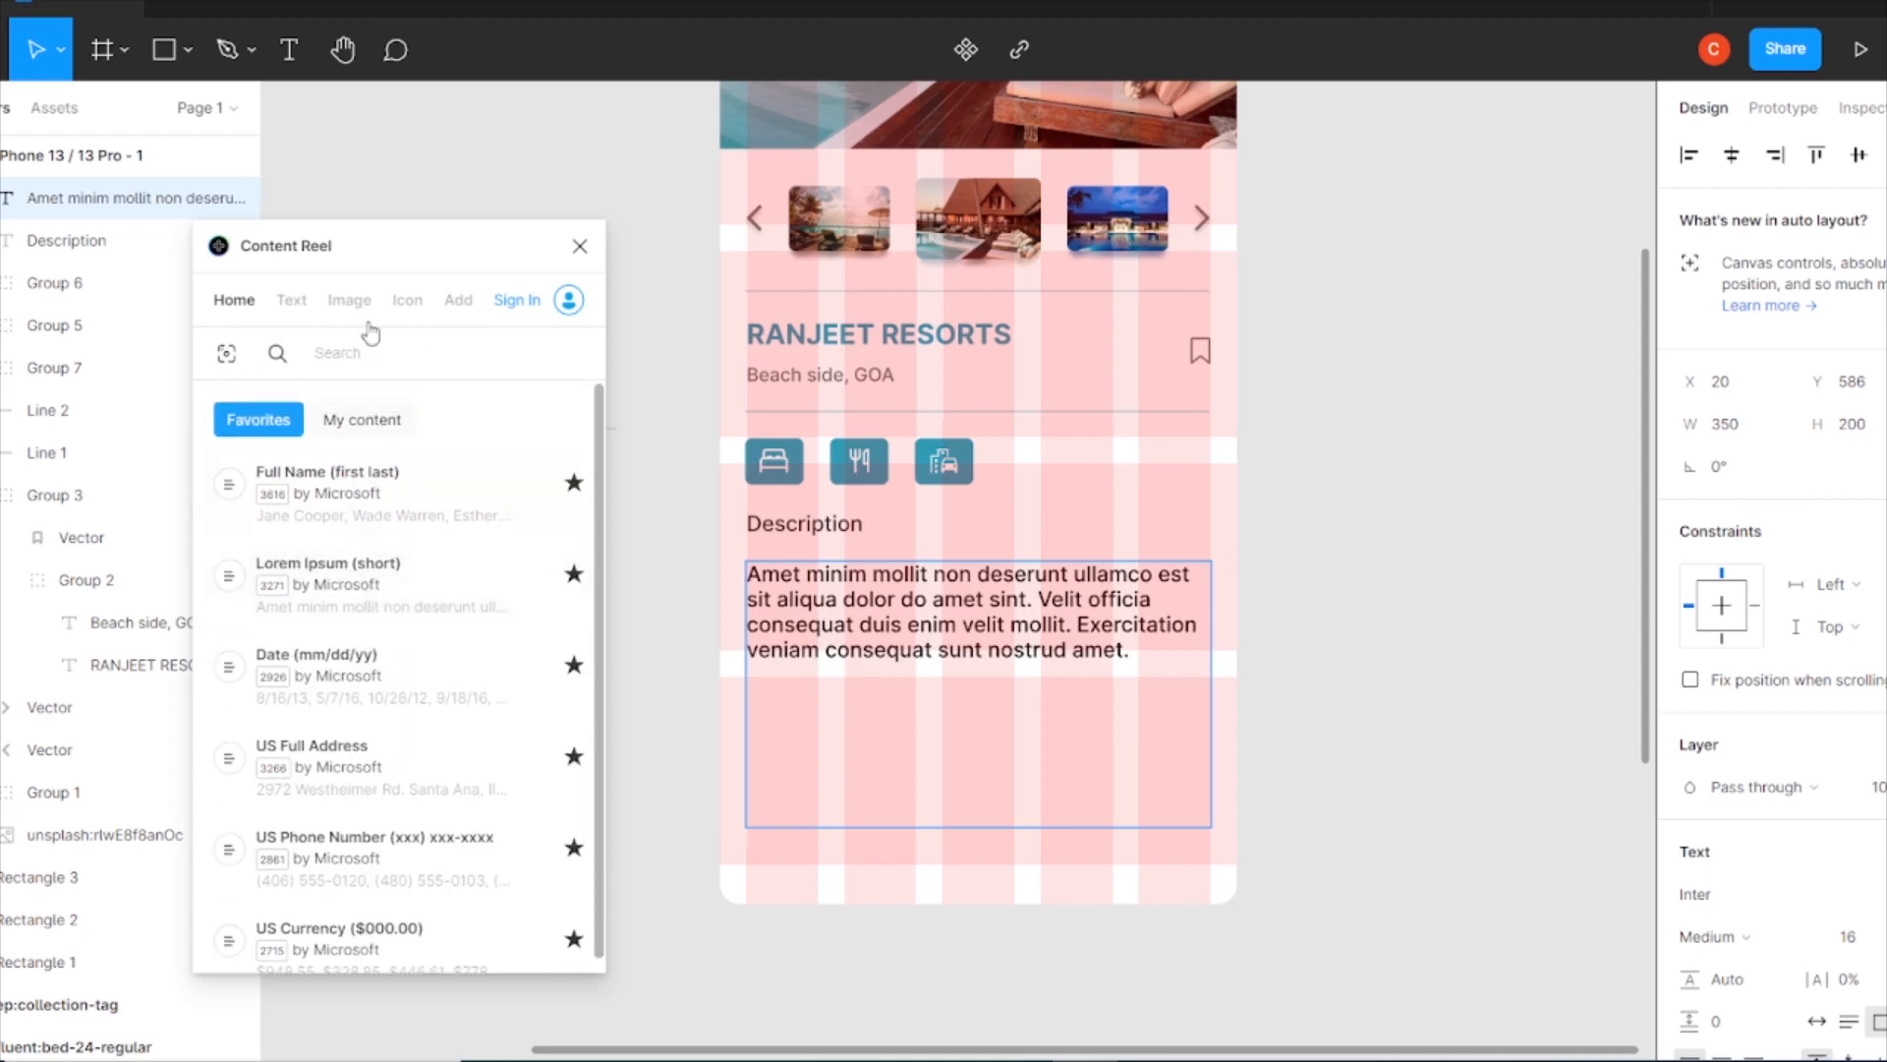
Search Content Reel's text samples for "lorem ipsum".
{"action": "left_click", "coordinate": [361, 352]}
{"action": "type", "text": "lorem ipsu"}
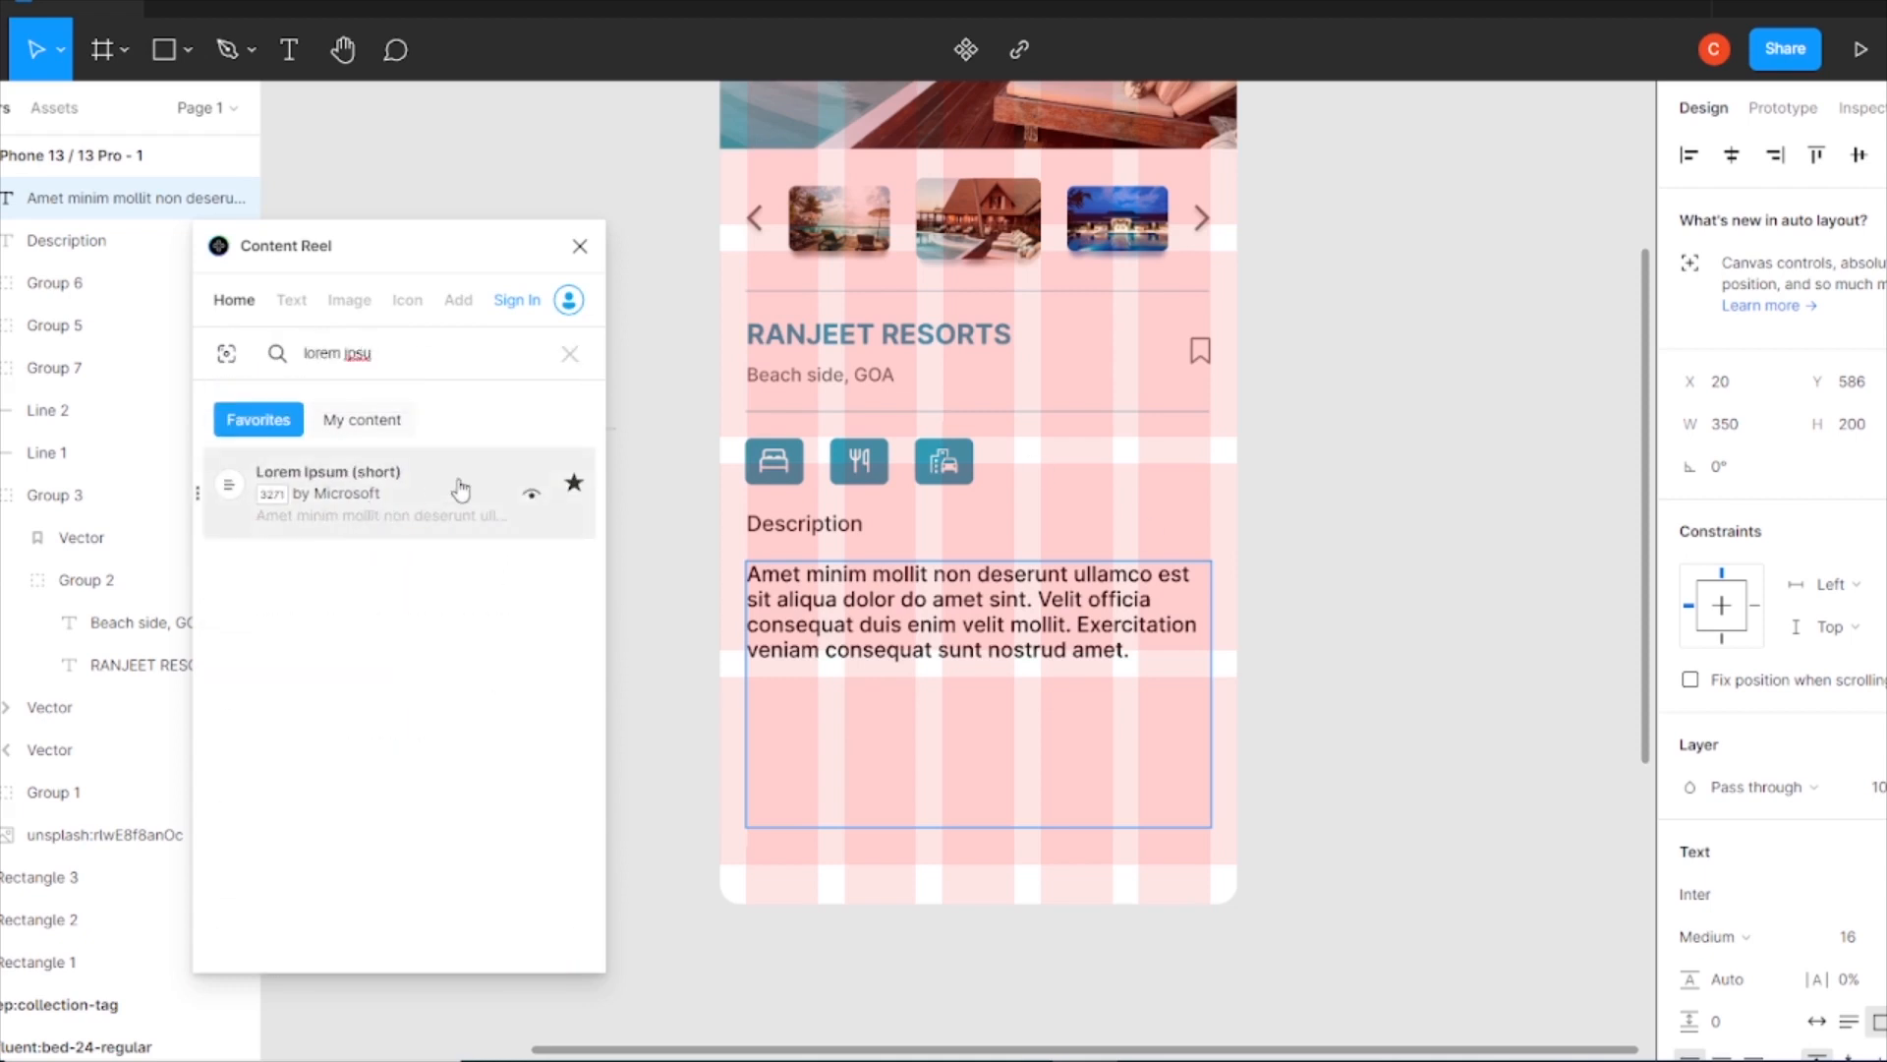
{"action": "left_click", "coordinate": [291, 299]}
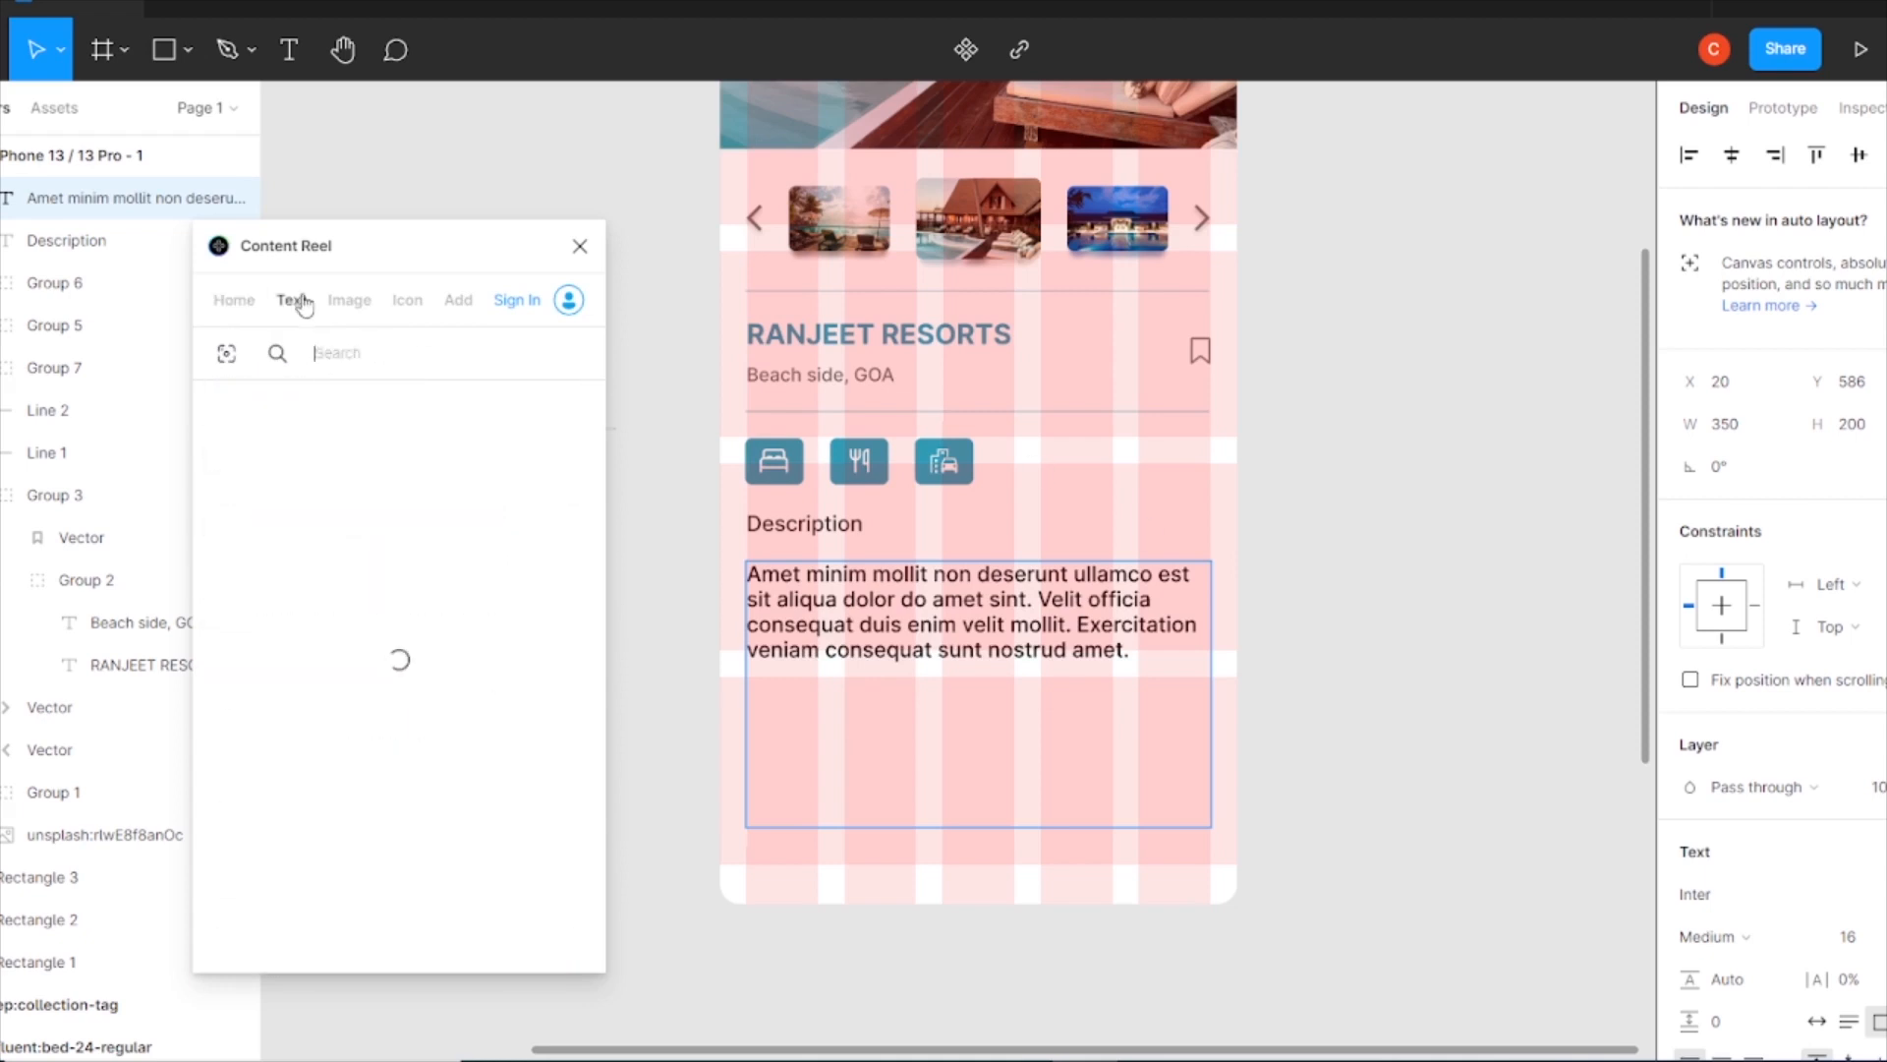
{"action": "left_click", "coordinate": [403, 352]}
{"action": "type", "text": "lorem ipsum"}
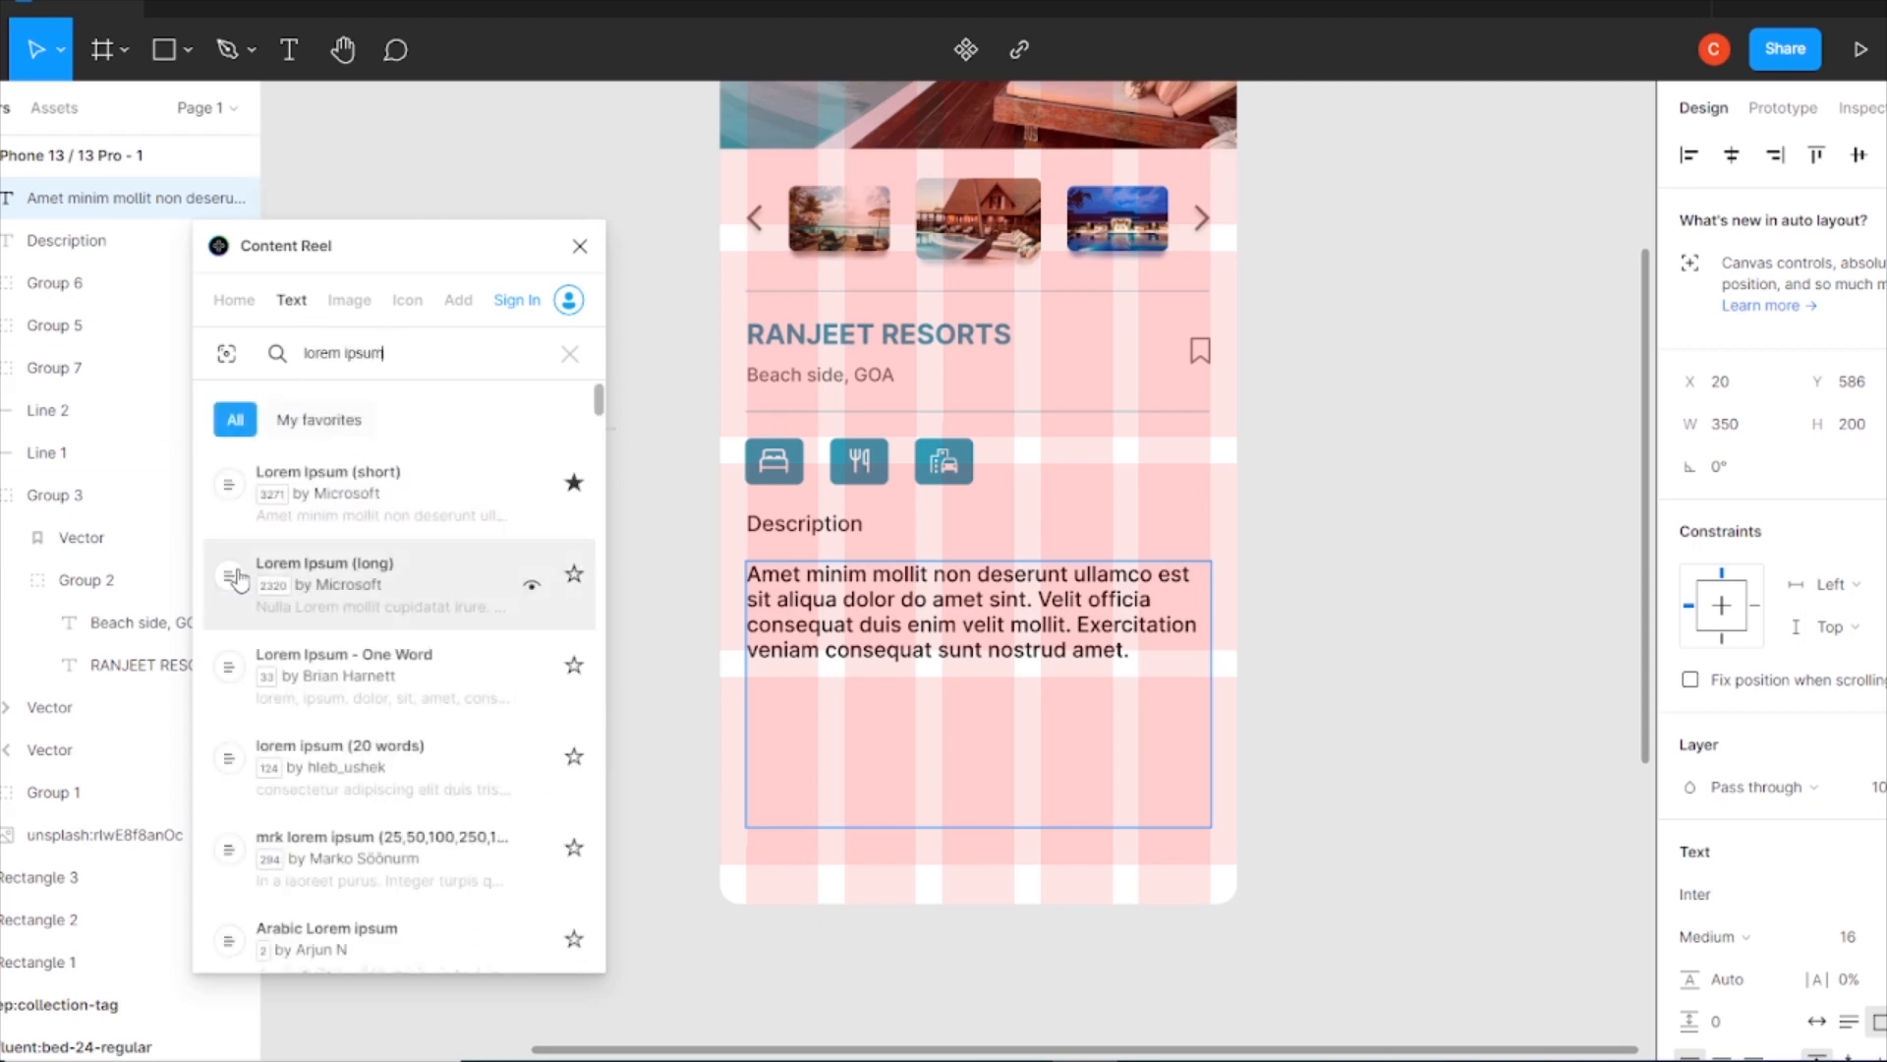
Try several lorem ipsum samples in the description text box, including Lorem Ipsum (long).
{"action": "left_click", "coordinate": [300, 626]}
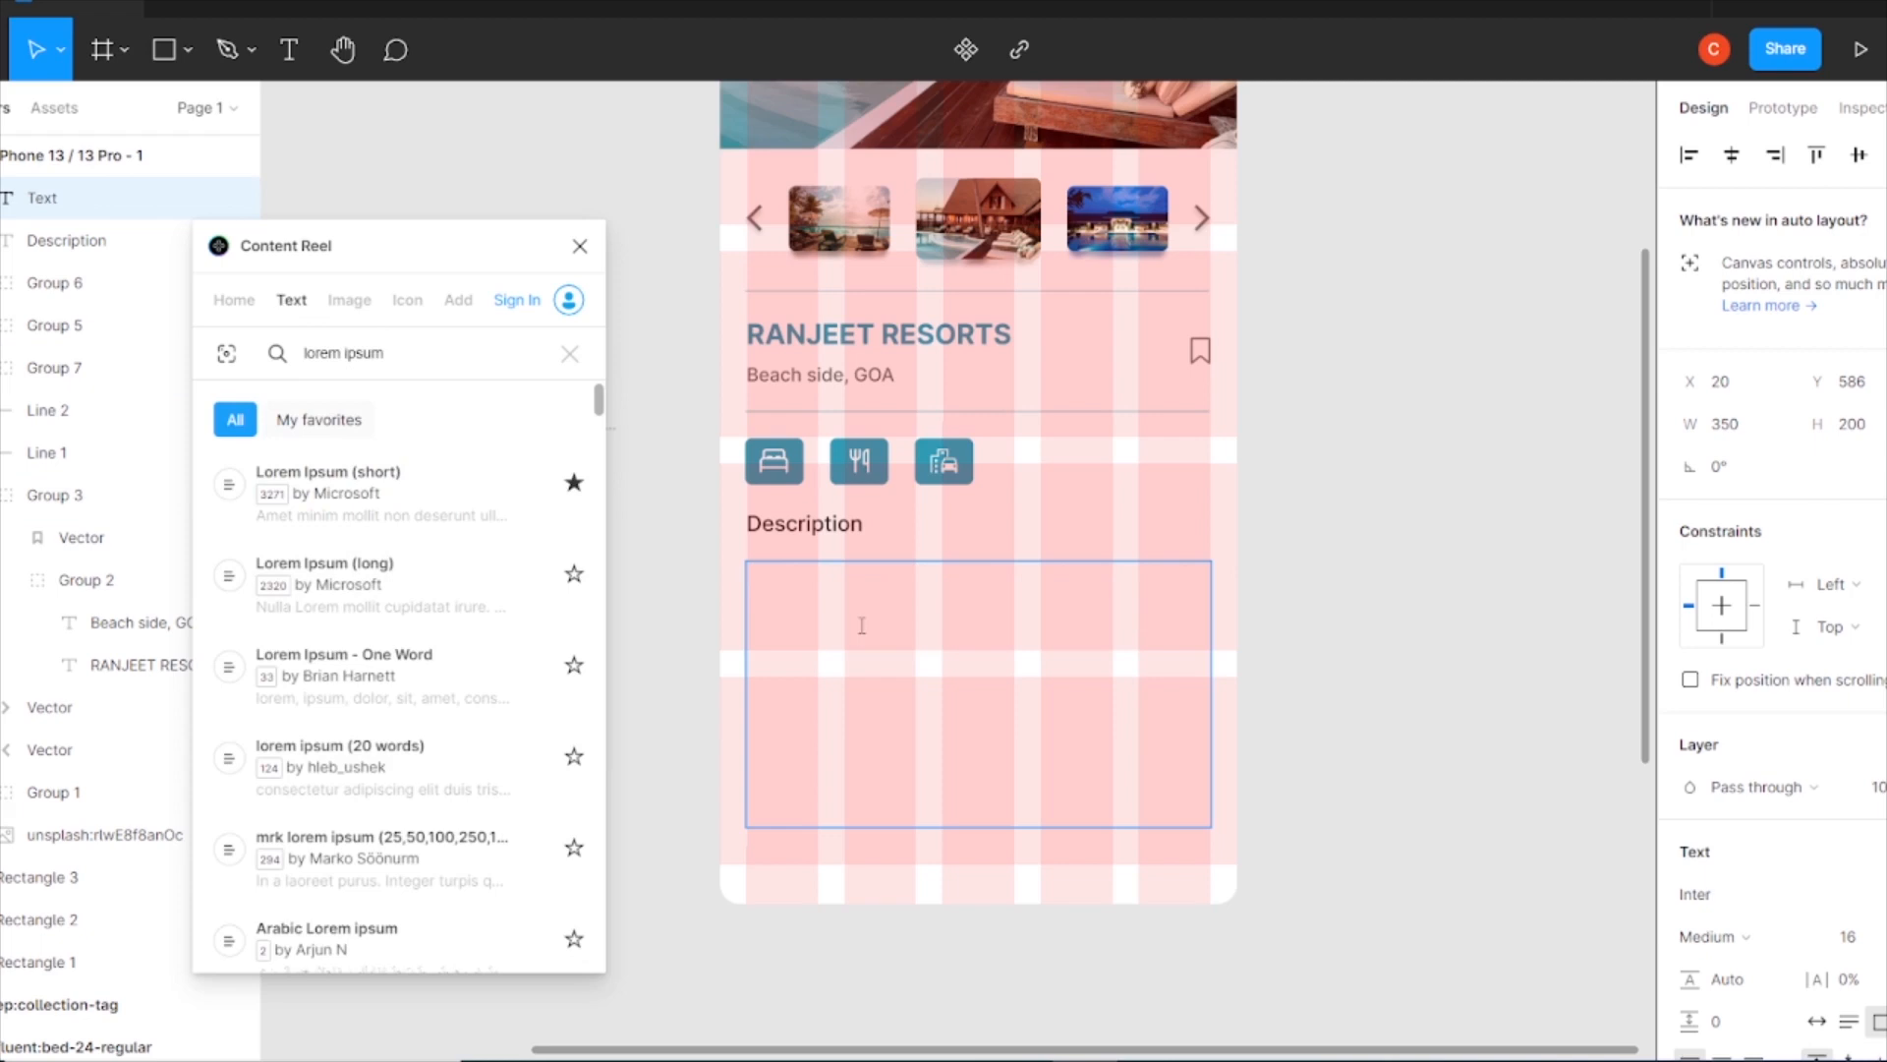
{"action": "left_click", "coordinate": [413, 585]}
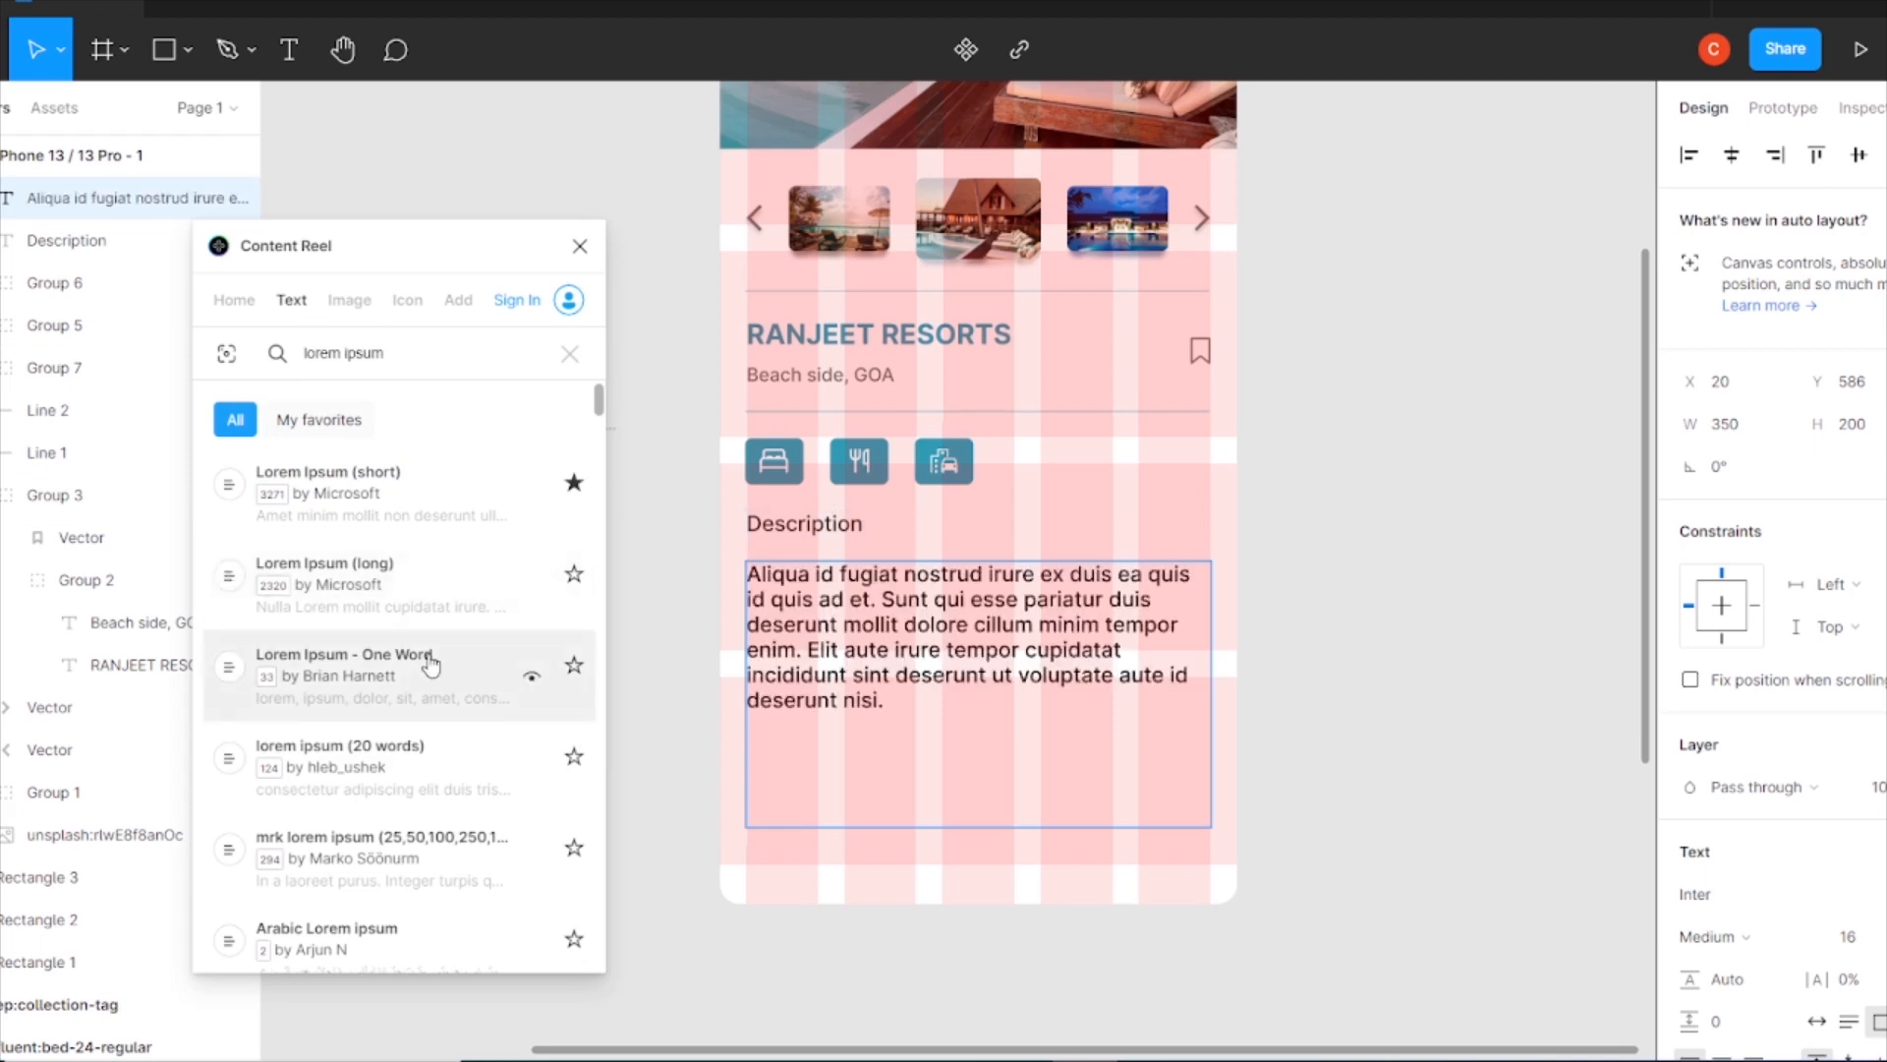
{"action": "scroll", "coordinate": [294, 747], "scroll_direction": "down", "scroll_amount": 1}
{"action": "left_click", "coordinate": [244, 808]}
{"action": "left_click", "coordinate": [225, 904]}
{"action": "scroll", "coordinate": [258, 762], "scroll_direction": "down", "scroll_amount": 2}
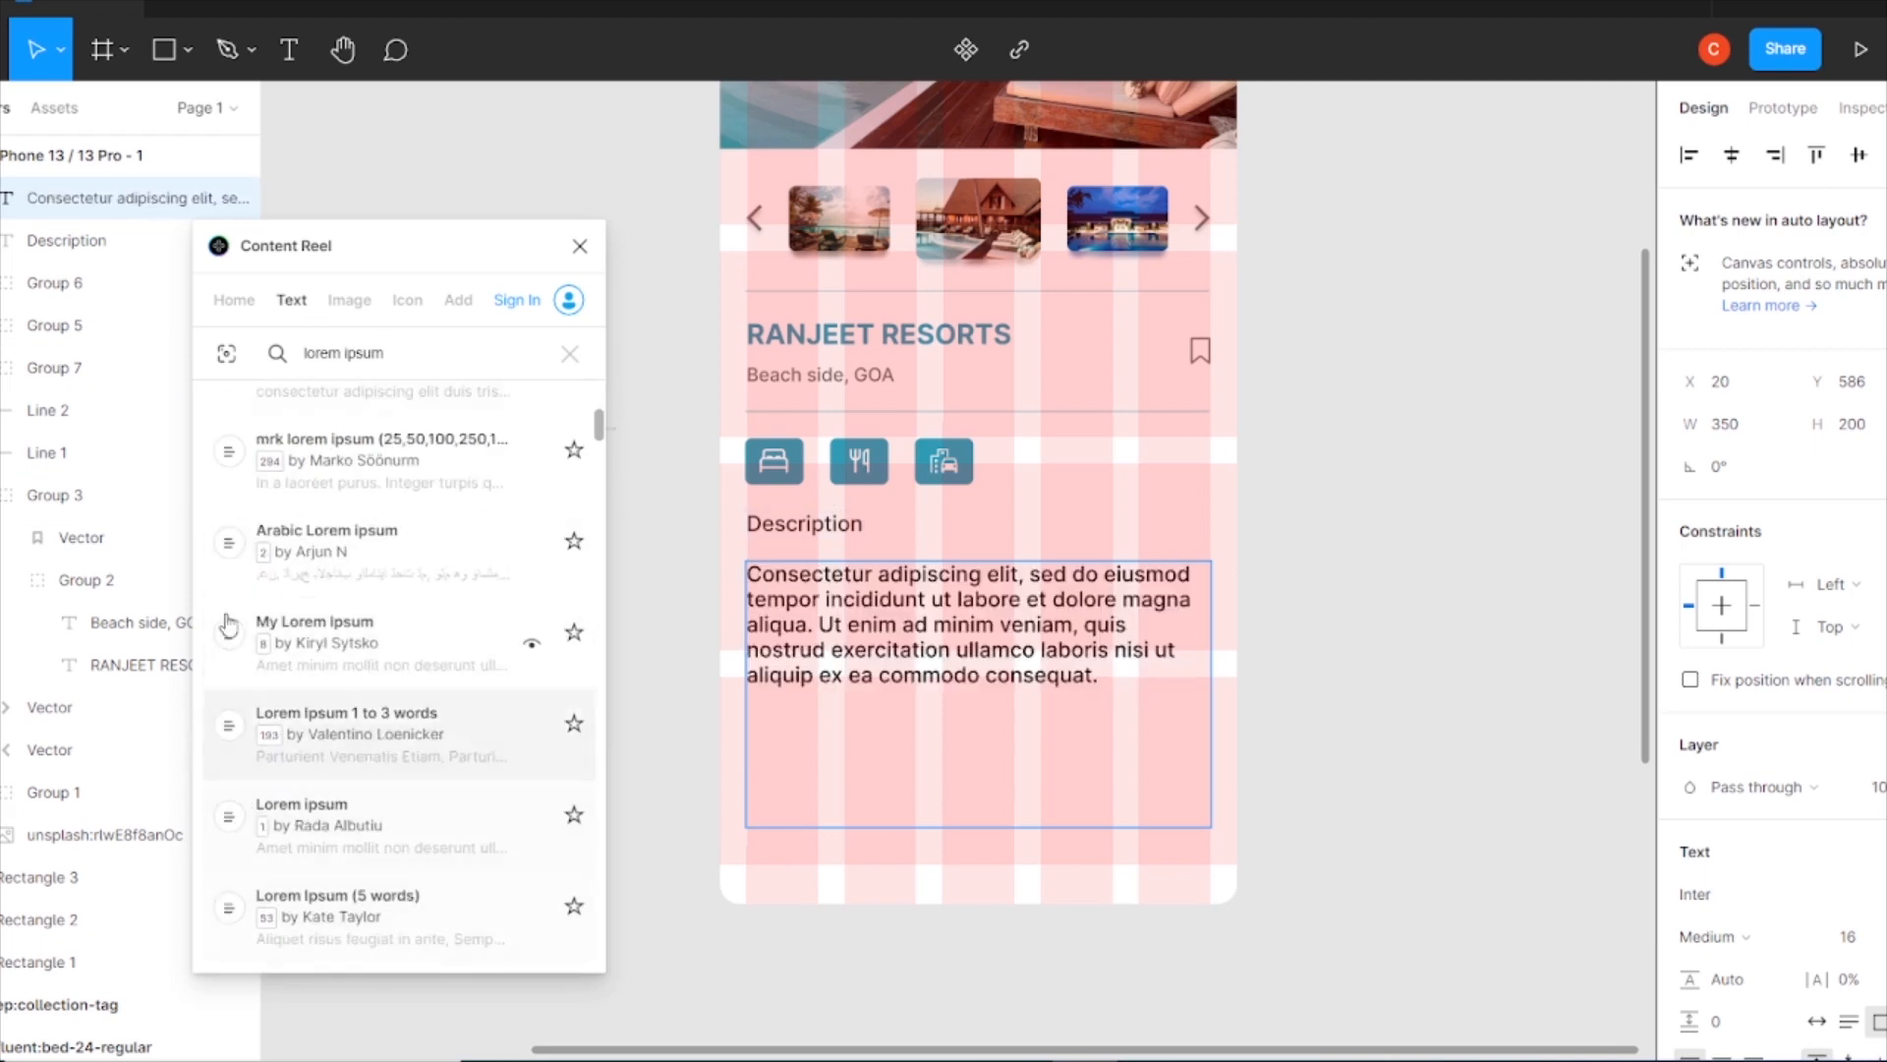
{"action": "scroll", "coordinate": [236, 639], "scroll_direction": "up", "scroll_amount": 3}
{"action": "left_click", "coordinate": [398, 608]}
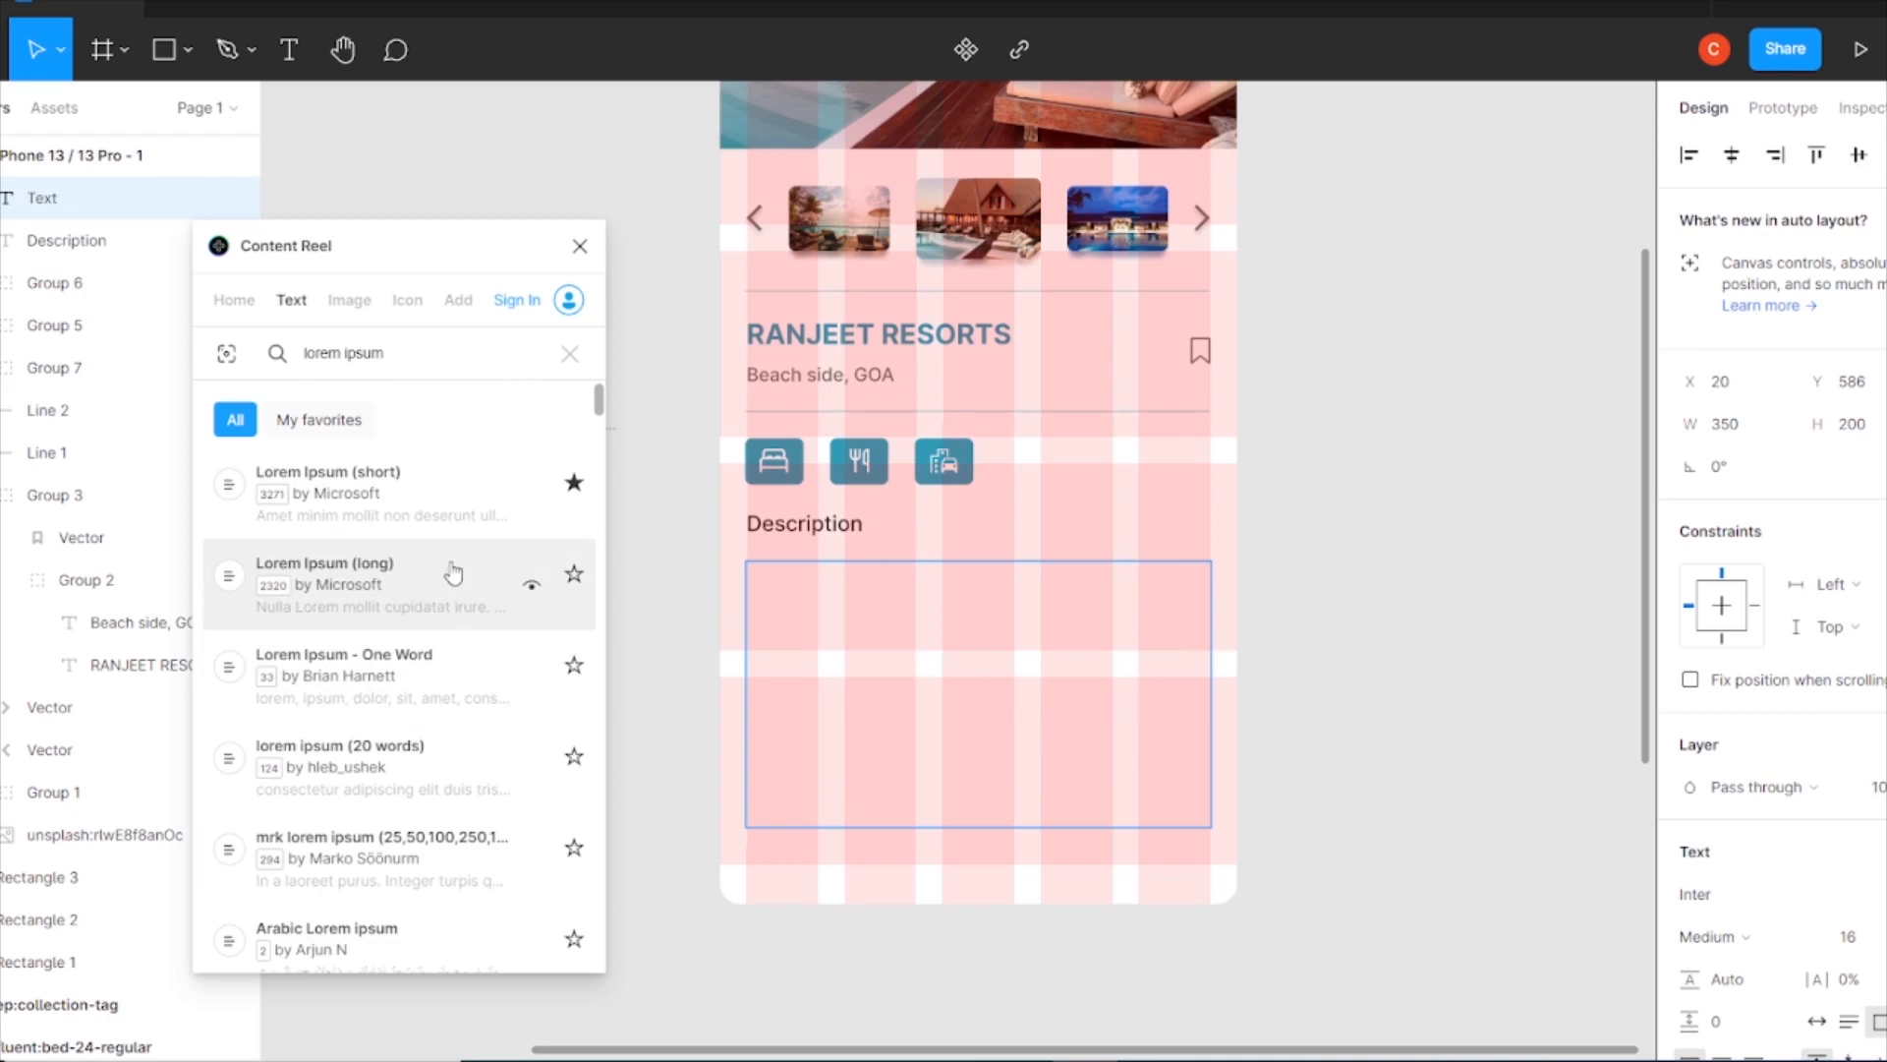
Fill the text box with the Lorem Ipsum (long) sample, copy the paragraph and close Content Reel.
{"action": "left_click", "coordinate": [462, 585]}
{"action": "left_click_drag", "start_coordinate": [1213, 666], "coordinate": [745, 575]}
{"action": "key", "text": "ctrl+c"}
{"action": "left_click", "coordinate": [579, 246]}
Paste the copied lorem ipsum paragraph two more times on new lines in the description text box.
{"action": "left_click", "coordinate": [878, 685]}
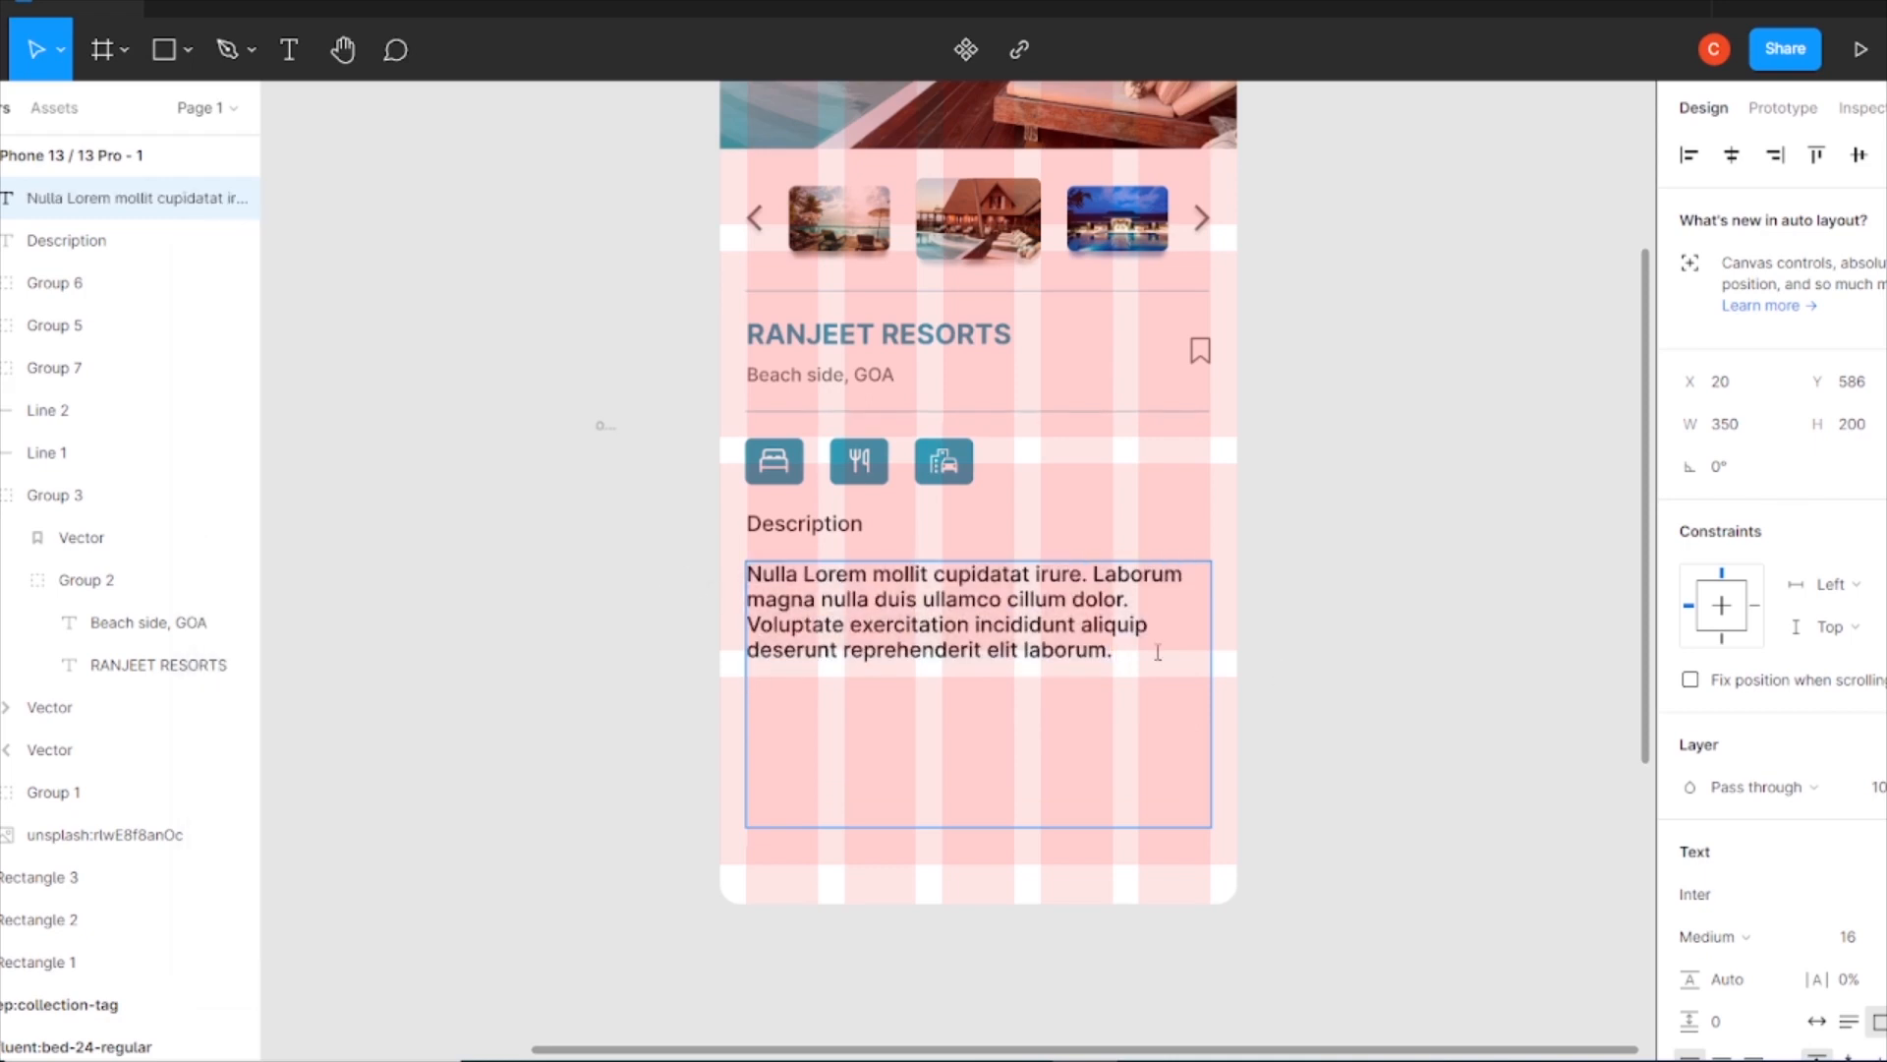
{"action": "key", "text": "Return"}
{"action": "key", "text": "ctrl+v"}
{"action": "key", "text": "Return"}
{"action": "key", "text": "ctrl+v"}
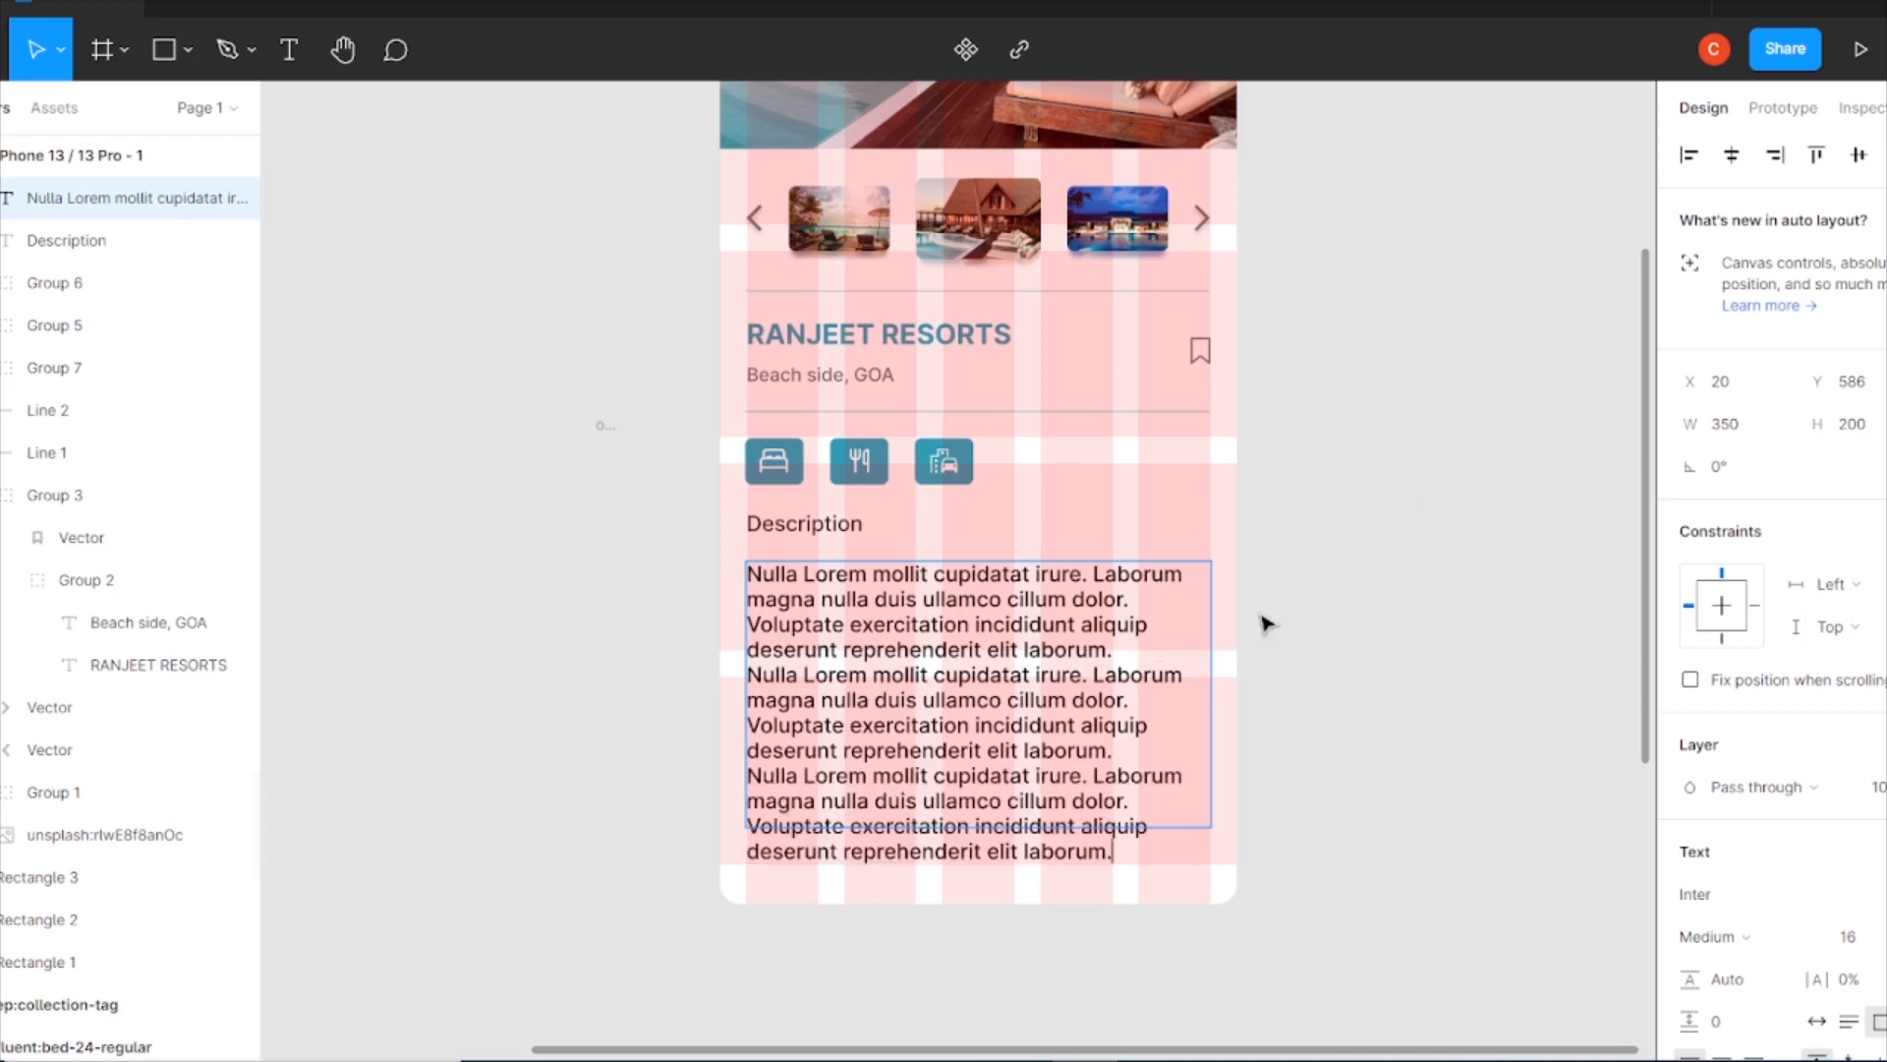
{"action": "left_click", "coordinate": [1292, 655]}
Set the description paragraphs to Regular weight, size 14.
{"action": "left_click", "coordinate": [1774, 936]}
{"action": "left_click", "coordinate": [1760, 897]}
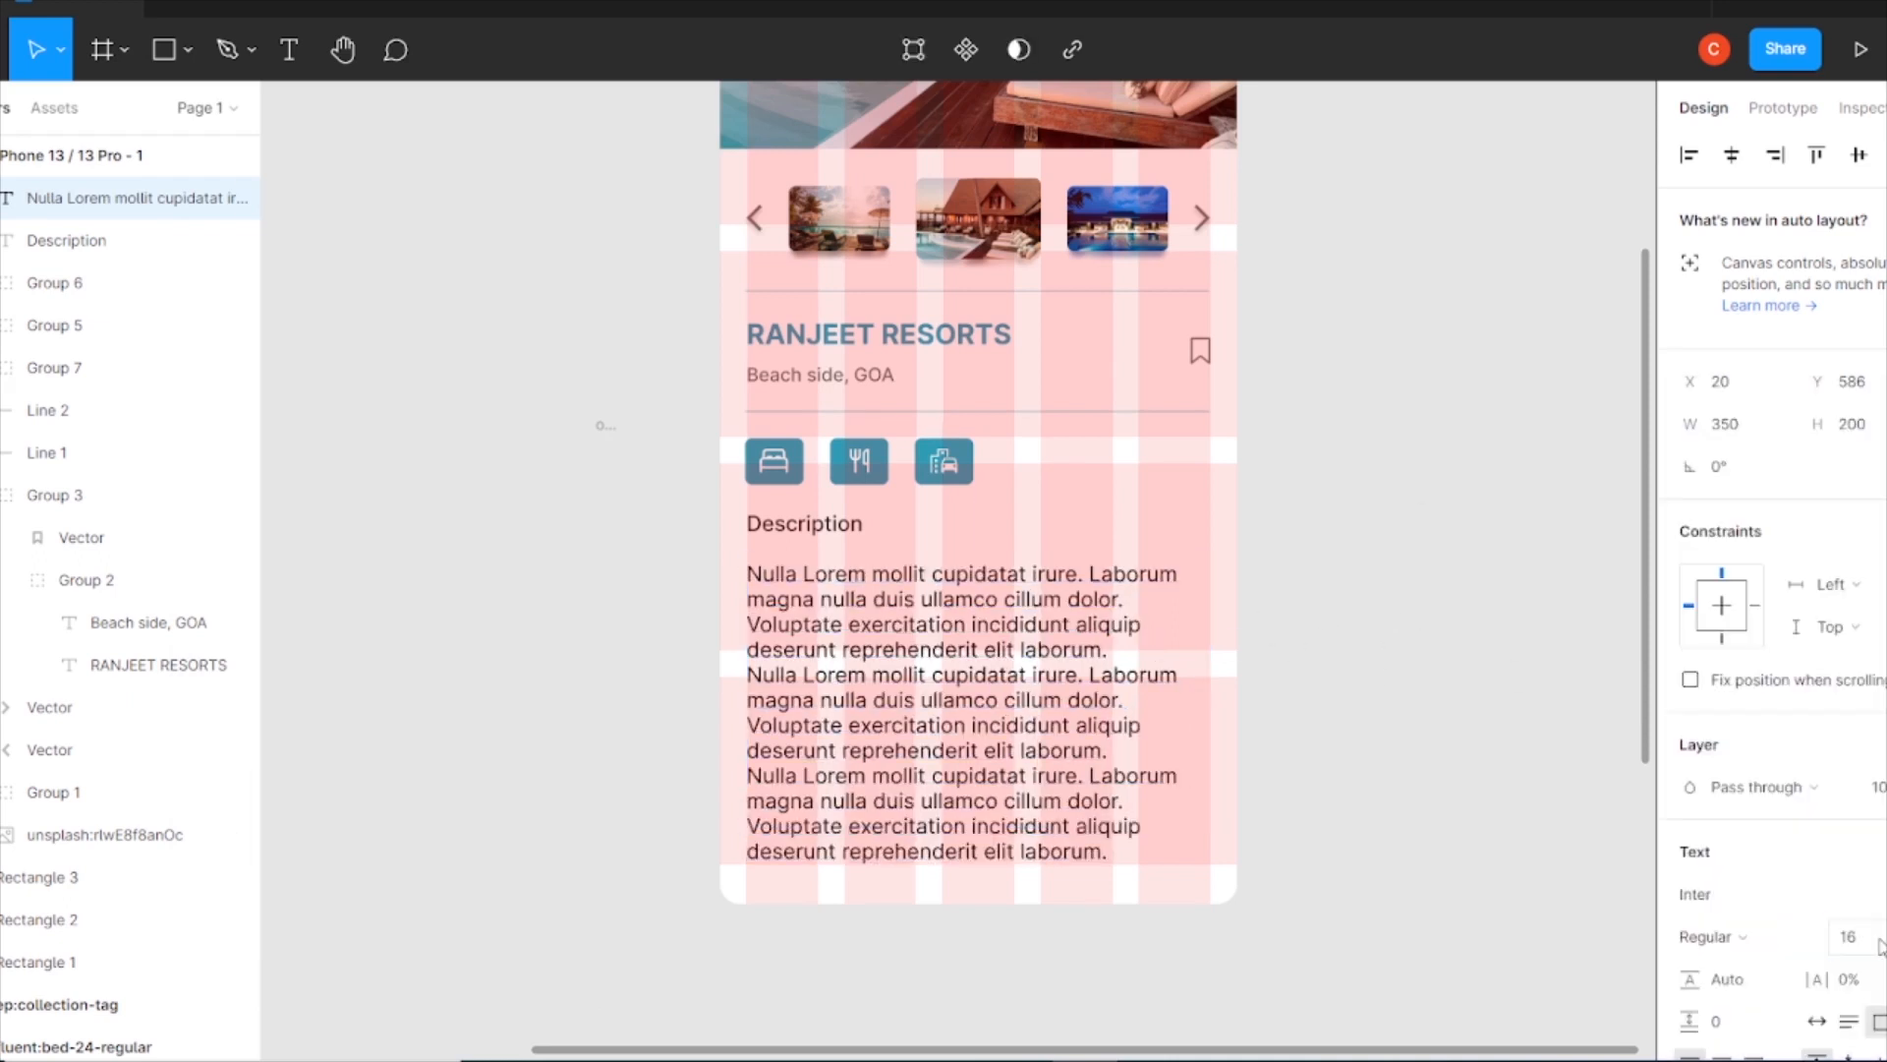
{"action": "left_click", "coordinate": [1868, 939]}
{"action": "key", "text": "Down"}
{"action": "key", "text": "Down"}
Try a different letter spacing on the description paragraphs and return it to 0%.
{"action": "scroll", "coordinate": [1881, 946], "scroll_direction": "down", "scroll_amount": 4}
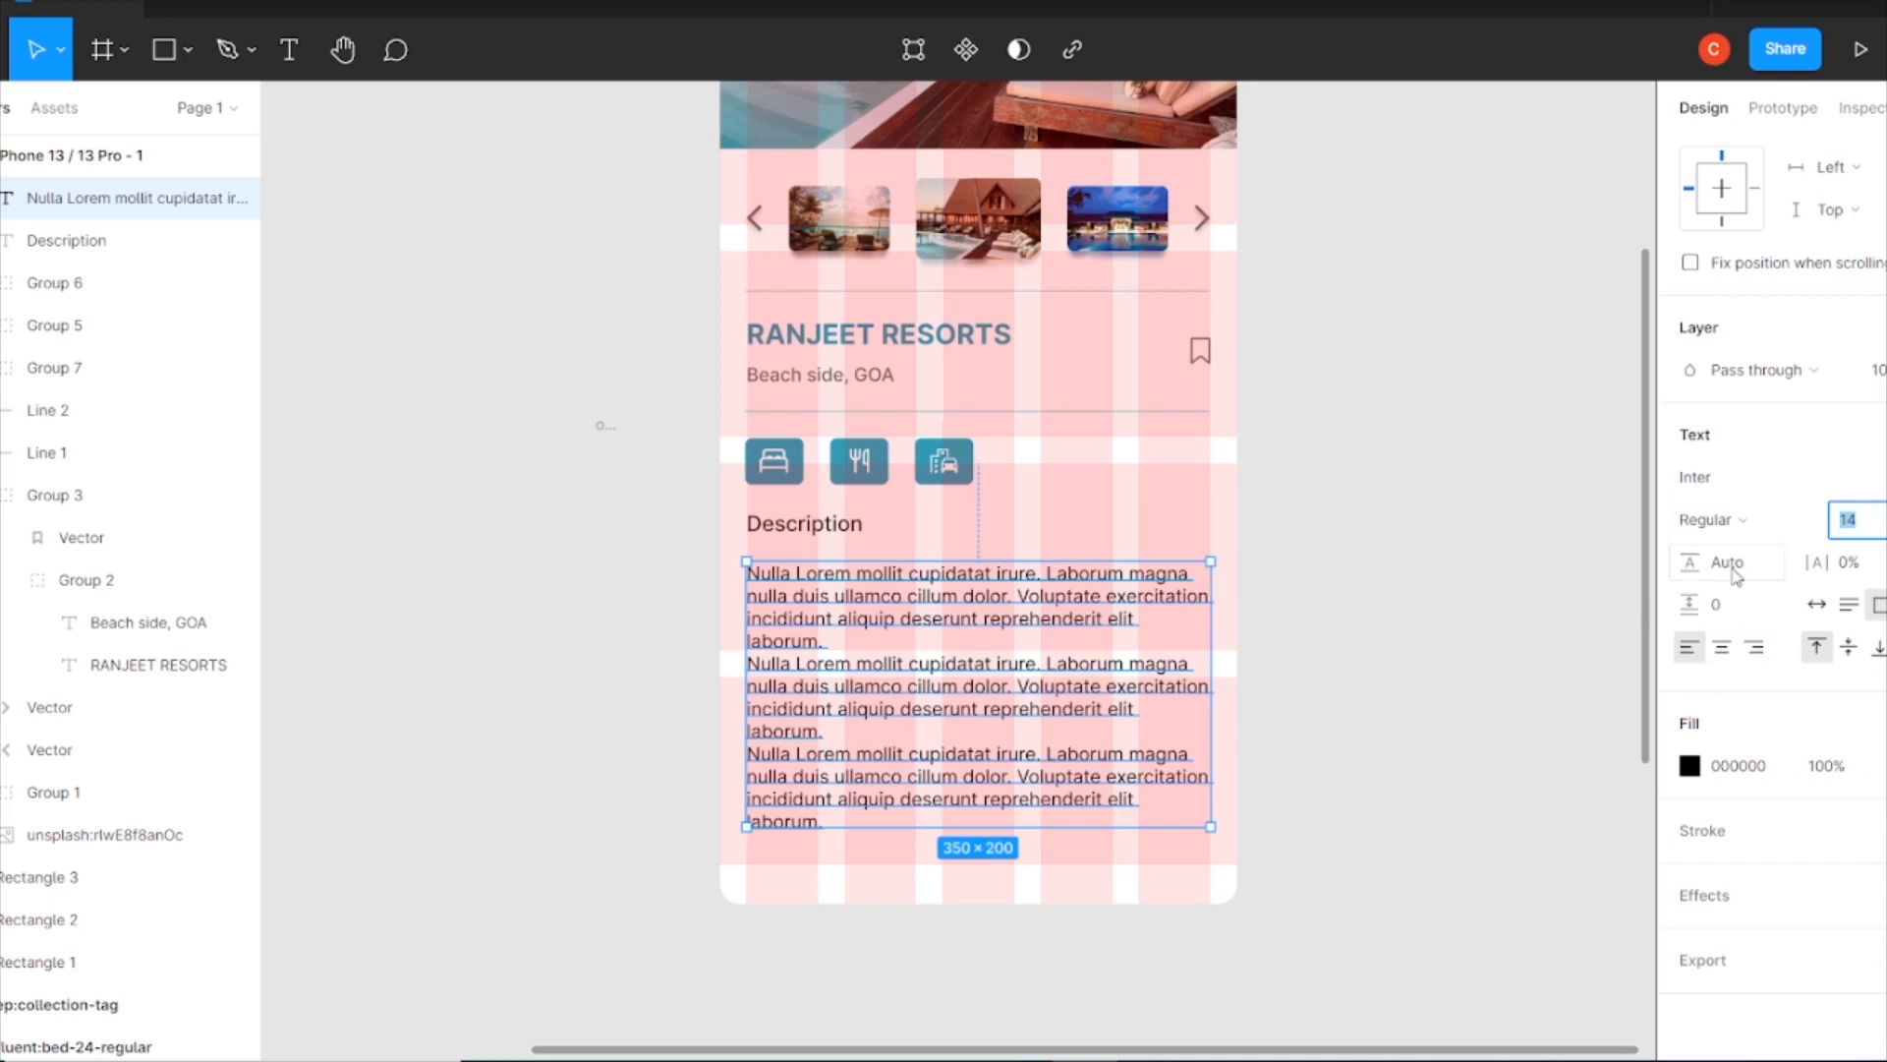
{"action": "left_click", "coordinate": [1853, 562]}
{"action": "type", "text": "11"}
{"action": "key", "text": "Return"}
{"action": "key", "text": "Down"}
{"action": "key", "text": "Down"}
{"action": "key", "text": "Down"}
{"action": "key", "text": "Down"}
{"action": "key", "text": "Down"}
{"action": "key", "text": "Down"}
{"action": "key", "text": "Down"}
{"action": "key", "text": "Down"}
{"action": "key", "text": "Down"}
{"action": "key", "text": "Down"}
{"action": "key", "text": "Down"}
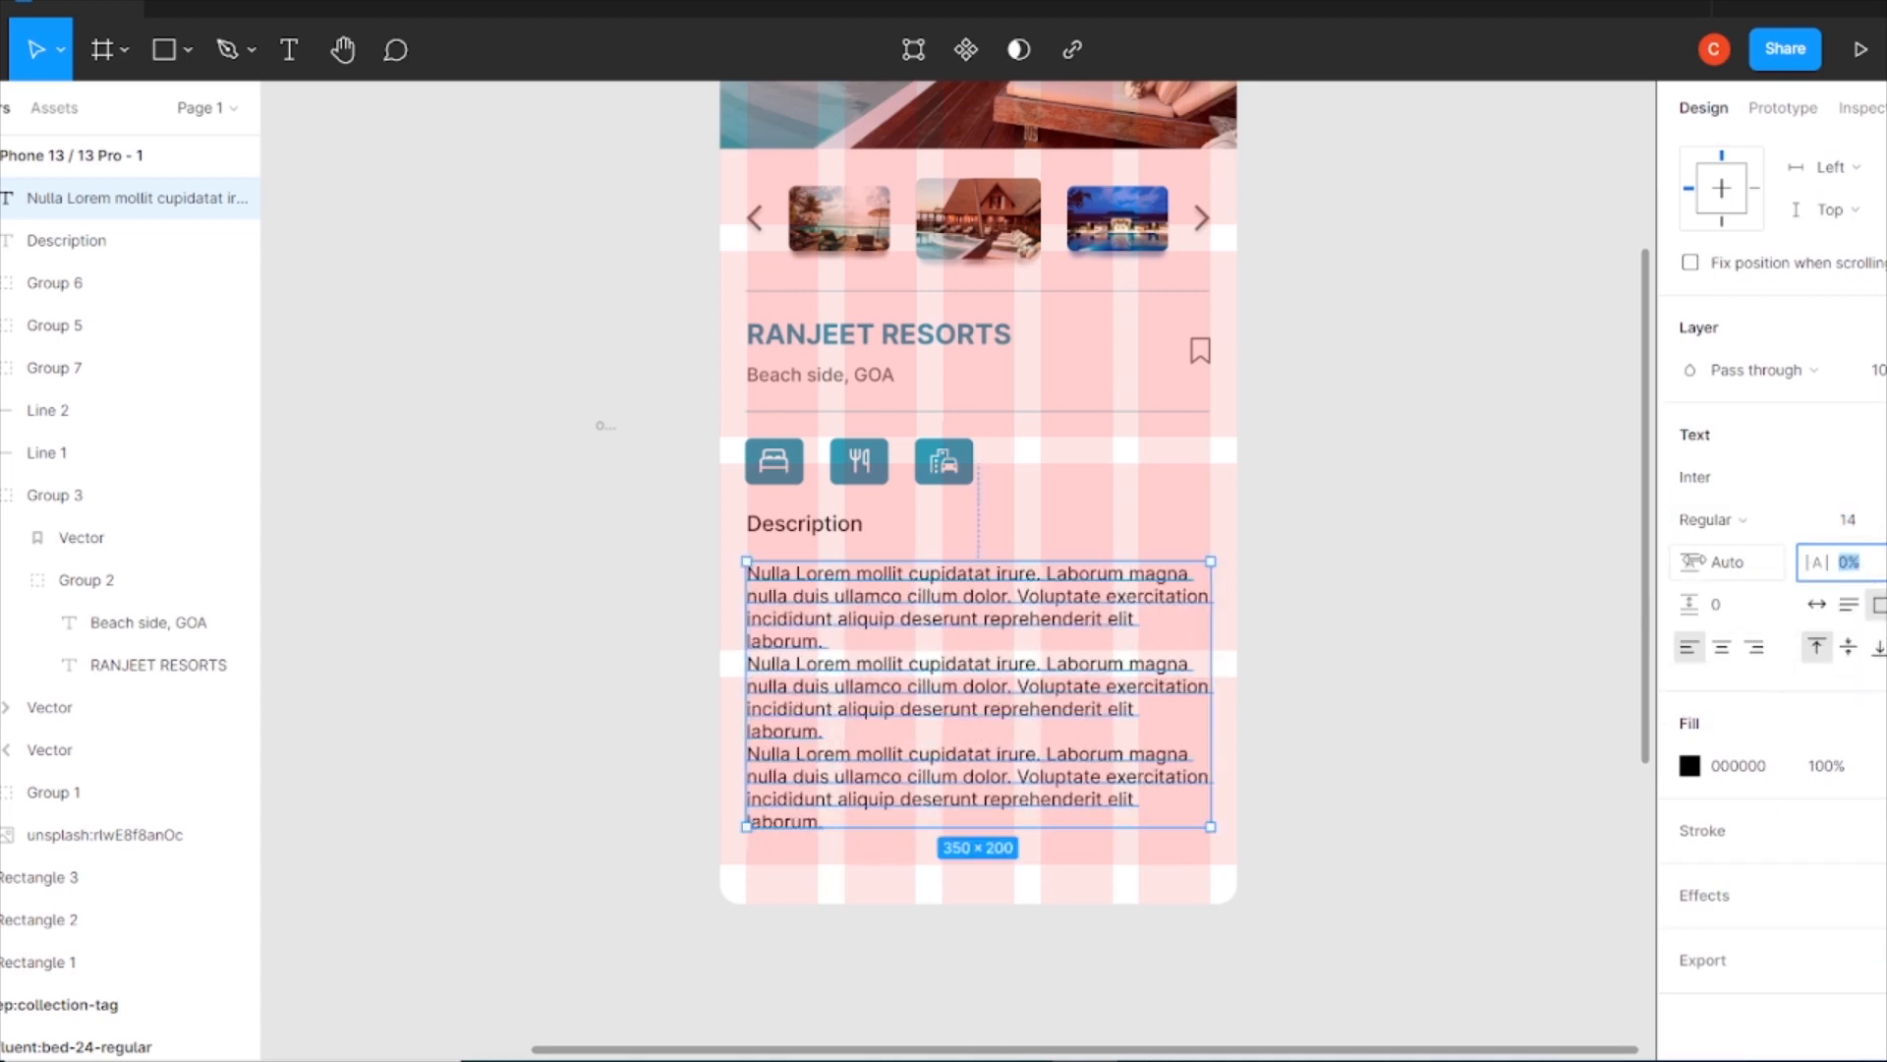
Set the description paragraphs' line height to 21.
{"action": "key", "text": "Up"}
{"action": "key", "text": "Up"}
{"action": "key", "text": "Up"}
{"action": "key", "text": "Up"}
{"action": "key", "text": "Up"}
{"action": "key", "text": "Up"}
{"action": "key", "text": "Down"}
{"action": "key", "text": "Down"}
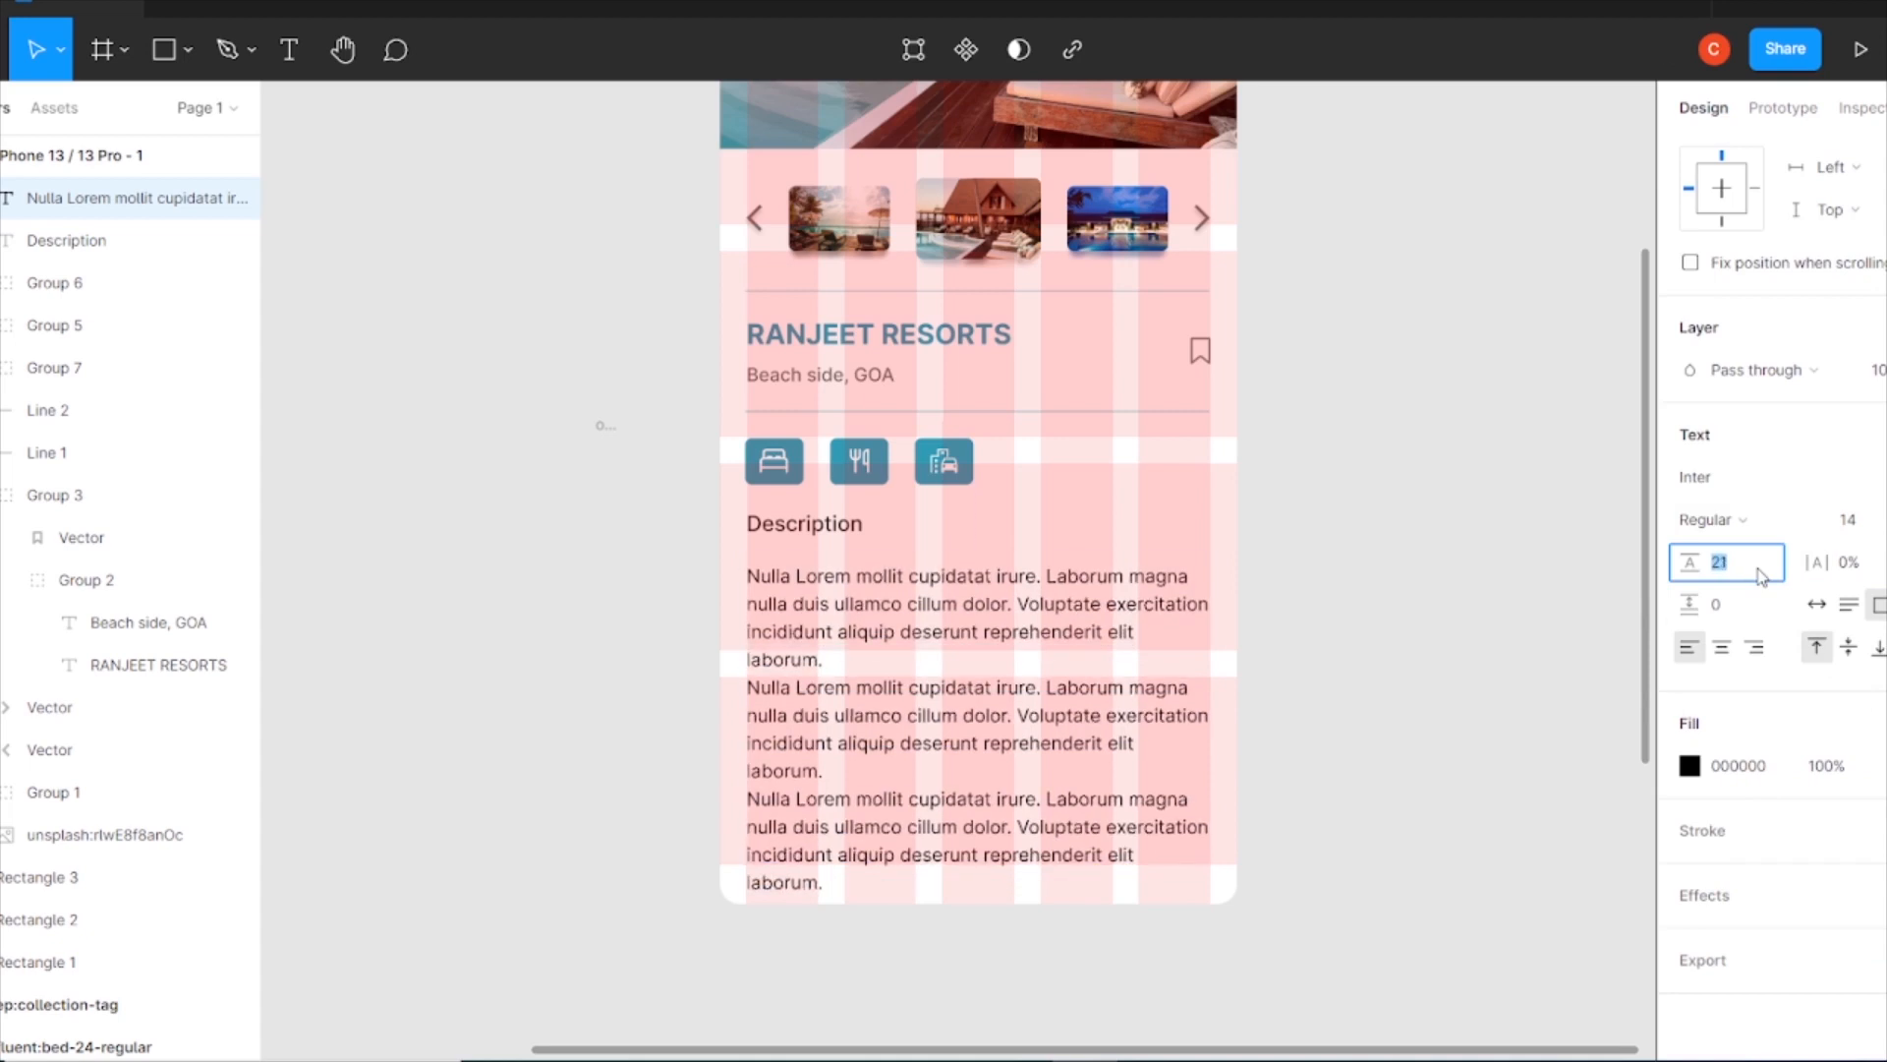
{"action": "key", "text": "Escape"}
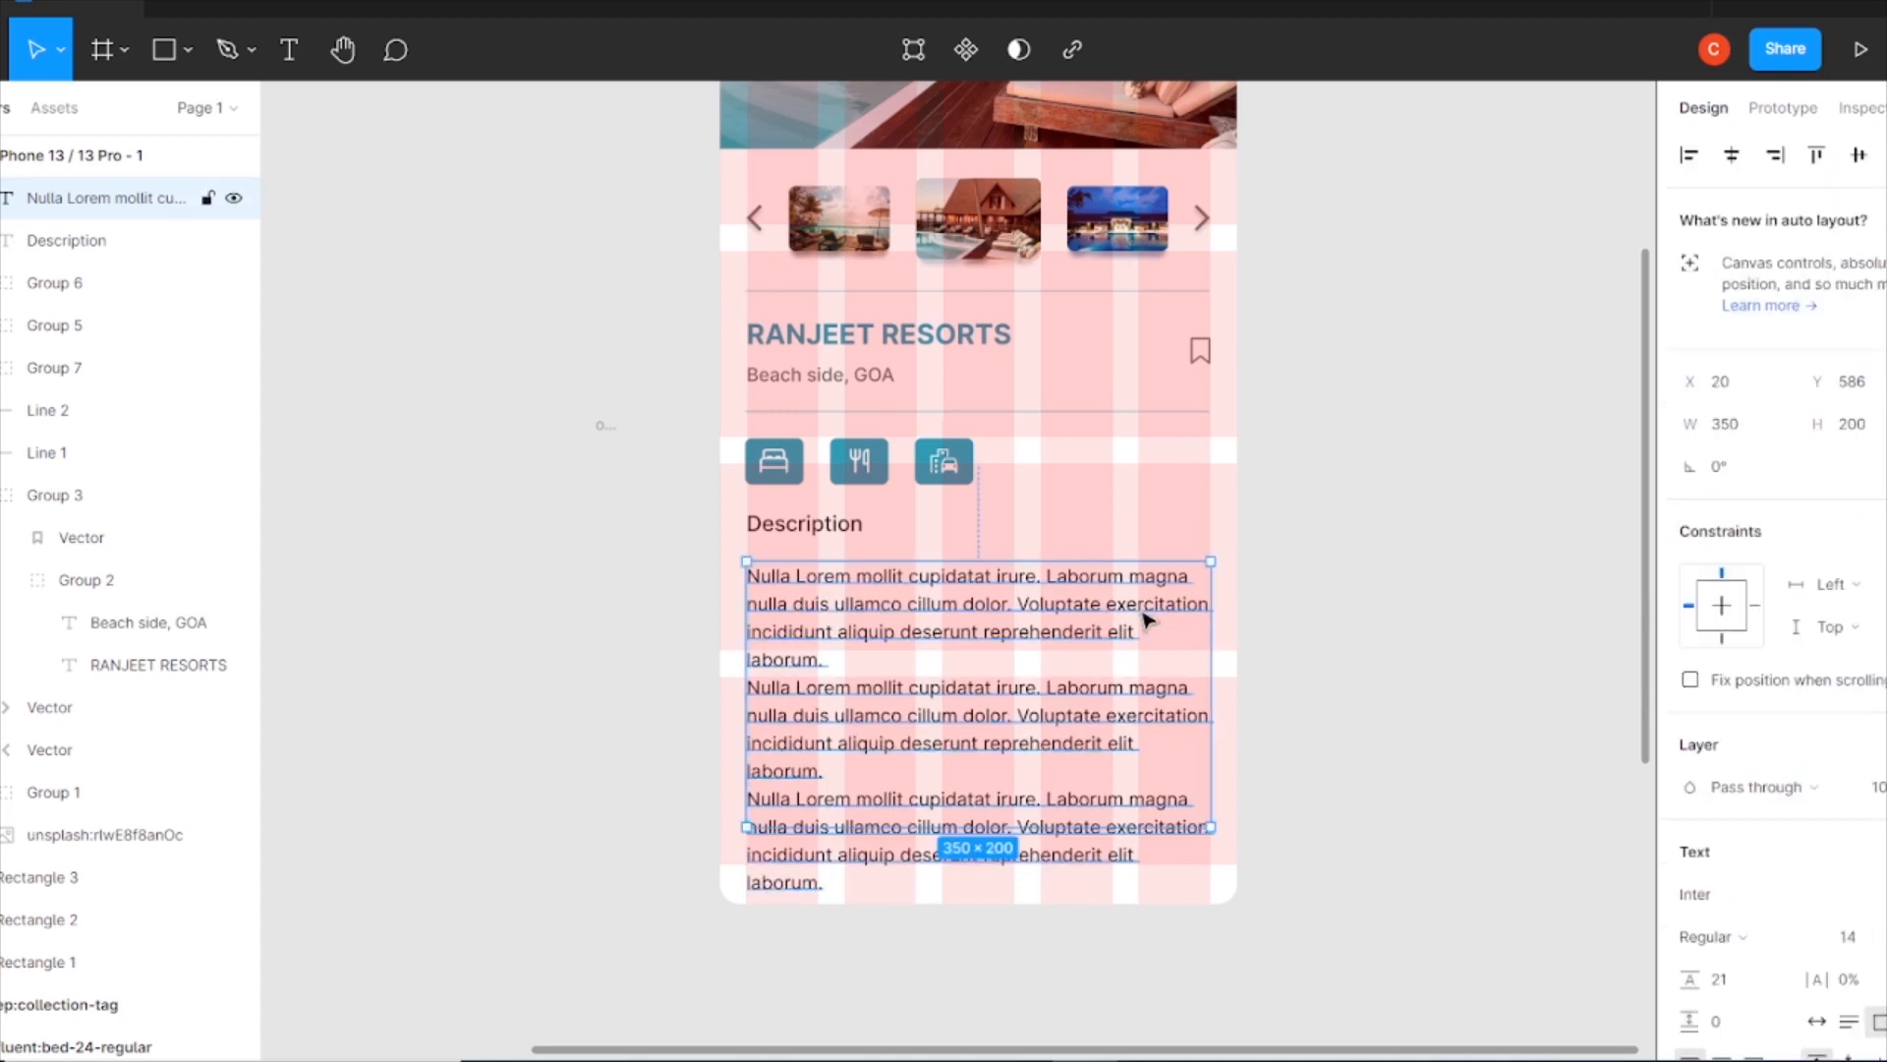
Recolour the description paragraphs with the grey sampled from a carousel chevron and slightly lighten the "Description" heading's dark fill.
{"action": "key", "text": "i"}
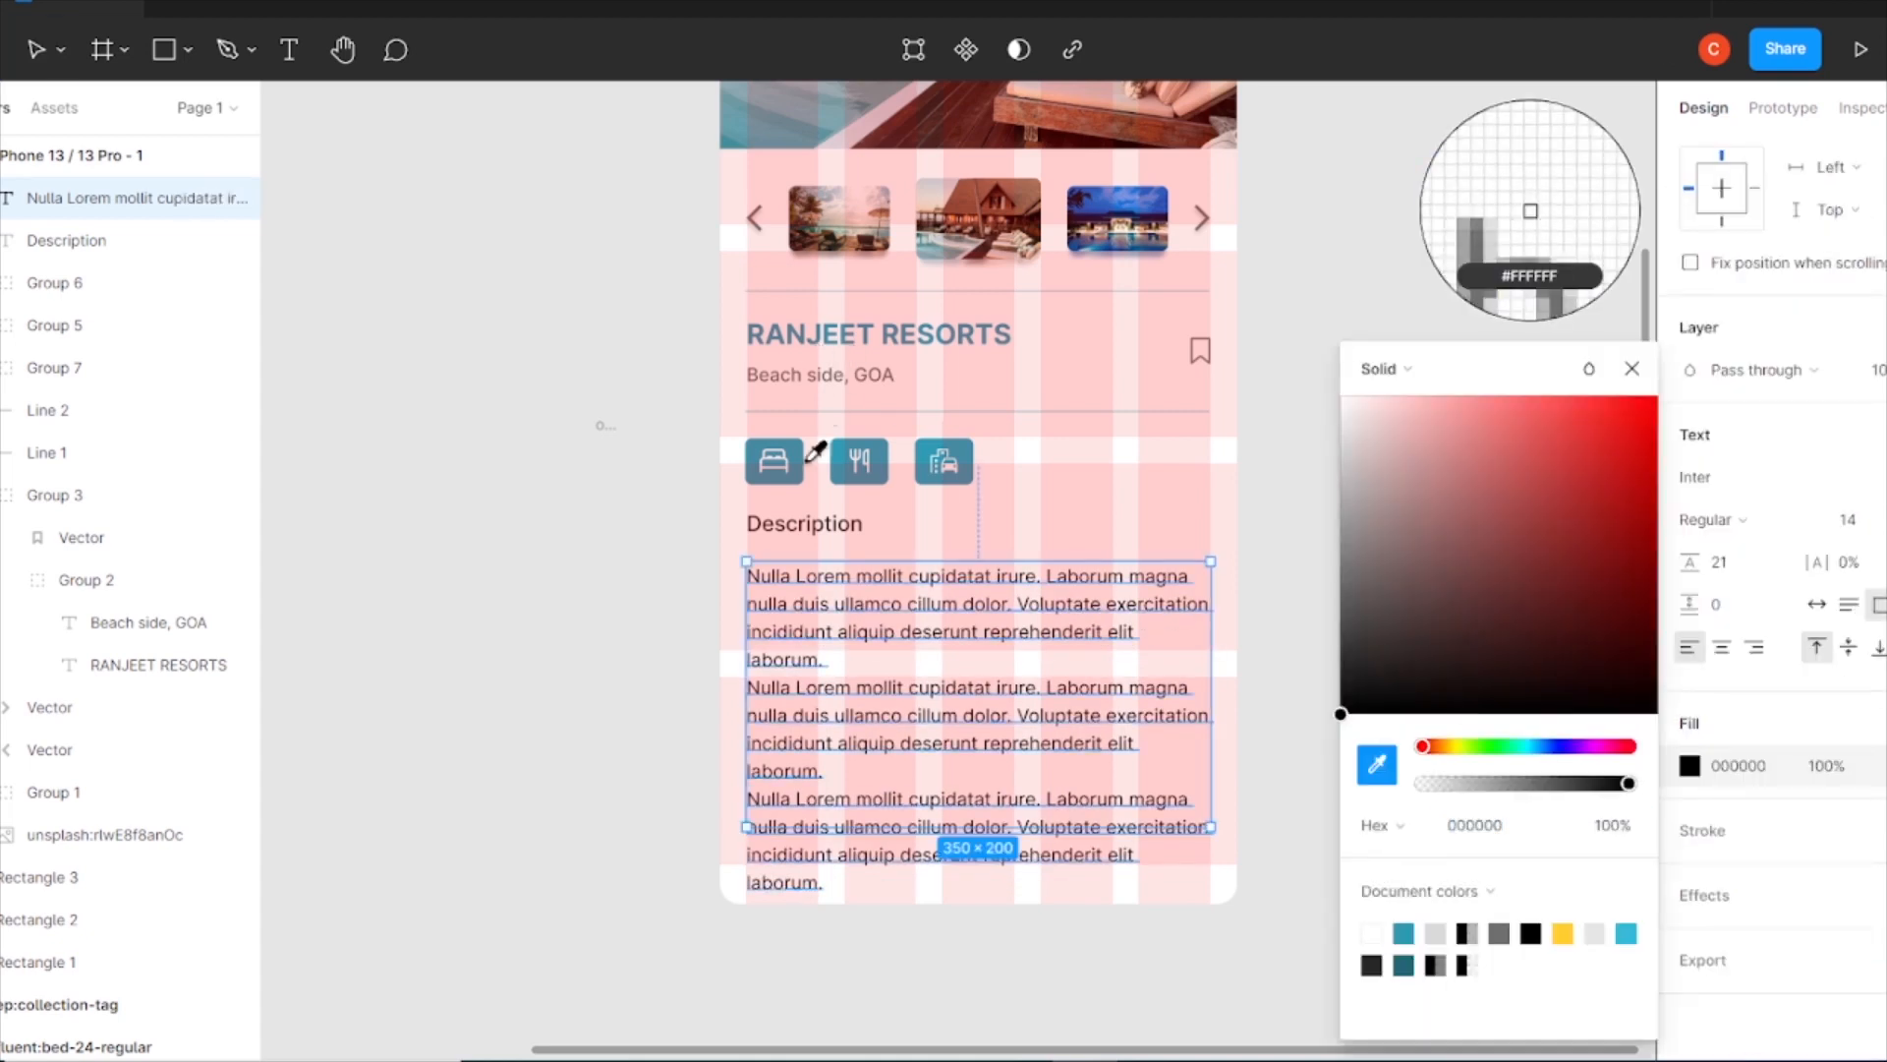
{"action": "left_click", "coordinate": [1203, 220]}
{"action": "left_click", "coordinate": [789, 526]}
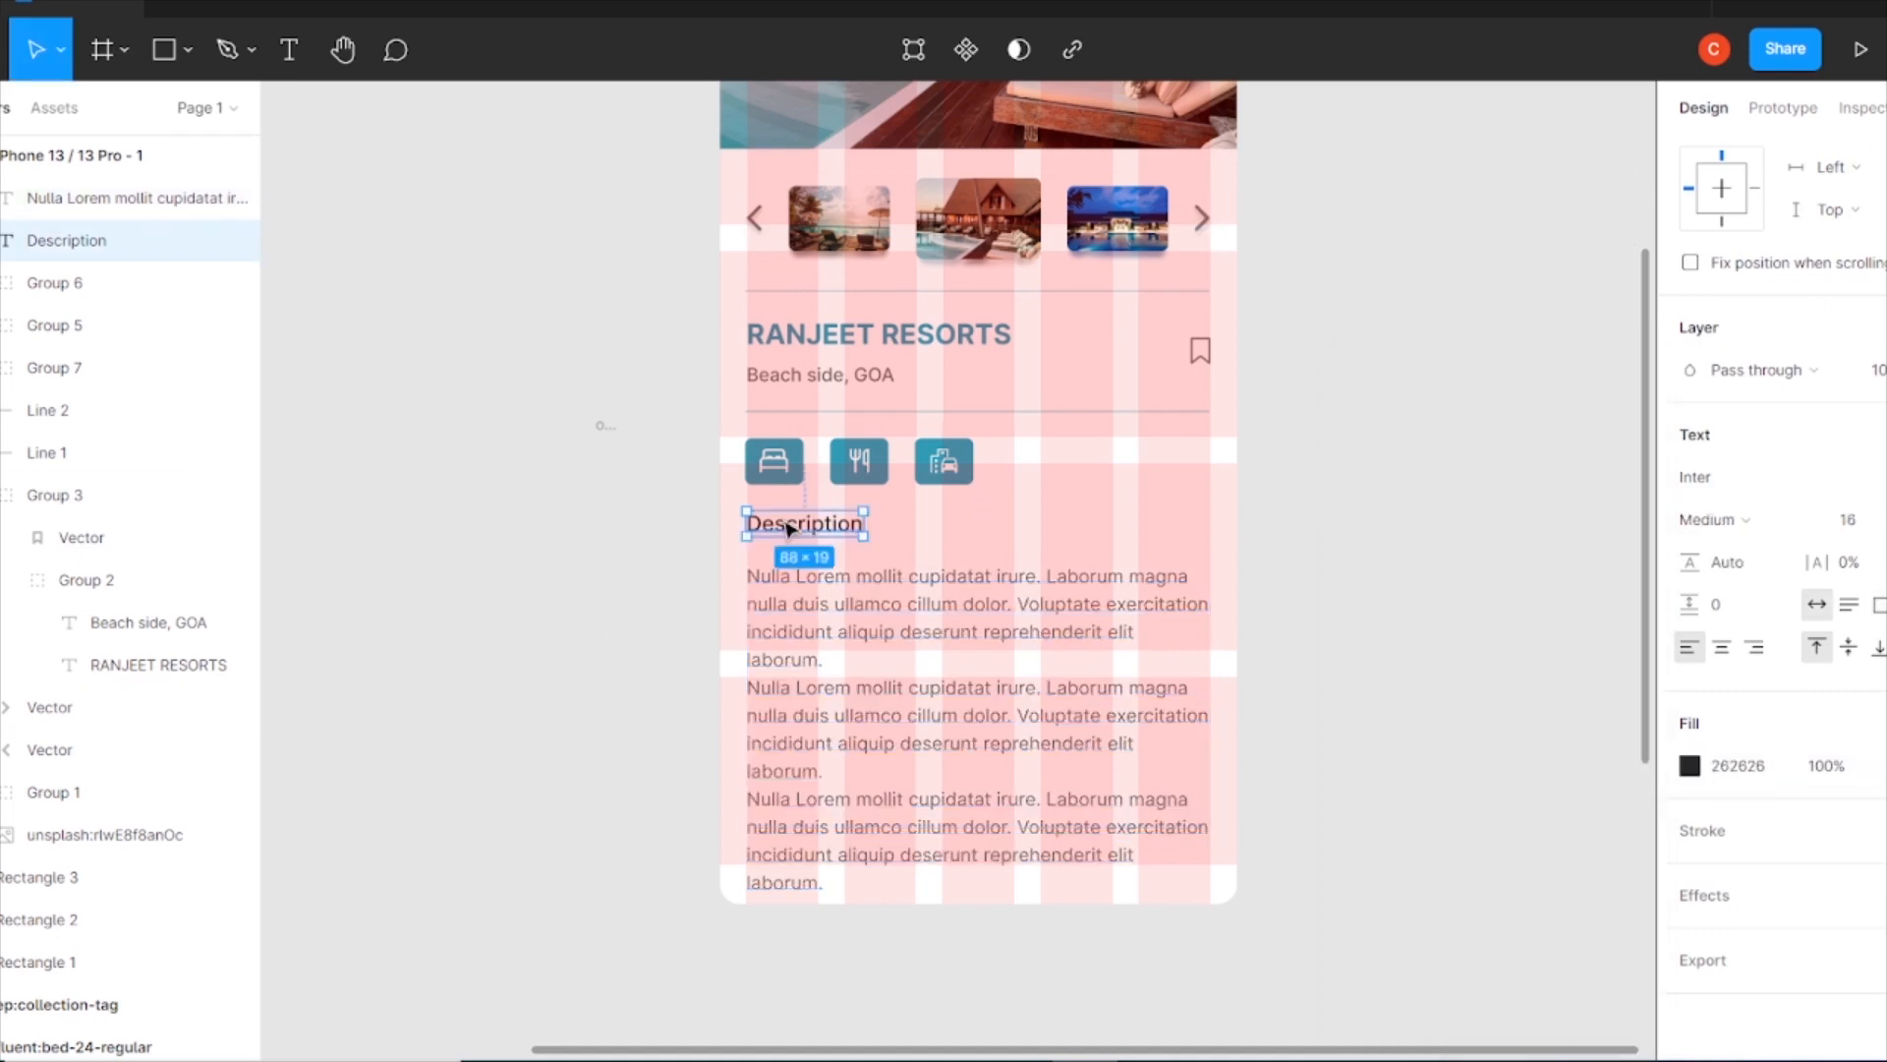
{"action": "left_click", "coordinate": [1690, 765]}
{"action": "left_click_drag", "start_coordinate": [1340, 666], "coordinate": [1341, 642]}
{"action": "left_click", "coordinate": [1628, 370]}
Set the vertical spacing between the "Description" heading and its paragraphs to 15.
{"action": "left_click", "coordinate": [978, 688], "text": "shift"}
{"action": "scroll", "coordinate": [1686, 584], "scroll_direction": "up", "scroll_amount": 5}
{"action": "key", "text": "Return"}
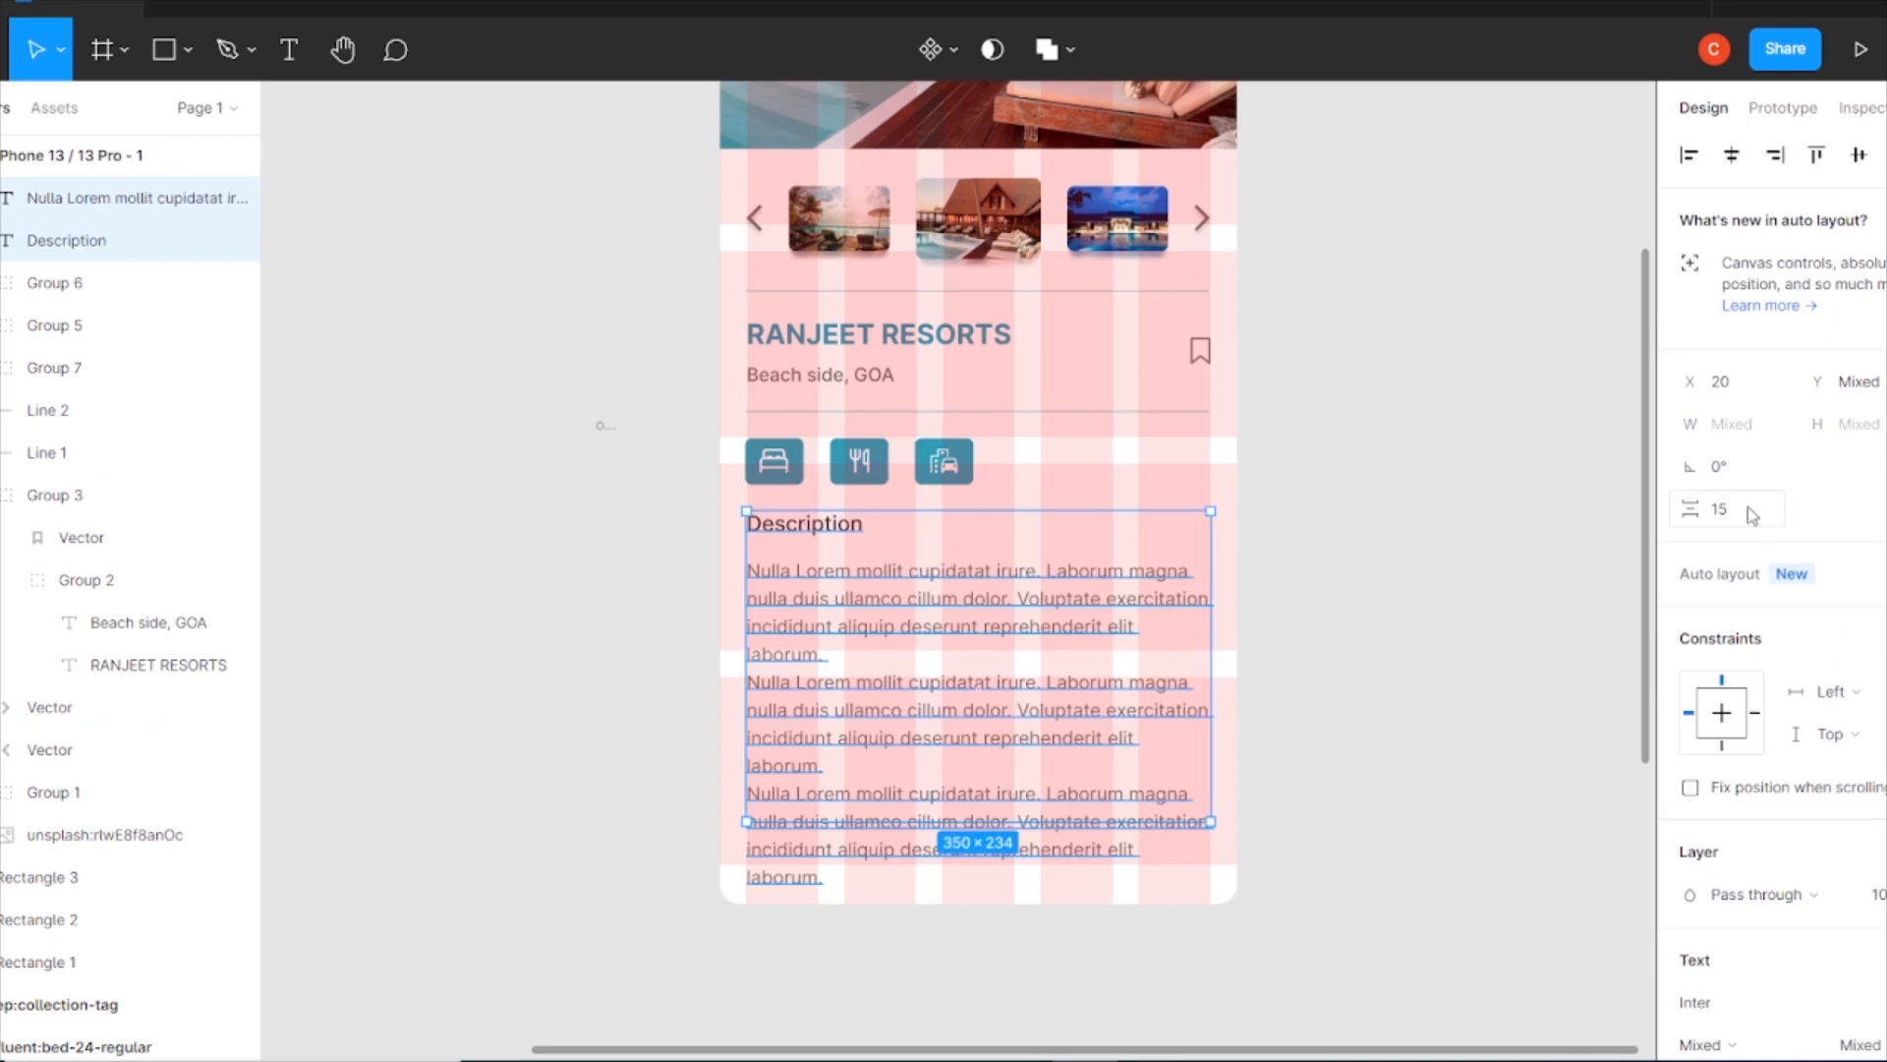
{"action": "left_click", "coordinate": [1425, 527]}
Draw a full-width 390 × 78 rectangle along the bottom of the phone frame.
{"action": "key", "text": "r"}
{"action": "mouse_move", "coordinate": [329, 661]}
{"action": "left_mouse_down"}
{"action": "mouse_move", "coordinate": [627, 744]}
{"action": "mouse_move", "coordinate": [644, 730]}
{"action": "left_mouse_up"}
{"action": "left_click_drag", "start_coordinate": [522, 701], "coordinate": [1023, 876]}
{"action": "left_click_drag", "start_coordinate": [829, 885], "coordinate": [716, 884]}
{"action": "left_click_drag", "start_coordinate": [1146, 876], "coordinate": [1236, 876]}
{"action": "left_click_drag", "start_coordinate": [1086, 834], "coordinate": [1085, 804]}
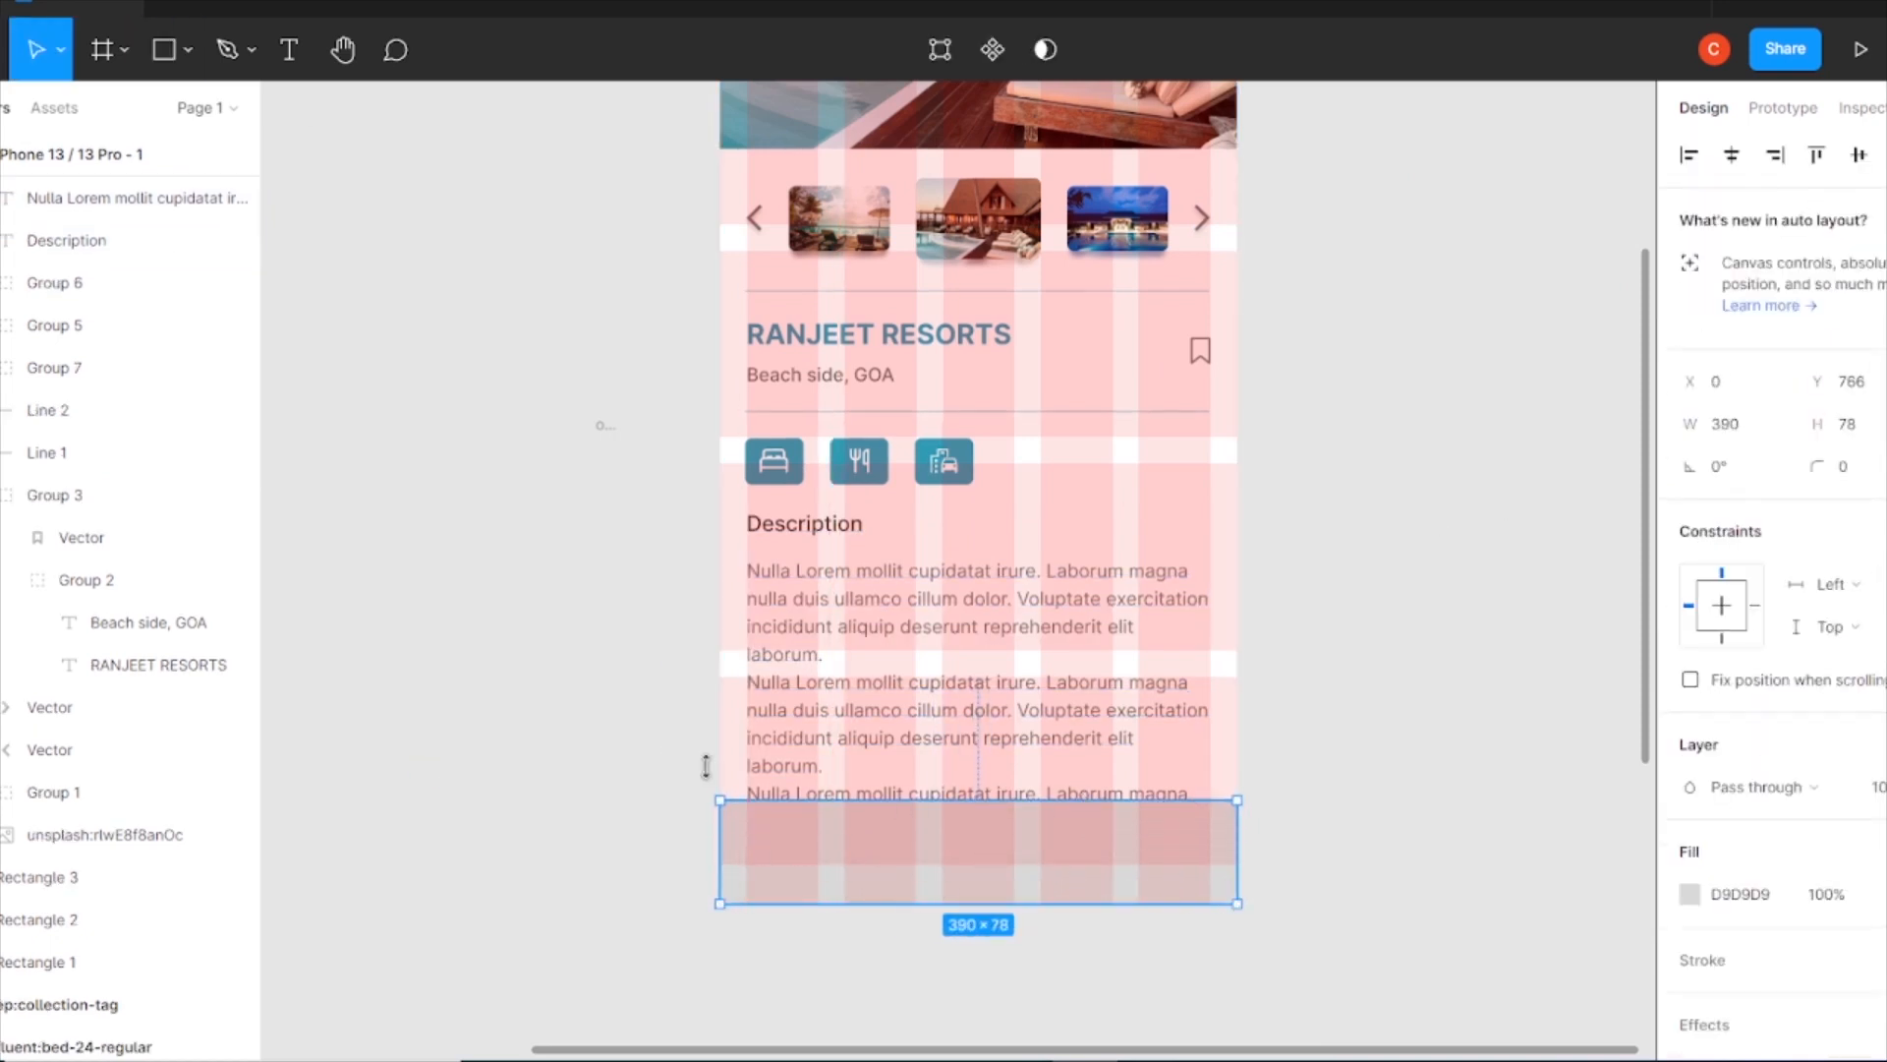
{"action": "left_click", "coordinate": [1395, 667]}
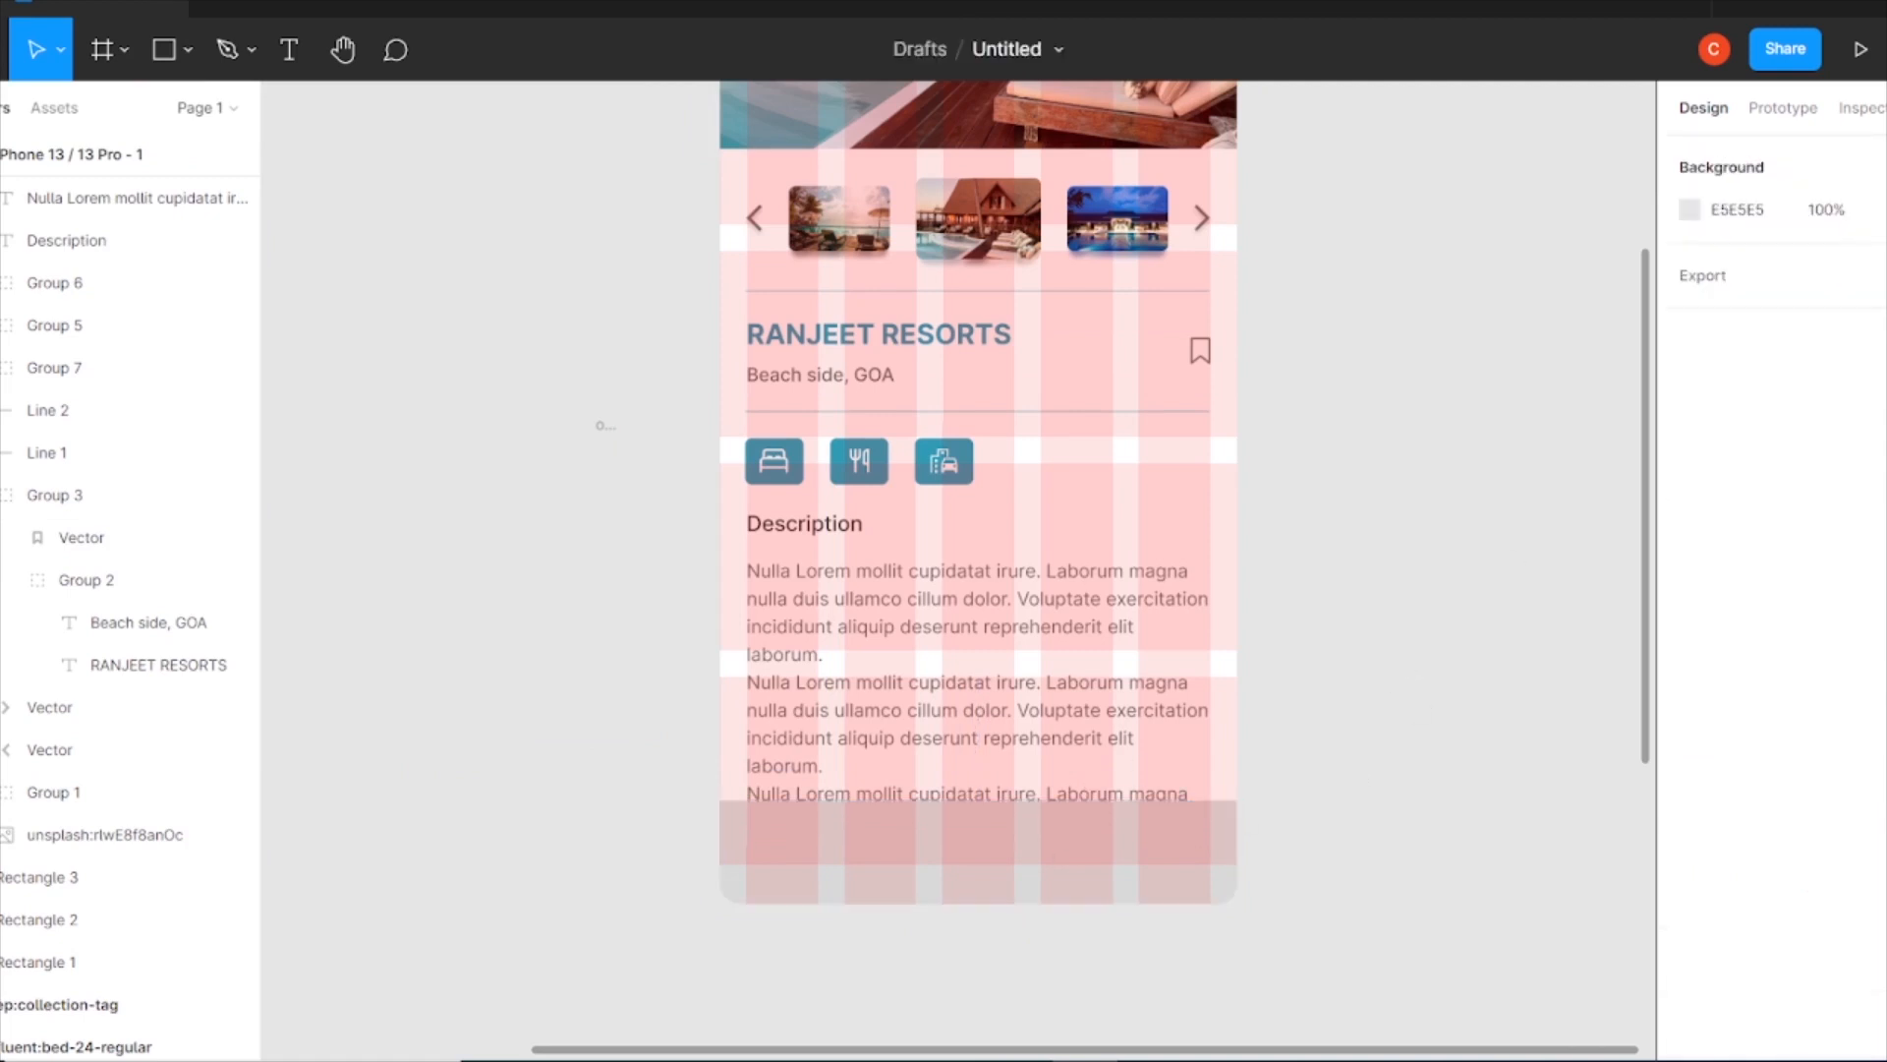
Add the price text "₹ 4220" and place it in the grey bar at the frame's bottom.
{"action": "left_click", "coordinate": [496, 719]}
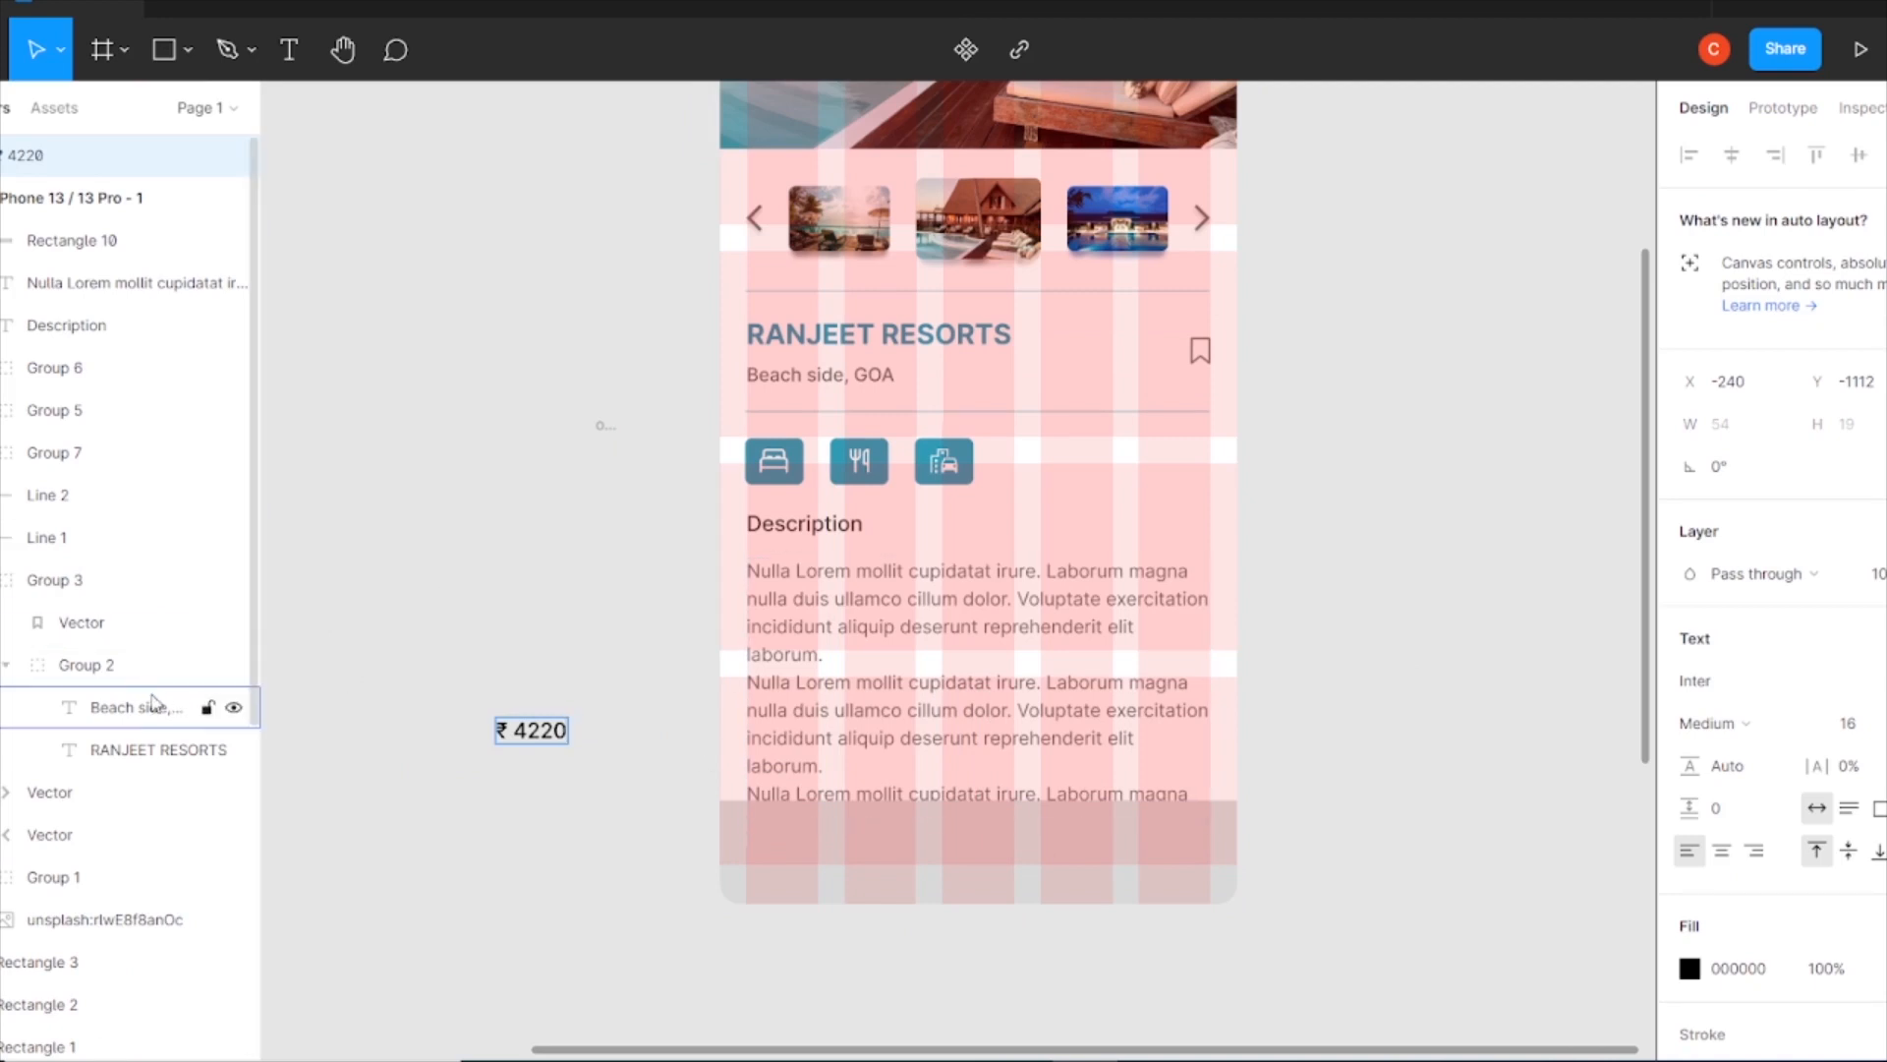
{"action": "key", "text": "Escape"}
{"action": "left_click_drag", "start_coordinate": [531, 729], "coordinate": [797, 837]}
{"action": "left_click", "coordinate": [1862, 938]}
Extend the grey price bar's top edge slightly upward to cover the third paragraph.
{"action": "left_click", "coordinate": [1071, 825]}
{"action": "left_click_drag", "start_coordinate": [1064, 801], "coordinate": [1070, 782]}
{"action": "left_click", "coordinate": [1493, 715]}
Reposition the "₹ 4220" price in the bar and set it to Semi Bold, size 20.
{"action": "left_click_drag", "start_coordinate": [802, 848], "coordinate": [797, 828]}
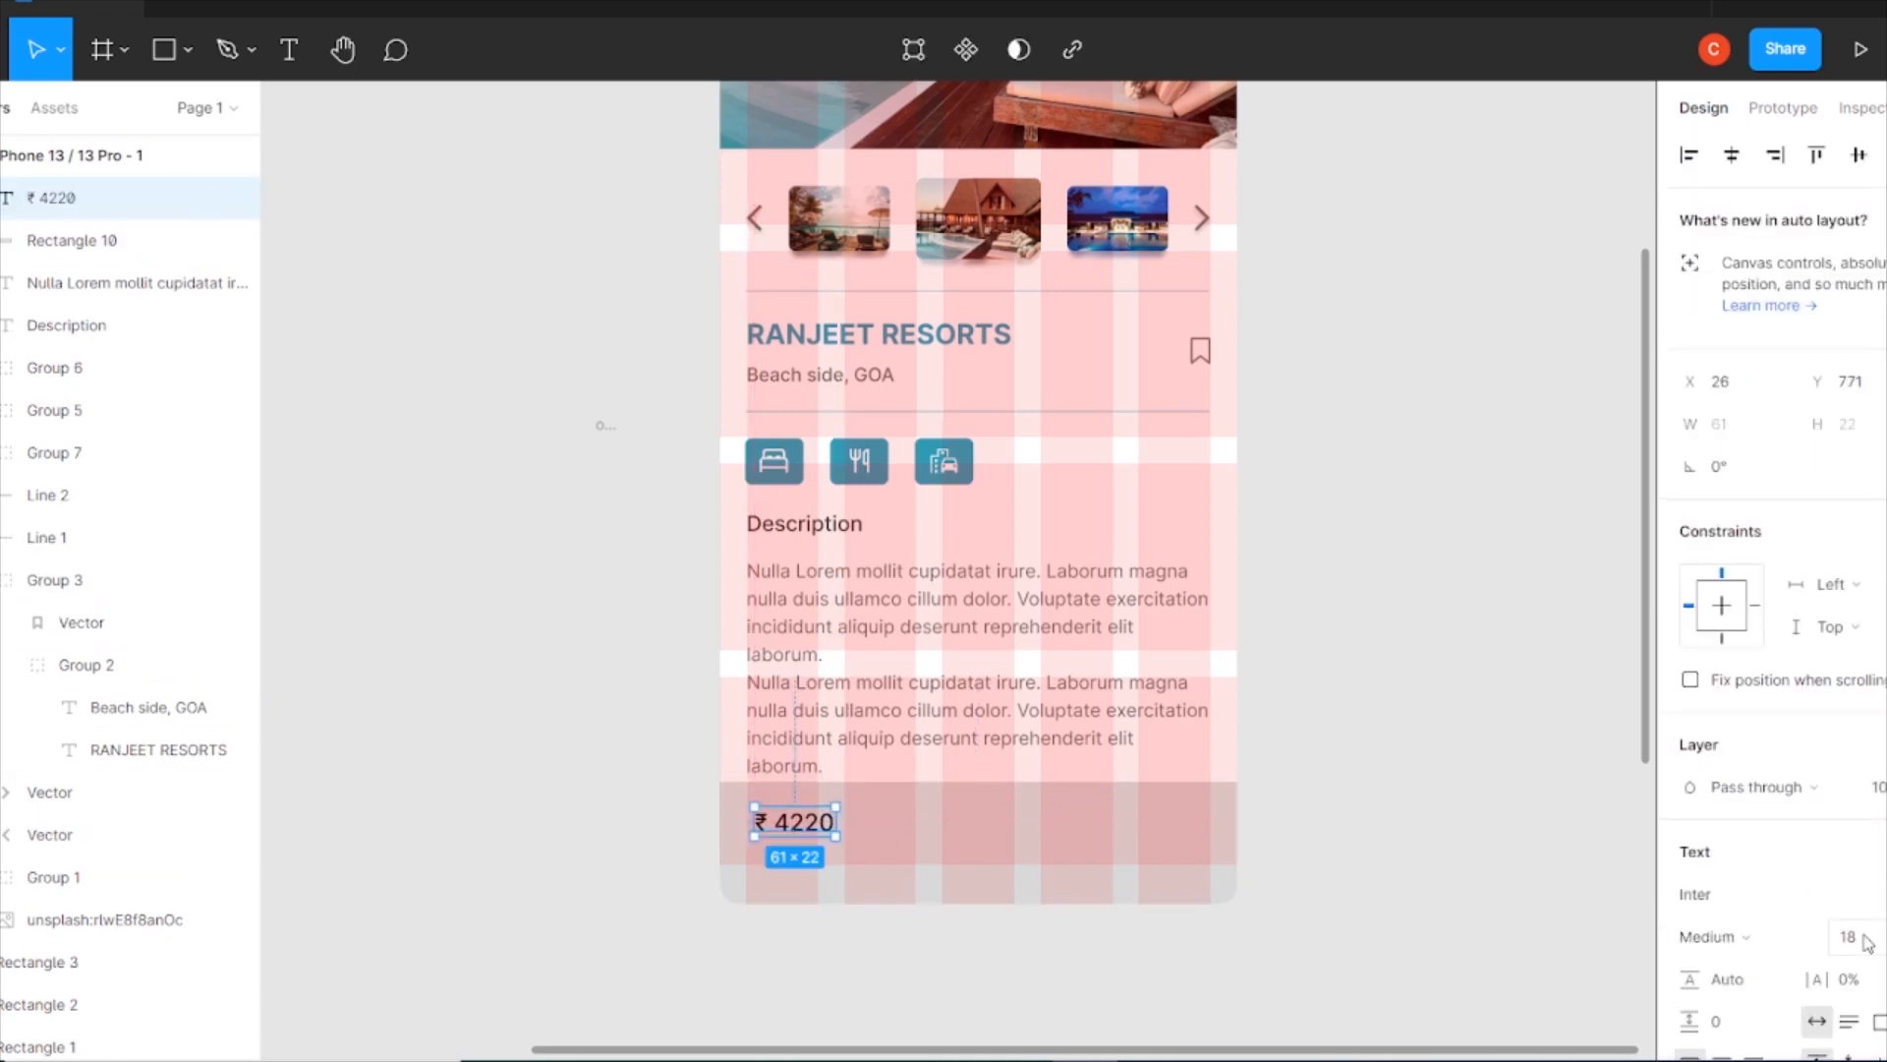
{"action": "left_click", "coordinate": [1745, 936]}
{"action": "left_click", "coordinate": [1756, 594]}
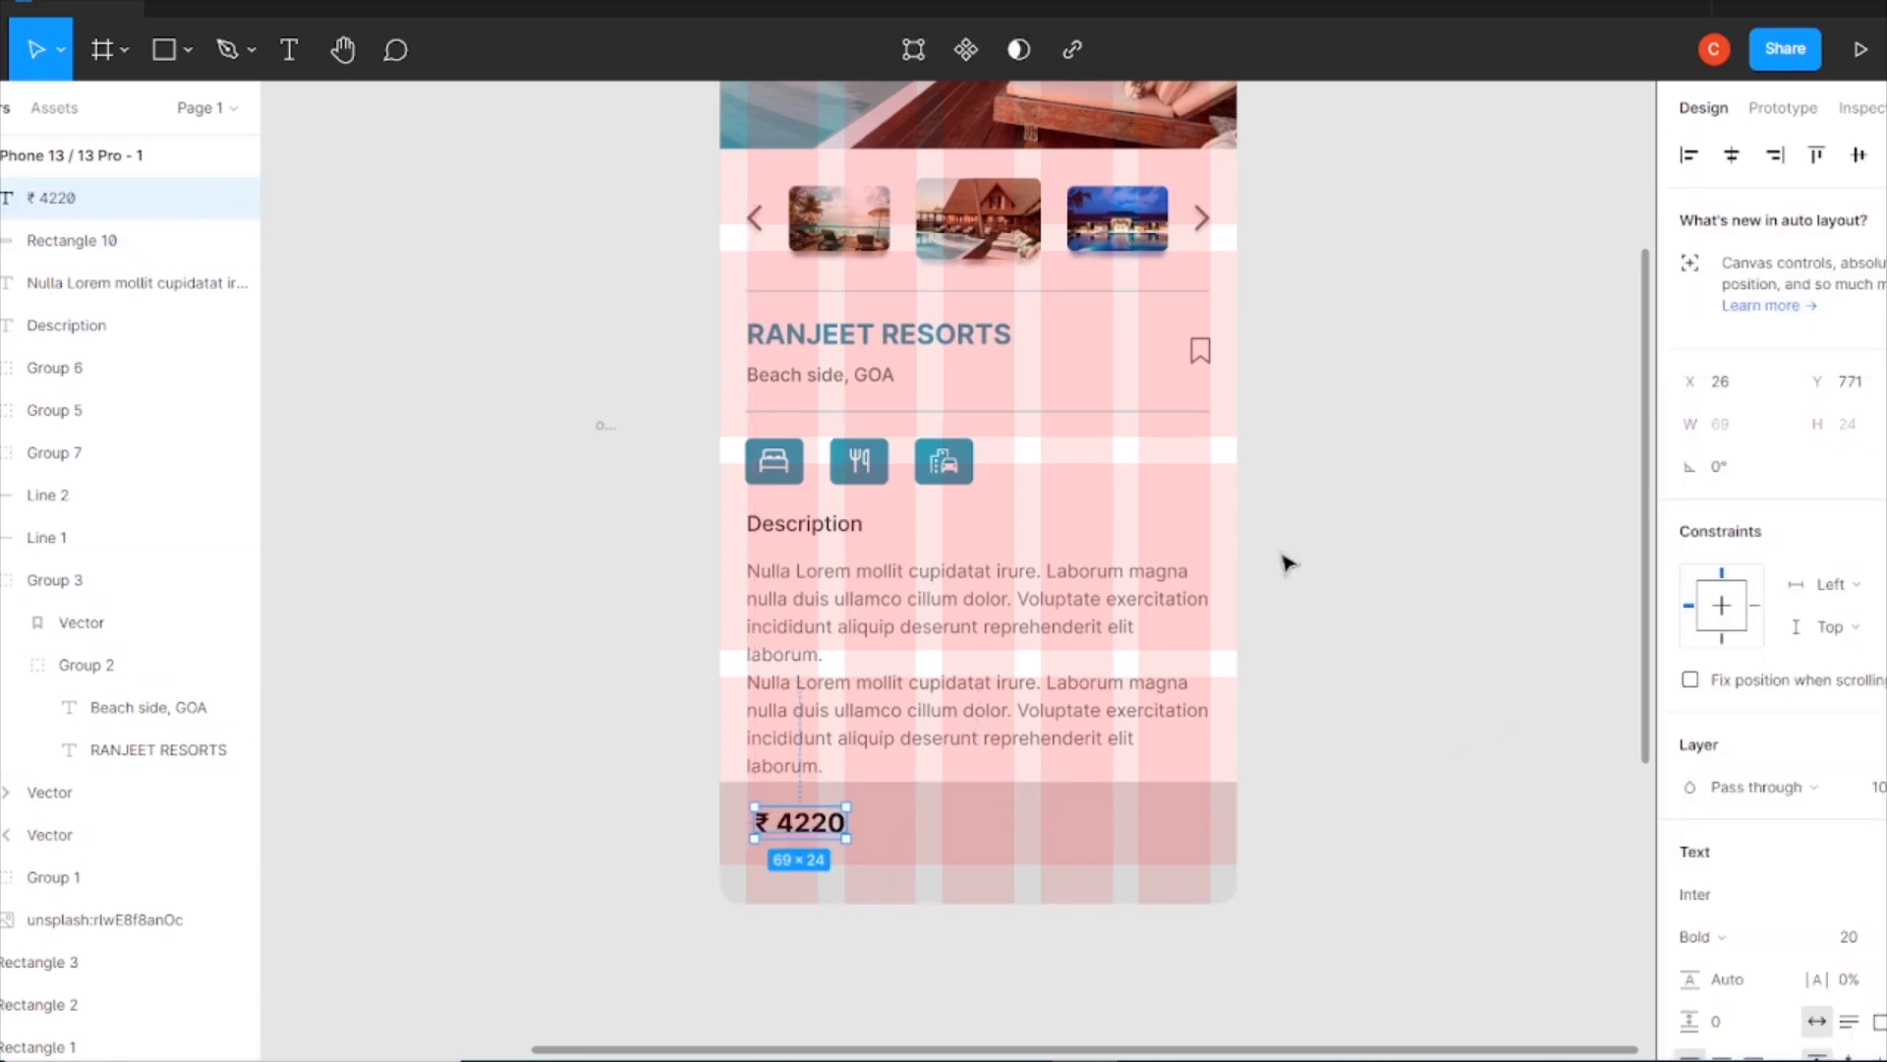
{"action": "left_click", "coordinate": [1721, 937]}
{"action": "left_click", "coordinate": [1732, 564]}
{"action": "left_click", "coordinate": [1376, 688]}
Duplicate the "₹ 4220" price beside the original and change the copy's amount to 6850.
{"action": "left_click_drag", "start_coordinate": [818, 829], "coordinate": [922, 826]}
{"action": "scroll", "coordinate": [919, 831], "scroll_direction": "up", "scroll_amount": 3}
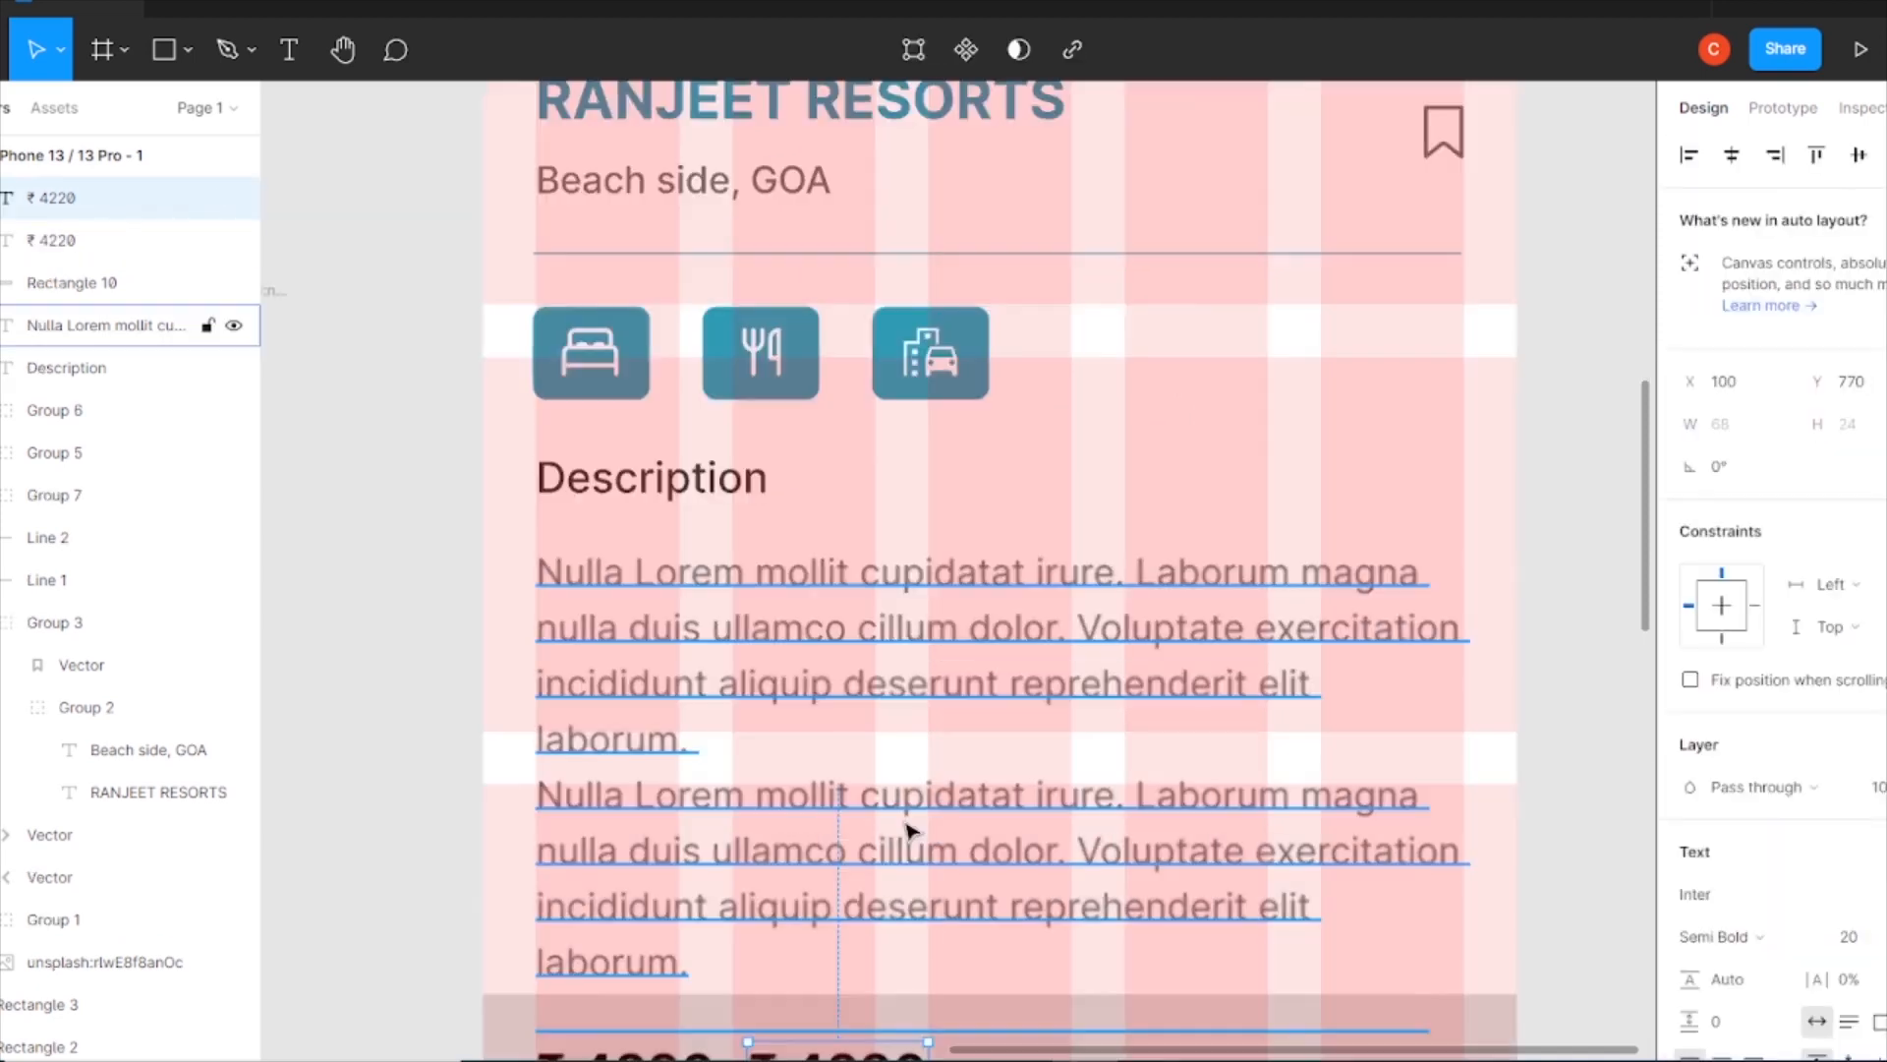
{"action": "scroll", "coordinate": [919, 825], "scroll_direction": "down", "scroll_amount": 3}
{"action": "double_click", "coordinate": [924, 783]}
{"action": "left_click", "coordinate": [925, 783]}
{"action": "key", "text": "BackSpace"}
{"action": "key", "text": "BackSpace"}
{"action": "key", "text": "BackSpace"}
{"action": "key", "text": "BackSpace"}
{"action": "type", "text": "6850"}
Set the "₹ 6850" price to Regular, size 16, and place it beside "₹ 4220" with a gap of 20.
{"action": "left_click", "coordinate": [1720, 936]}
{"action": "left_click", "coordinate": [1727, 499]}
{"action": "left_click", "coordinate": [1848, 936]}
{"action": "key", "text": "Down"}
{"action": "key", "text": "Down"}
{"action": "key", "text": "Down"}
{"action": "key", "text": "Escape"}
{"action": "left_click_drag", "start_coordinate": [837, 785], "coordinate": [869, 789]}
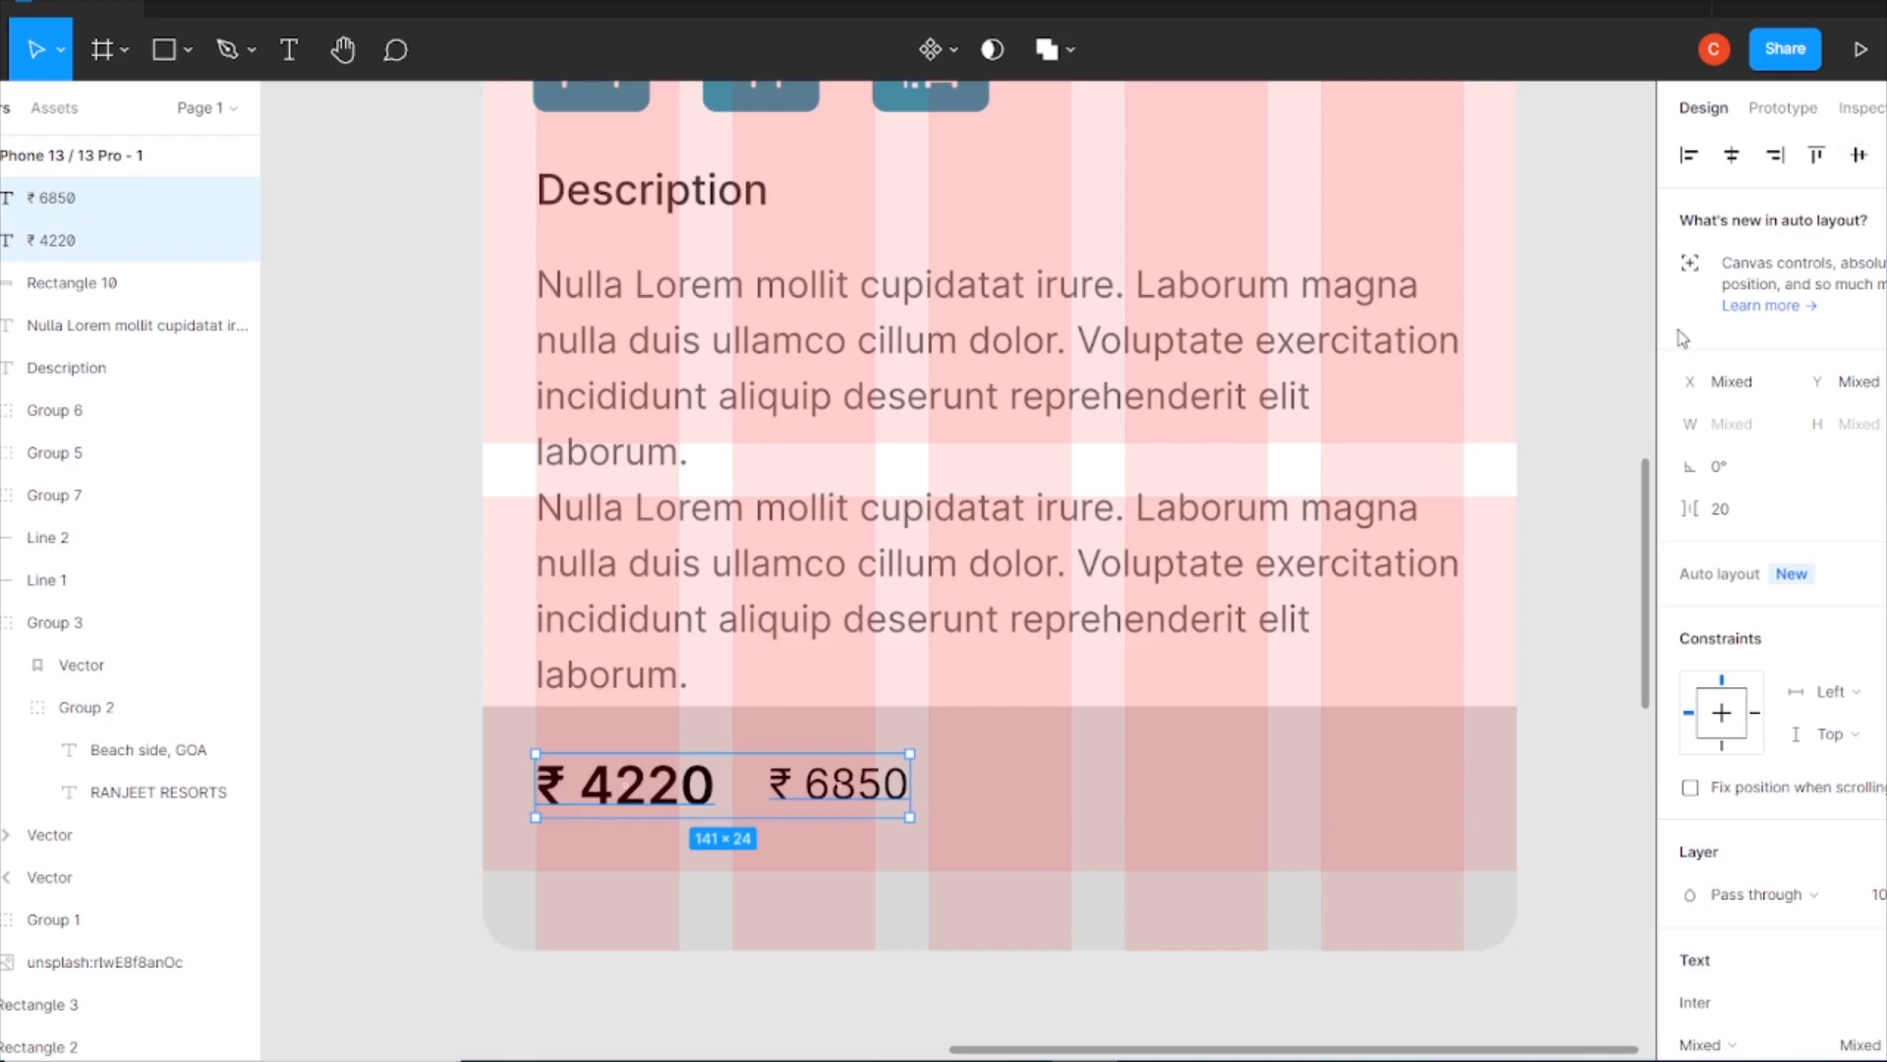
Strike through the "₹ 6850" price with a horizontal line 60 wide and 0.5 thick, centred on the text.
{"action": "key", "text": "p"}
{"action": "key", "text": "l"}
{"action": "left_click_drag", "start_coordinate": [929, 778], "coordinate": [747, 782]}
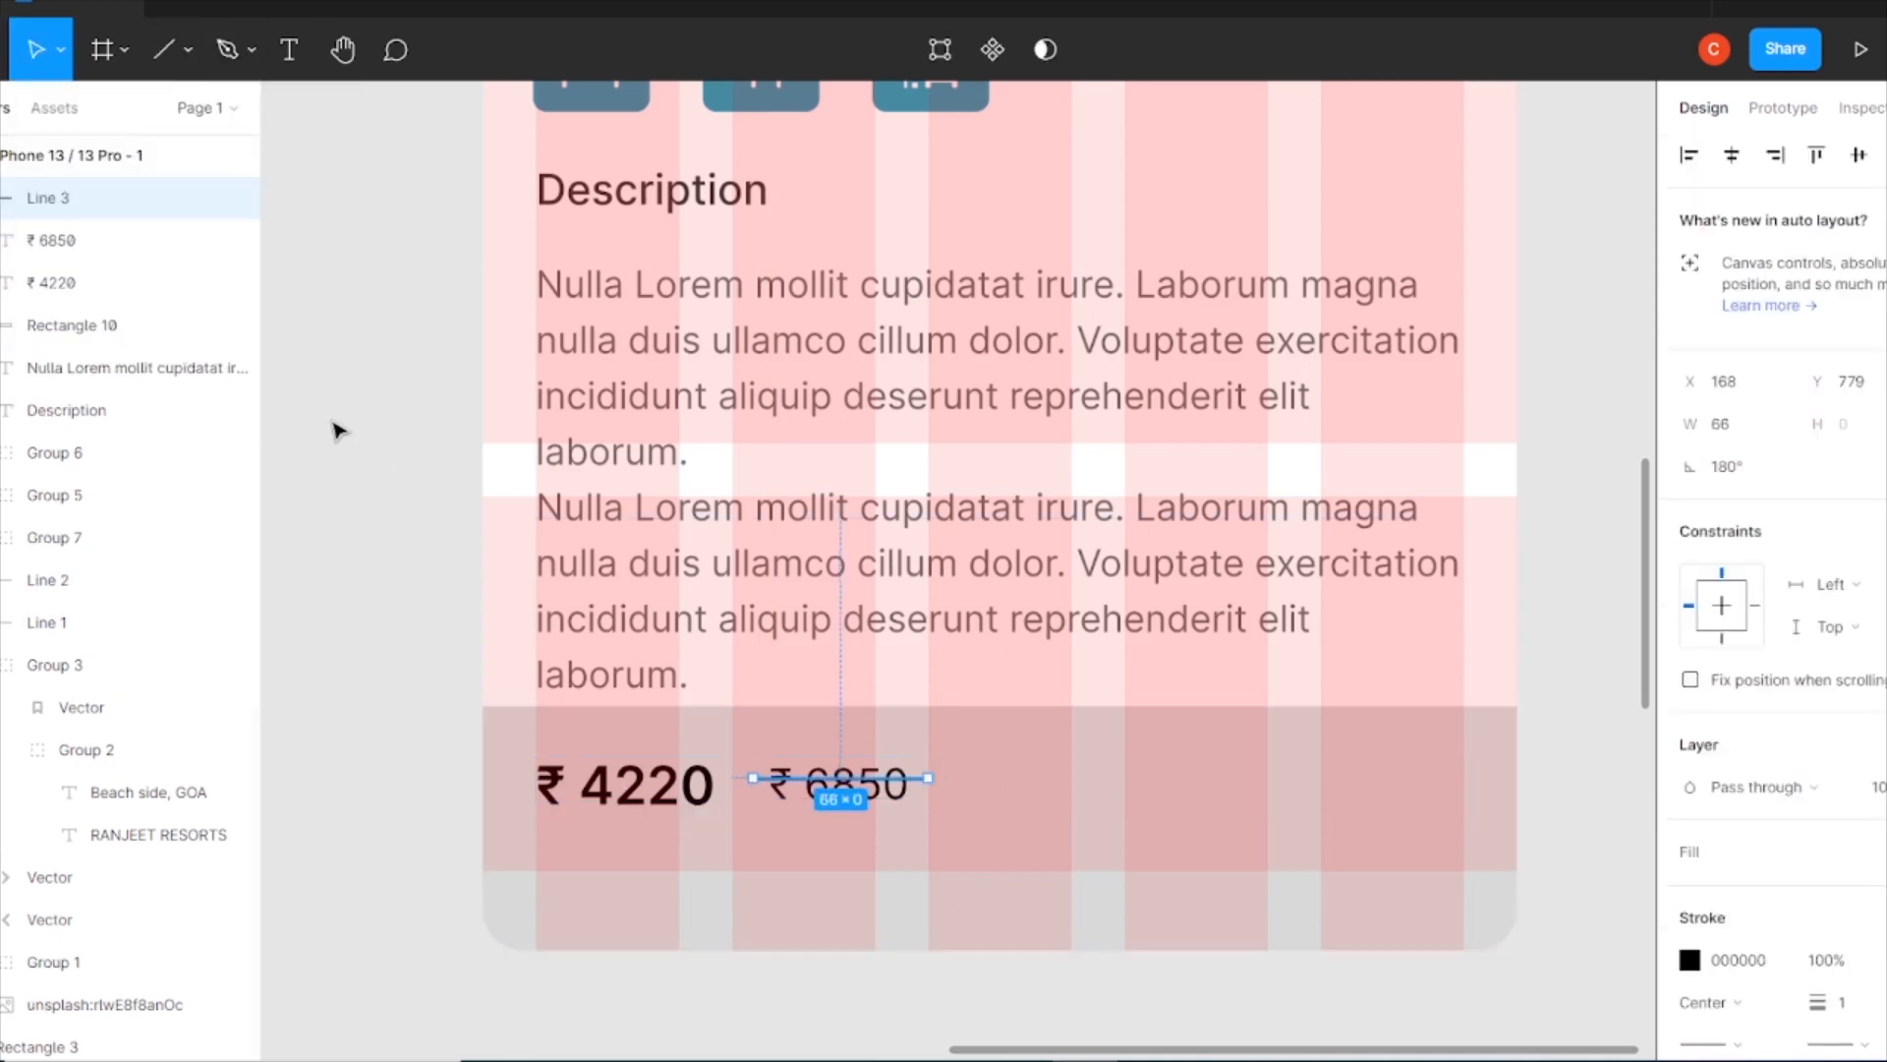
{"action": "key", "text": "Down"}
{"action": "key", "text": "Down"}
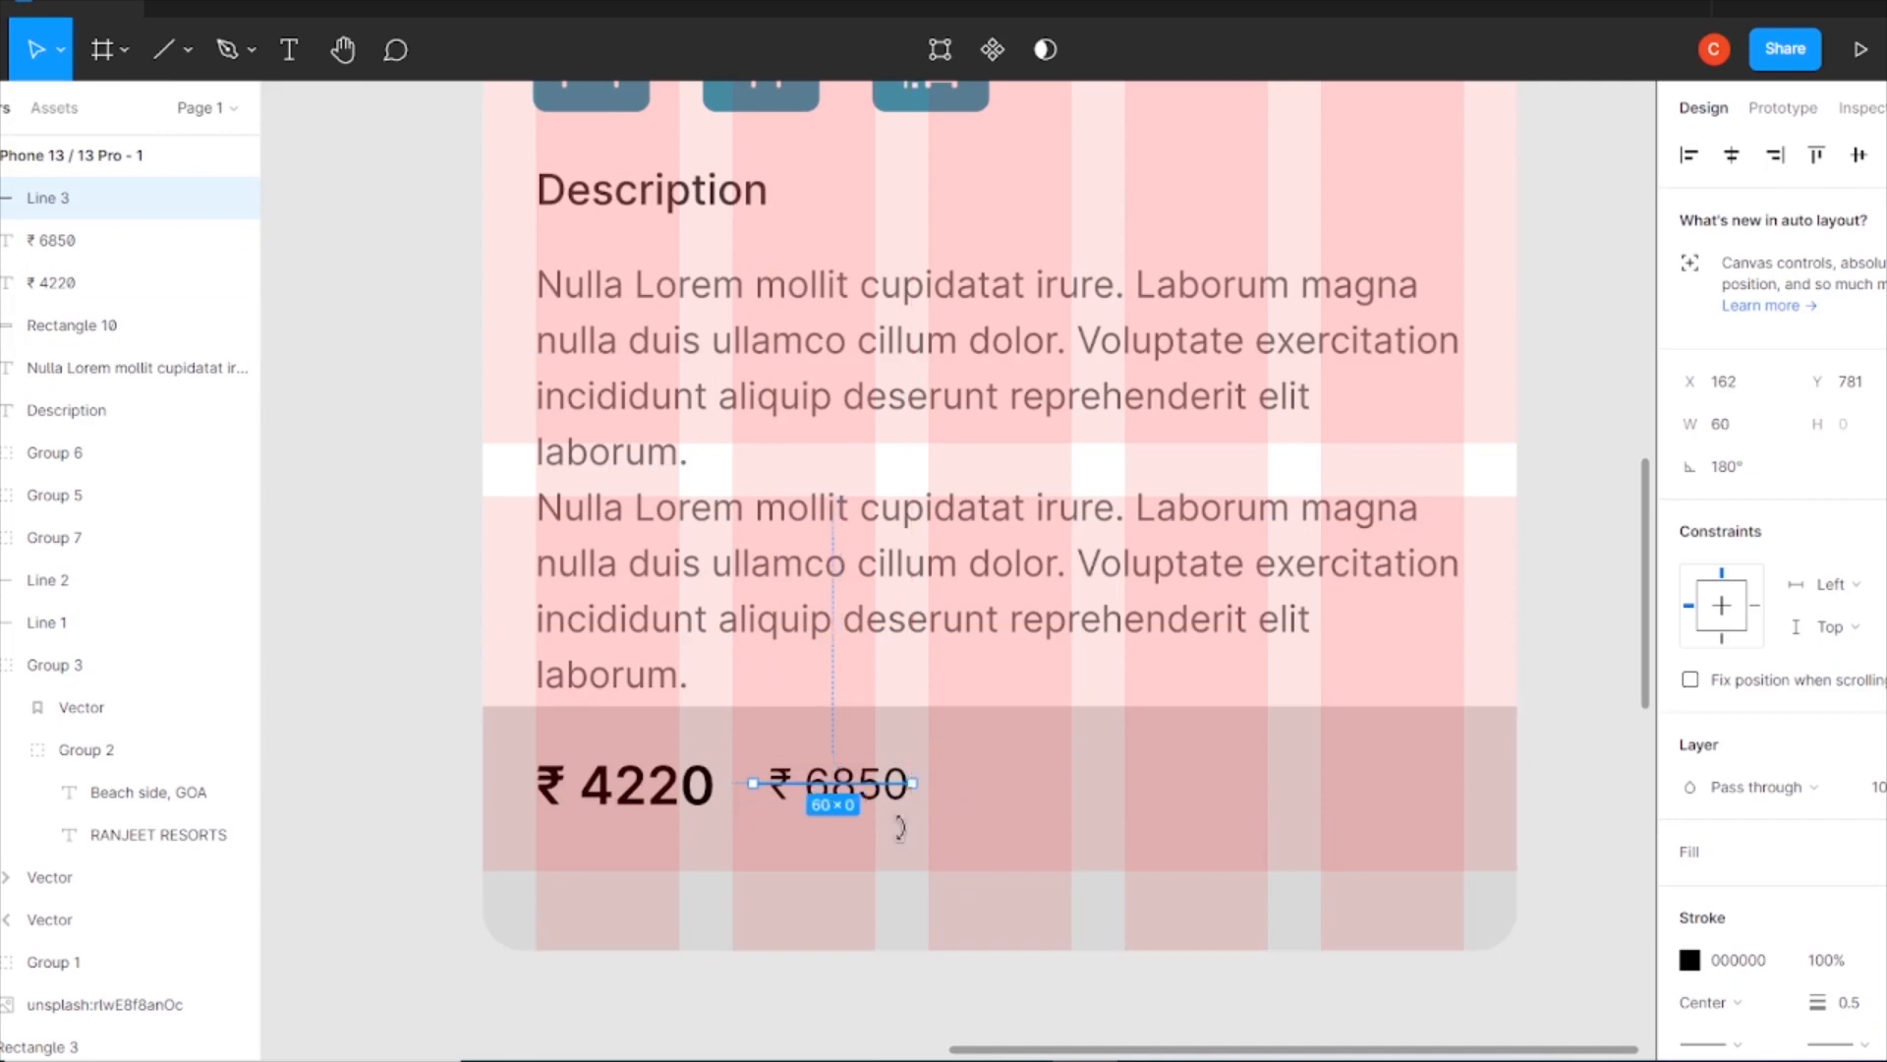
{"action": "left_click", "coordinate": [910, 784], "text": "shift"}
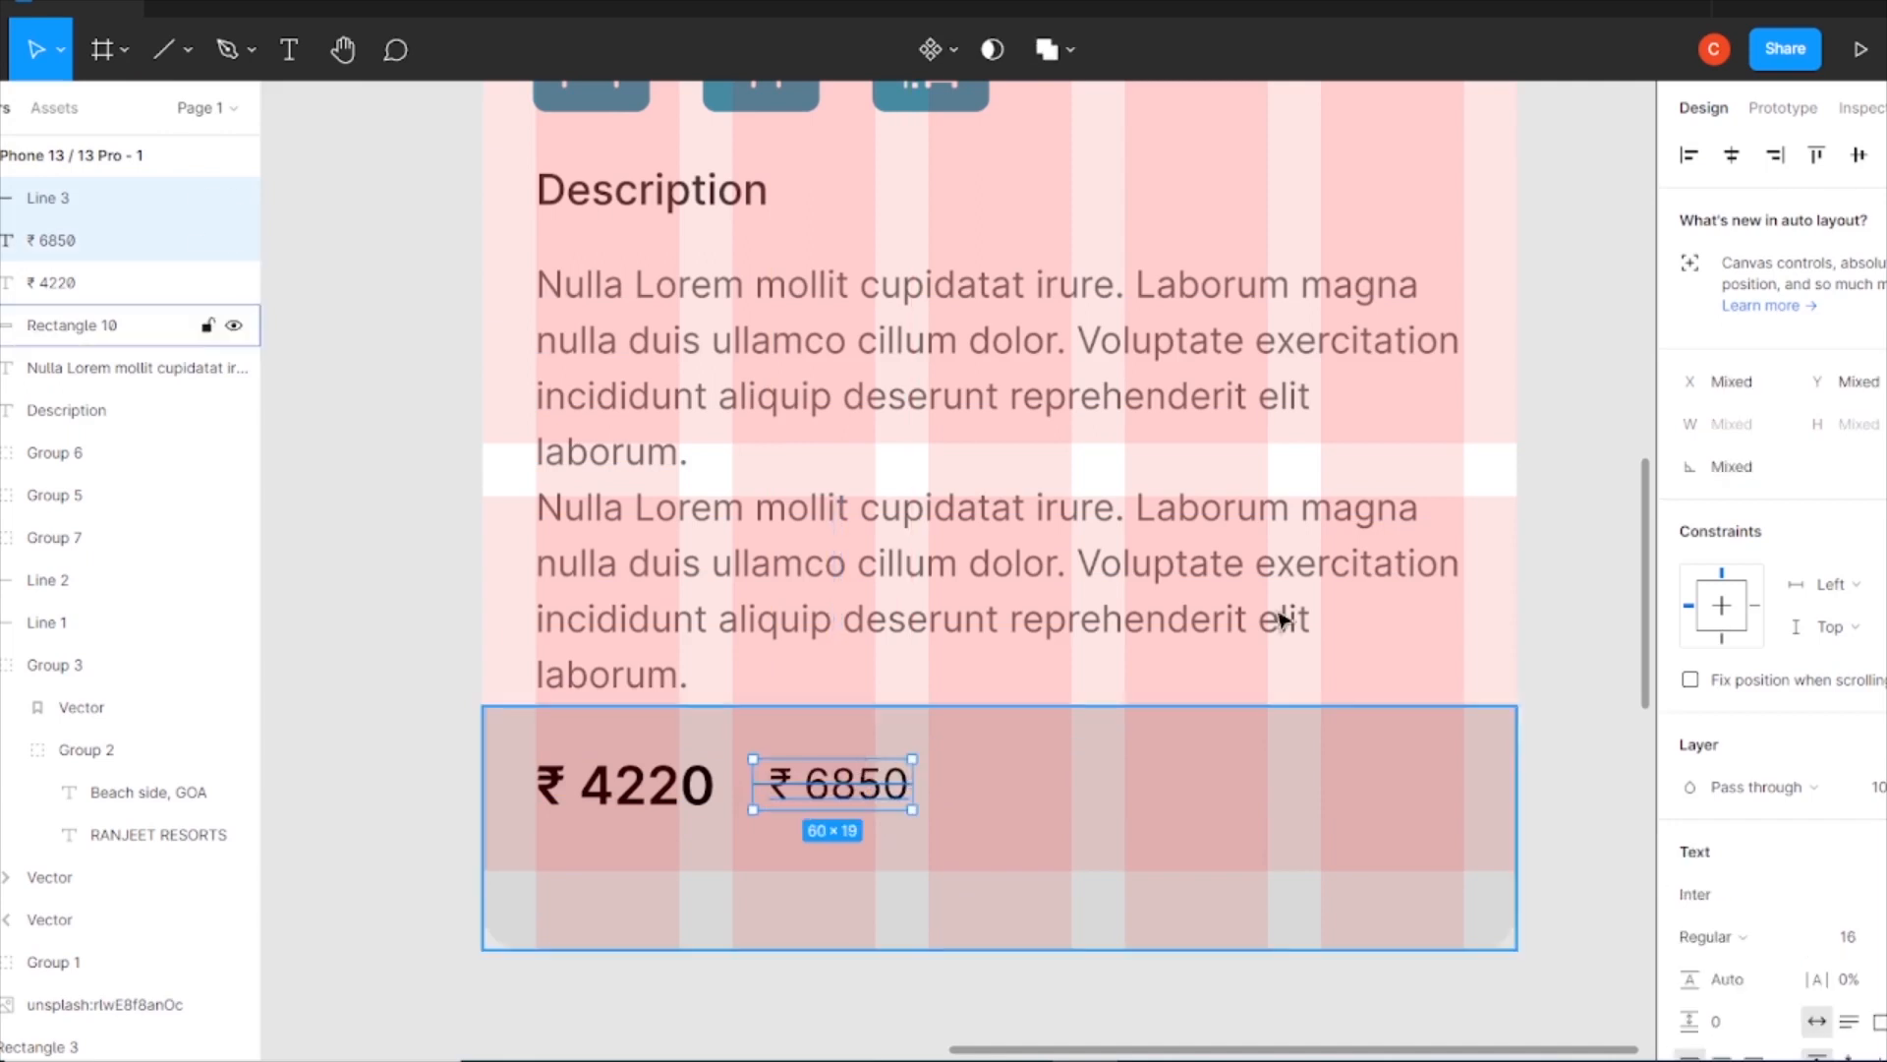
{"action": "left_click", "coordinate": [1592, 770]}
Add the text "+ ₹ 912 taxes & fees" and place it below the "₹ 4220" price.
{"action": "left_click", "coordinate": [289, 49]}
{"action": "left_click", "coordinate": [439, 722]}
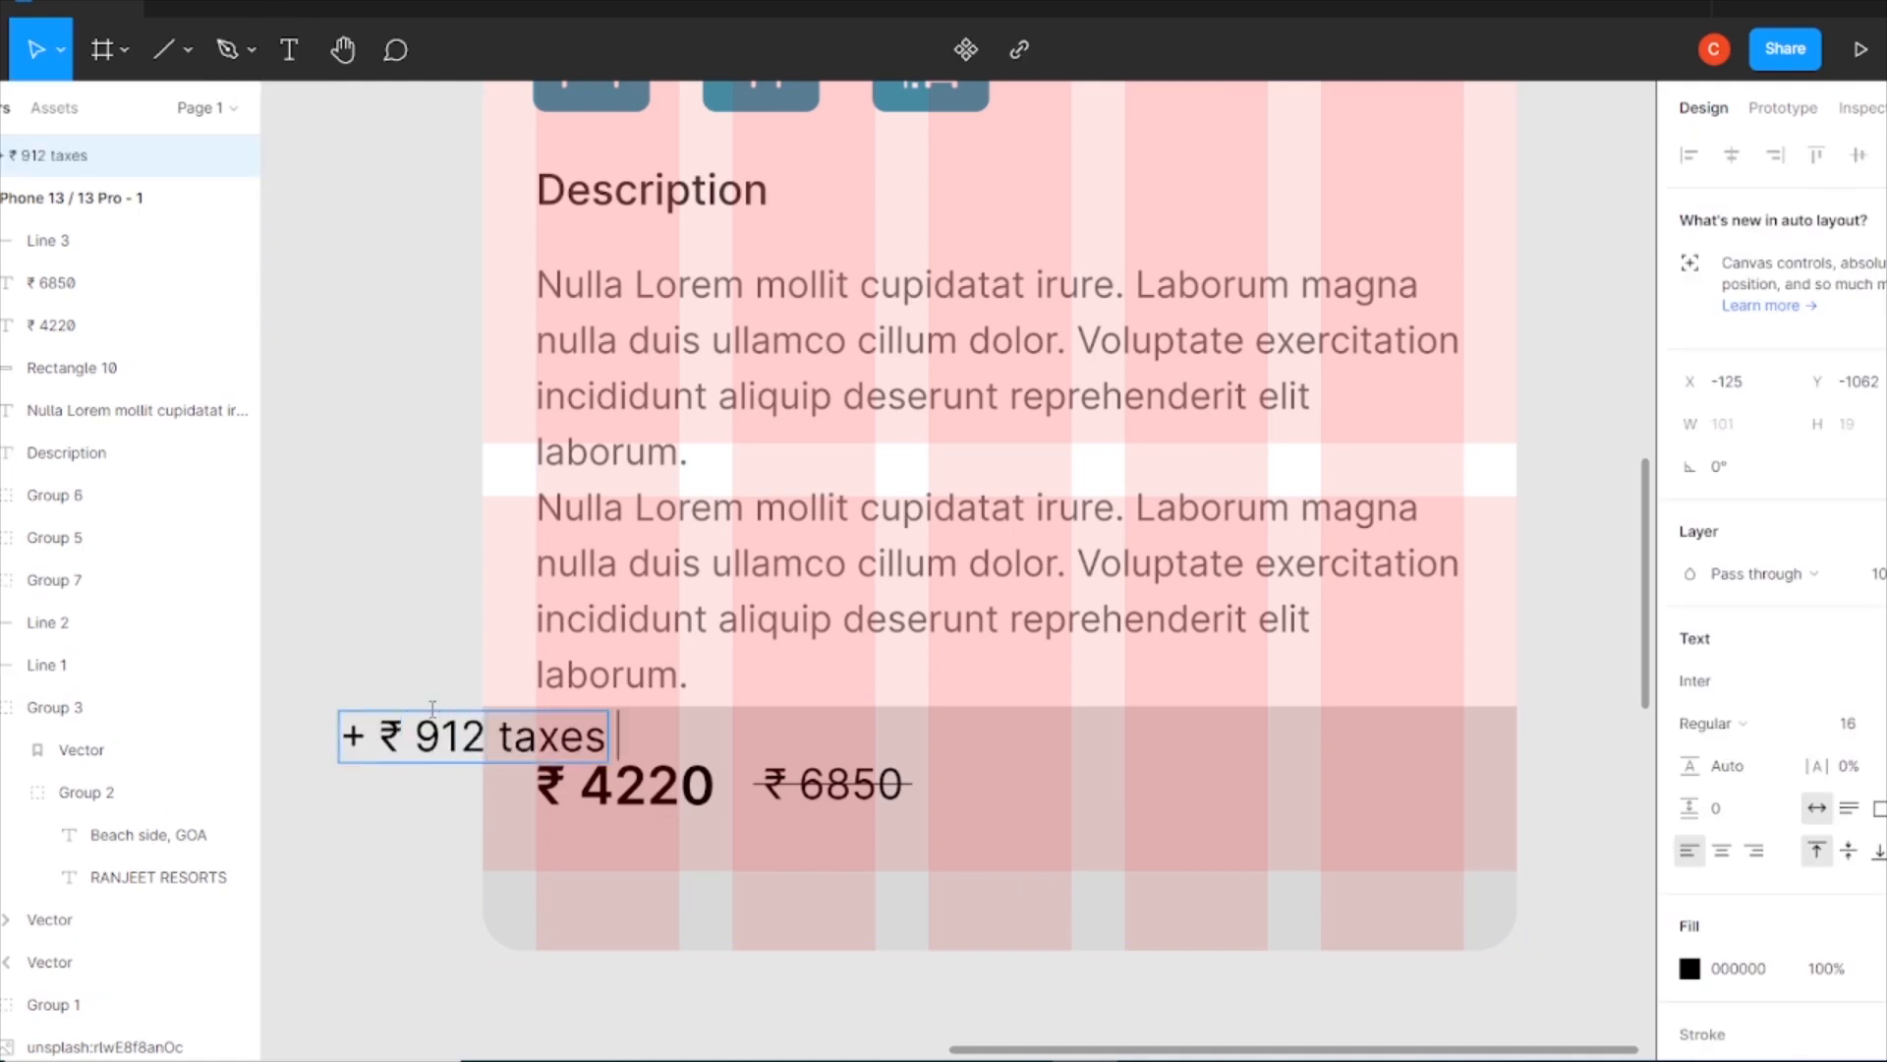
{"action": "left_click_drag", "start_coordinate": [545, 744], "coordinate": [787, 858]}
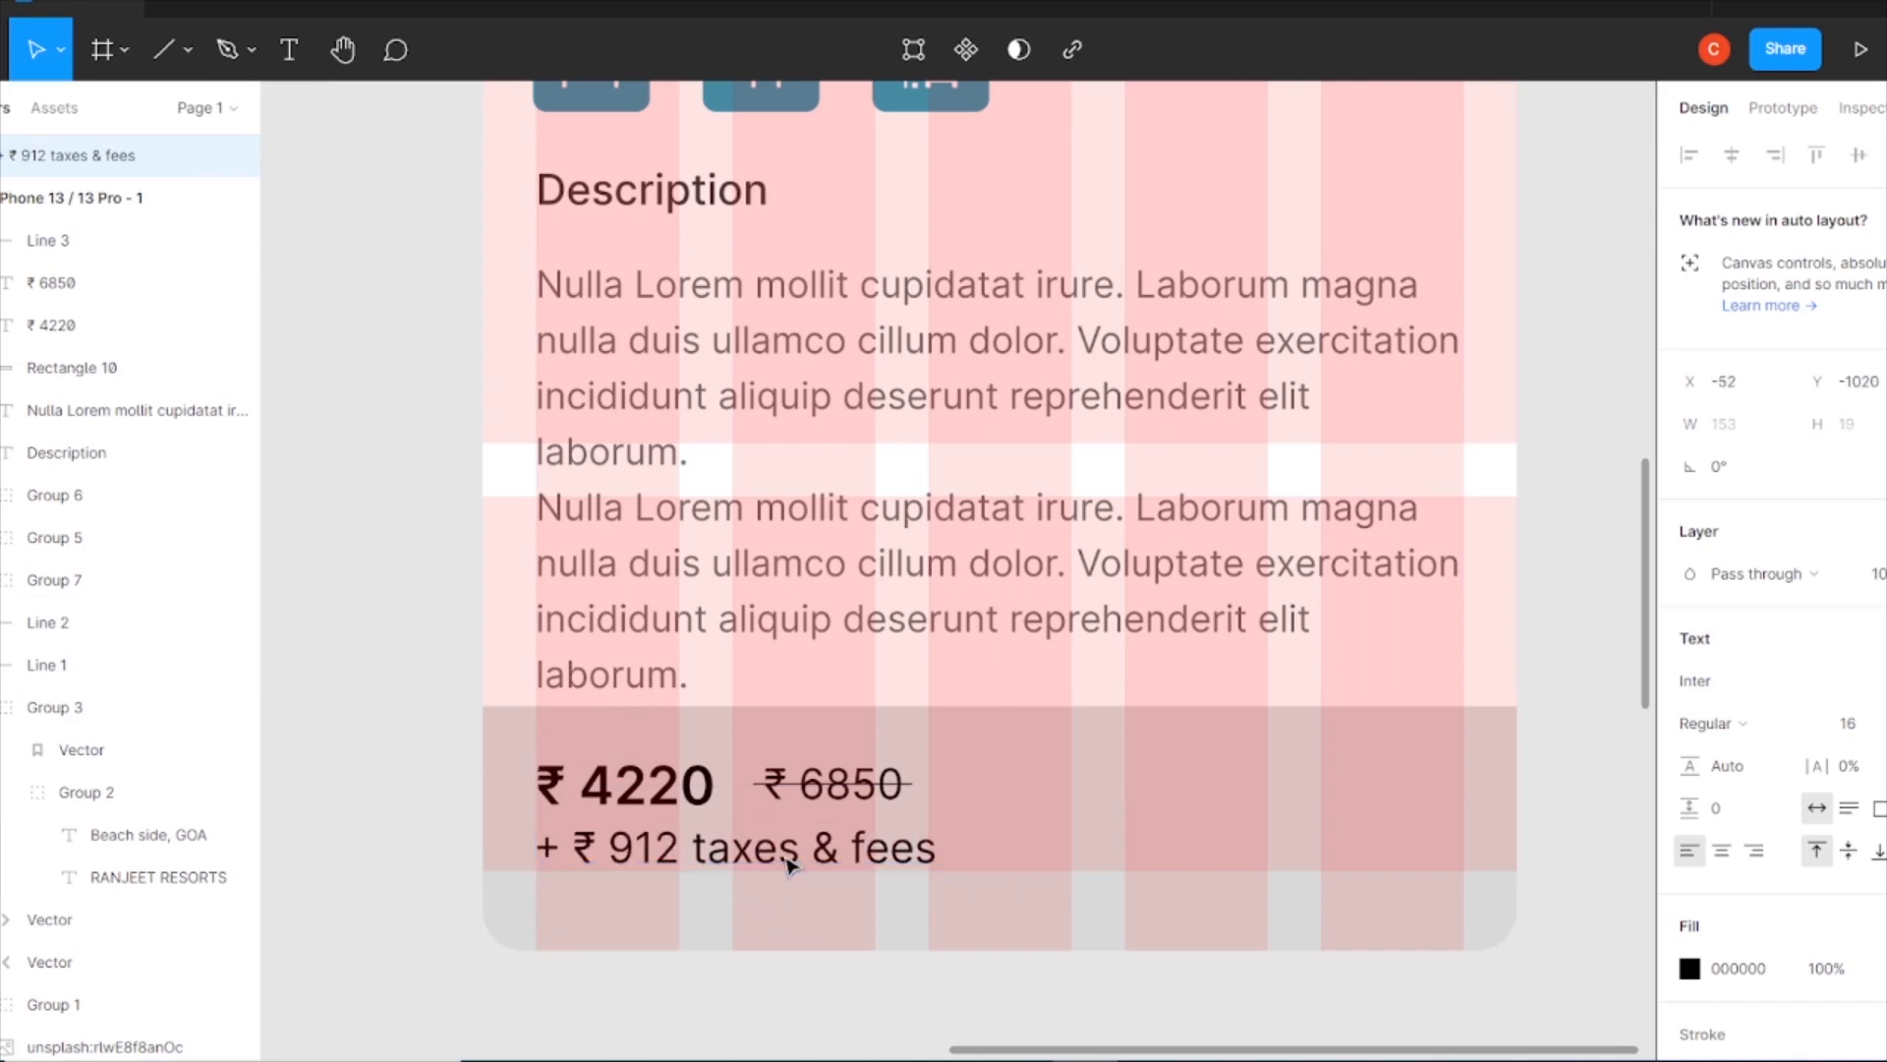
Set the taxes line to size 14, adjust its position under the price, and move its layer into the iPhone frame.
{"action": "left_click", "coordinate": [1873, 724]}
{"action": "type", "text": "14"}
{"action": "key", "text": "Return"}
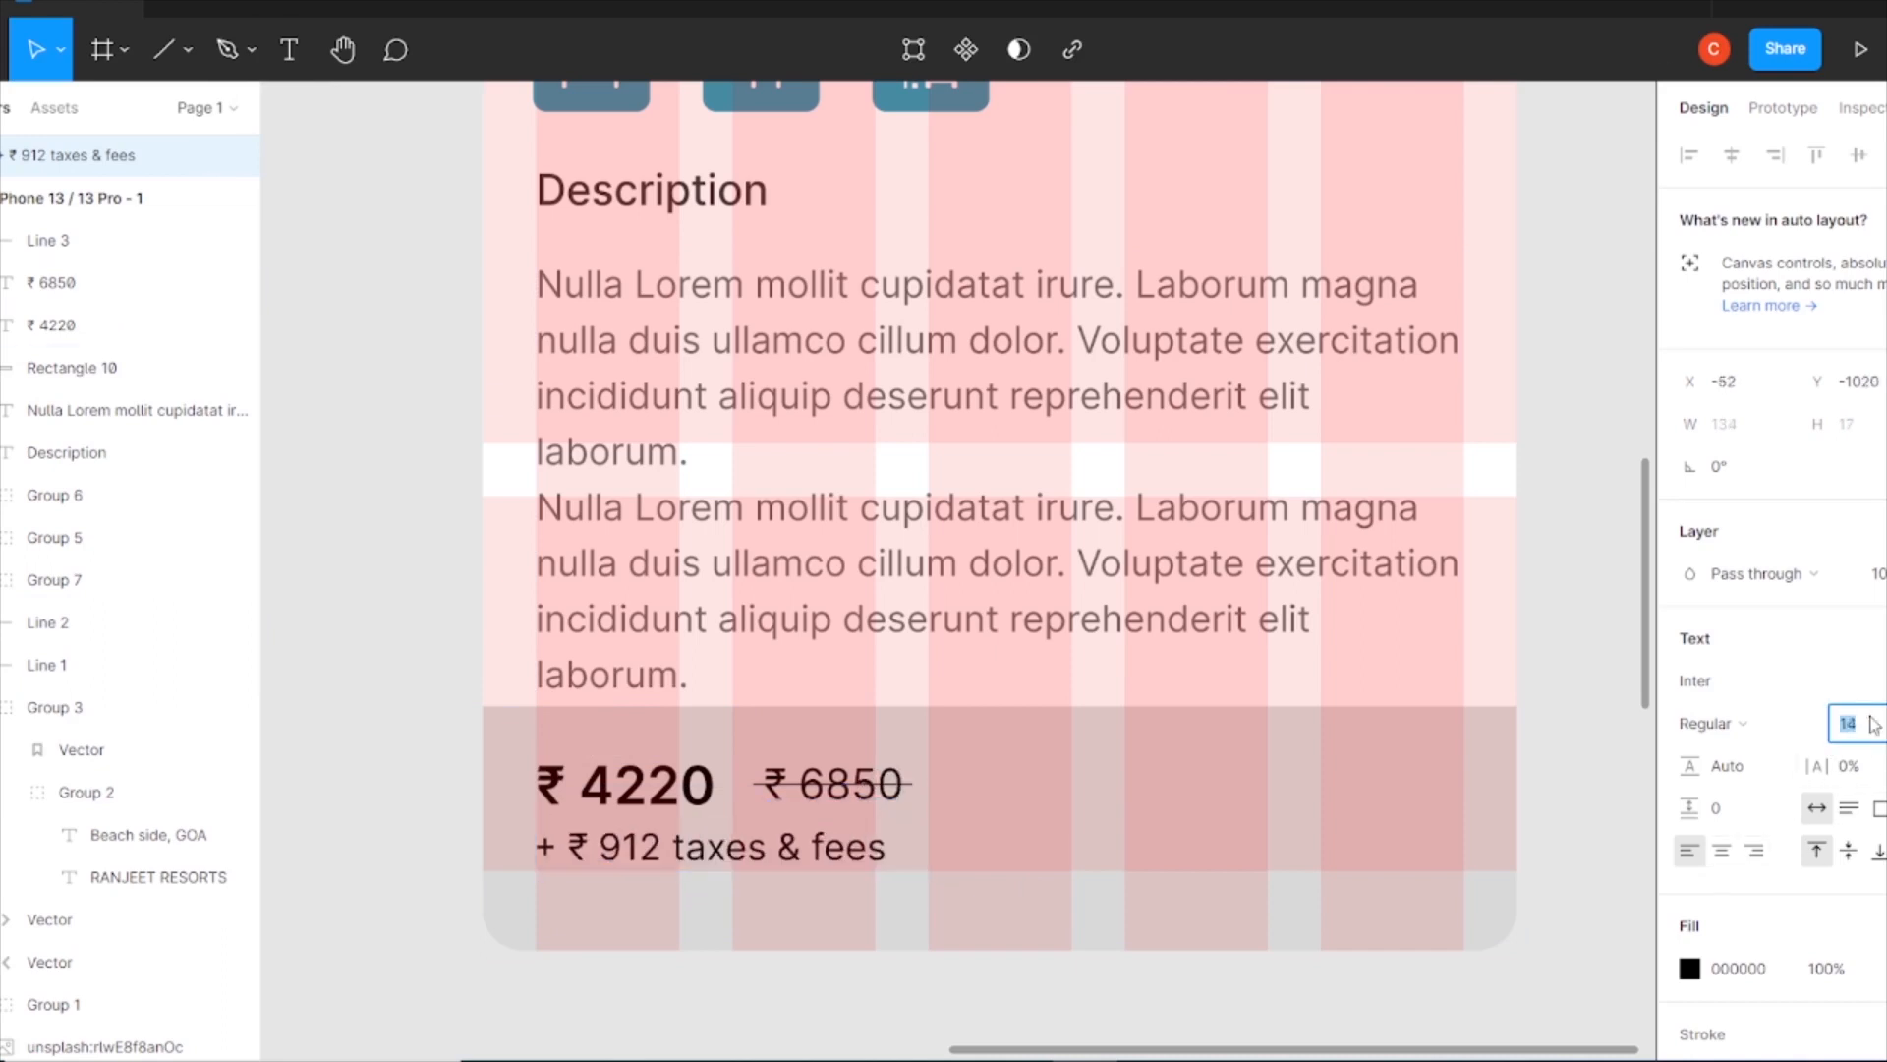
{"action": "left_click_drag", "start_coordinate": [734, 853], "coordinate": [740, 858]}
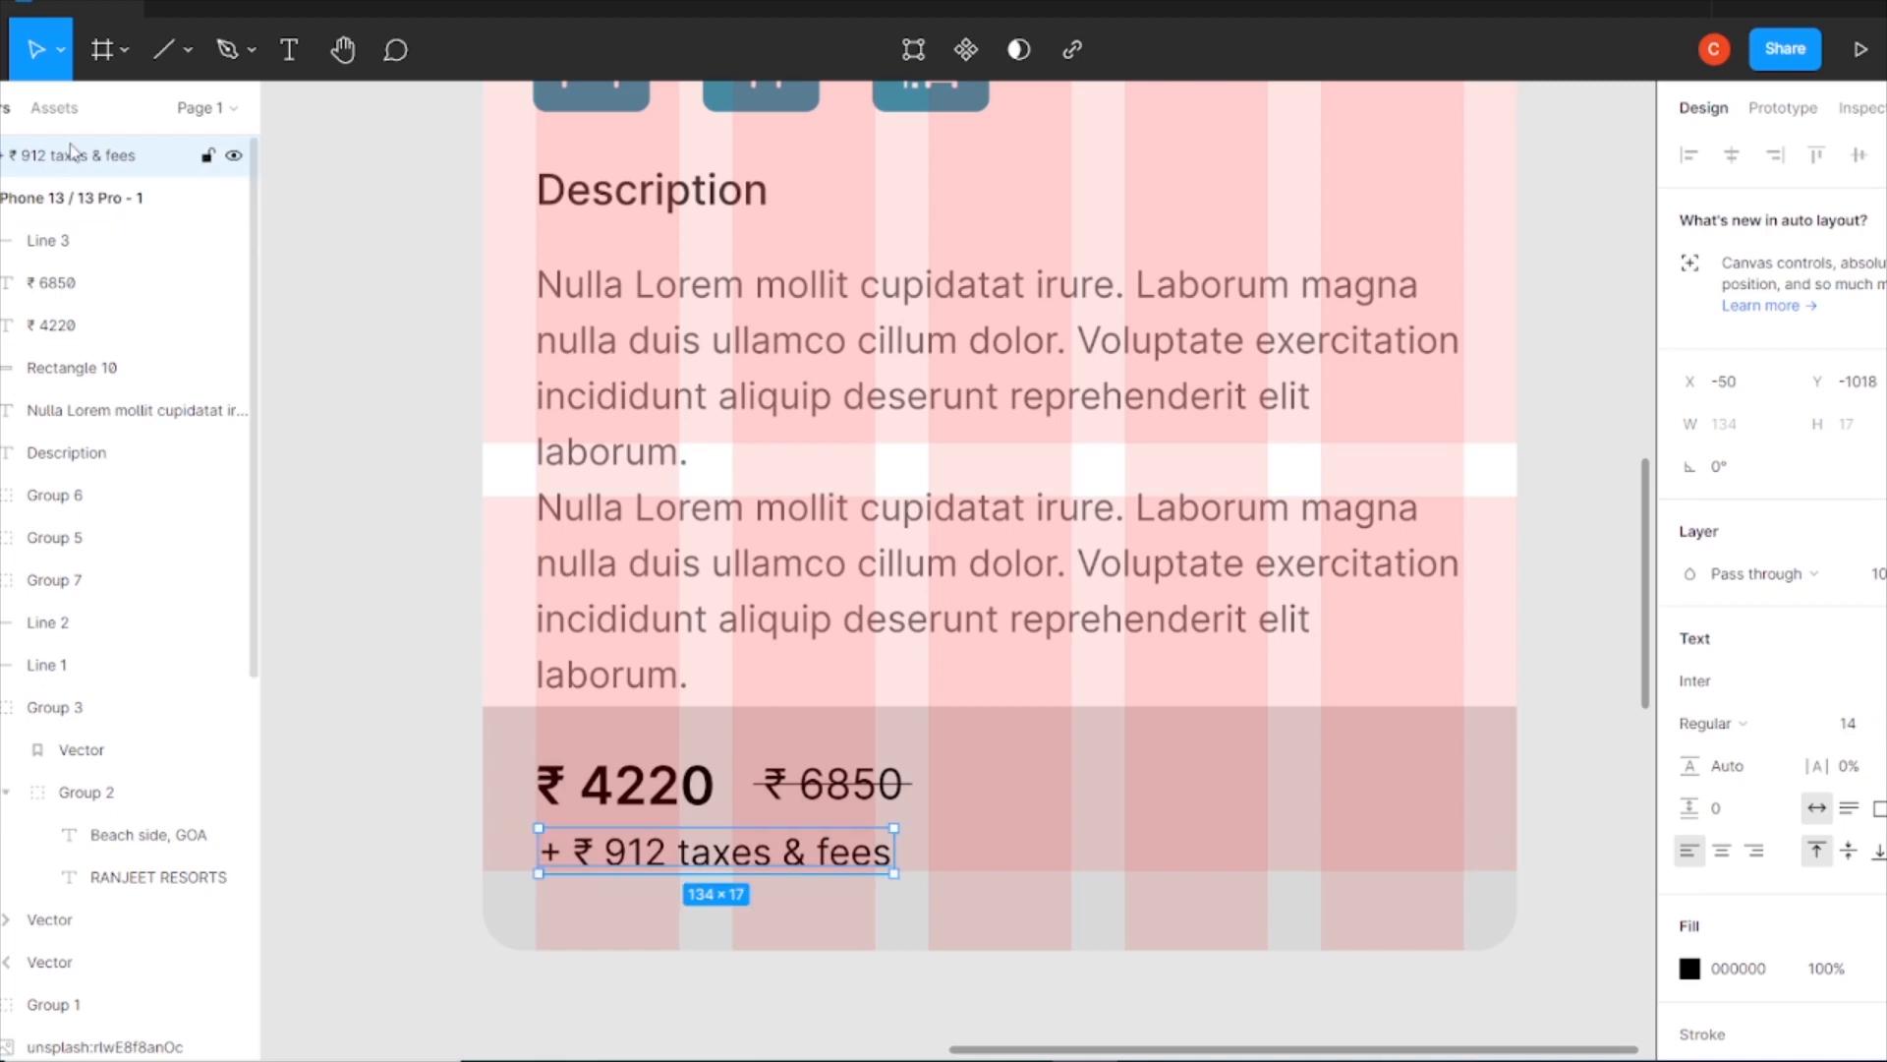
{"action": "left_click_drag", "start_coordinate": [70, 147], "coordinate": [75, 218]}
{"action": "left_click", "coordinate": [511, 682]}
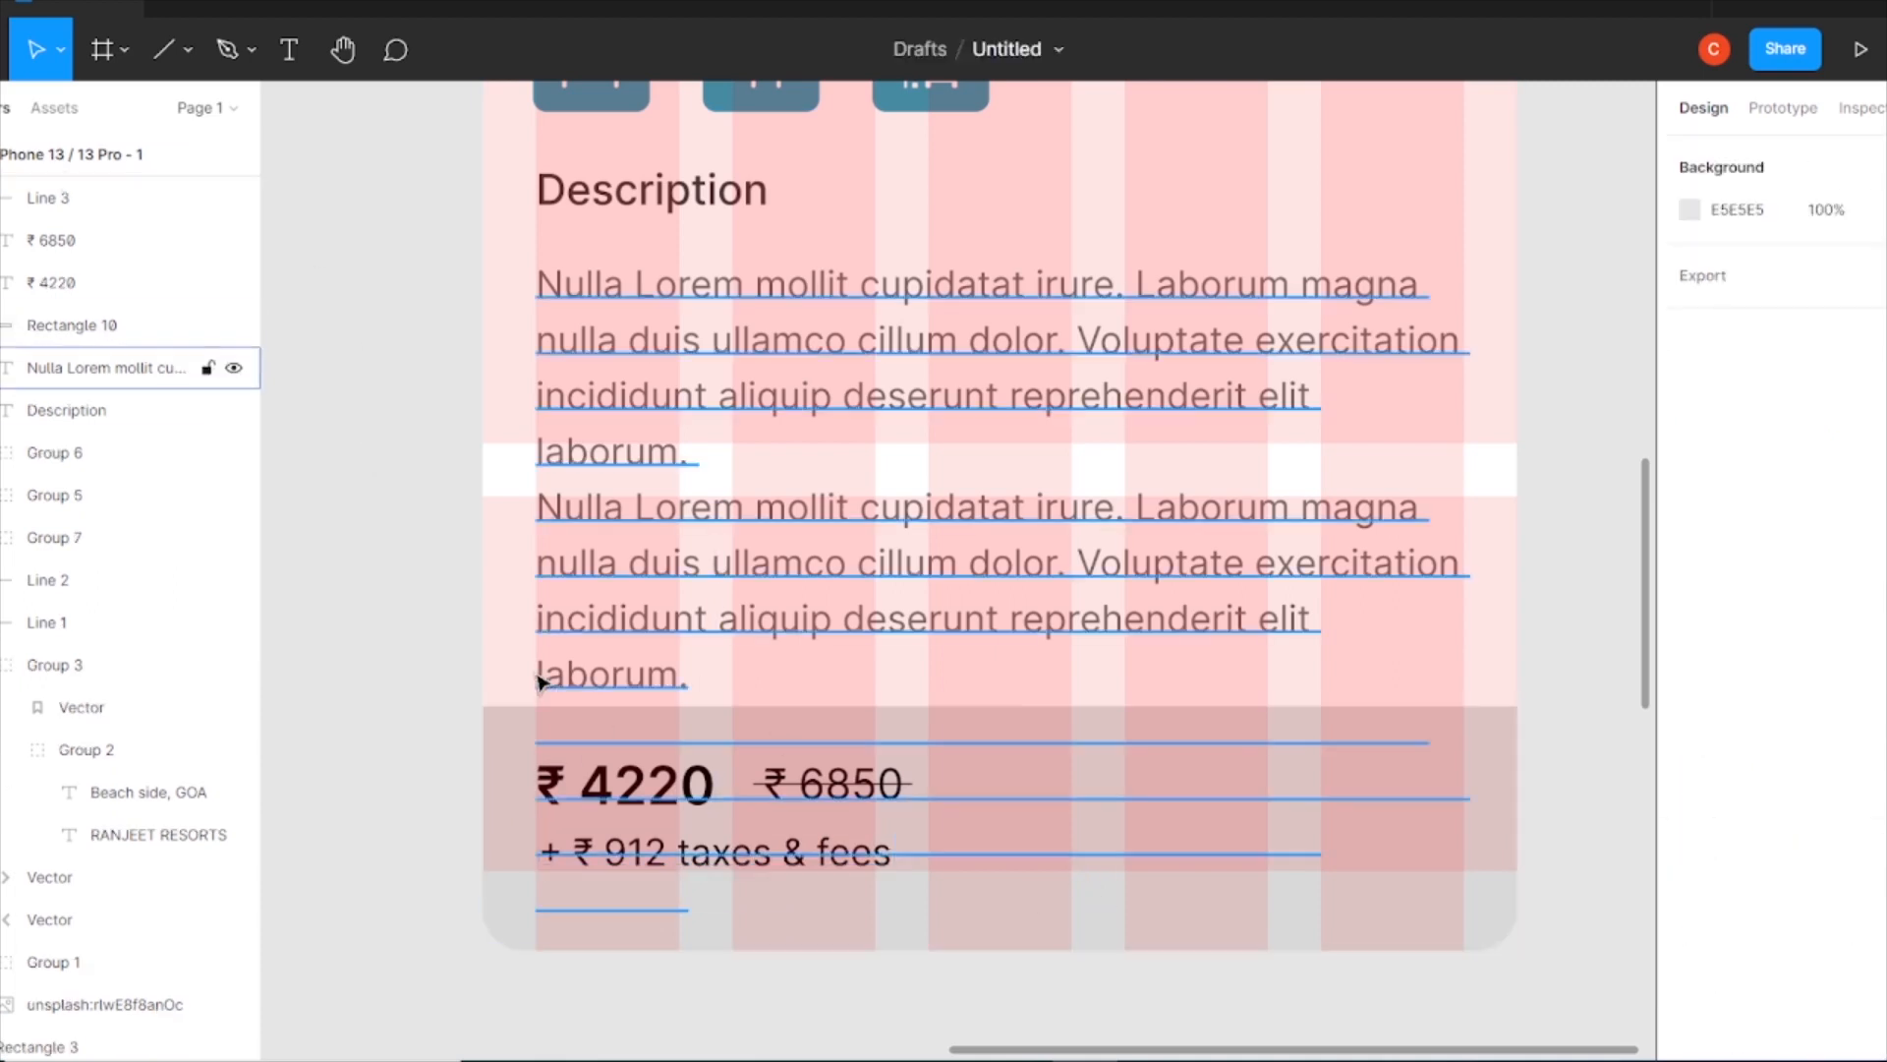
Duplicate the taxes line below itself, change the copy to "offers applied", and shift it right to leave room for an icon.
{"action": "left_click_drag", "start_coordinate": [687, 868], "coordinate": [696, 922], "text": "alt"}
{"action": "double_click", "coordinate": [694, 913]}
{"action": "type", "text": "offers applied"}
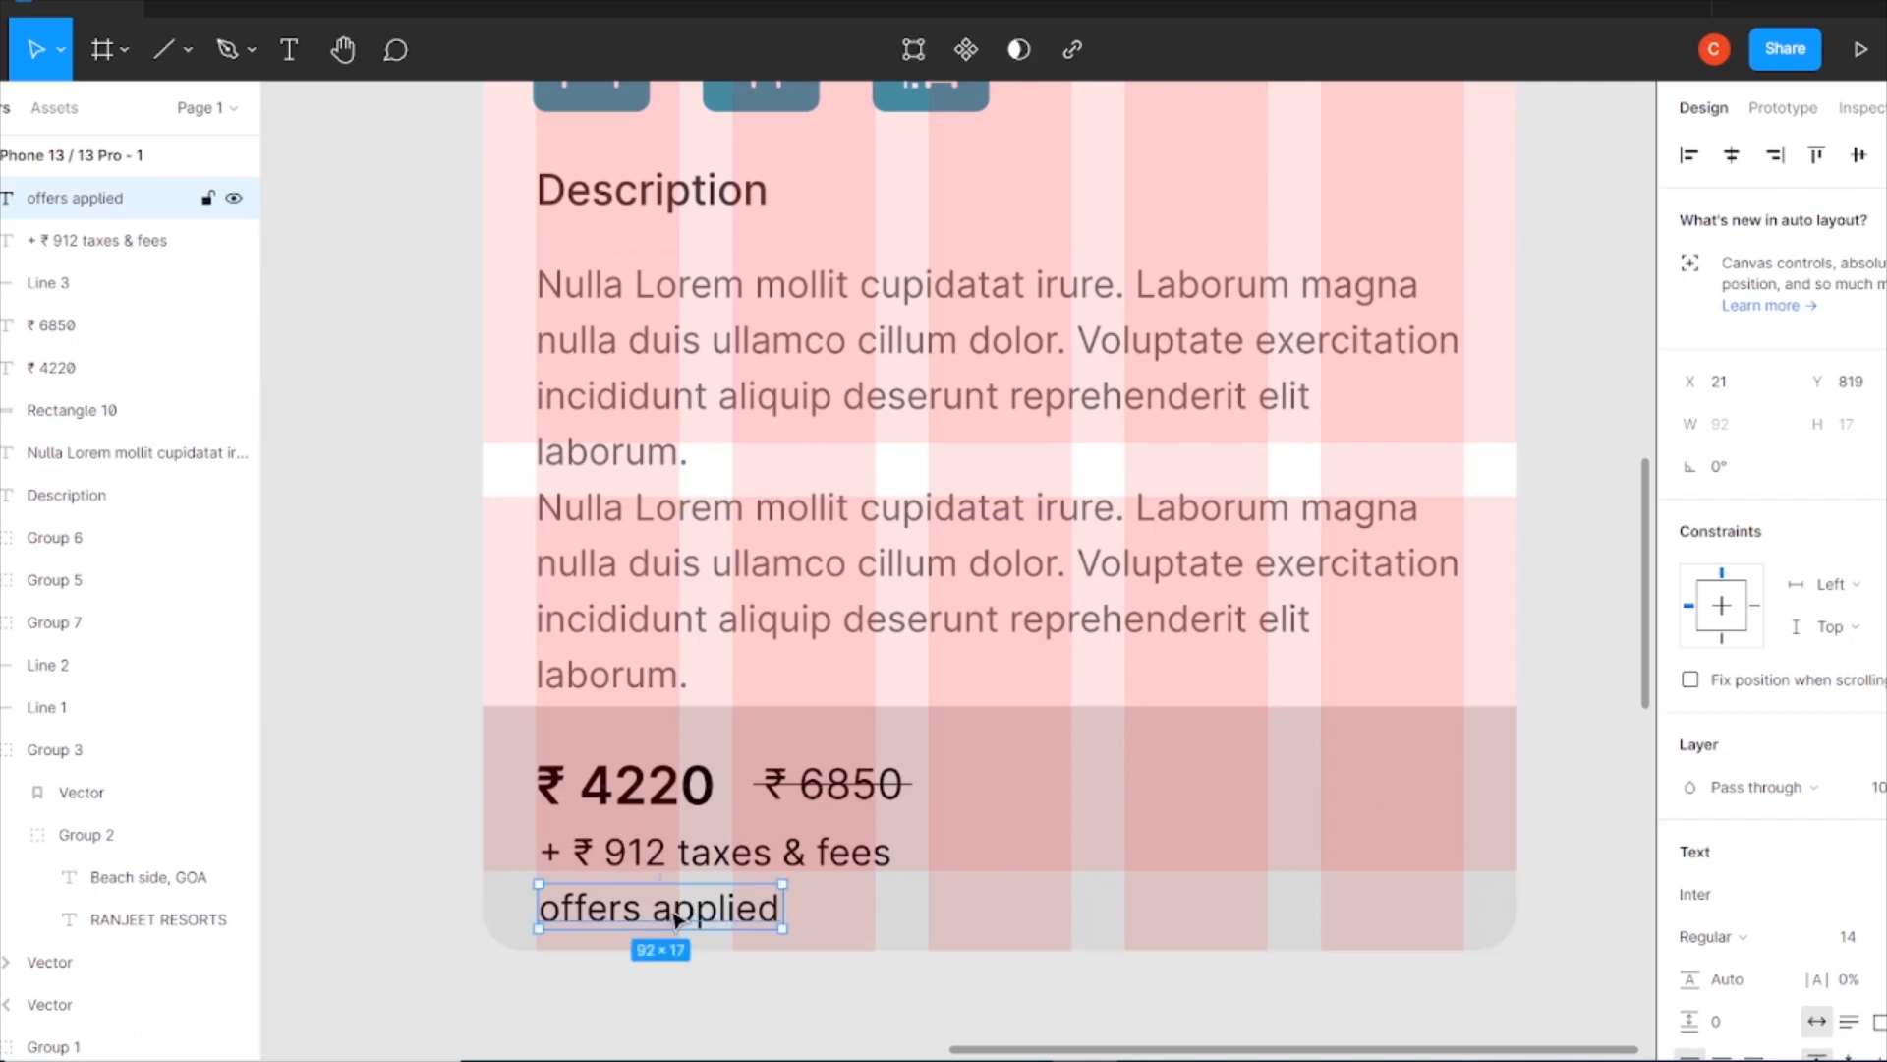
{"action": "left_click_drag", "start_coordinate": [720, 915], "coordinate": [824, 914]}
Bring the percent badge icon into the bar, size it to 18 × 18, and place it before "offers applied".
{"action": "key", "text": "ctrl+minus"}
{"action": "key", "text": "ctrl+minus"}
{"action": "left_click_drag", "start_coordinate": [655, 993], "coordinate": [855, 661]}
{"action": "key", "text": "ctrl+plus"}
{"action": "key", "text": "ctrl+plus"}
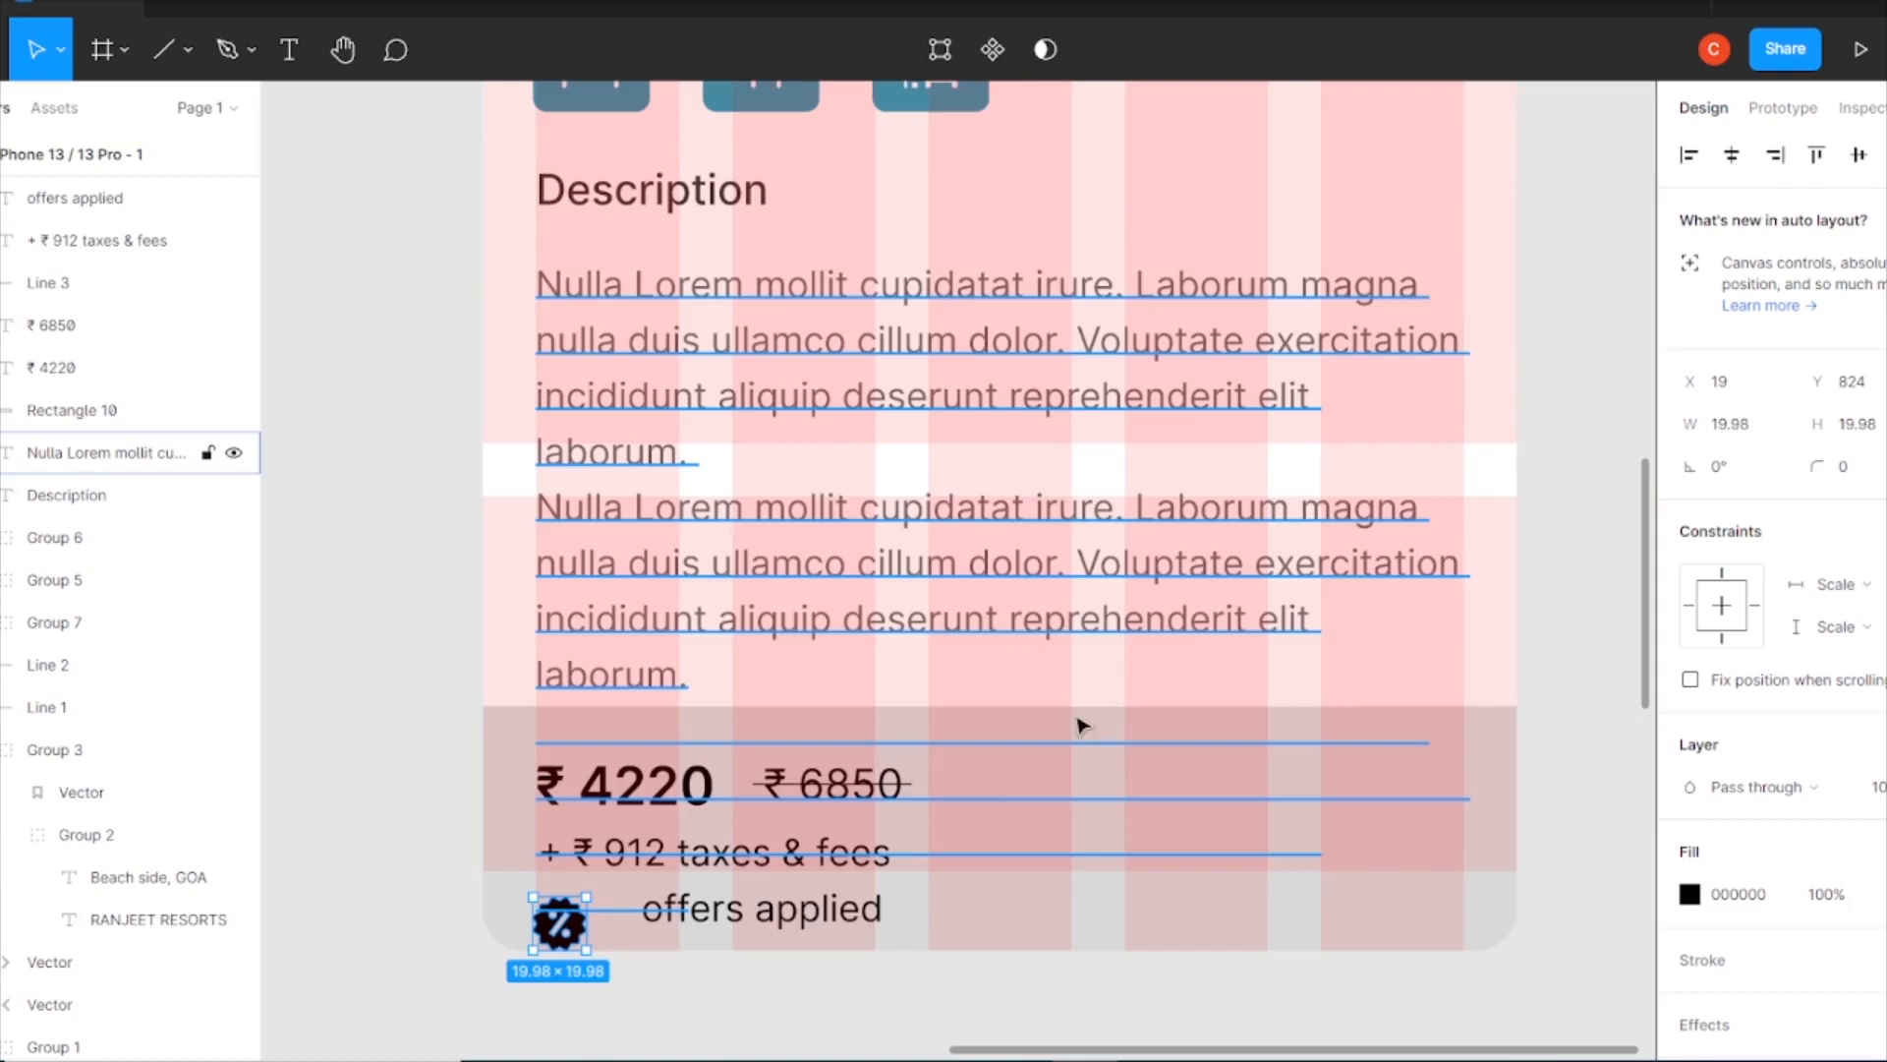
{"action": "scroll", "coordinate": [1083, 726], "scroll_direction": "down", "scroll_amount": 2}
{"action": "type", "text": "18"}
{"action": "key", "text": "Return"}
{"action": "key", "text": "Escape"}
{"action": "left_click_drag", "start_coordinate": [543, 831], "coordinate": [548, 820]}
Fill the percent badge icon with yellow FFCE31.
{"action": "left_click", "coordinate": [1689, 894]}
{"action": "left_click", "coordinate": [1567, 933]}
{"action": "key", "text": "Escape"}
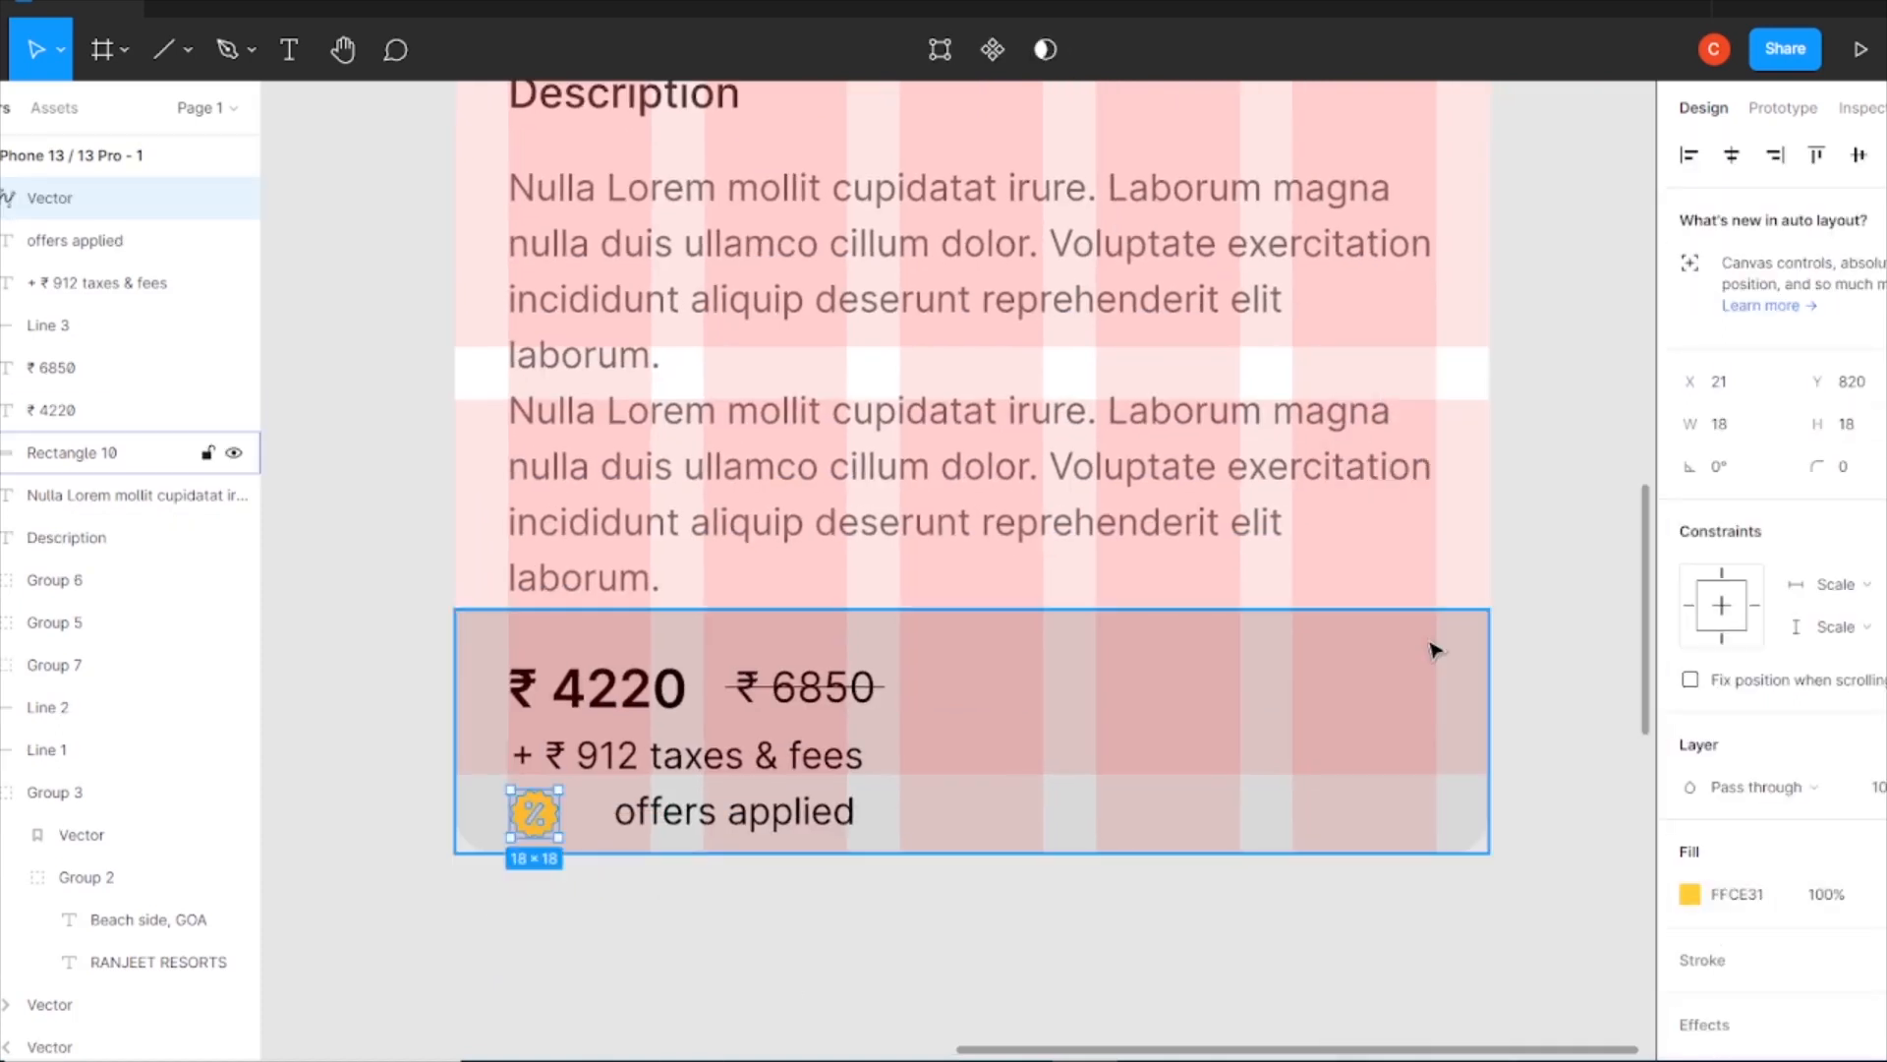
Extend the price bar's top edge upward to make the bar 109 high.
{"action": "left_click", "coordinate": [388, 814]}
{"action": "left_click", "coordinate": [1359, 777]}
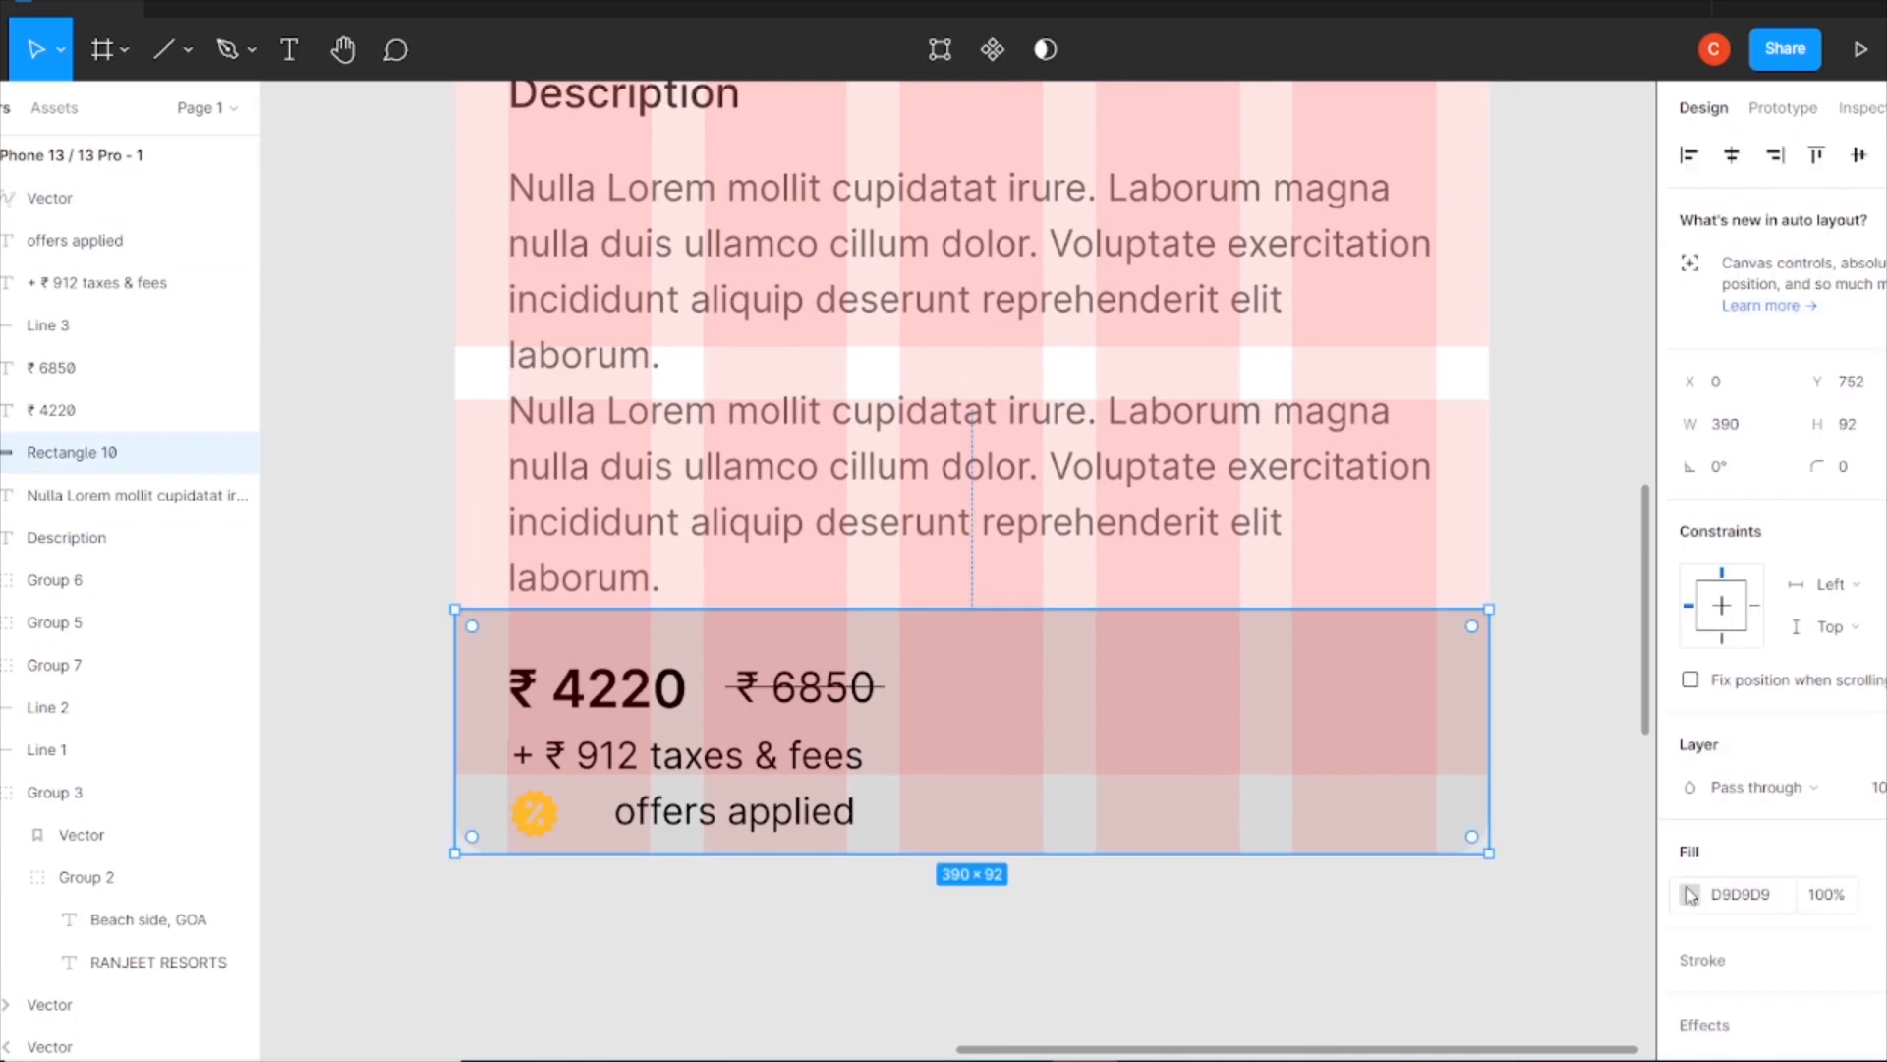
{"action": "left_click_drag", "start_coordinate": [1029, 608], "coordinate": [1034, 564]}
{"action": "key", "text": "Escape"}
Group the "₹ 6850" price with its strikethrough line and move both prices and the taxes line up in the bar.
{"action": "left_click", "coordinate": [826, 691]}
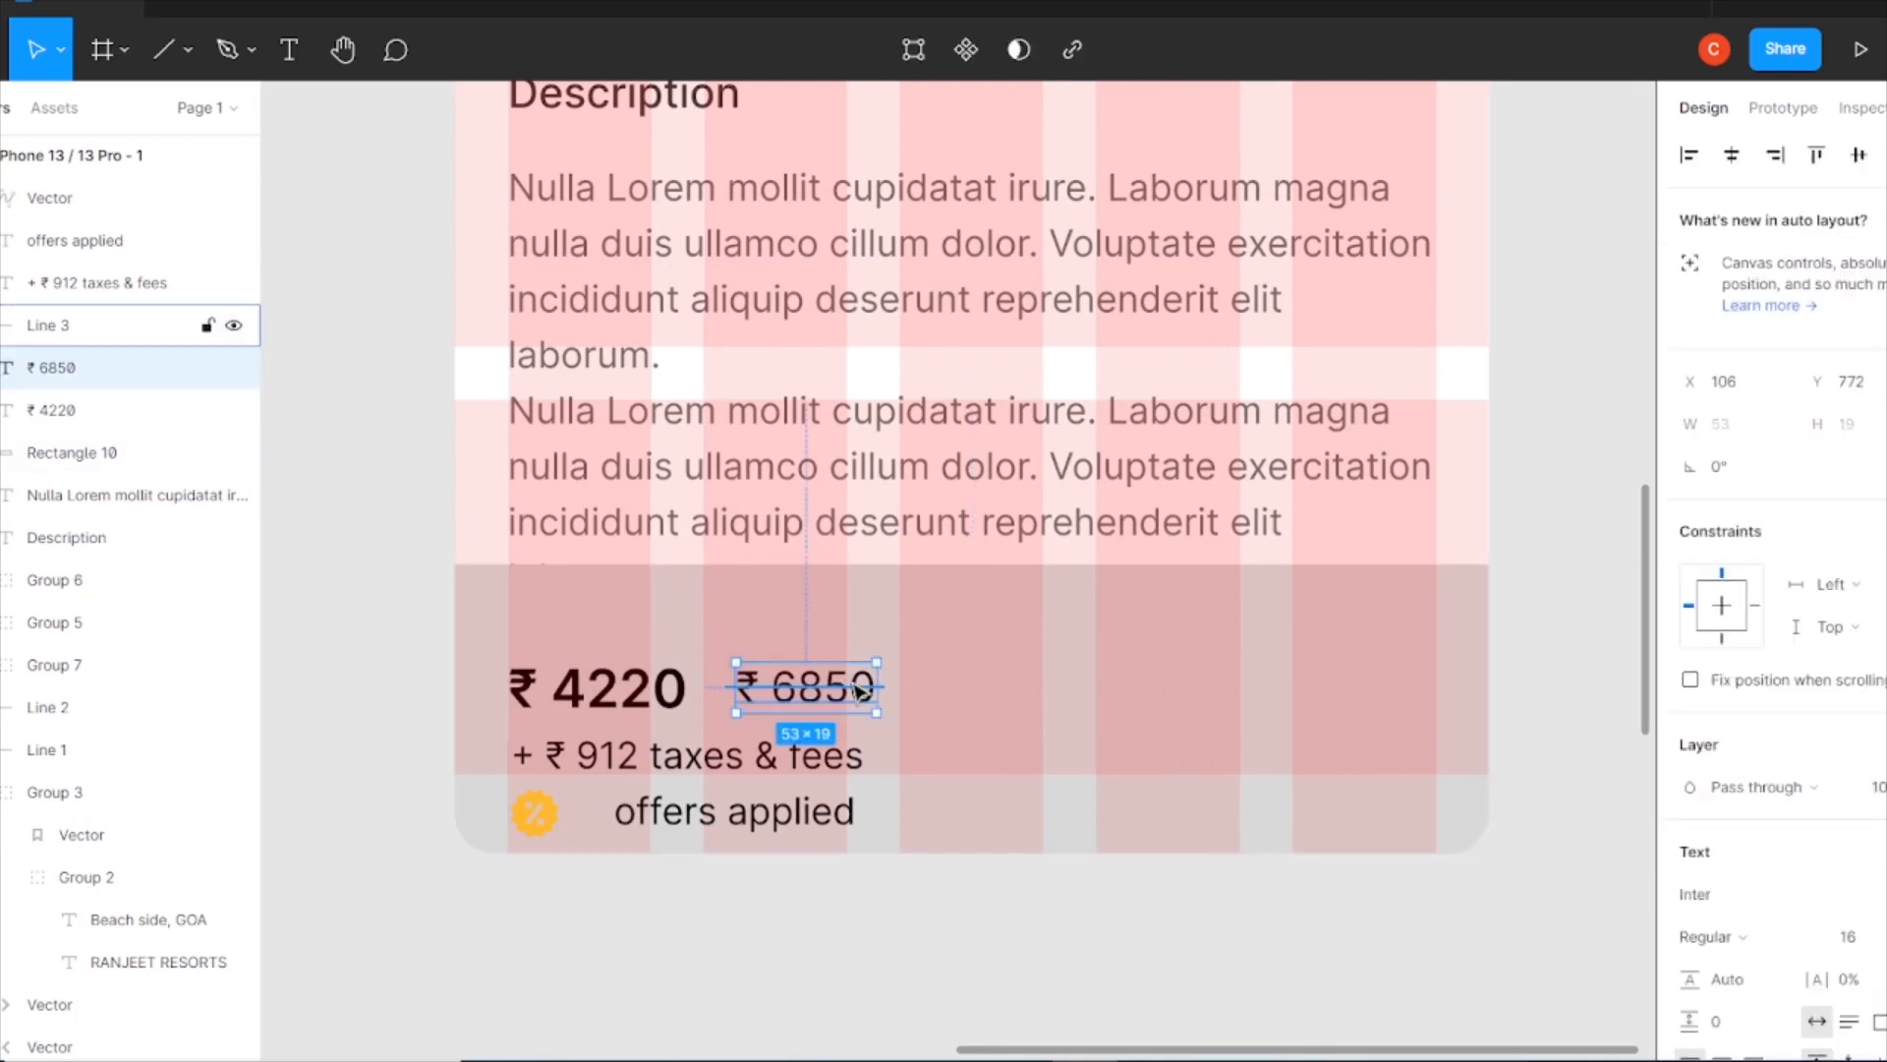
{"action": "left_click", "coordinate": [856, 687], "text": "shift"}
{"action": "key", "text": "ctrl+g"}
{"action": "left_click", "coordinate": [602, 688], "text": "shift"}
{"action": "left_click_drag", "start_coordinate": [602, 688], "coordinate": [601, 632]}
{"action": "left_click_drag", "start_coordinate": [792, 756], "coordinate": [790, 700]}
Centre "offers applied" vertically with the badge at a gap of 7, and move both up beneath the taxes line.
{"action": "left_click", "coordinate": [75, 240]}
{"action": "key", "text": "shift+Left"}
{"action": "left_click", "coordinate": [49, 198], "text": "shift"}
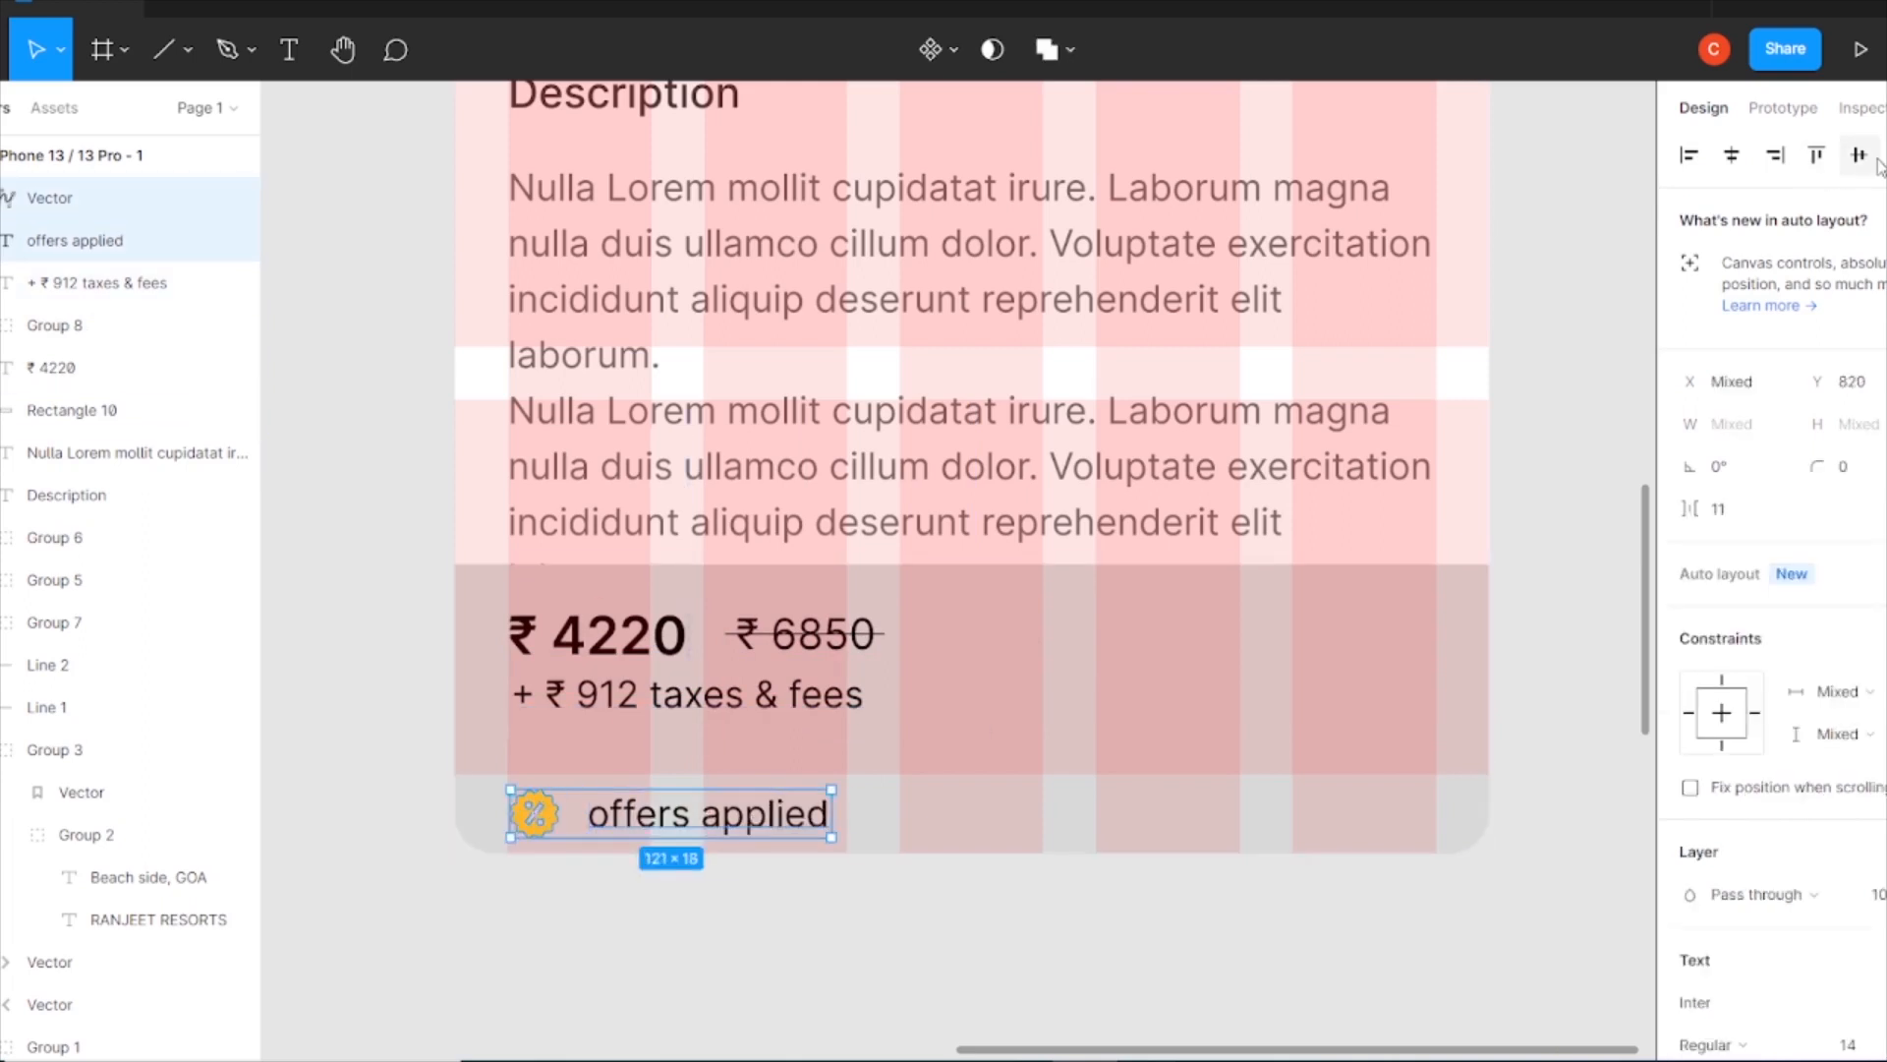
{"action": "left_click", "coordinate": [739, 822]}
{"action": "left_click", "coordinate": [544, 817], "text": "shift"}
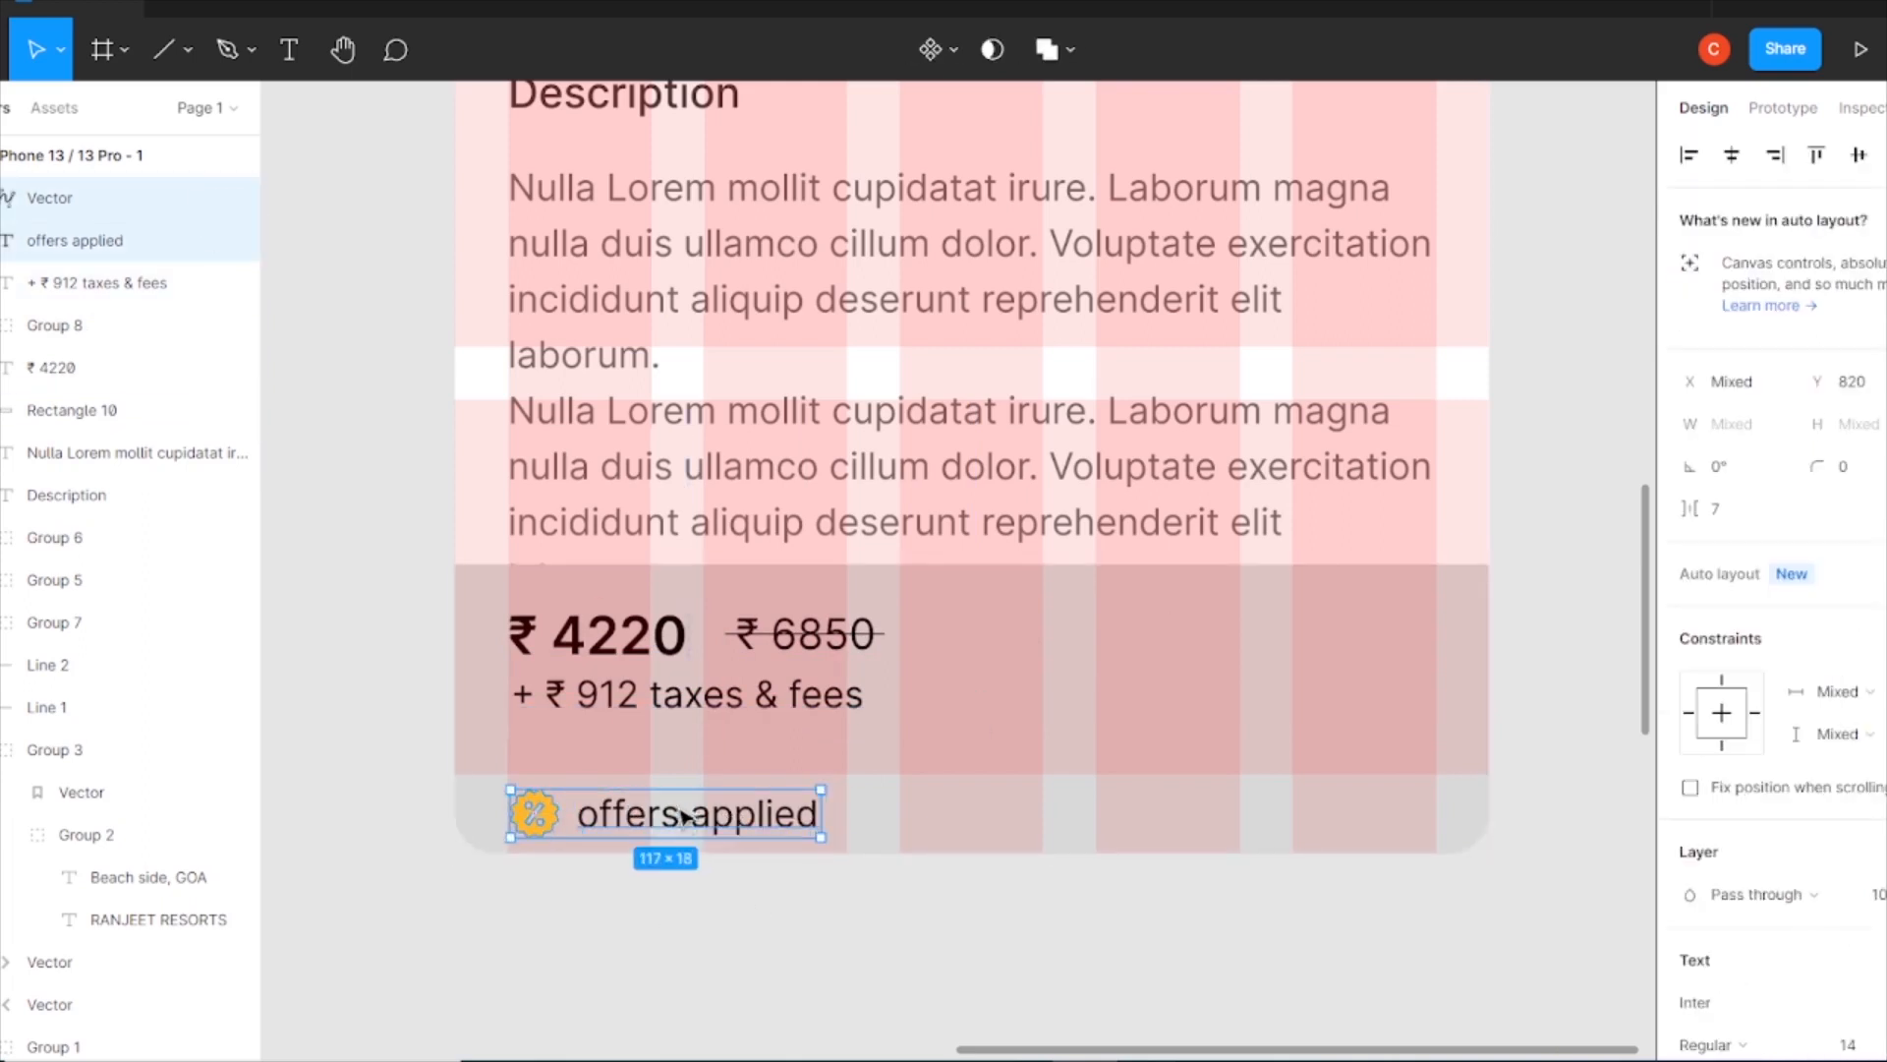
{"action": "left_click_drag", "start_coordinate": [680, 819], "coordinate": [680, 770]}
Group the two prices and set the vertical gap between them and the taxes line to 5.
{"action": "left_click", "coordinate": [660, 649]}
{"action": "left_click", "coordinate": [834, 636], "text": "shift"}
{"action": "key", "text": "ctrl+g"}
{"action": "left_click", "coordinate": [833, 707], "text": "shift"}
{"action": "left_click", "coordinate": [1717, 508]}
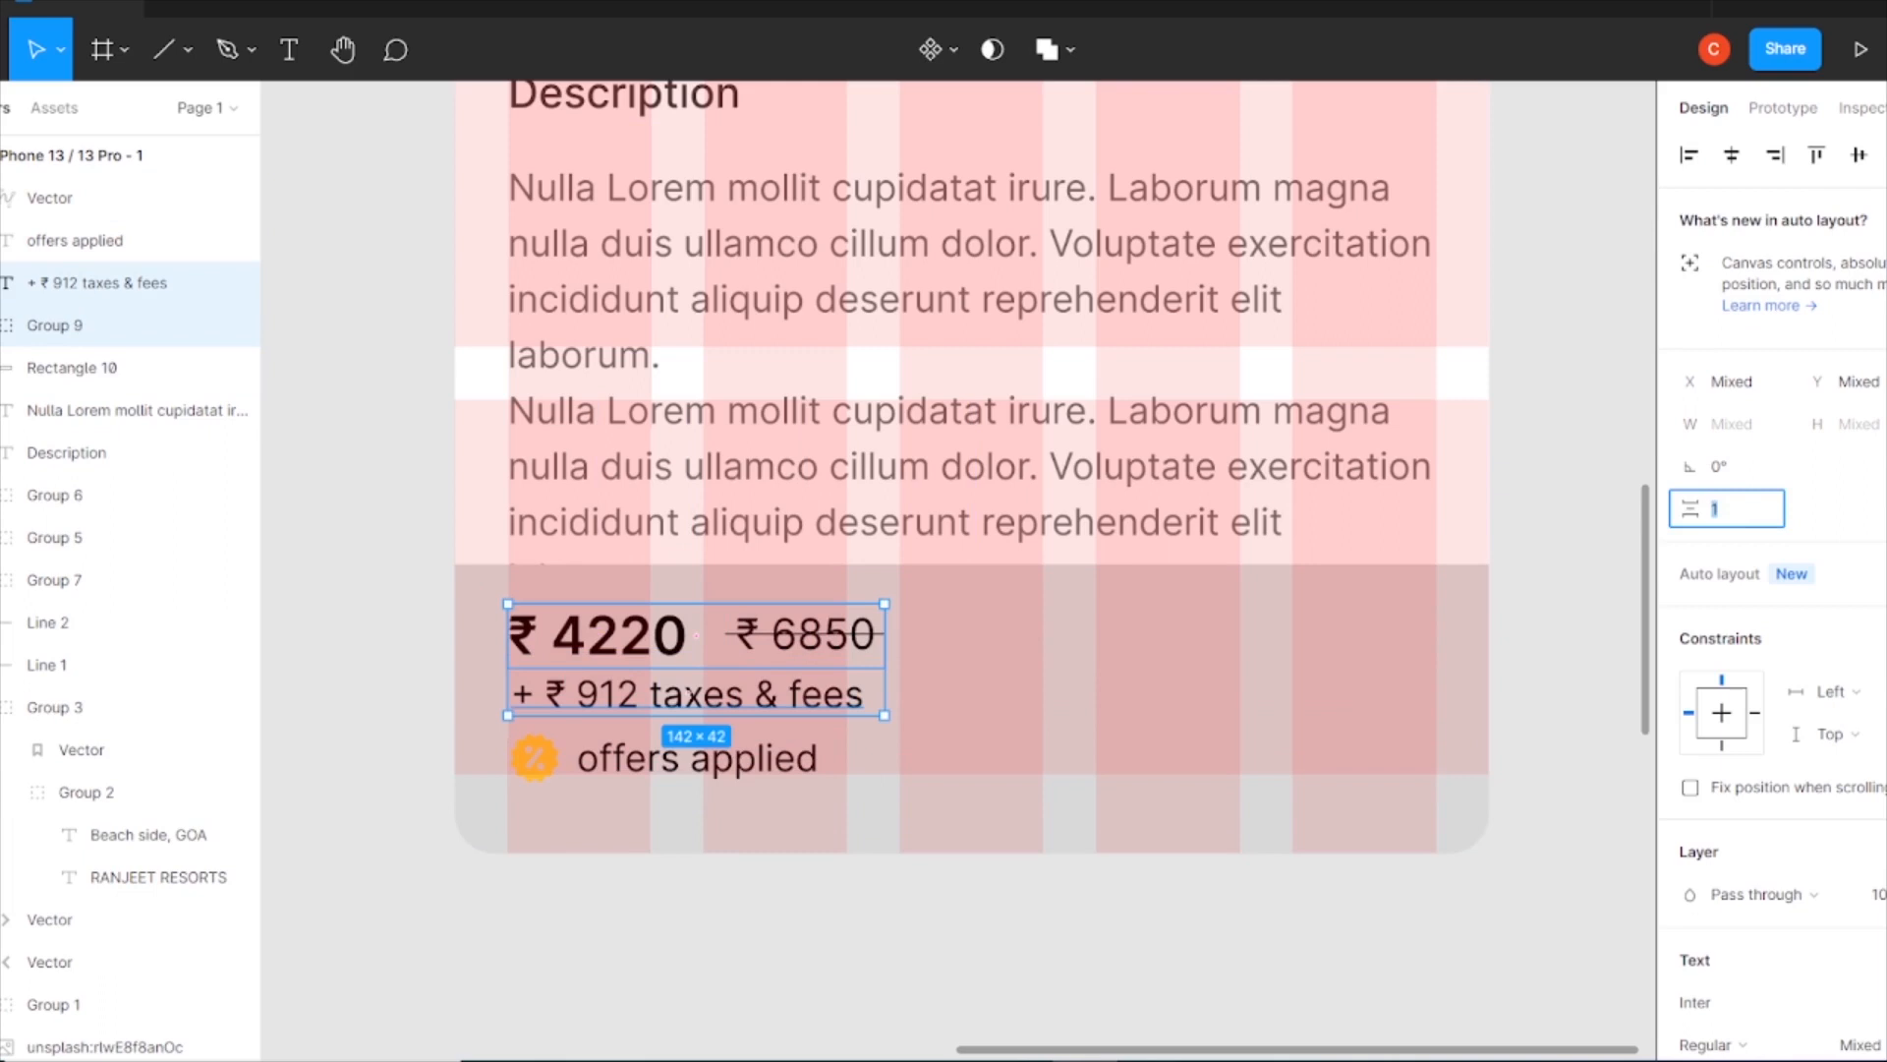
{"action": "type", "text": "5"}
{"action": "key", "text": "Return"}
{"action": "key", "text": "Escape"}
Set the vertical gap between the taxes line and the offers row to 5.
{"action": "left_click", "coordinate": [749, 710]}
{"action": "left_click", "coordinate": [737, 764], "text": "shift"}
{"action": "left_click", "coordinate": [1716, 509]}
{"action": "type", "text": "5"}
{"action": "key", "text": "Return"}
{"action": "key", "text": "Escape"}
{"action": "left_click", "coordinate": [552, 711]}
{"action": "left_click", "coordinate": [534, 758], "text": "shift"}
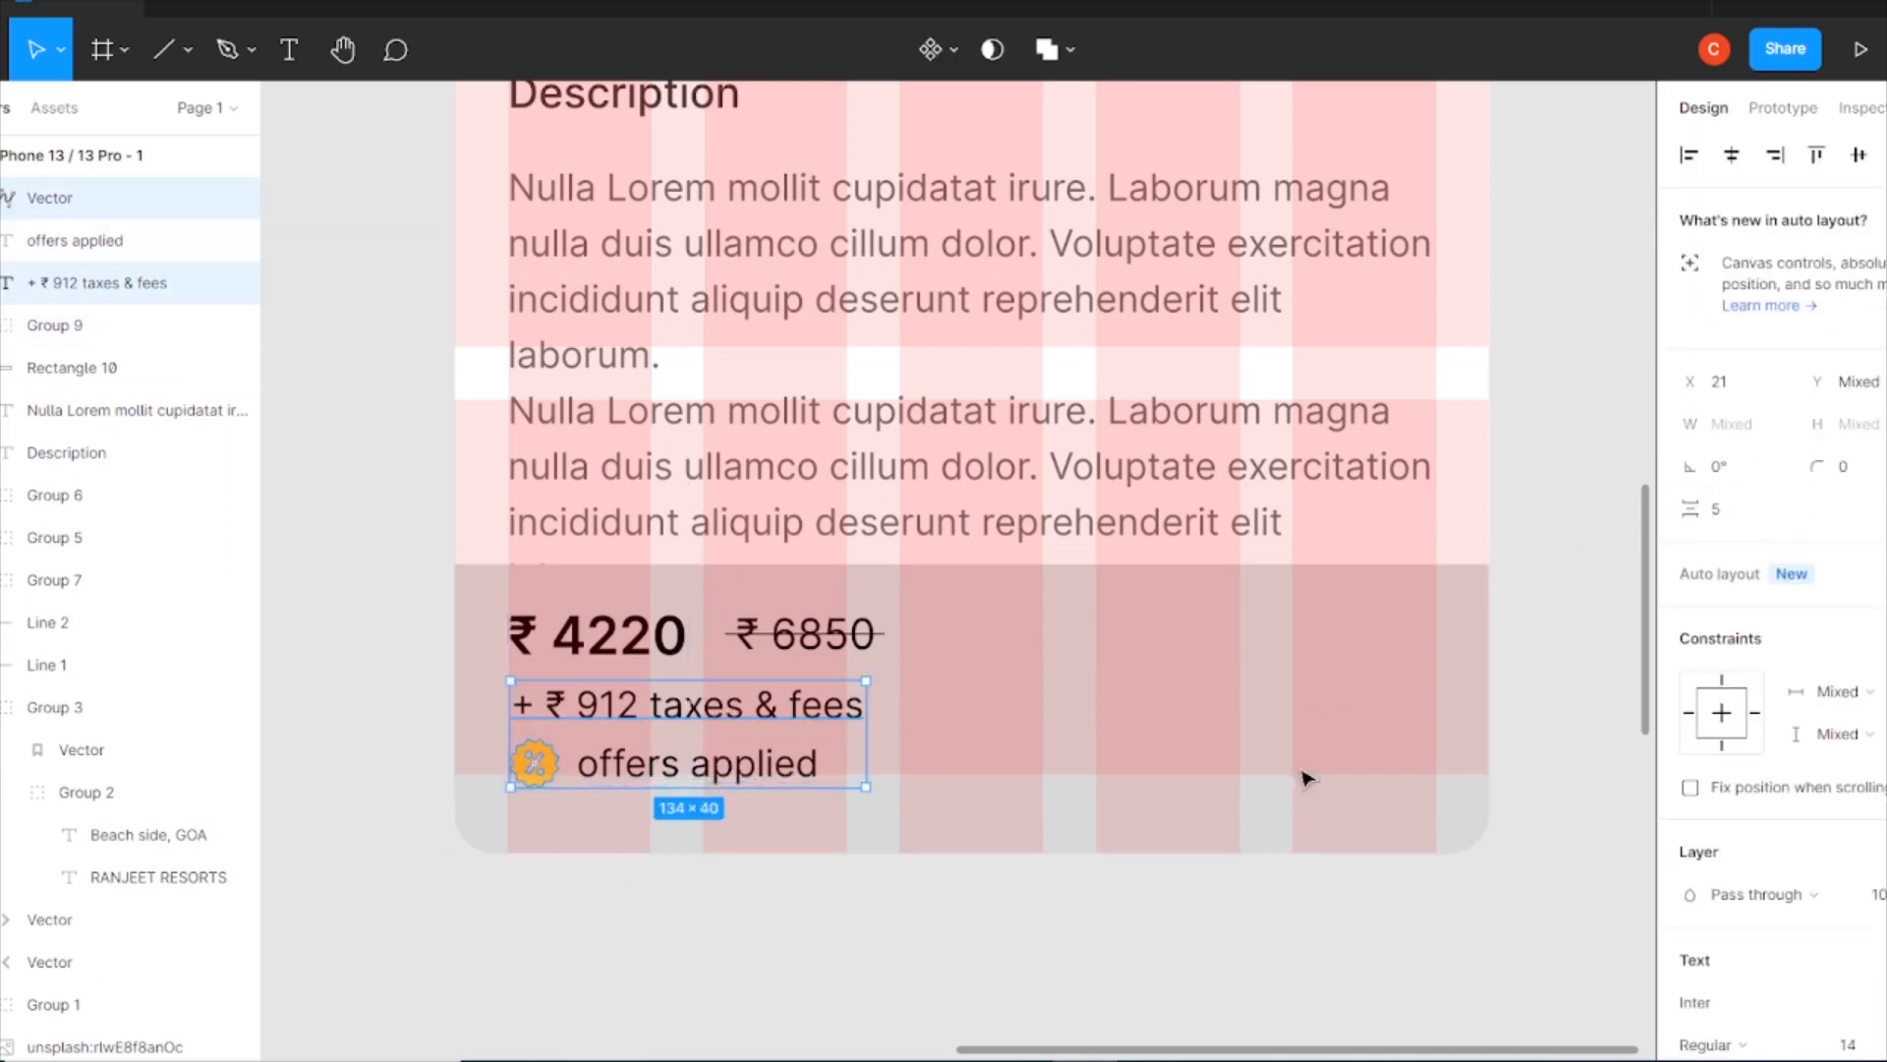
{"action": "left_click", "coordinate": [736, 946]}
Group the prices, taxes line and offers row, and centre the group vertically in the price bar.
{"action": "left_click", "coordinate": [649, 639]}
{"action": "left_click", "coordinate": [599, 706], "text": "shift"}
{"action": "left_click", "coordinate": [535, 767], "text": "shift"}
{"action": "left_click", "coordinate": [668, 764], "text": "shift"}
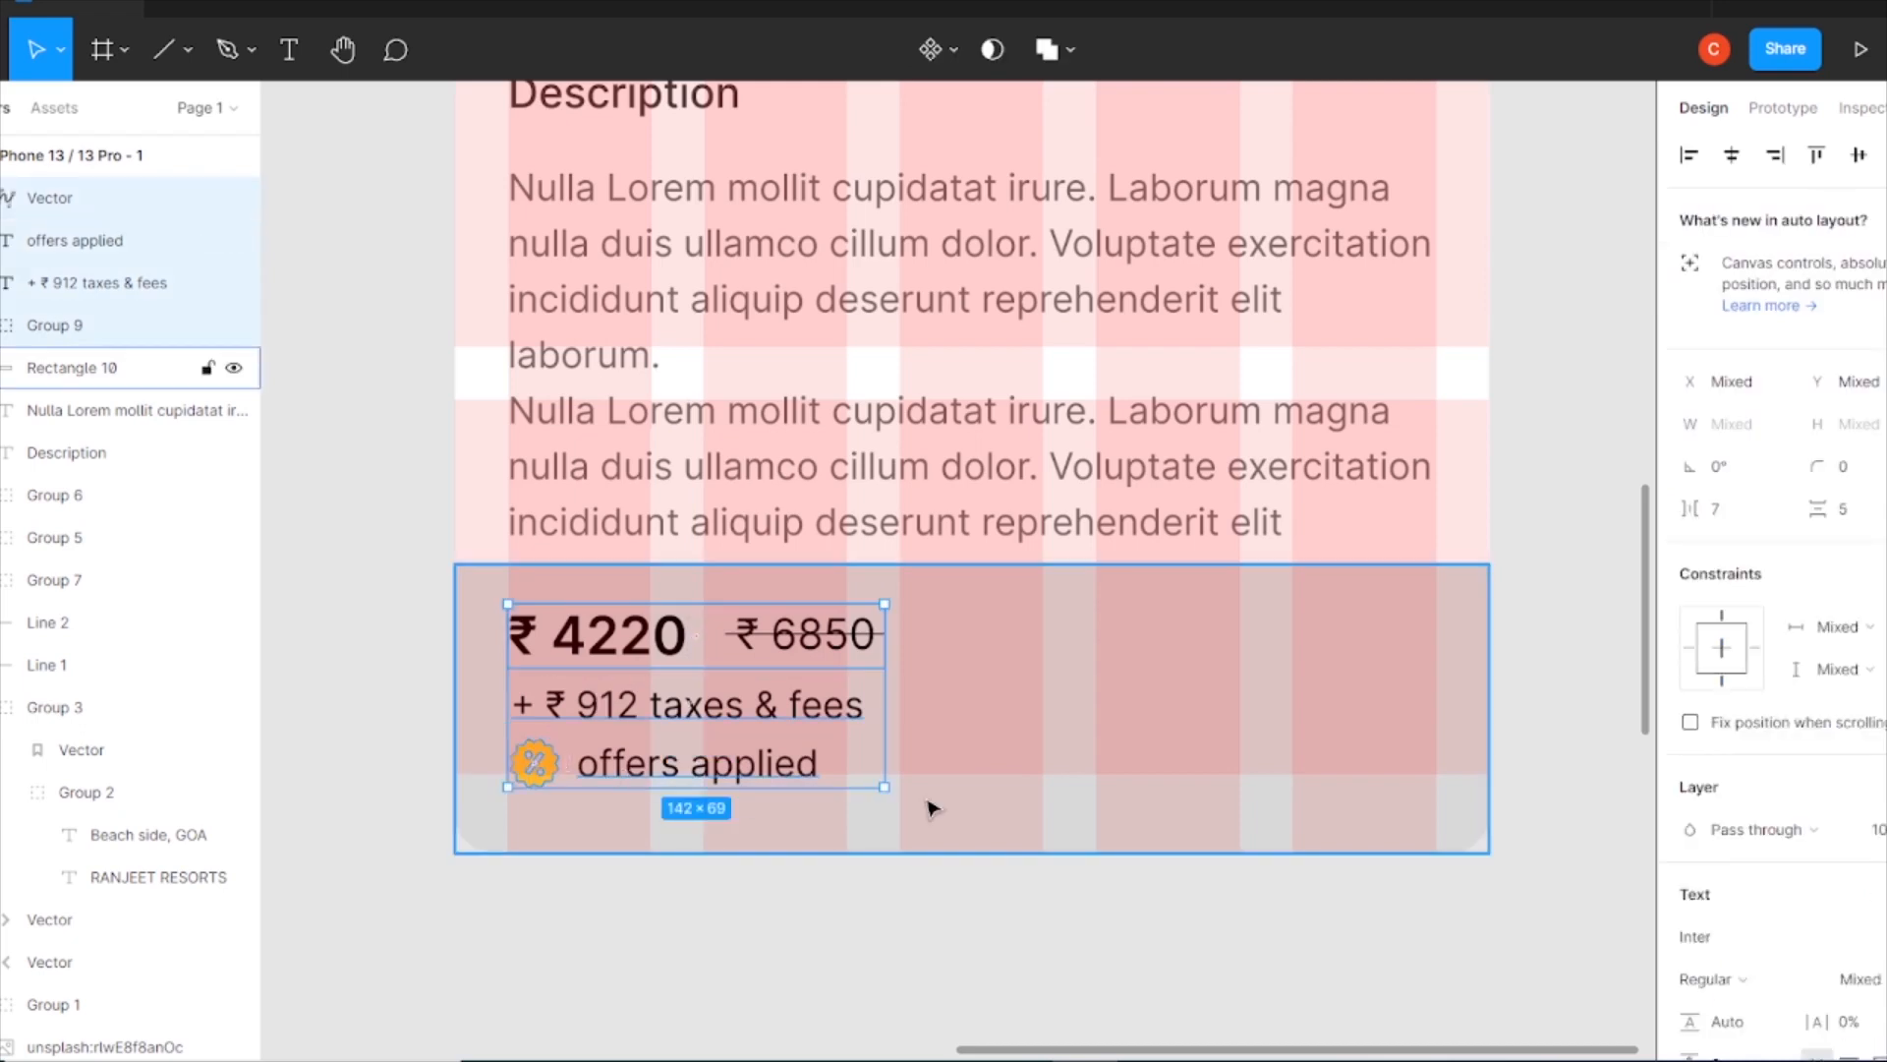
{"action": "key", "text": "ctrl+g"}
{"action": "left_click", "coordinate": [931, 805], "text": "shift"}
{"action": "left_click", "coordinate": [1861, 156]}
{"action": "left_click", "coordinate": [1568, 950]}
Add the text "Select Room" below the price bar and set it to Semi Bold.
{"action": "left_click", "coordinate": [285, 54]}
{"action": "left_click", "coordinate": [351, 896]}
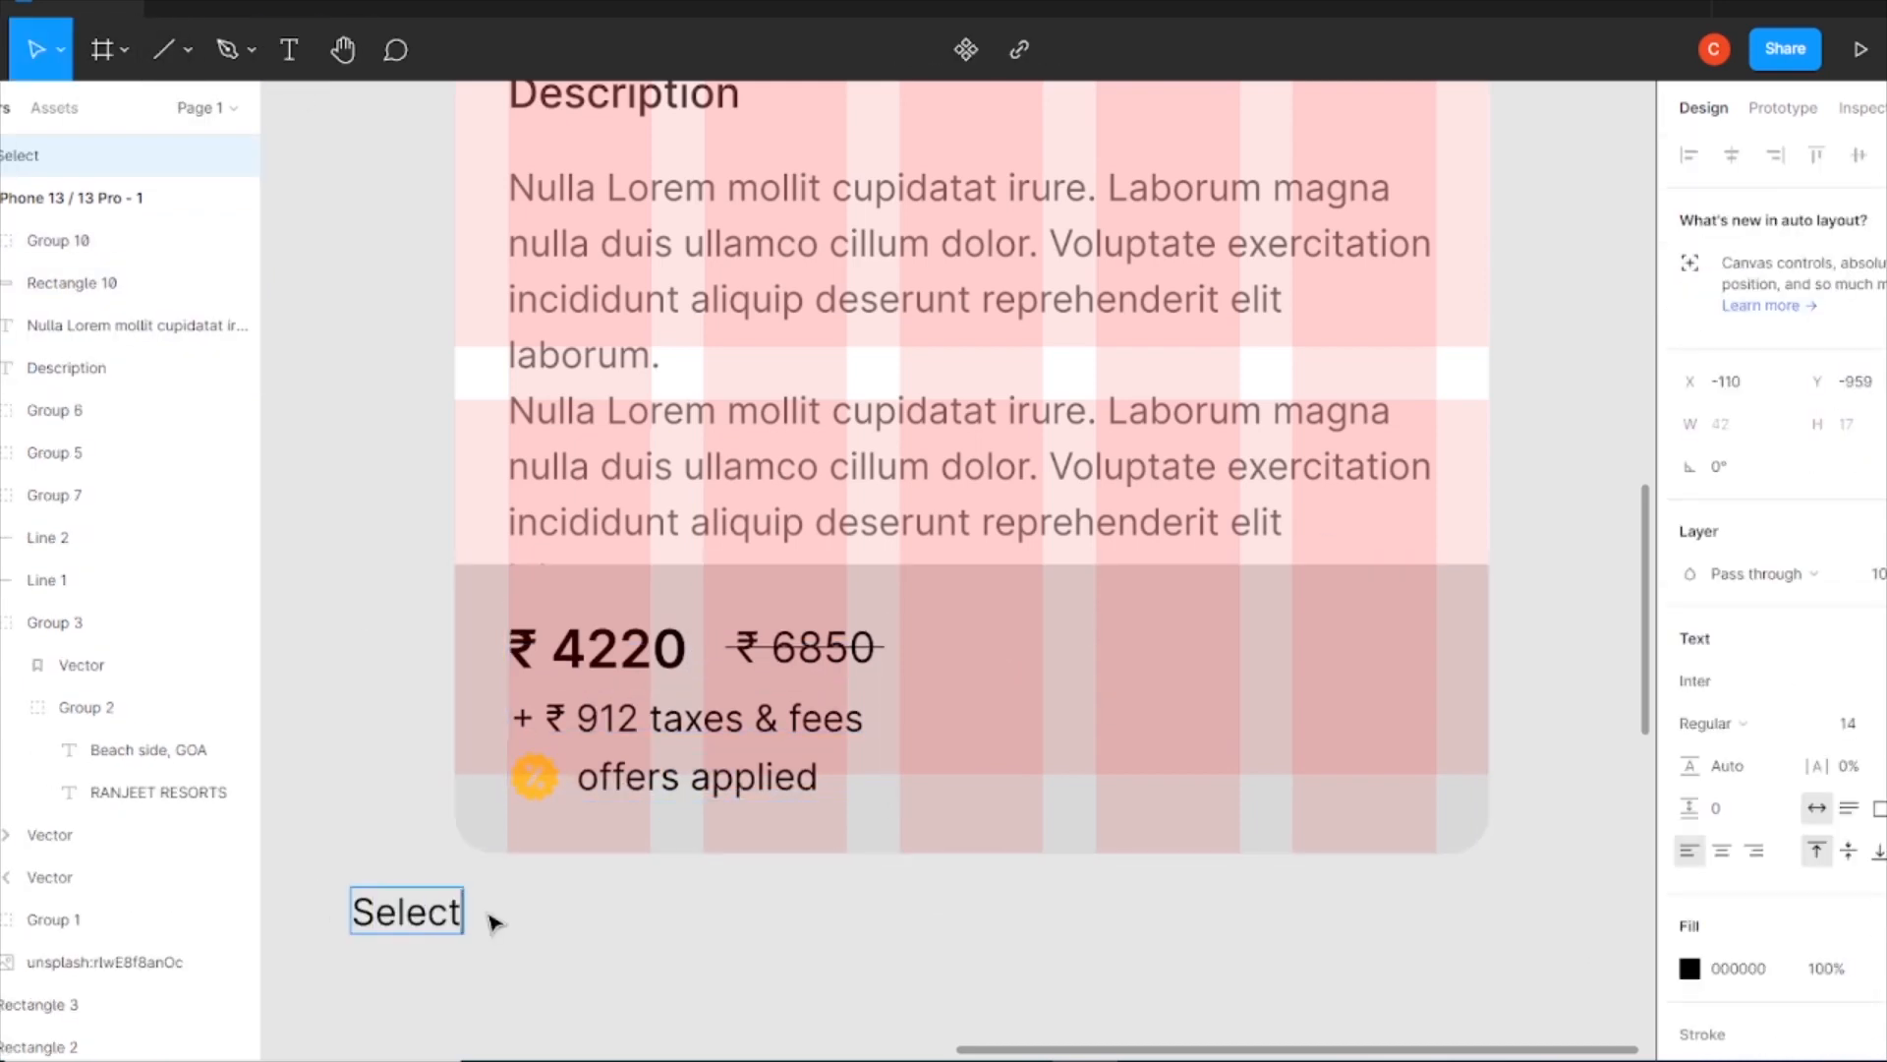
{"action": "left_click", "coordinate": [776, 1001]}
{"action": "left_click", "coordinate": [1711, 724]}
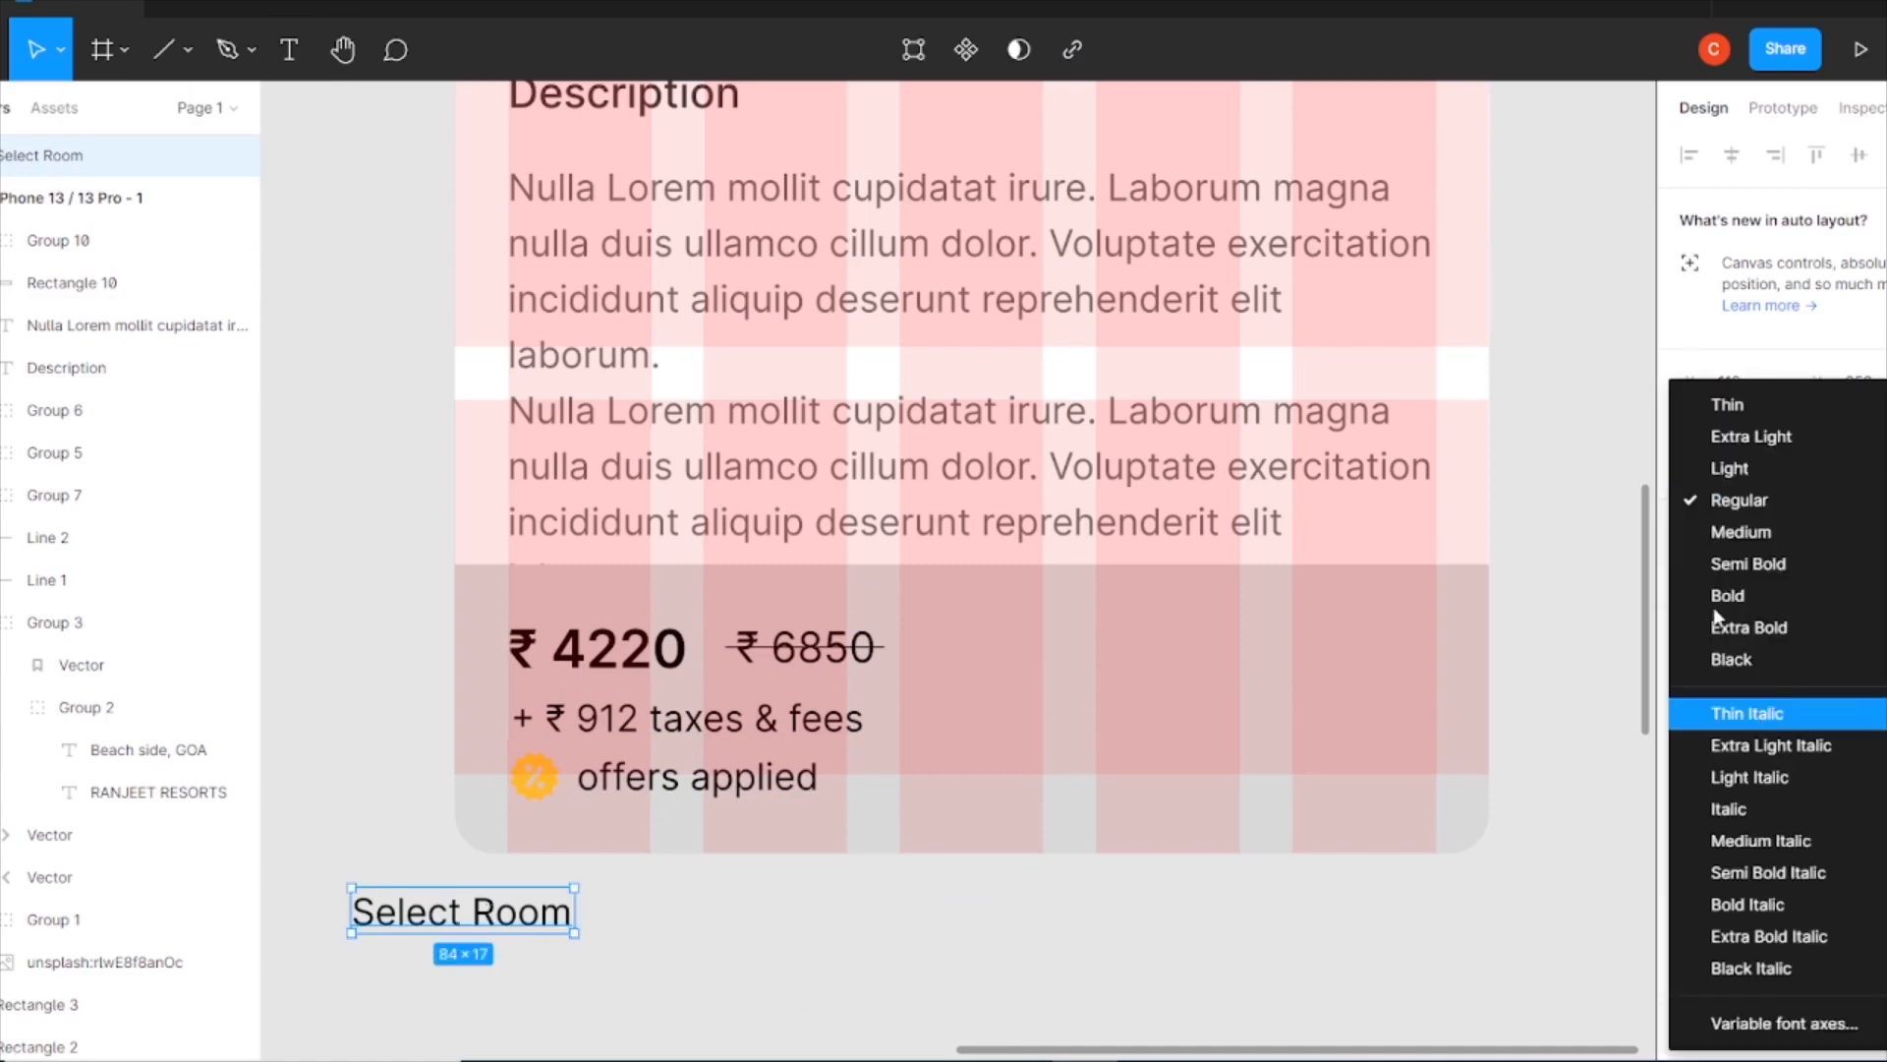
{"action": "left_click", "coordinate": [1757, 562]}
Fill the price bar's background with the document's teal colour.
{"action": "left_click", "coordinate": [1036, 801]}
{"action": "left_click", "coordinate": [1691, 895]}
{"action": "left_click", "coordinate": [1472, 930]}
{"action": "left_click", "coordinate": [872, 794]}
Change the price block's black text and the strikethrough line to white FFFFFF.
{"action": "left_click", "coordinate": [806, 782]}
{"action": "scroll", "coordinate": [1687, 732], "scroll_direction": "down", "scroll_amount": 5}
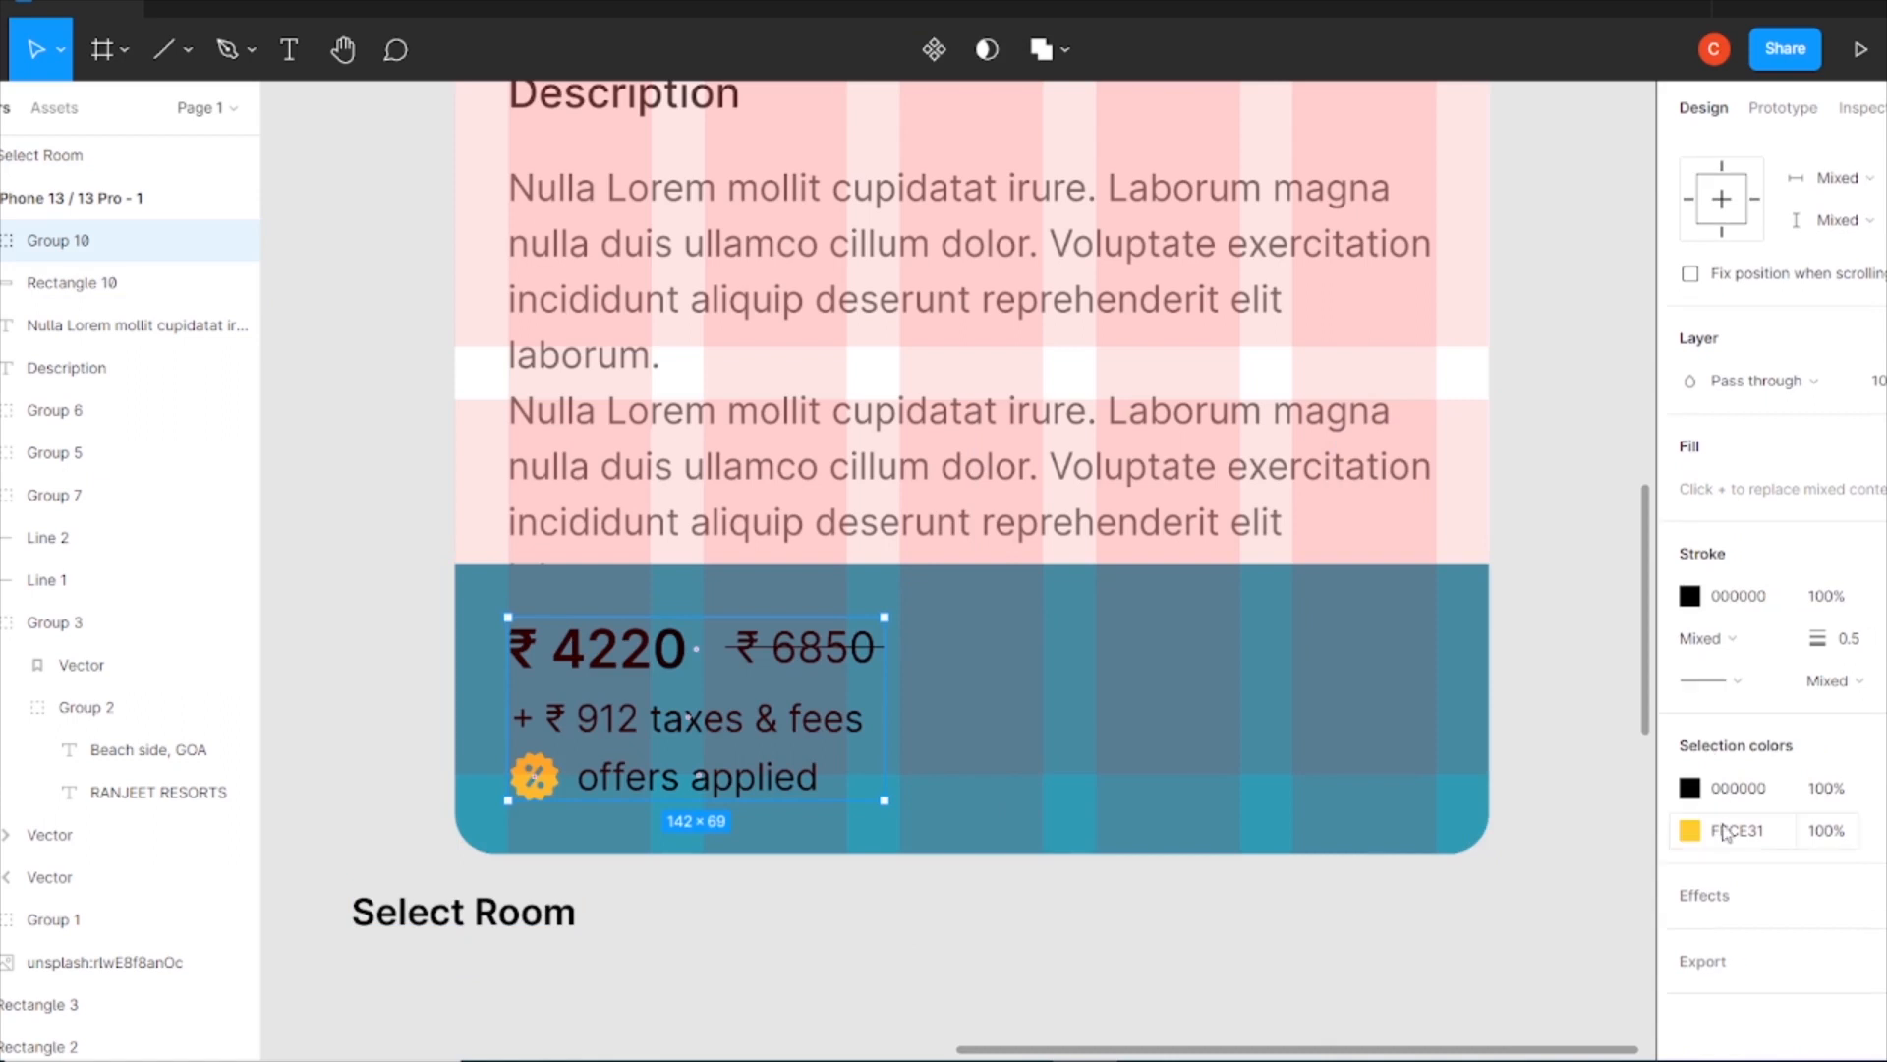
{"action": "left_click", "coordinate": [1690, 596]}
{"action": "left_click", "coordinate": [1690, 787]}
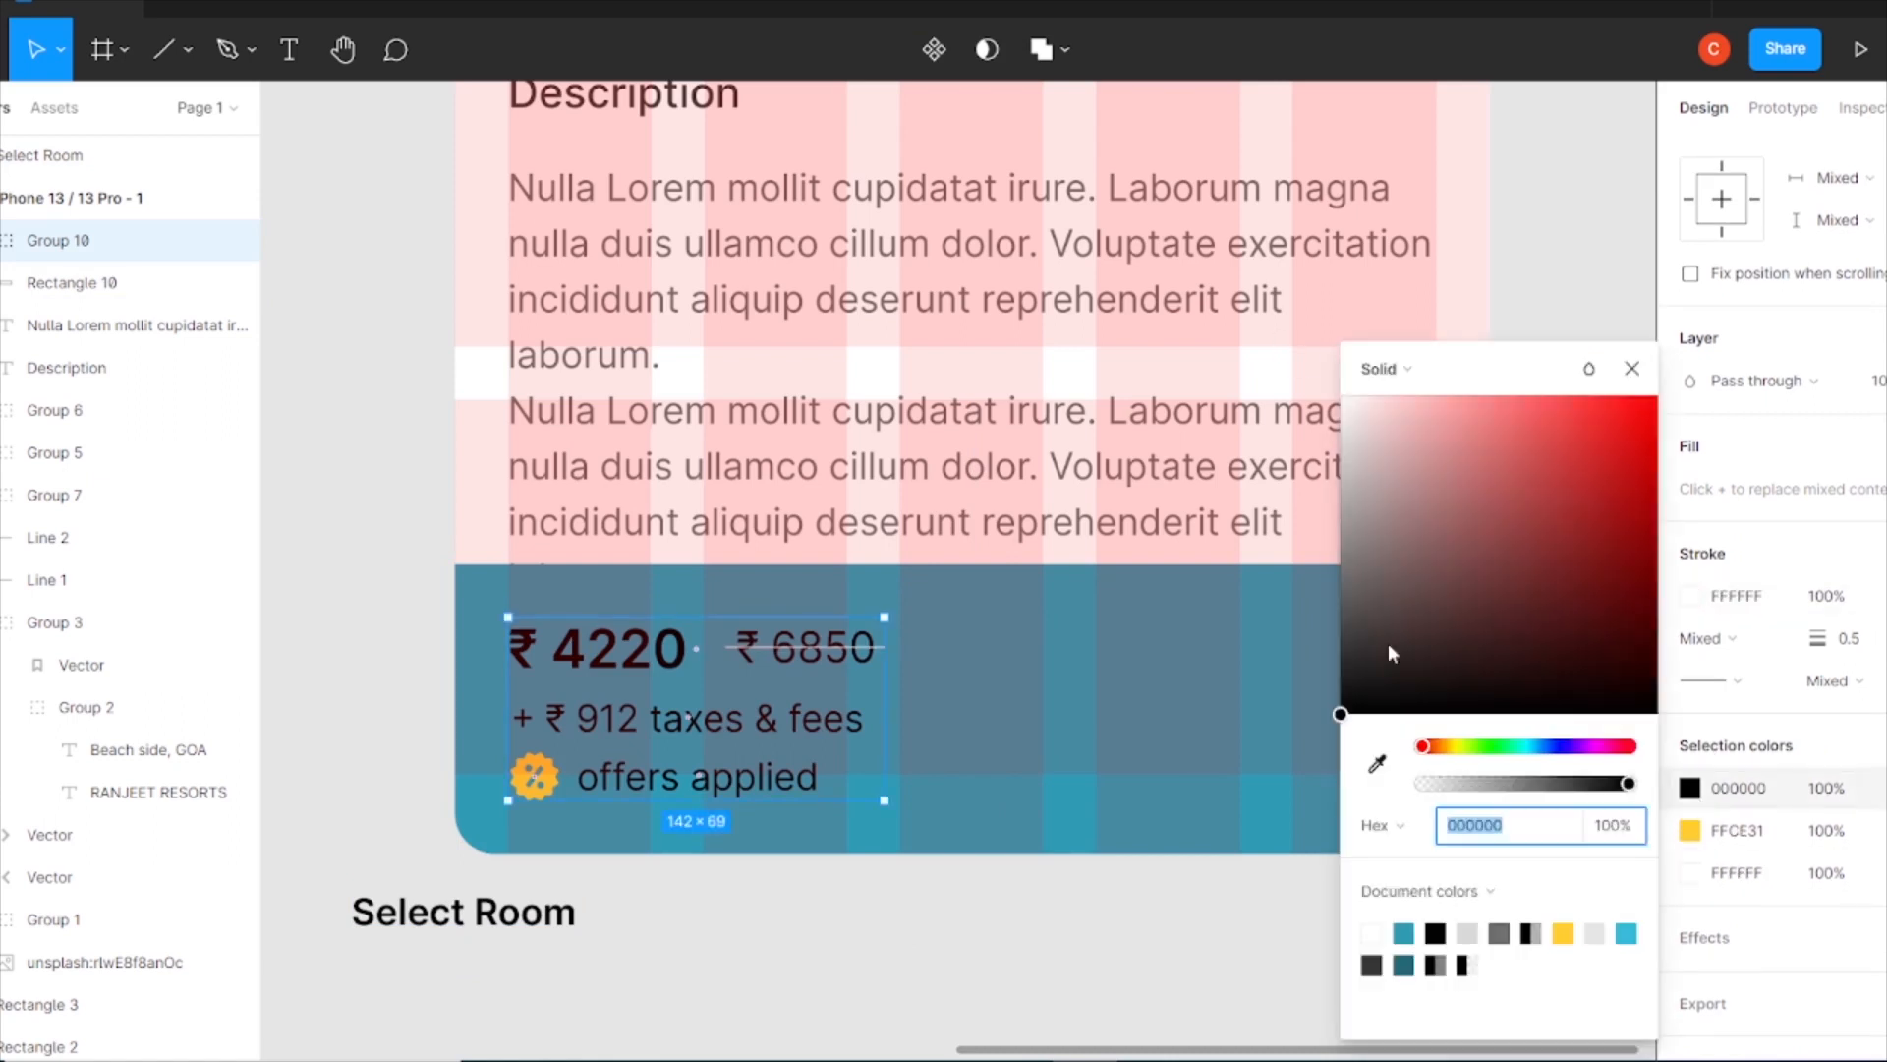
{"action": "left_click_drag", "start_coordinate": [1388, 645], "coordinate": [1278, 353]}
{"action": "left_click", "coordinate": [1632, 371]}
{"action": "left_click", "coordinate": [746, 944]}
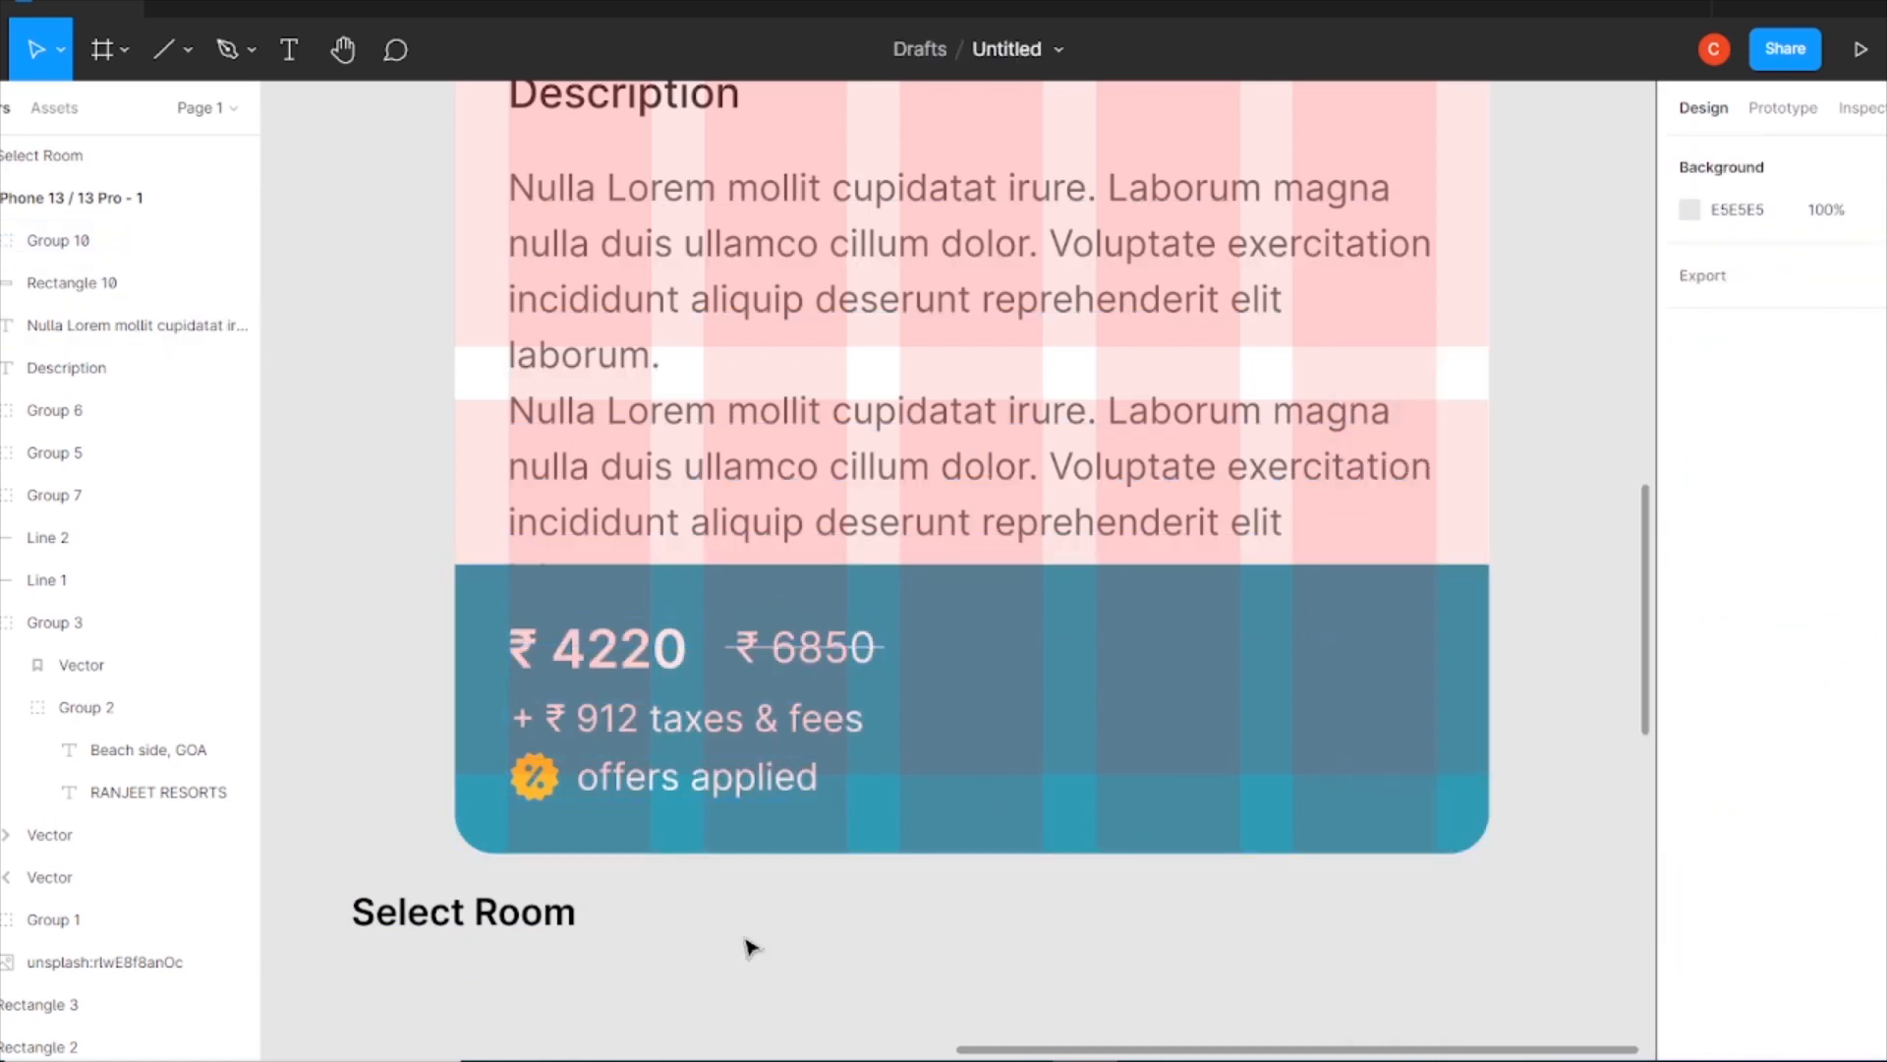
Fill the percent badge icon with white FFFFFF.
{"action": "double_click", "coordinate": [532, 775]}
{"action": "left_click", "coordinate": [1689, 851]}
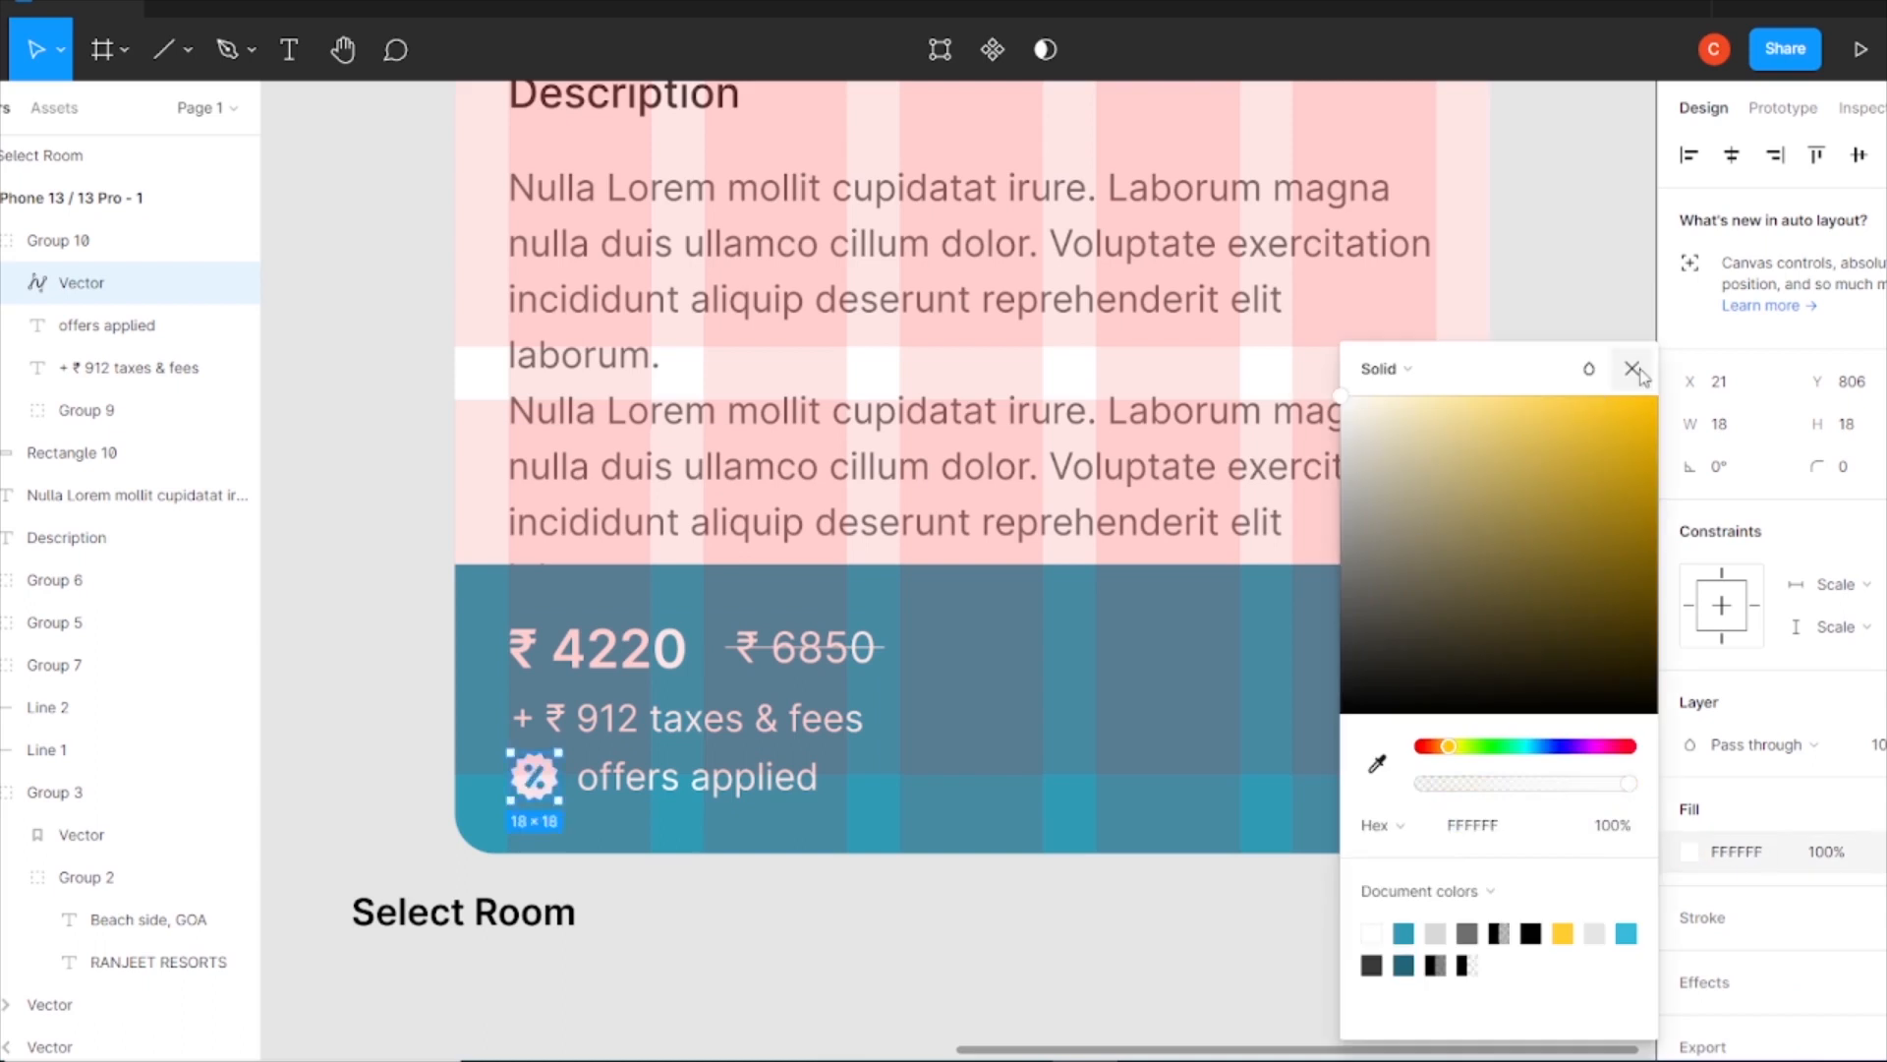
{"action": "left_click", "coordinate": [1632, 371]}
Shift the struck-through "₹ 6850" to a gap of 13 from "₹ 4220" and align their vertical centres.
{"action": "left_click", "coordinate": [840, 657]}
{"action": "left_click", "coordinate": [922, 895]}
{"action": "left_click", "coordinate": [776, 657]}
{"action": "left_click_drag", "start_coordinate": [776, 657], "coordinate": [803, 665]}
{"action": "left_click", "coordinate": [669, 667], "text": "shift"}
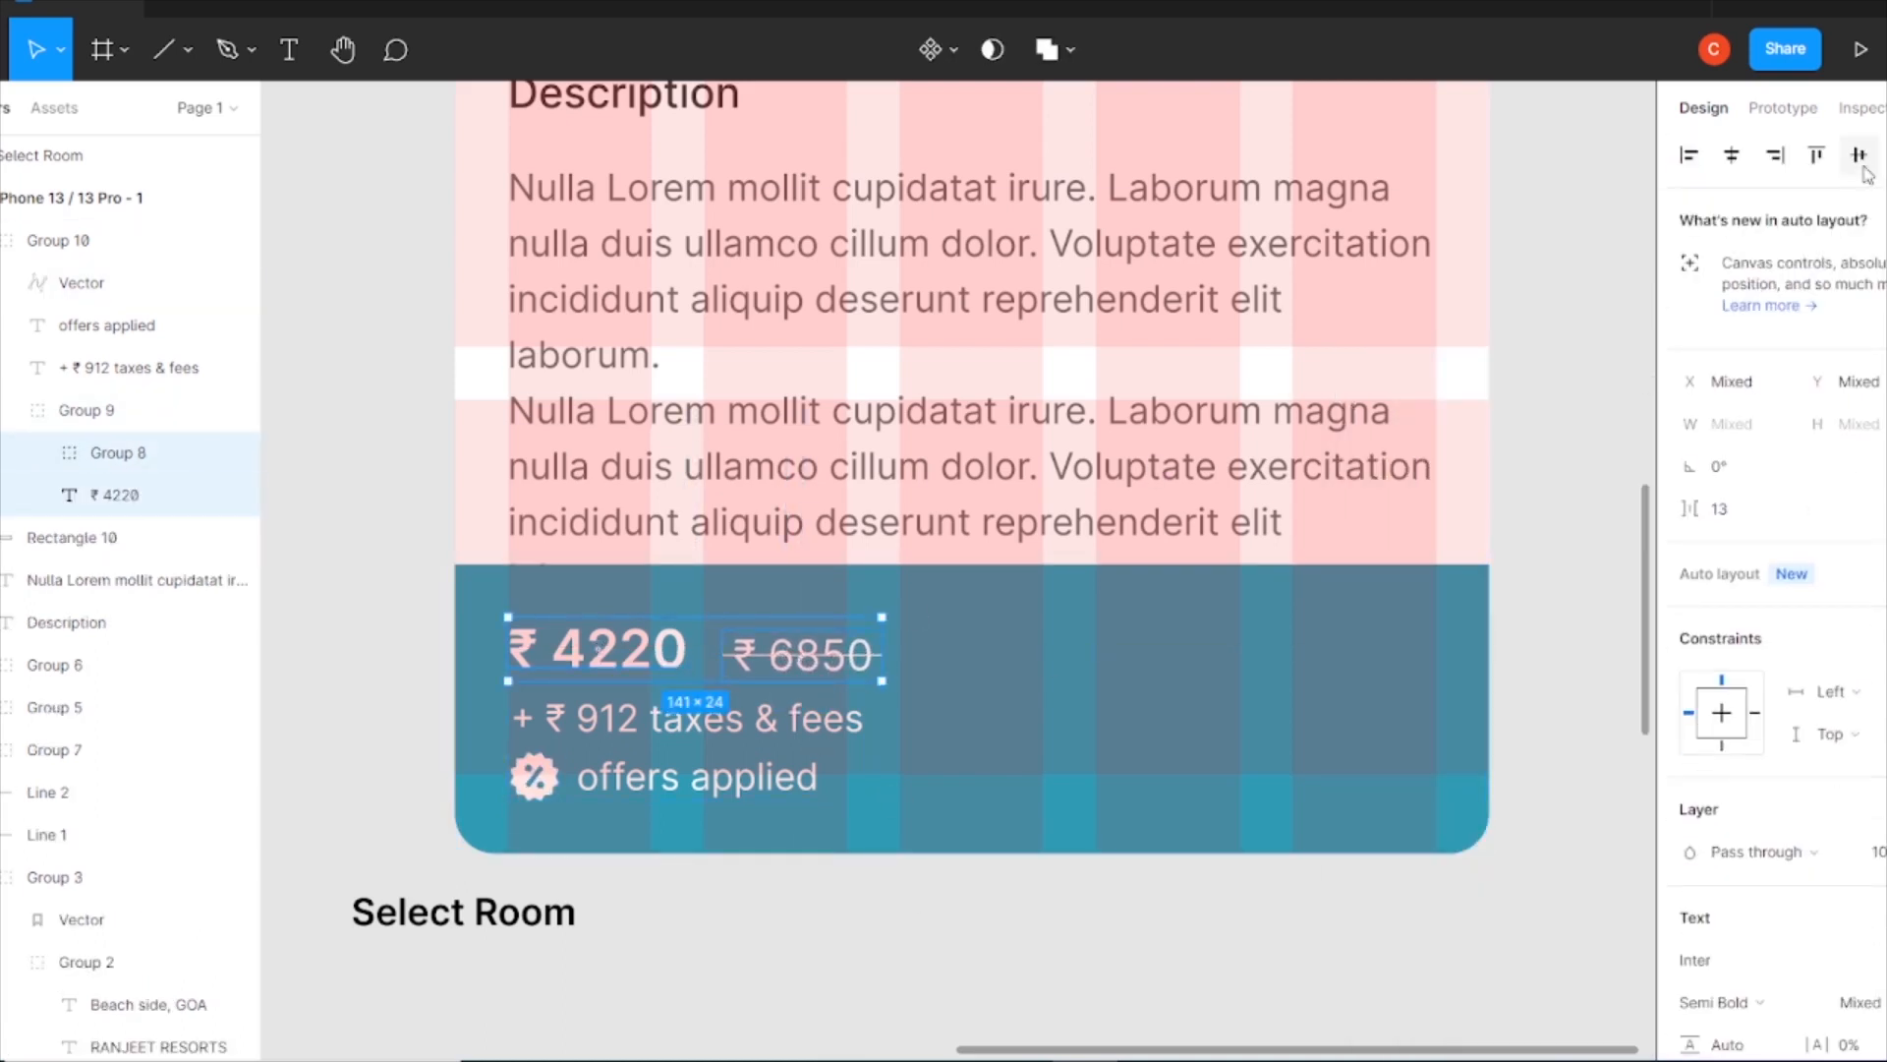
{"action": "left_click", "coordinate": [912, 877]}
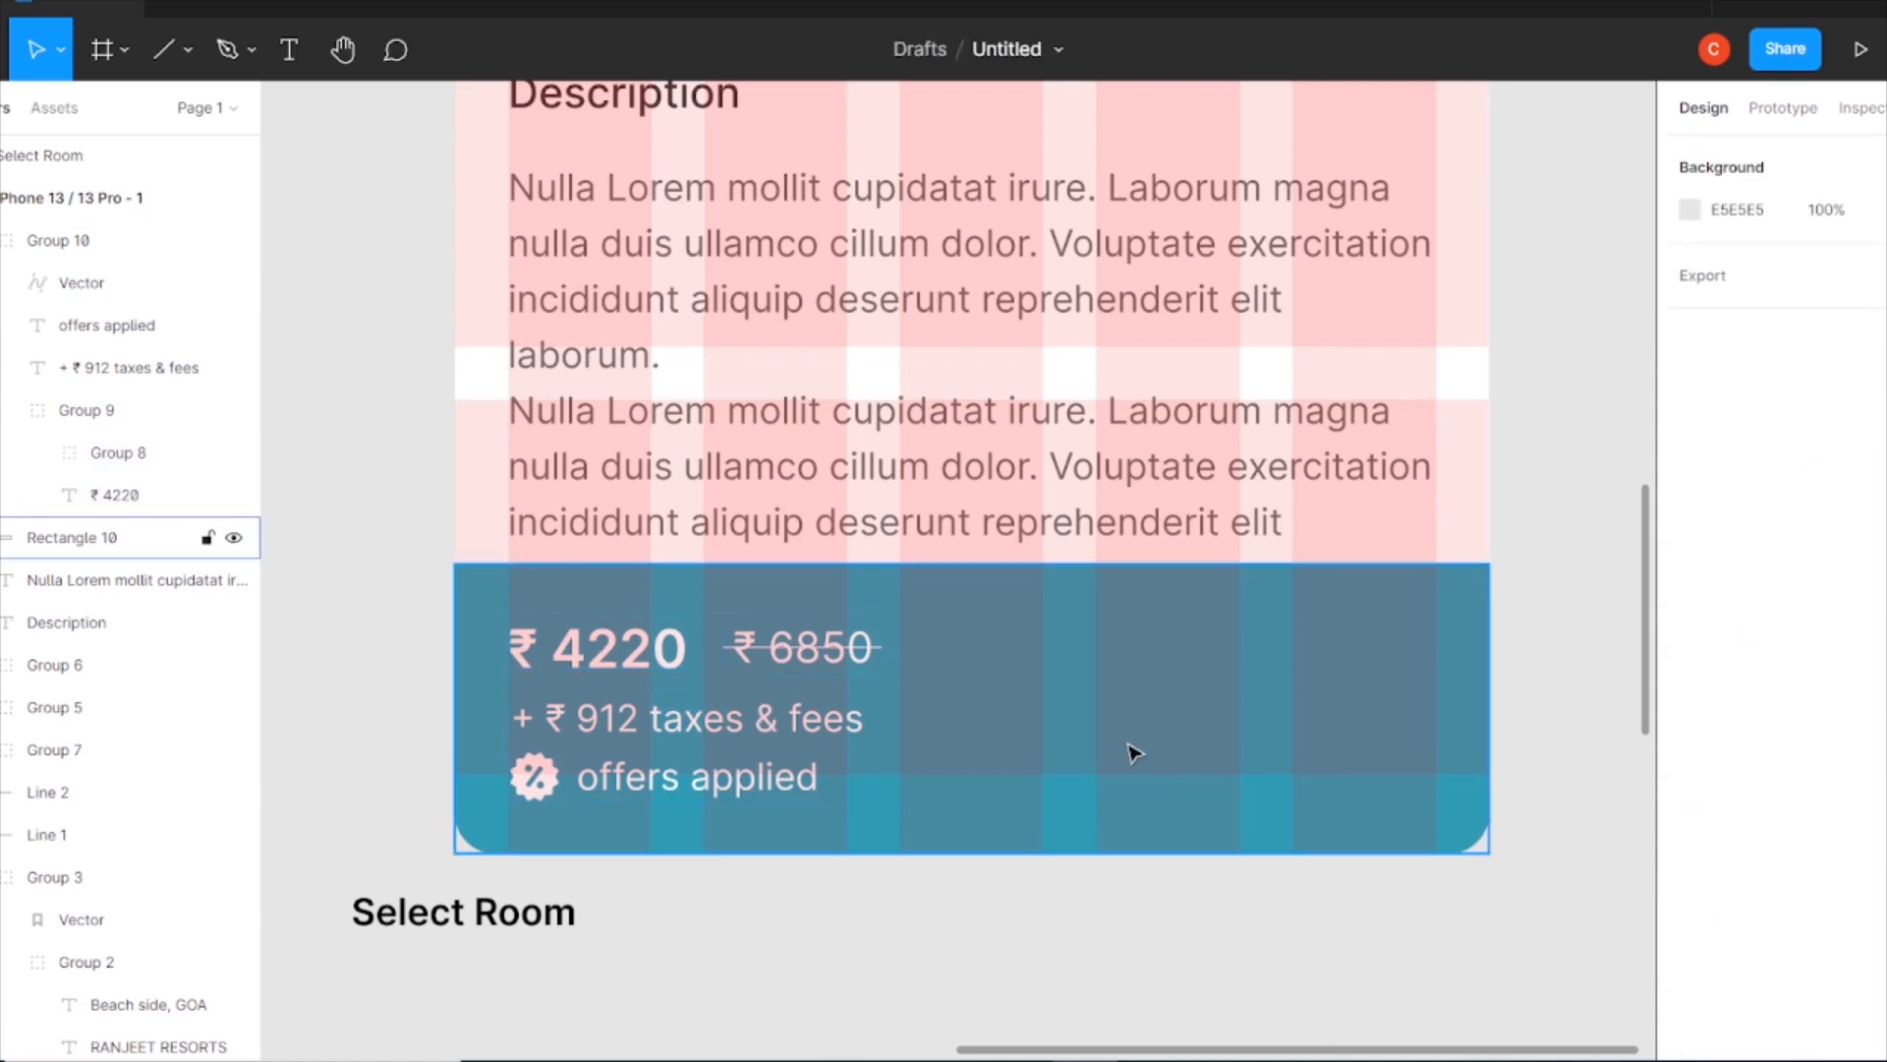
Draw a button rectangle below the price bar, place the "Select Room" text over it, and bring the text to the front.
{"action": "key", "text": "r"}
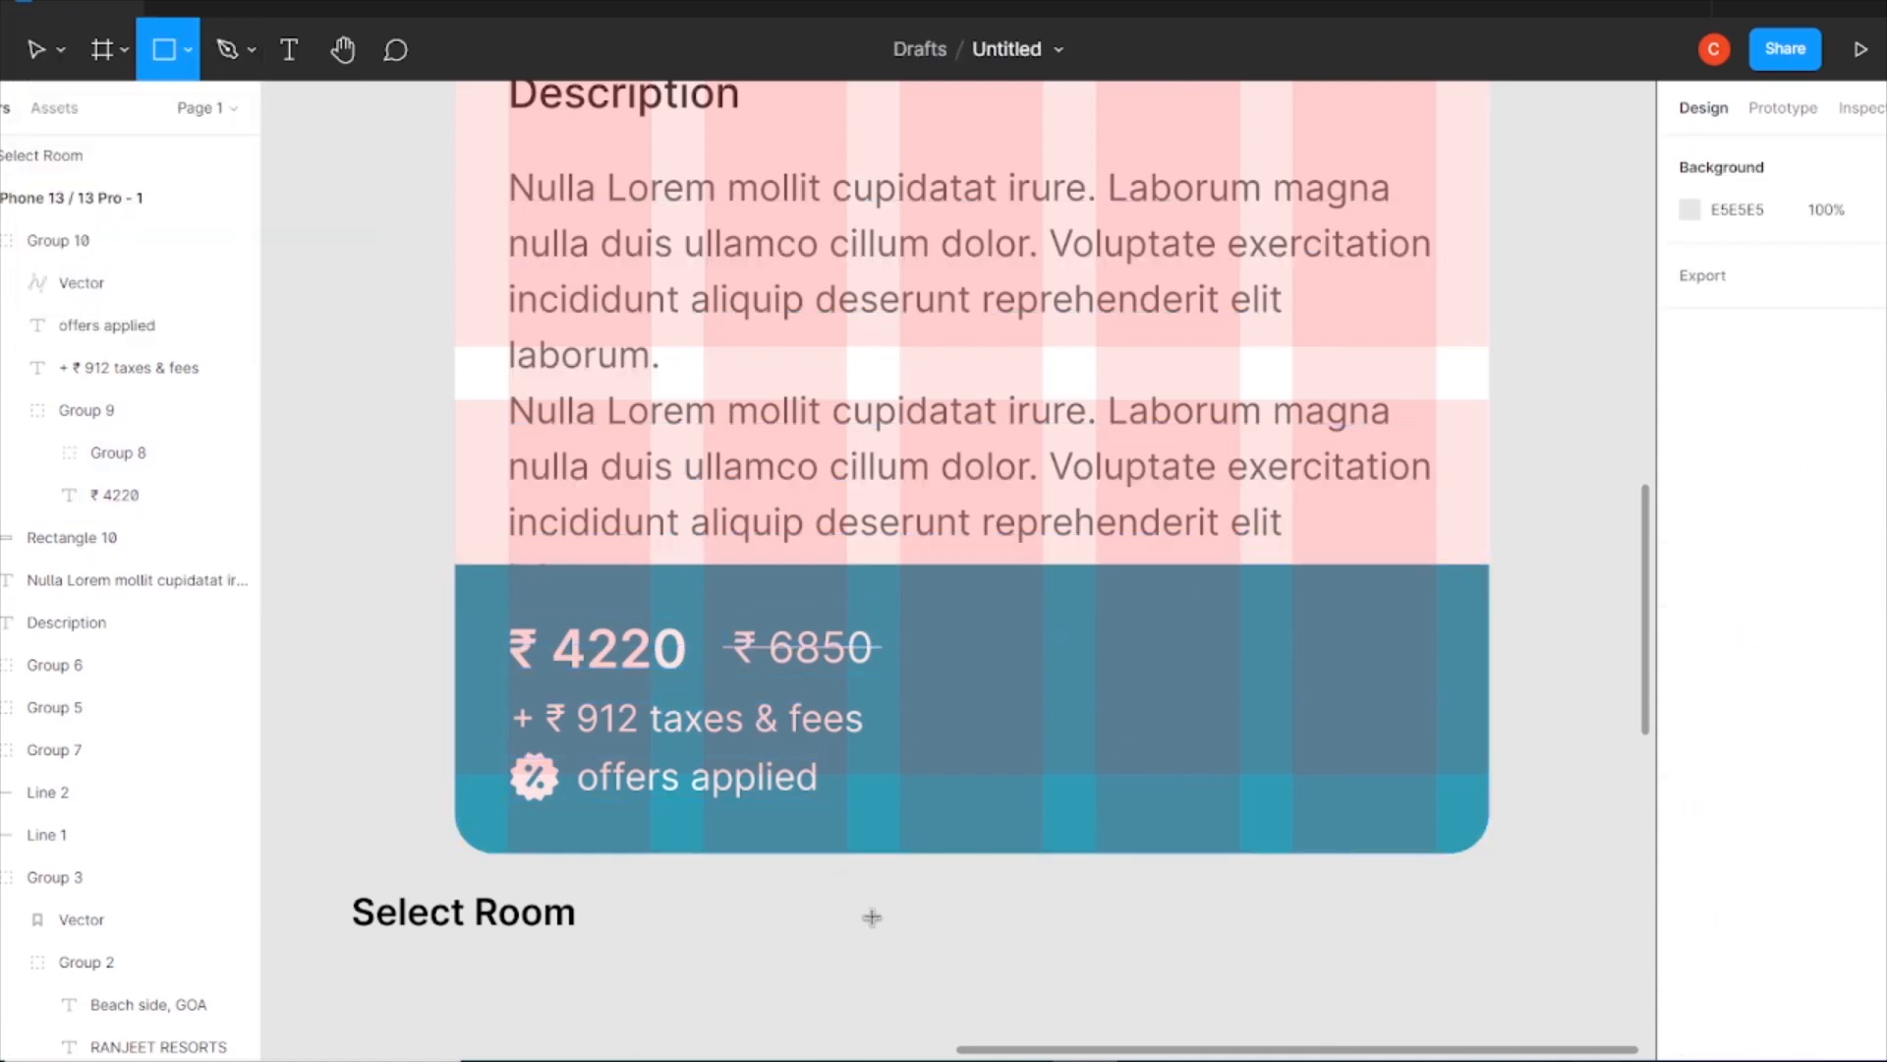
{"action": "left_click_drag", "start_coordinate": [871, 909], "coordinate": [1137, 1024]}
{"action": "left_click_drag", "start_coordinate": [411, 909], "coordinate": [965, 965]}
{"action": "right_click", "coordinate": [965, 965]}
{"action": "left_click", "coordinate": [1038, 517]}
Adjust the button rectangle to 109 × 44 with corner radius 5, centre its label, and move both into the price bar's right part.
{"action": "left_click_drag", "start_coordinate": [1094, 988], "coordinate": [1068, 975]}
{"action": "left_click", "coordinate": [1121, 939]}
{"action": "left_click", "coordinate": [1299, 914]}
{"action": "left_click", "coordinate": [1020, 973]}
{"action": "left_click", "coordinate": [1211, 1000]}
{"action": "left_click", "coordinate": [1132, 936]}
{"action": "left_click_drag", "start_coordinate": [1143, 930], "coordinate": [1151, 929]}
{"action": "left_click_drag", "start_coordinate": [1201, 1010], "coordinate": [1278, 680]}
{"action": "left_click", "coordinate": [1559, 718]}
{"action": "left_click", "coordinate": [1312, 723]}
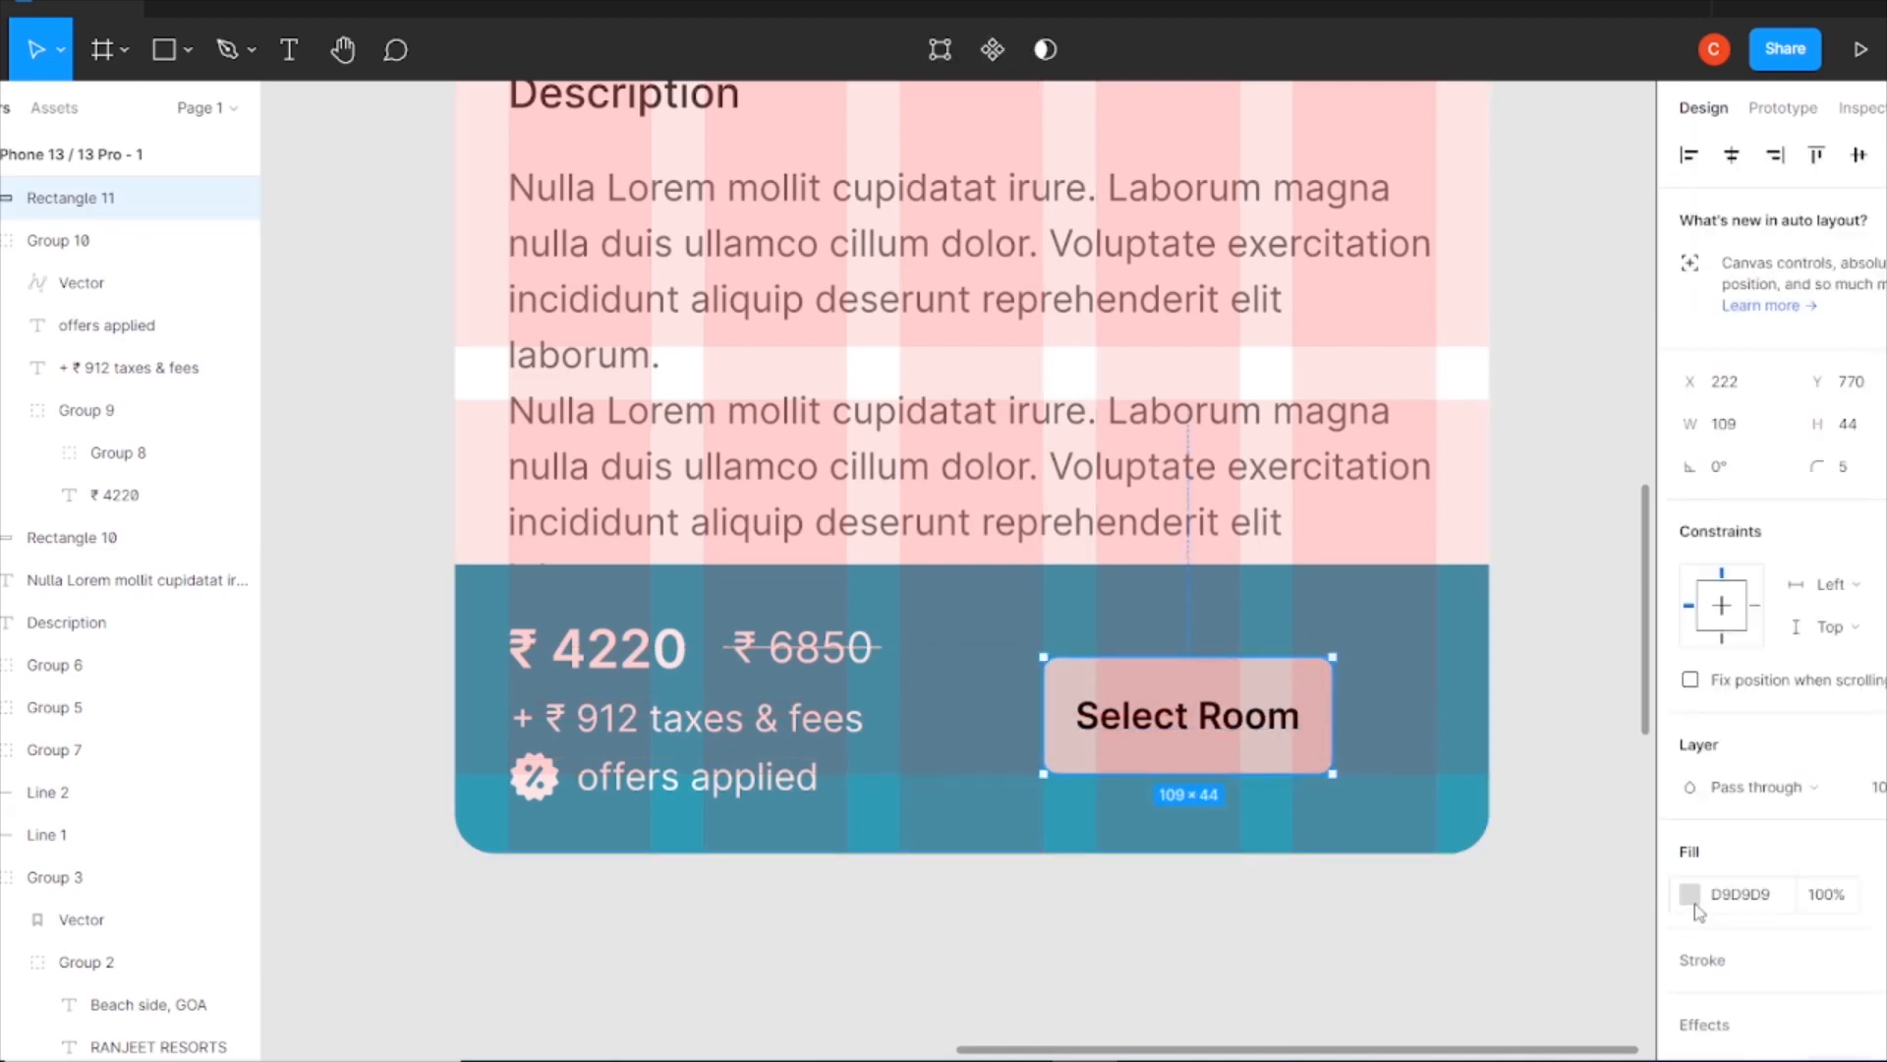
Fill the button rectangle with white.
{"action": "left_click", "coordinate": [1692, 902]}
{"action": "left_click", "coordinate": [1345, 399]}
{"action": "left_click", "coordinate": [1630, 367]}
{"action": "left_click", "coordinate": [1543, 629]}
Change the "Select Room" label's fill to the document's teal colour.
{"action": "left_click", "coordinate": [1231, 720]}
{"action": "left_click", "coordinate": [1689, 766]}
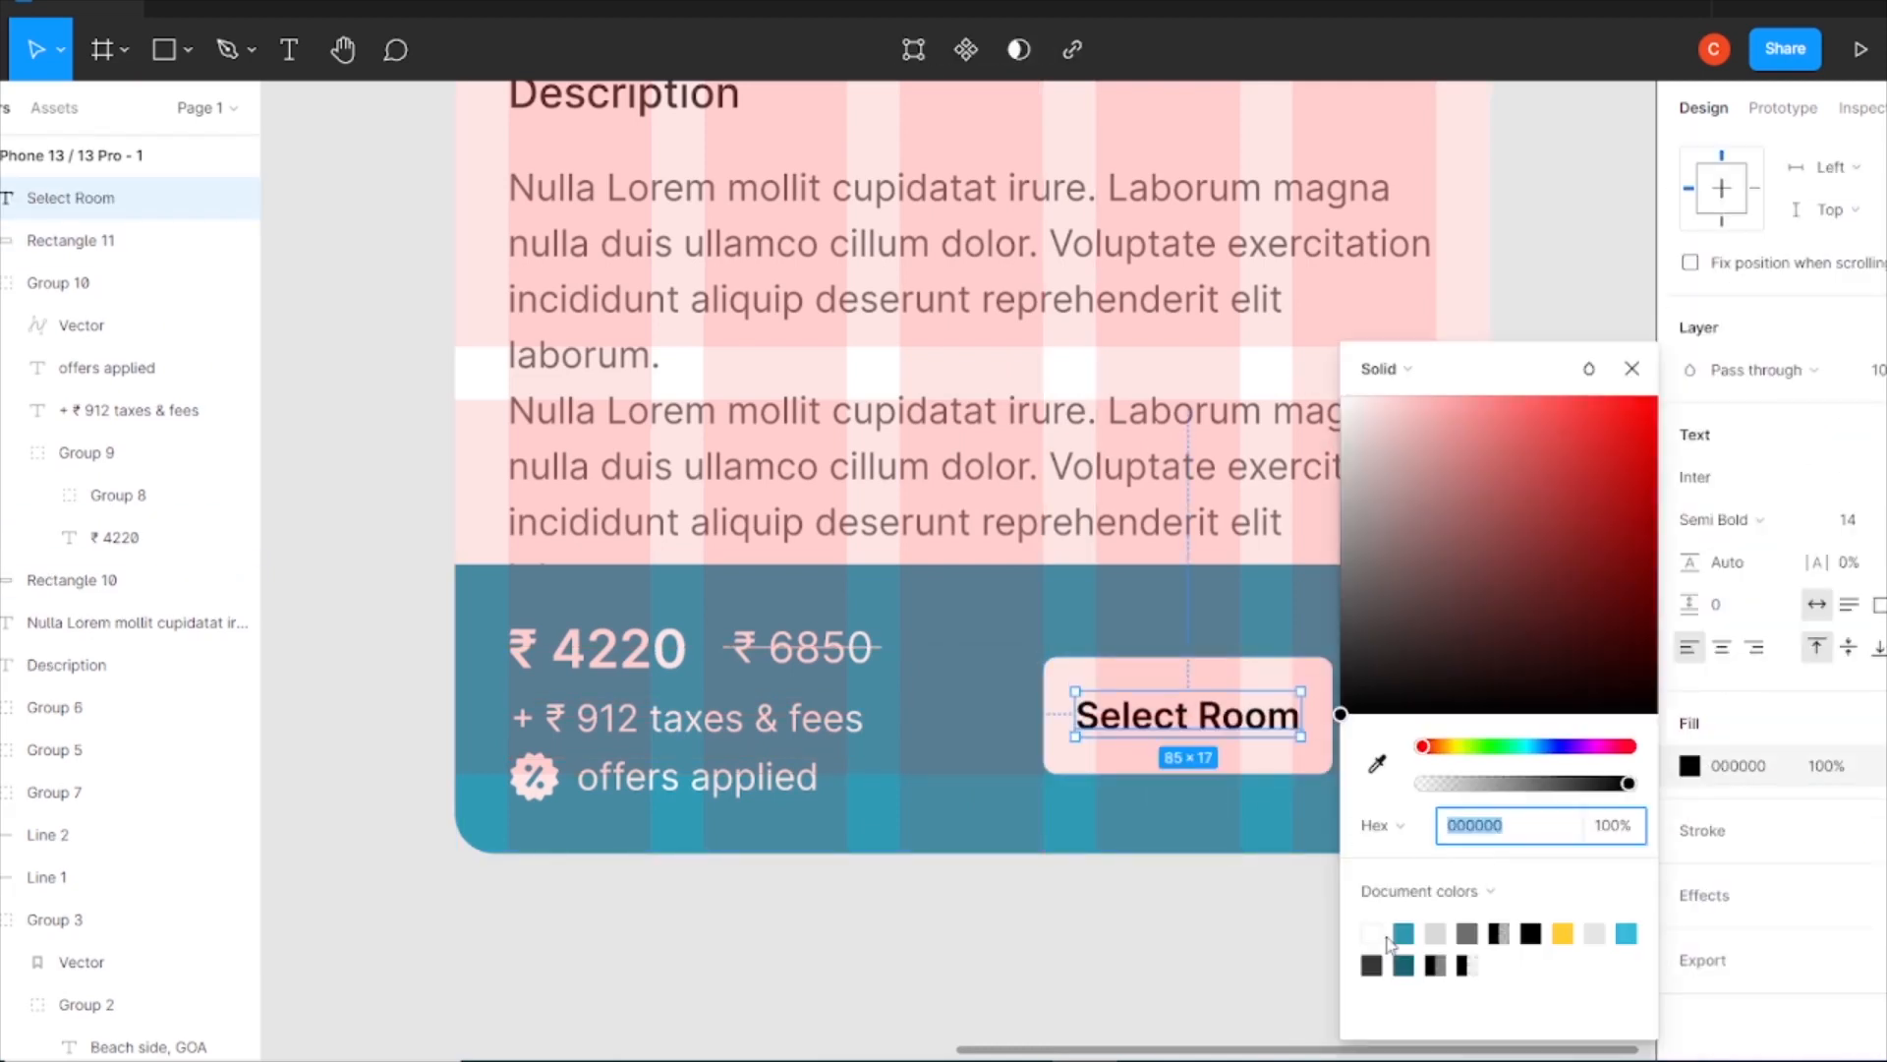
{"action": "left_click", "coordinate": [1391, 945]}
{"action": "left_click", "coordinate": [1637, 371]}
{"action": "left_click", "coordinate": [1332, 892]}
{"action": "key", "text": "ctrl+z"}
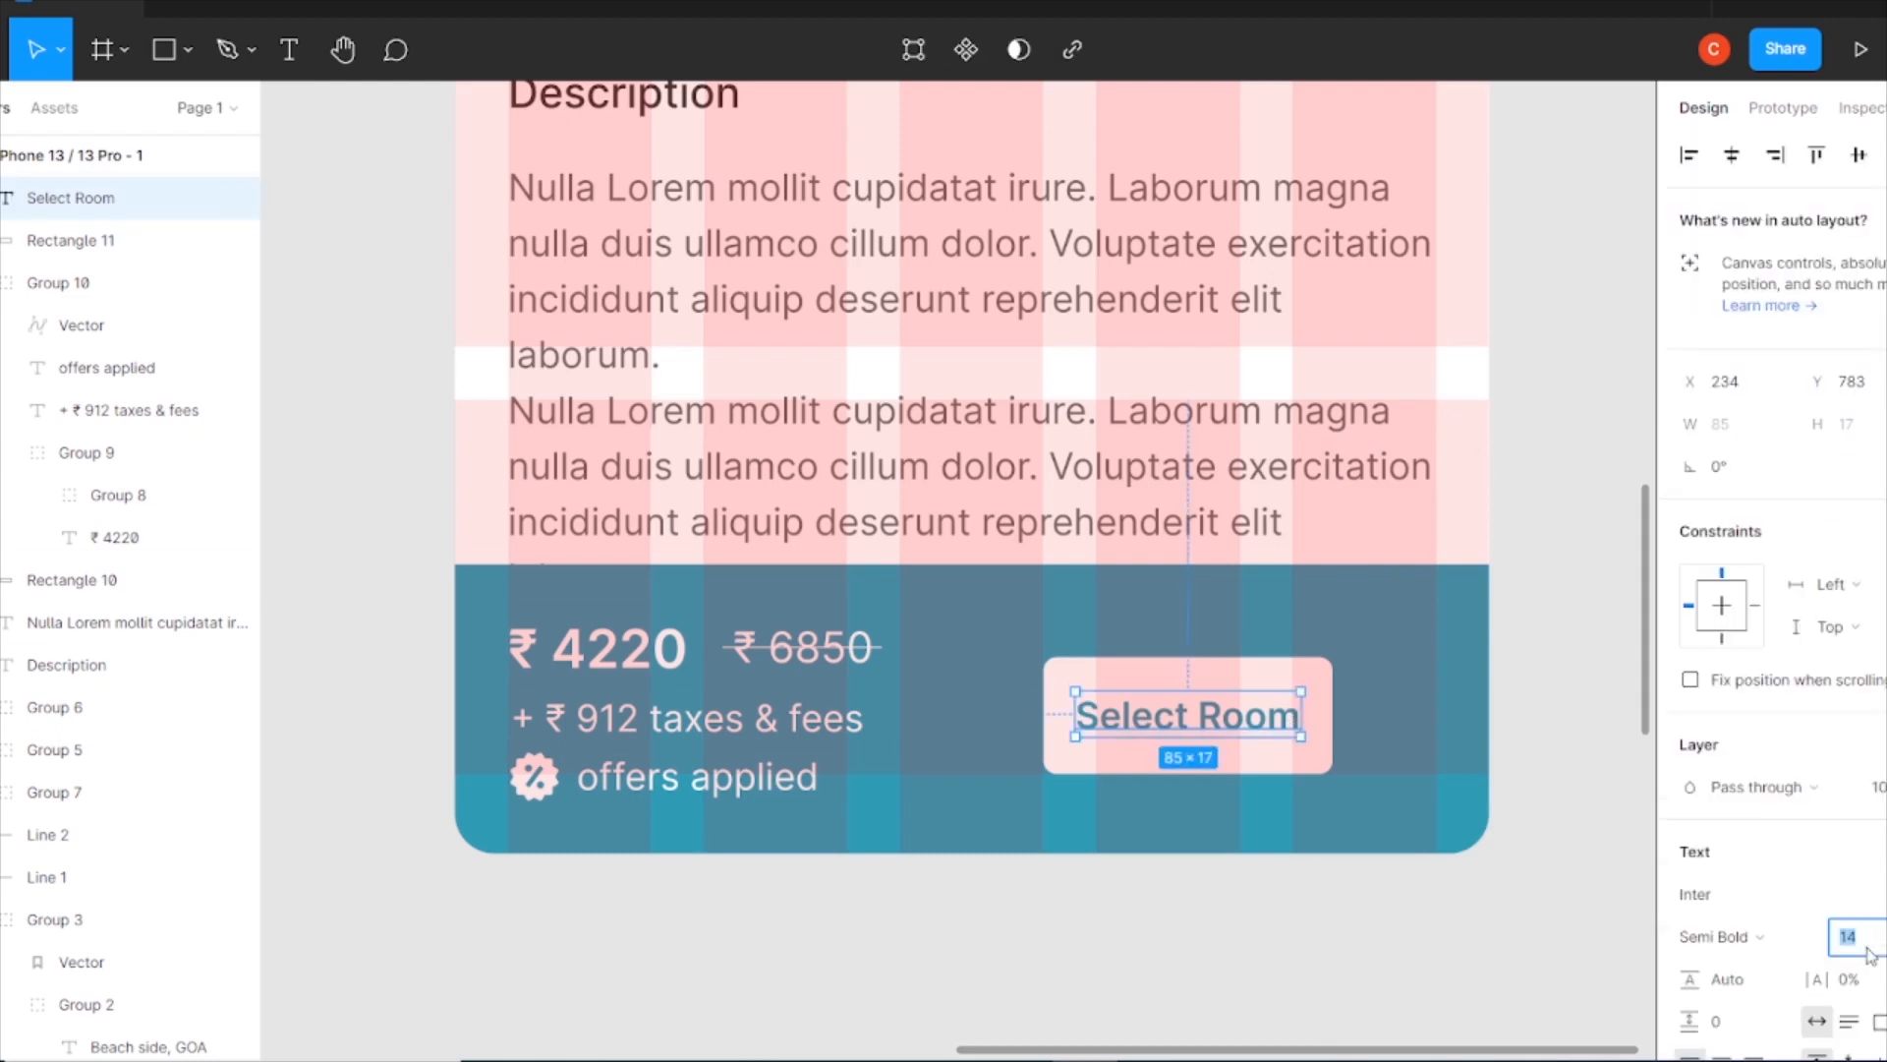
Set the "Select Room" label to Semi Bold, size 18.
{"action": "left_click", "coordinate": [1746, 929]}
{"action": "left_click", "coordinate": [1727, 533]}
{"action": "left_click", "coordinate": [1745, 934]}
{"action": "left_click", "coordinate": [1734, 562]}
{"action": "left_click", "coordinate": [1859, 938]}
{"action": "key", "text": "Escape"}
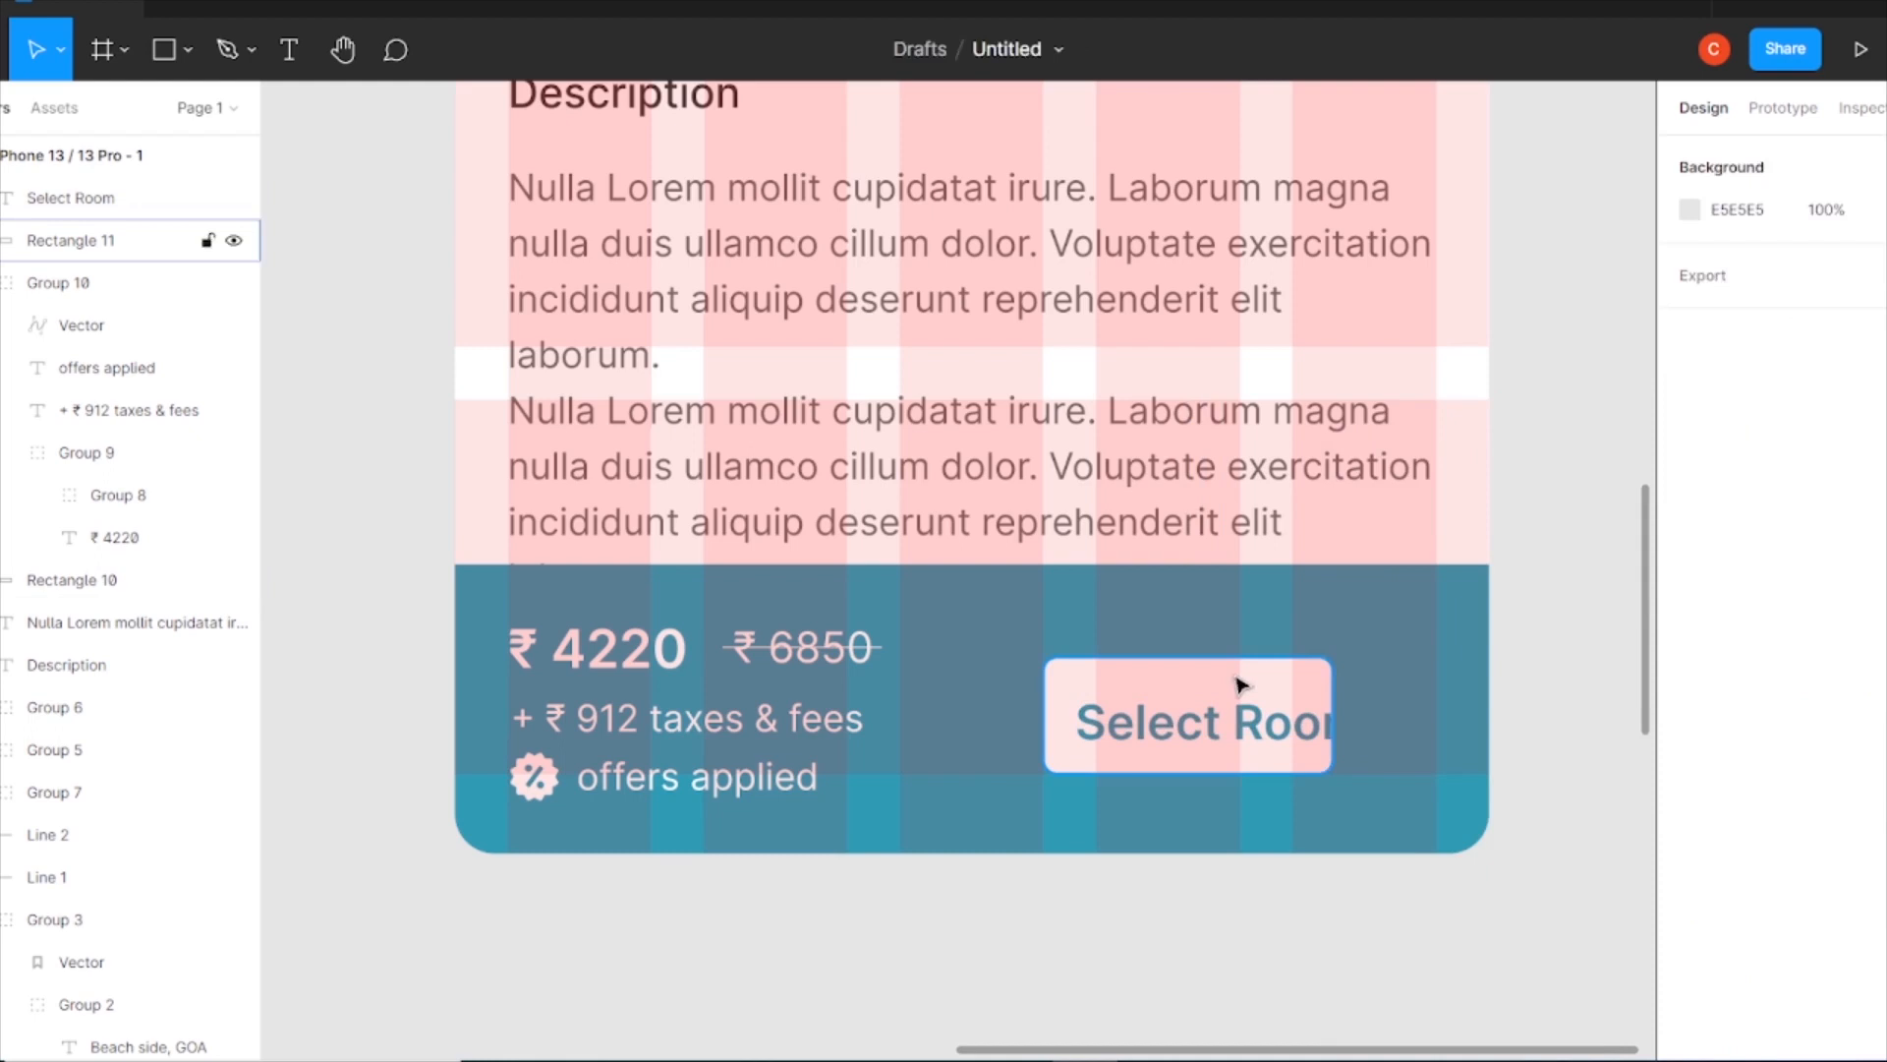
Enlarge the button rectangle to 132 × 53, centre the label inside it, and group the two.
{"action": "left_click", "coordinate": [1234, 674]}
{"action": "left_click_drag", "start_coordinate": [1333, 657], "coordinate": [1374, 649]}
{"action": "left_click", "coordinate": [1300, 749], "text": "shift"}
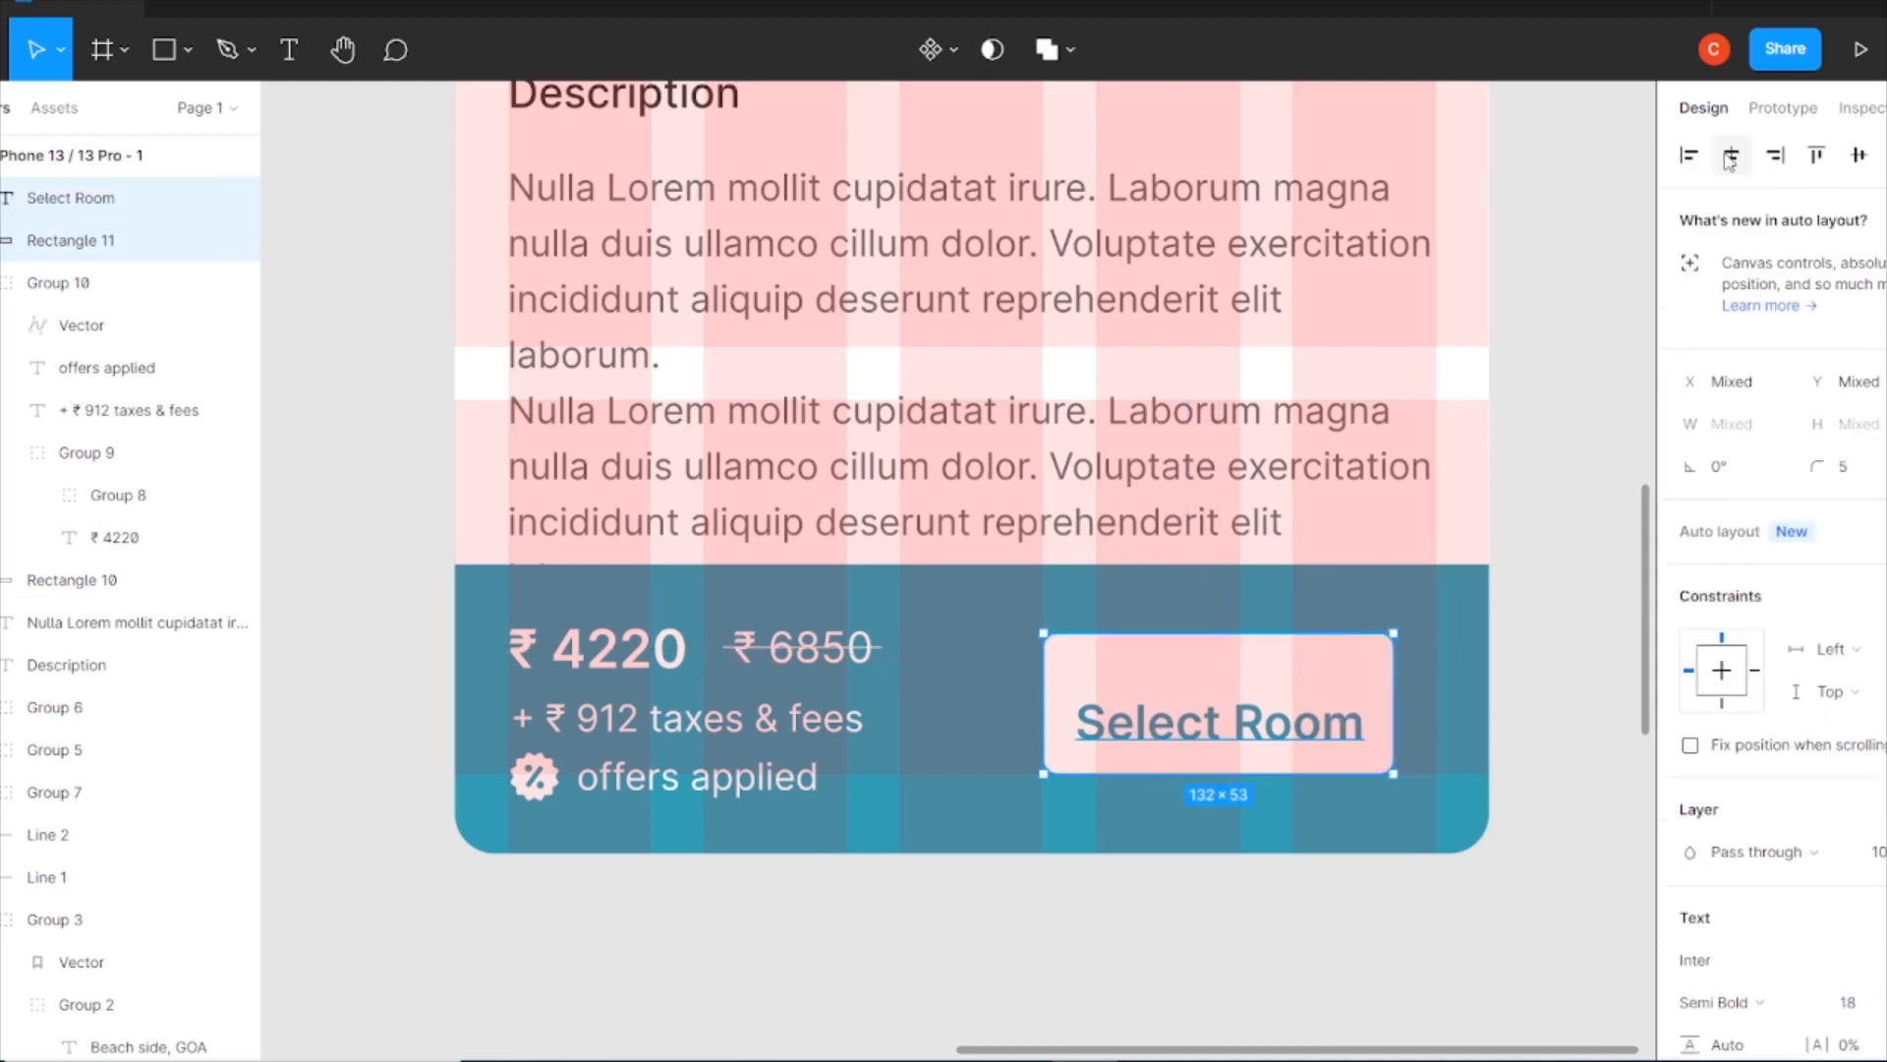
{"action": "key", "text": "ctrl+g"}
Centre the "Select Room" button vertically in the price bar.
{"action": "left_click", "coordinate": [1180, 794]}
{"action": "left_click", "coordinate": [1229, 749], "text": "shift"}
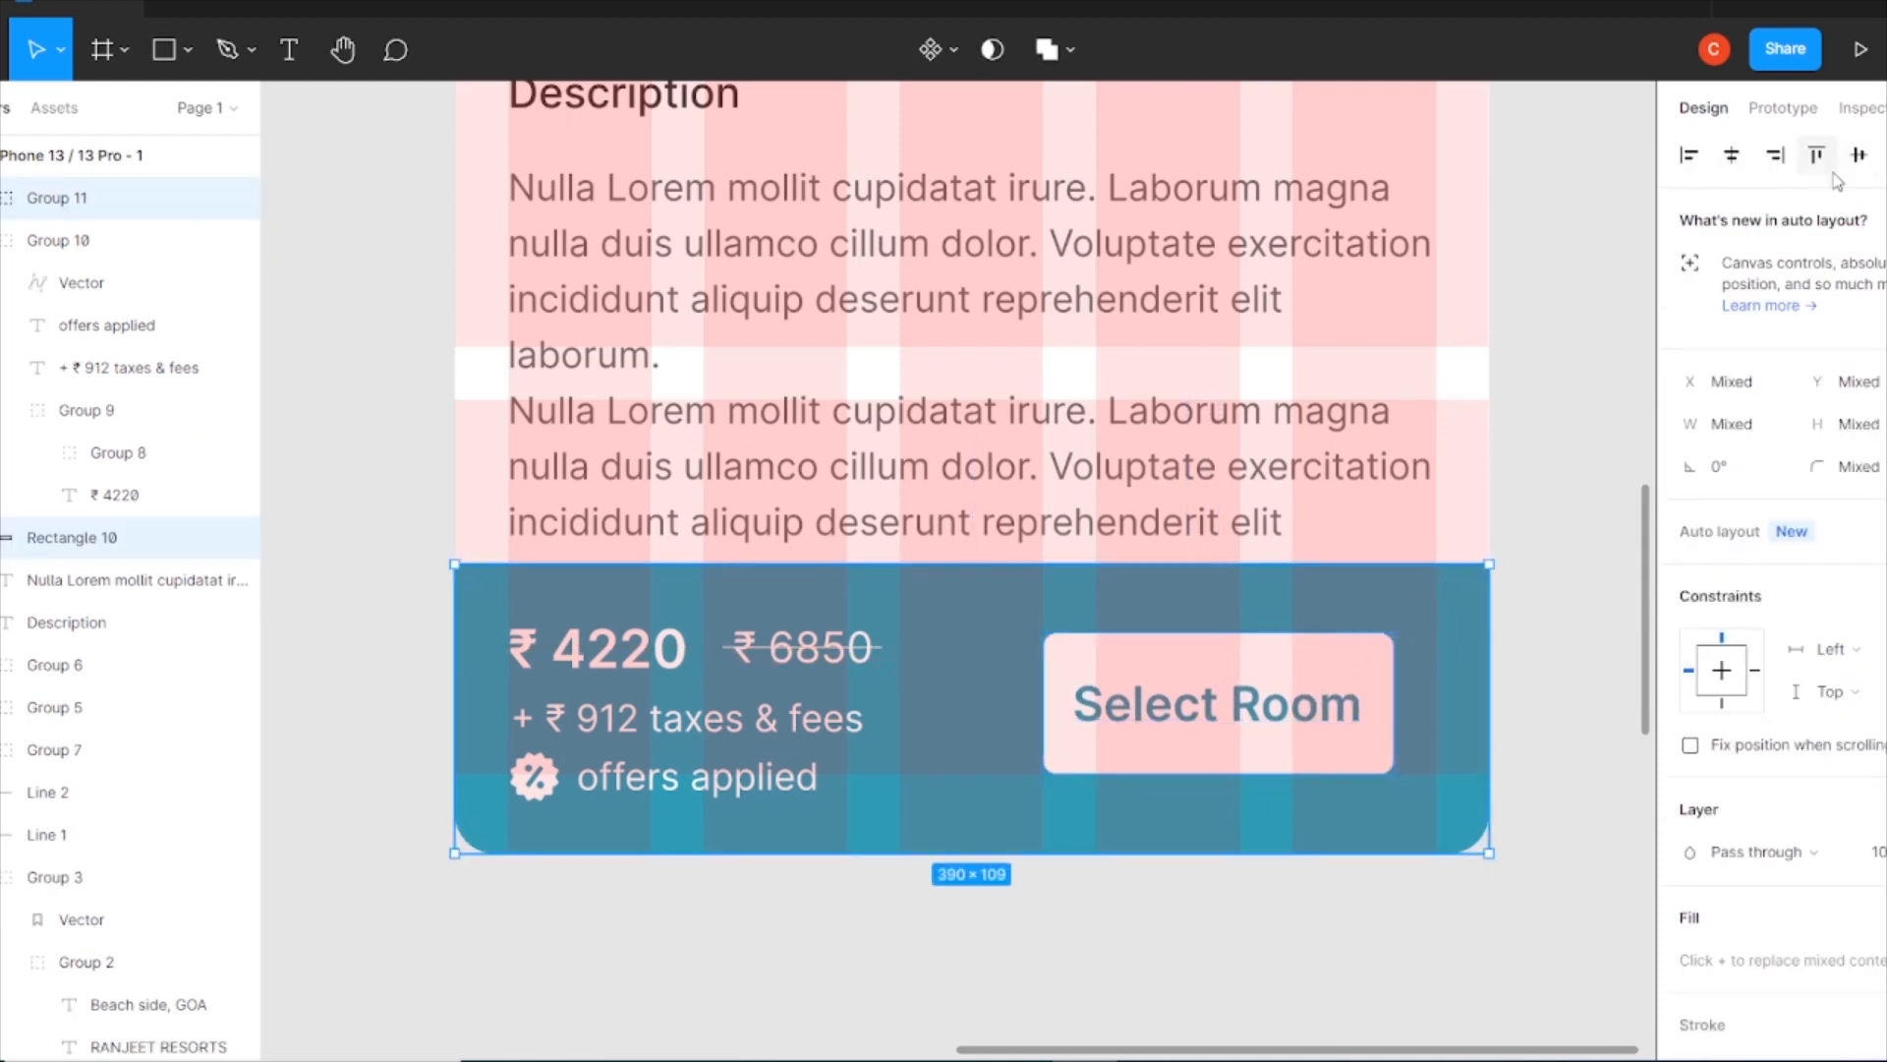
{"action": "left_click", "coordinate": [1858, 156]}
{"action": "left_click", "coordinate": [1613, 527]}
Group the price block with the "Select Room" button and centre the group horizontally in the bar.
{"action": "left_click", "coordinate": [1219, 678]}
{"action": "left_click", "coordinate": [682, 658], "text": "shift"}
{"action": "left_click", "coordinate": [1237, 699]}
{"action": "mouse_move", "coordinate": [1238, 698]}
{"action": "left_mouse_down"}
{"action": "mouse_move", "coordinate": [1213, 699]}
{"action": "mouse_move", "coordinate": [1239, 699]}
{"action": "left_mouse_up"}
{"action": "left_click", "coordinate": [693, 688]}
{"action": "left_click", "coordinate": [1337, 730], "text": "shift"}
{"action": "key", "text": "ctrl+g"}
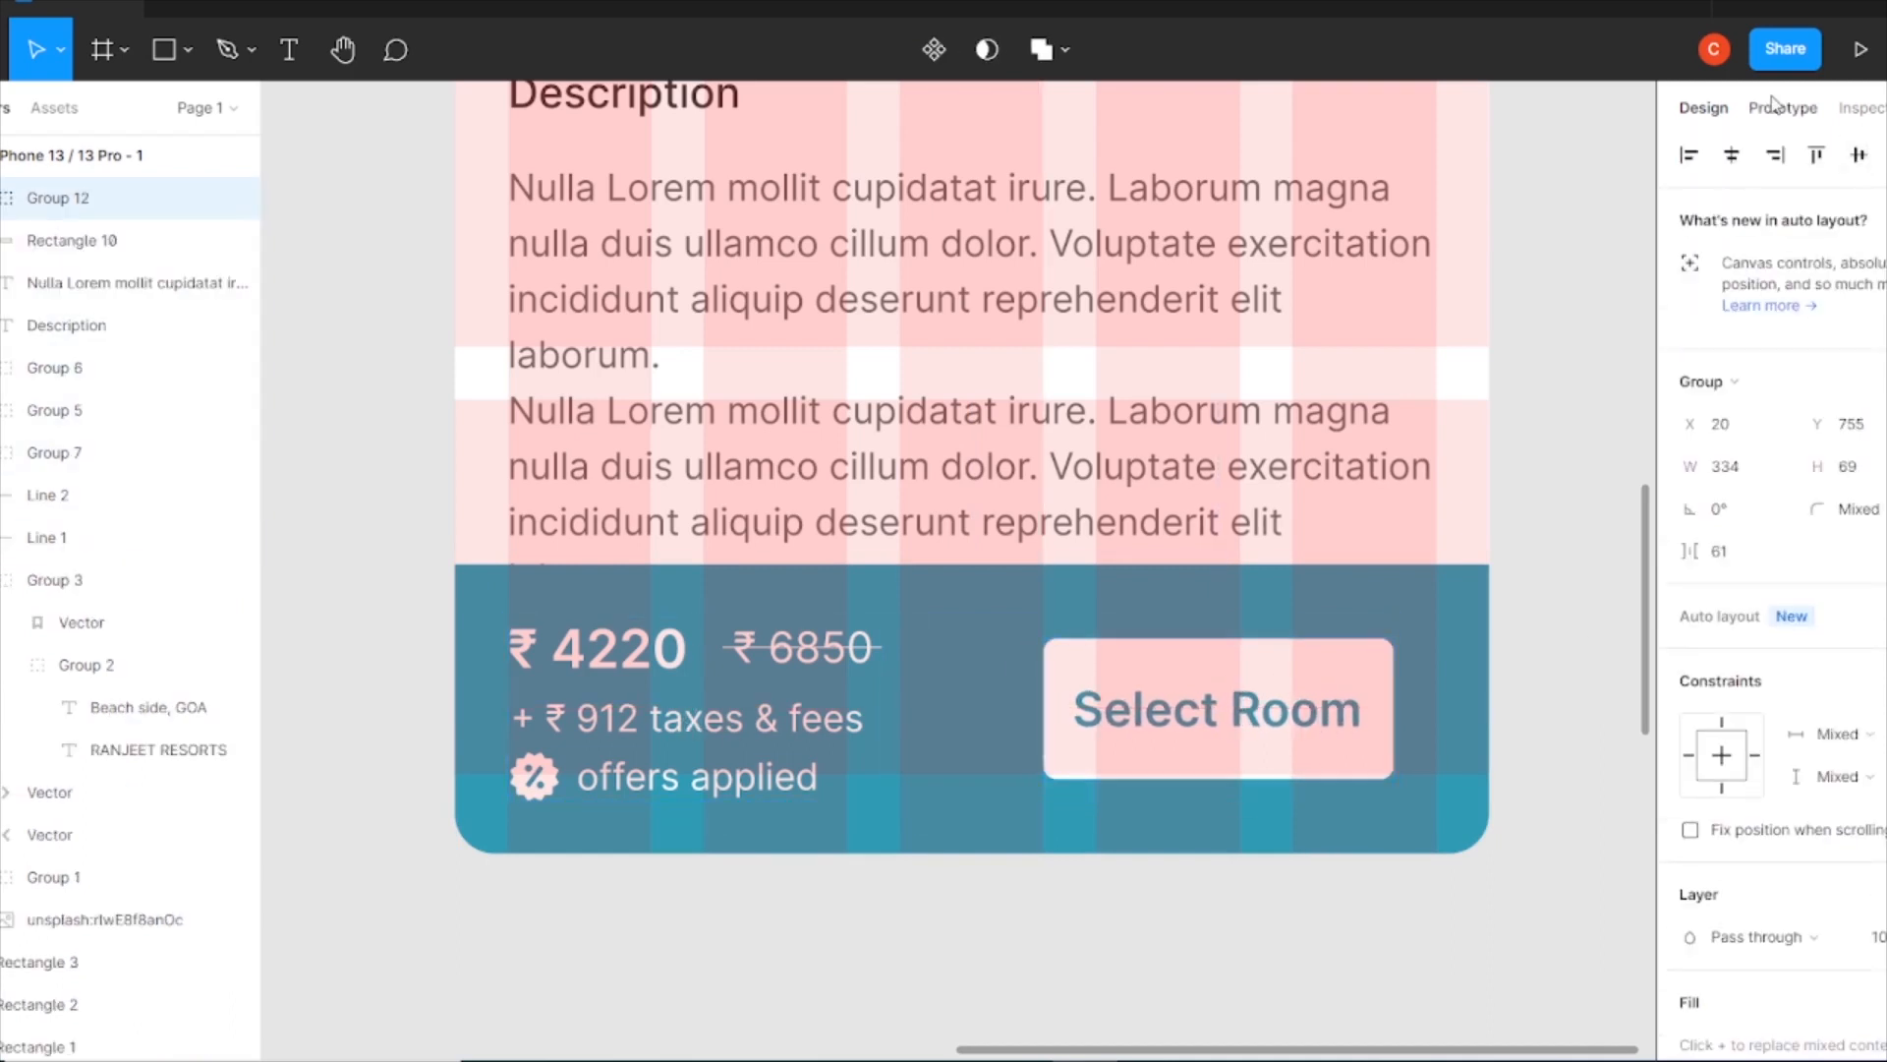
{"action": "key", "text": "alt+h"}
{"action": "left_click", "coordinate": [1592, 597]}
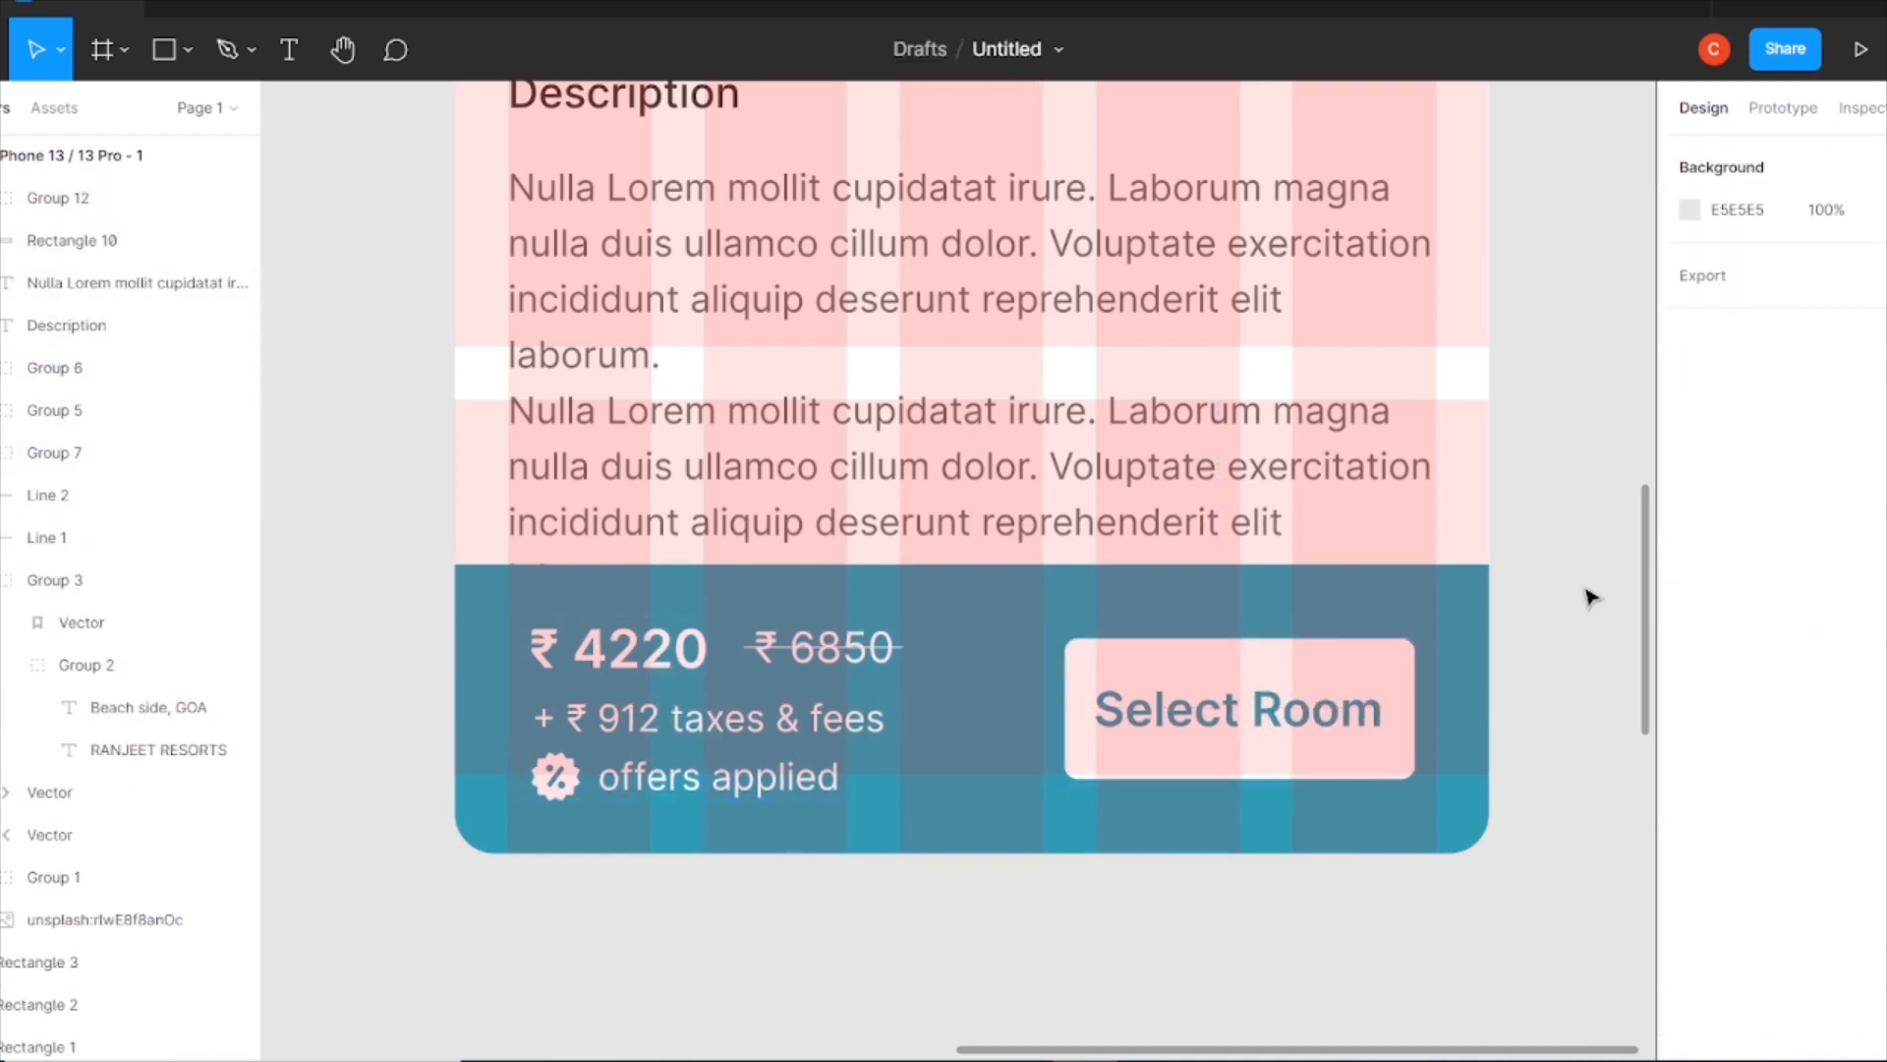
Bring the yellow star beside the resort title and the back arrow onto the hero photo at X 30, Y 30.
{"action": "scroll", "coordinate": [1591, 597], "scroll_direction": "down", "scroll_amount": 1}
{"action": "key", "text": "ctrl+minus"}
{"action": "left_click_drag", "start_coordinate": [914, 923], "coordinate": [1078, 514]}
{"action": "left_click_drag", "start_coordinate": [521, 968], "coordinate": [935, 493]}
{"action": "left_click", "coordinate": [783, 738]}
{"action": "left_click_drag", "start_coordinate": [649, 496], "coordinate": [885, 619]}
{"action": "scroll", "coordinate": [935, 492], "scroll_direction": "up", "scroll_amount": 4}
{"action": "left_click_drag", "start_coordinate": [819, 923], "coordinate": [1145, 157]}
{"action": "left_click_drag", "start_coordinate": [768, 1034], "coordinate": [1093, 177]}
{"action": "left_click_drag", "start_coordinate": [678, 245], "coordinate": [562, 909]}
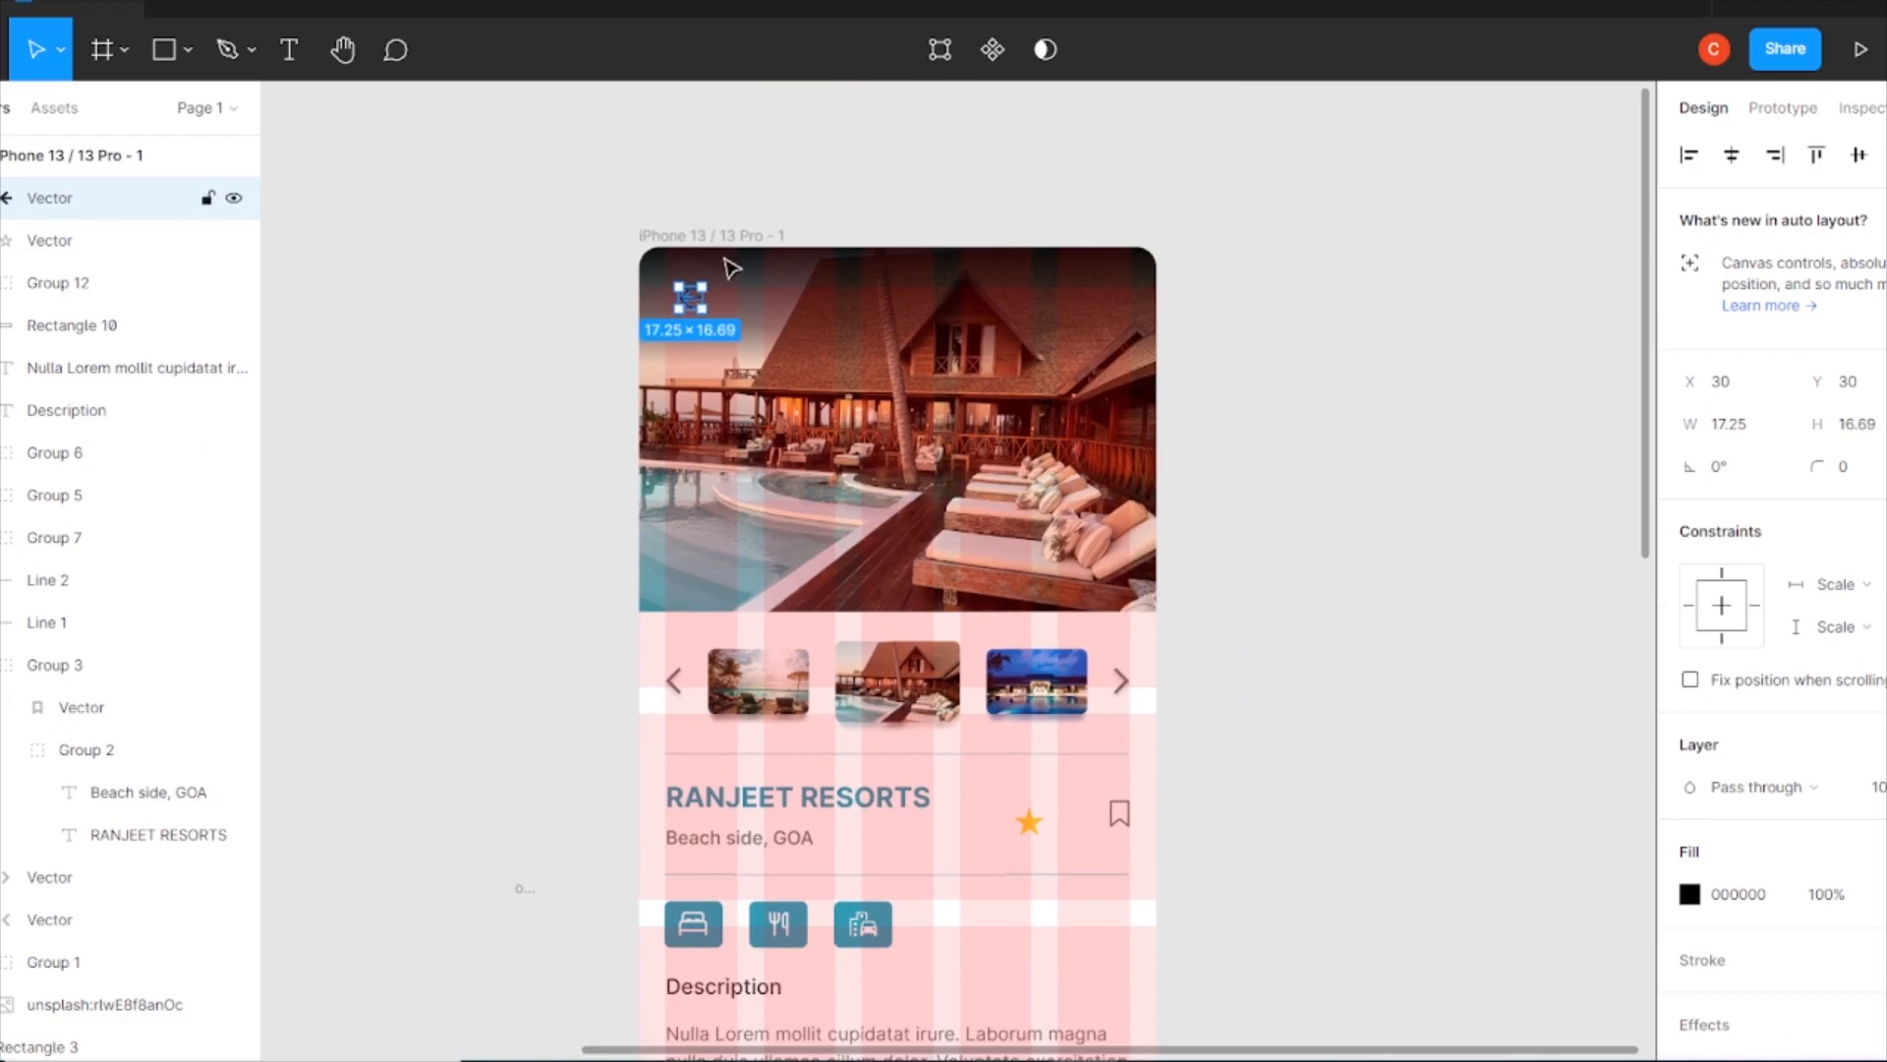
{"action": "left_click_drag", "start_coordinate": [694, 311], "coordinate": [688, 301]}
Move the star icon onto the hero photo's right part and fill the back arrow with white FFFFFF.
{"action": "scroll", "coordinate": [1023, 822], "scroll_direction": "down", "scroll_amount": 4}
{"action": "scroll", "coordinate": [978, 539], "scroll_direction": "up", "scroll_amount": 4}
{"action": "left_click_drag", "start_coordinate": [1028, 771], "coordinate": [1066, 354]}
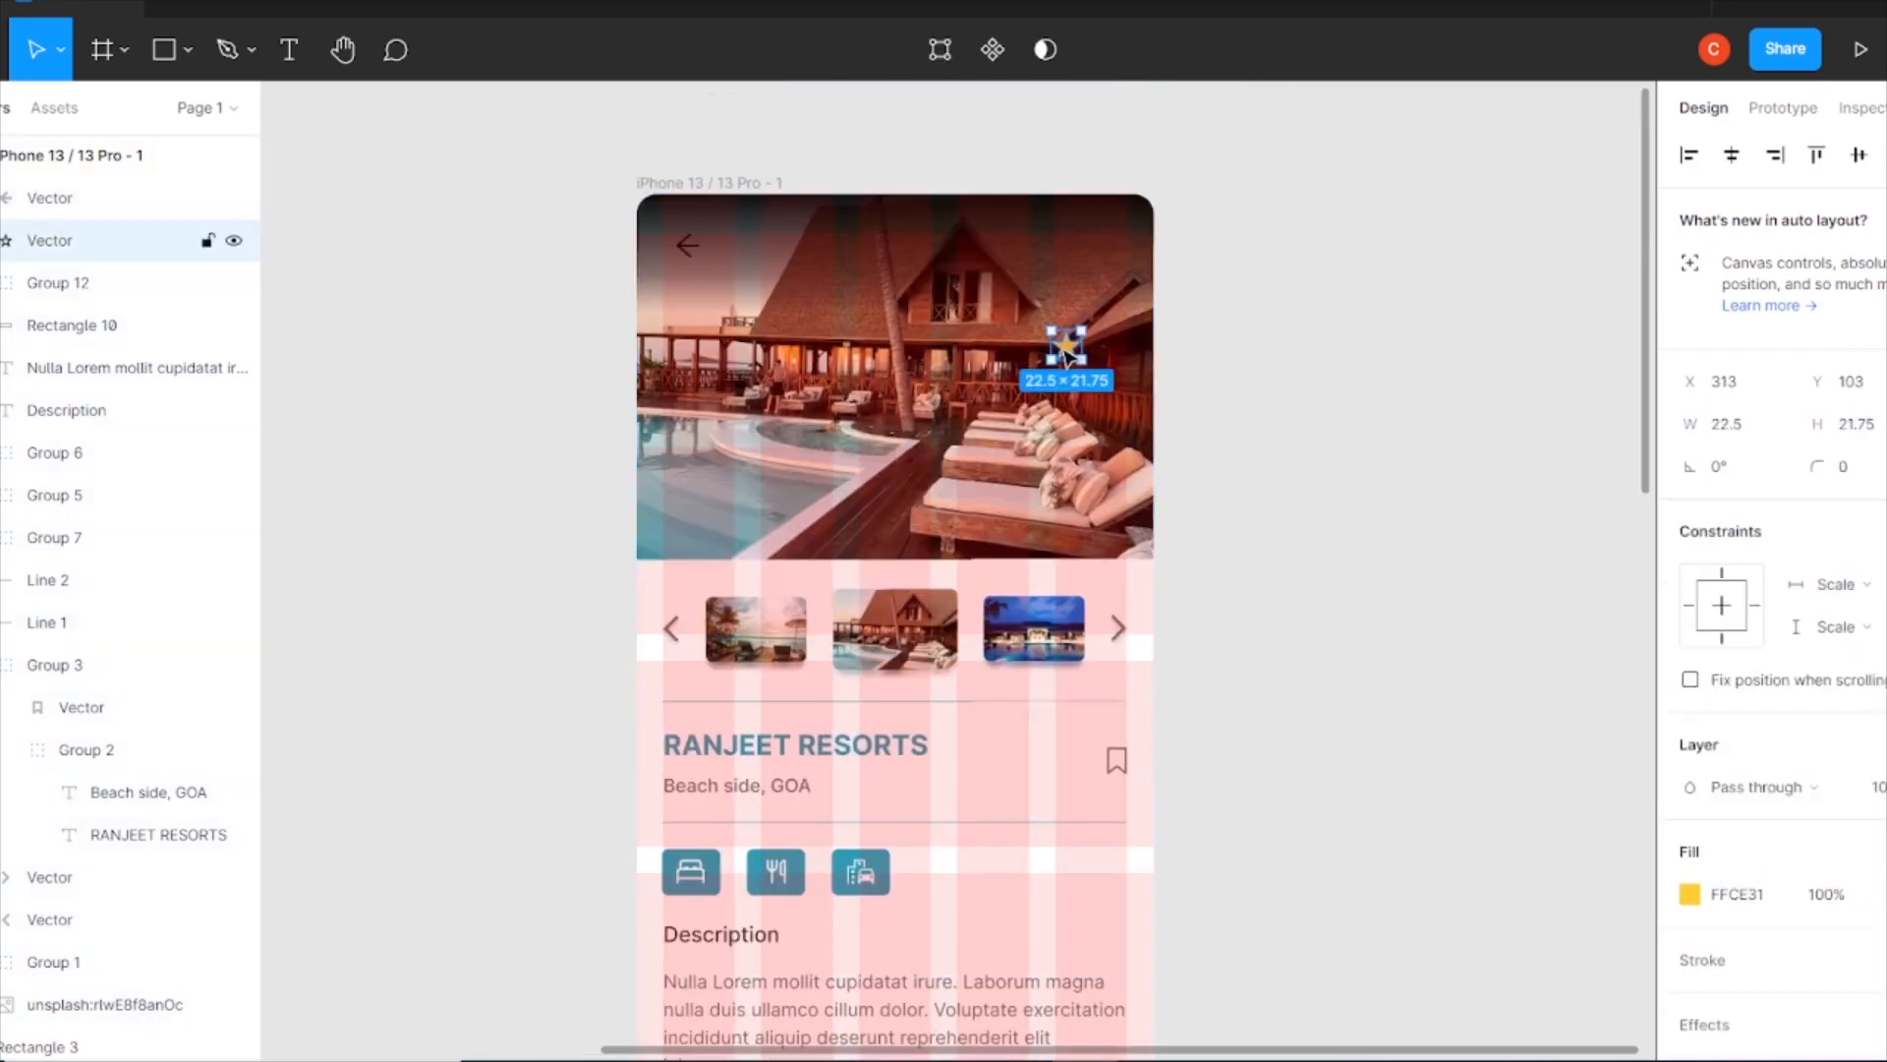
{"action": "left_click", "coordinate": [688, 245]}
{"action": "left_click", "coordinate": [1690, 893]}
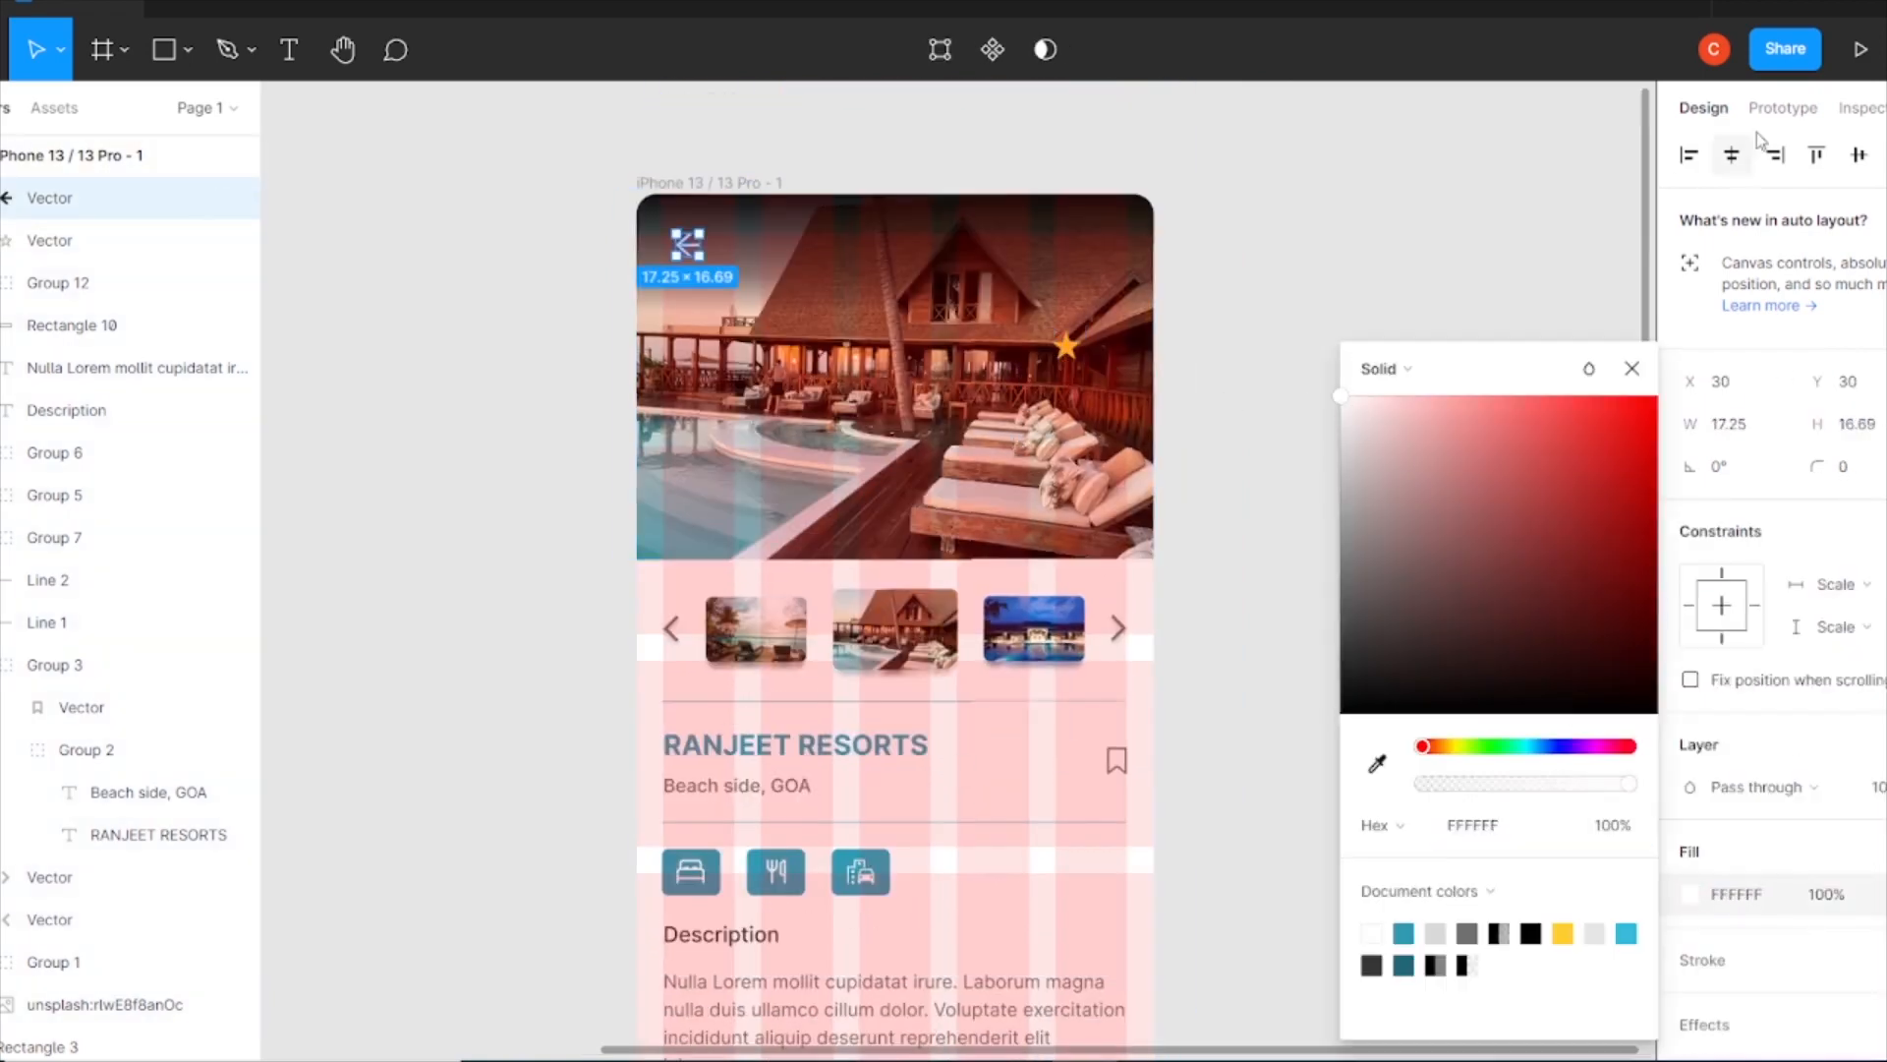
Resize the yellow star on the hero photo proportionally to a height of 18.
{"action": "left_click", "coordinate": [1631, 368]}
{"action": "left_click", "coordinate": [1066, 346]}
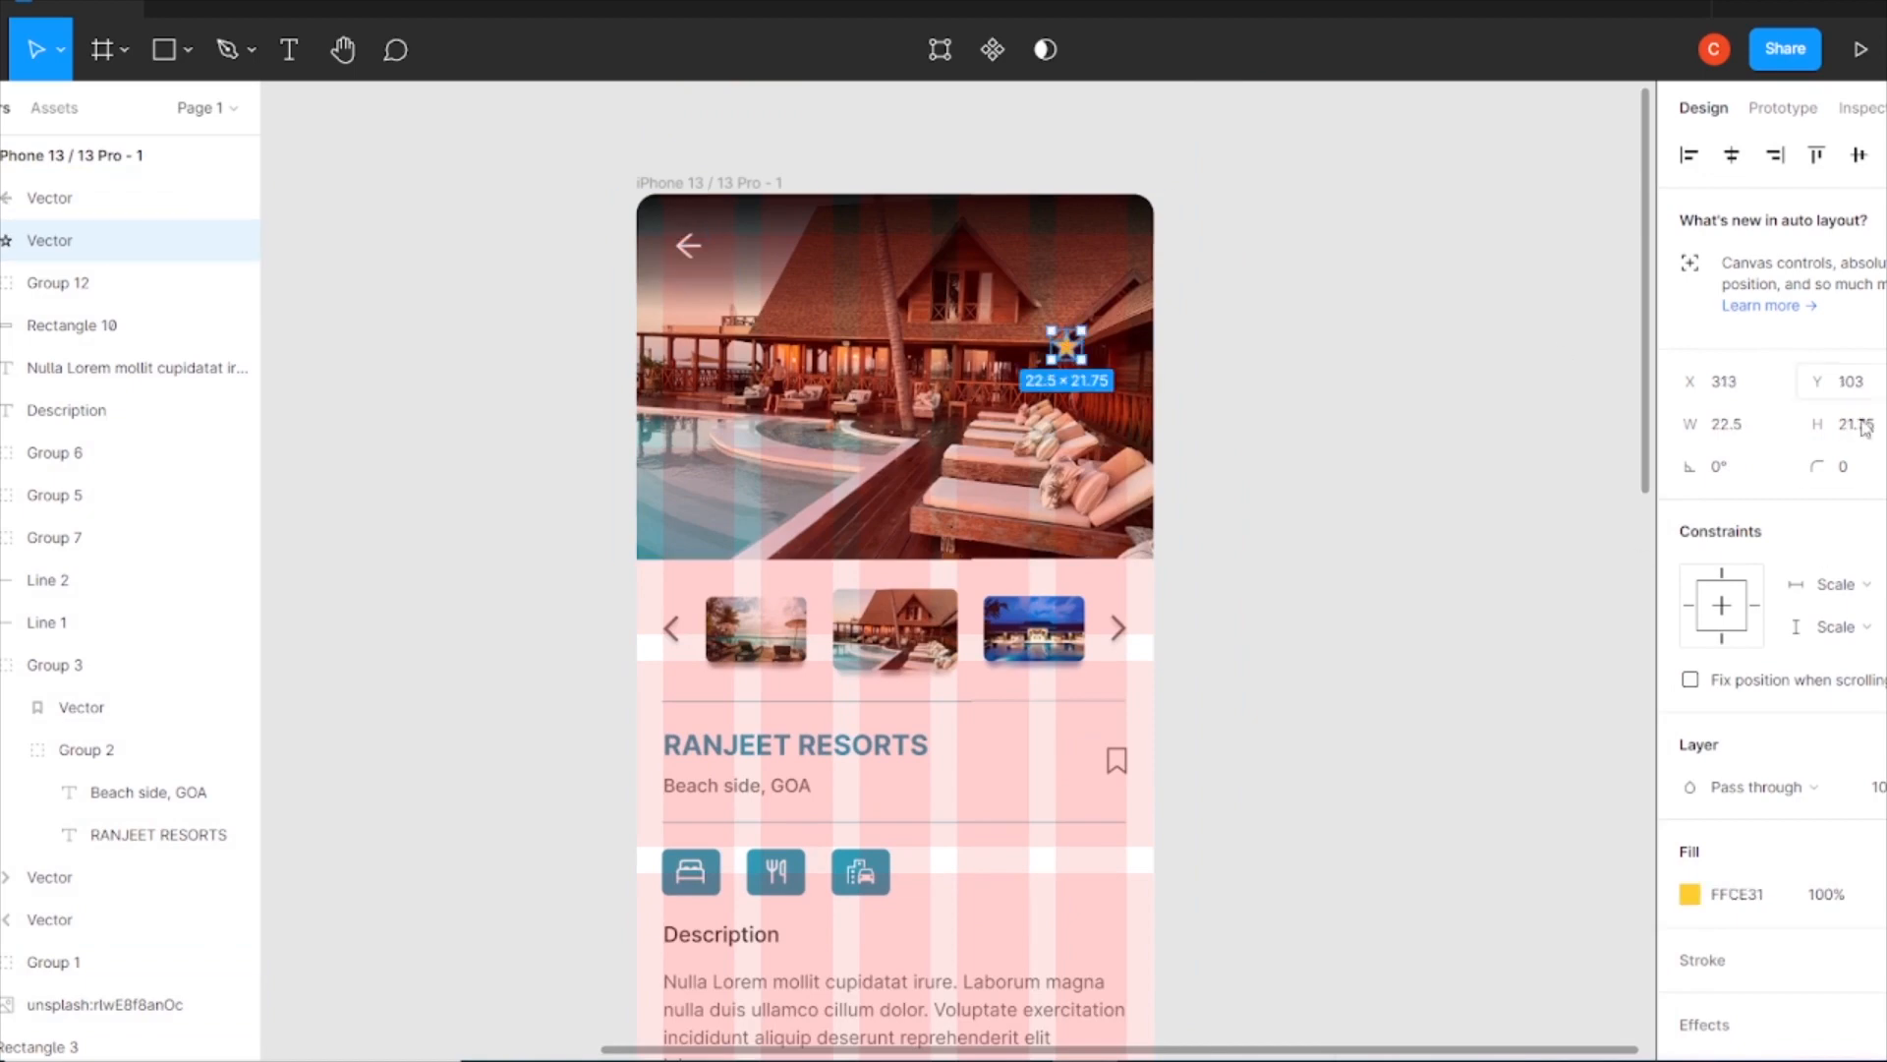
{"action": "key", "text": "Return"}
{"action": "left_click", "coordinate": [1246, 300]}
{"action": "scroll", "coordinate": [851, 497], "scroll_direction": "up", "scroll_amount": 3}
{"action": "key", "text": "ctrl+plus"}
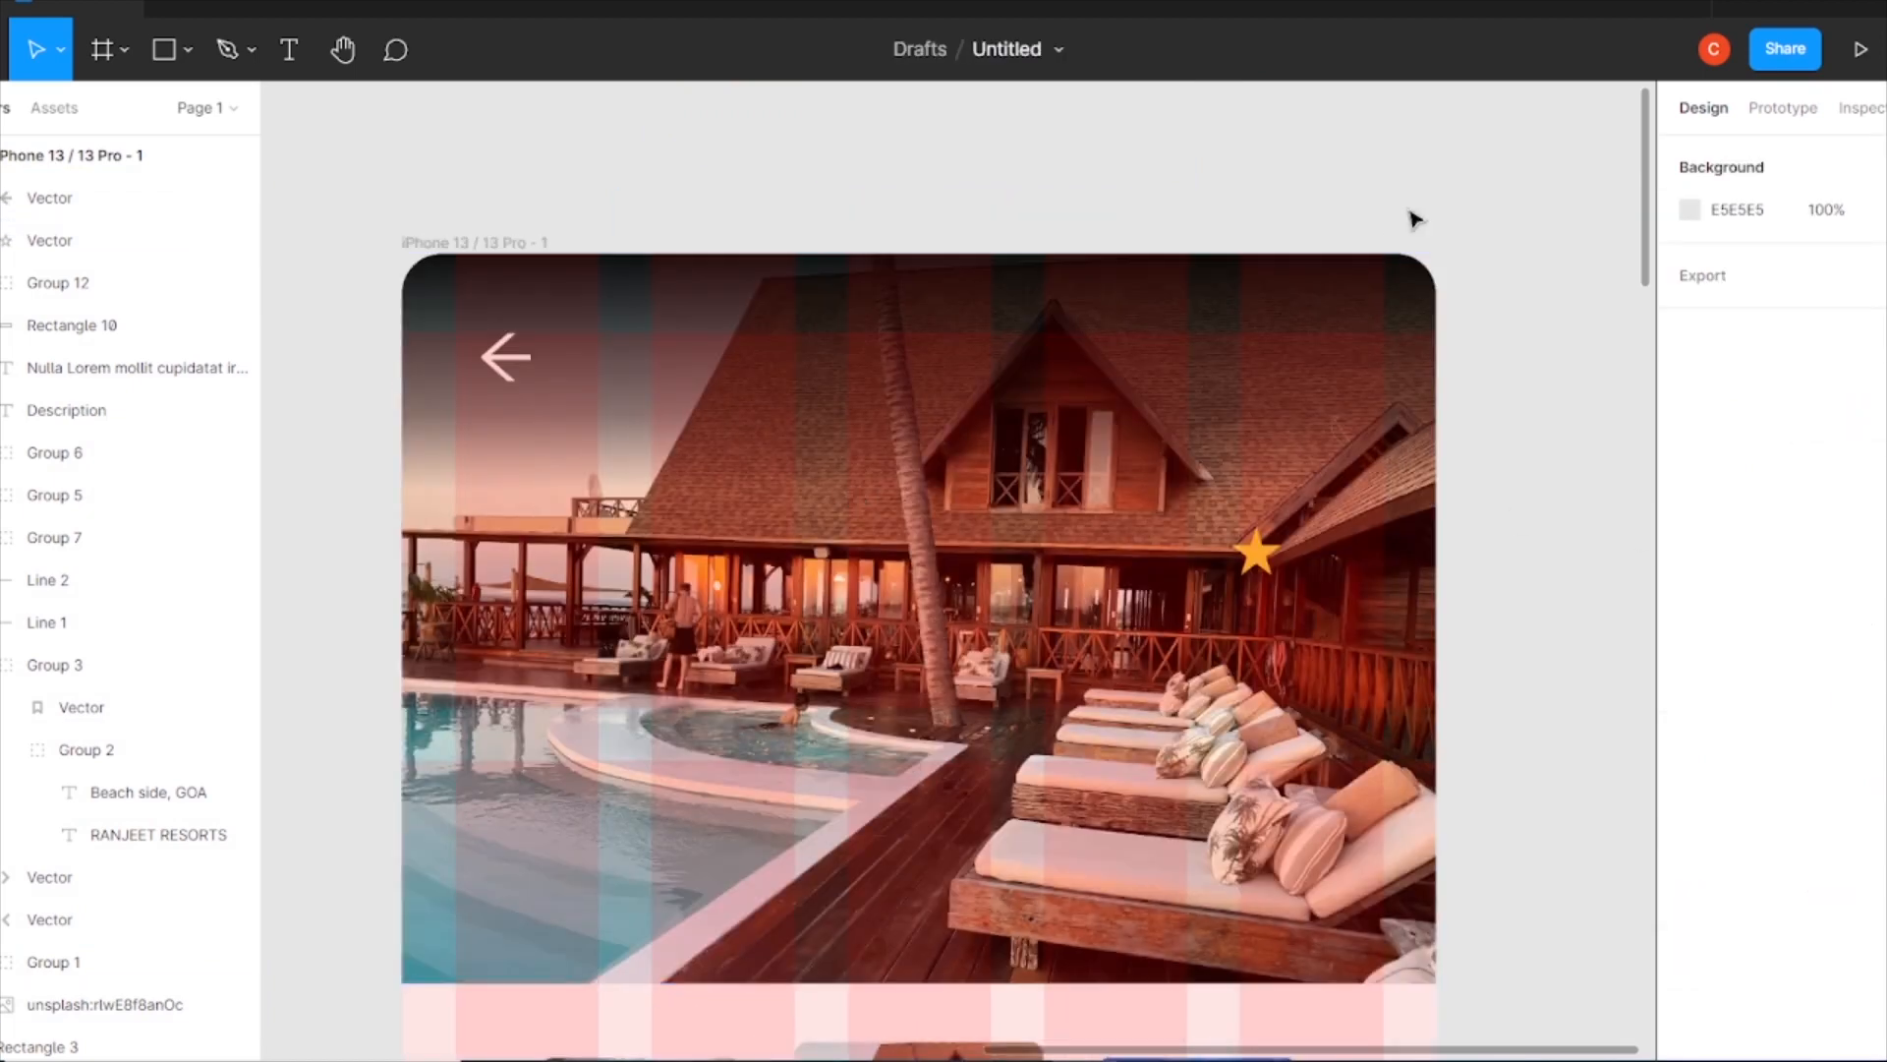
Move the back arrow to the left margin column and the star to the right margin at about X 351, Y 39.
{"action": "left_click_drag", "start_coordinate": [514, 366], "coordinate": [489, 390]}
{"action": "left_click_drag", "start_coordinate": [1256, 553], "coordinate": [1361, 388]}
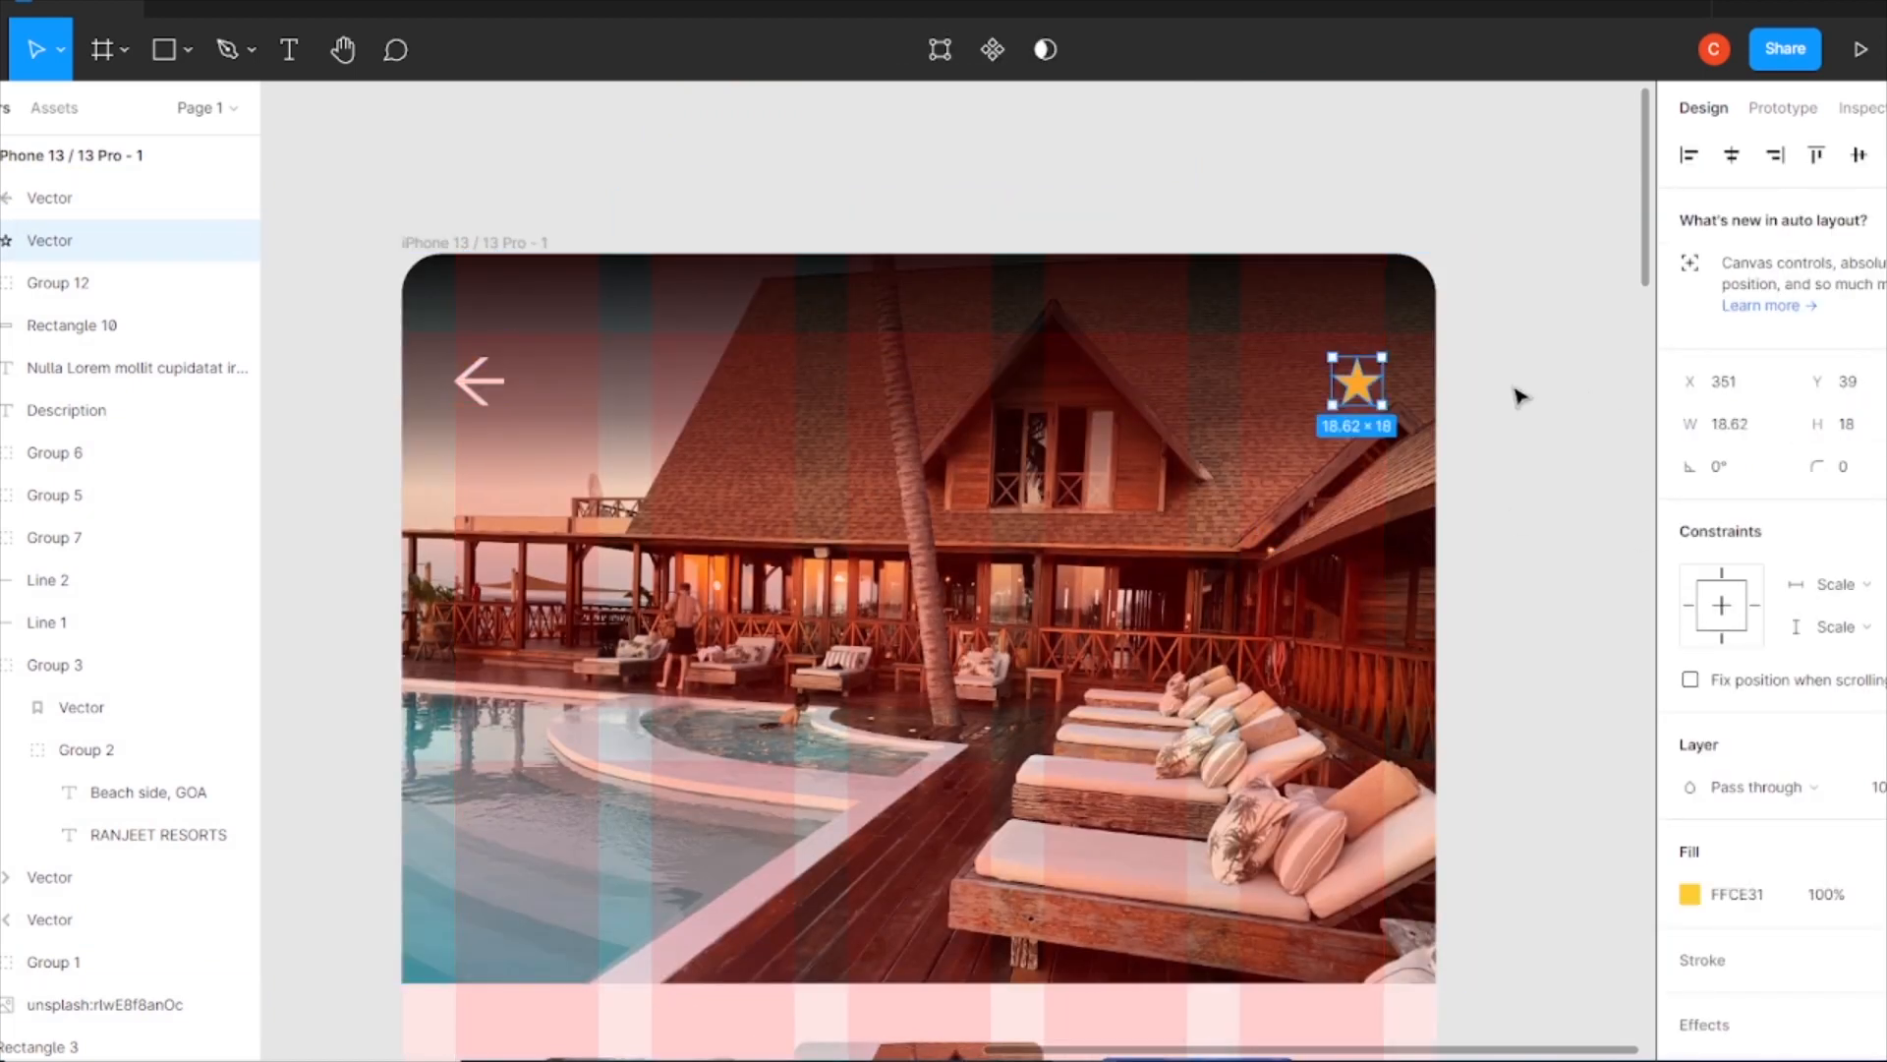
{"action": "left_click", "coordinate": [1517, 396]}
Add the rating text "4.8" in white Inter Medium, size 16, and place it just left of the star on the hero photo.
{"action": "key", "text": "t"}
{"action": "left_click", "coordinate": [738, 199]}
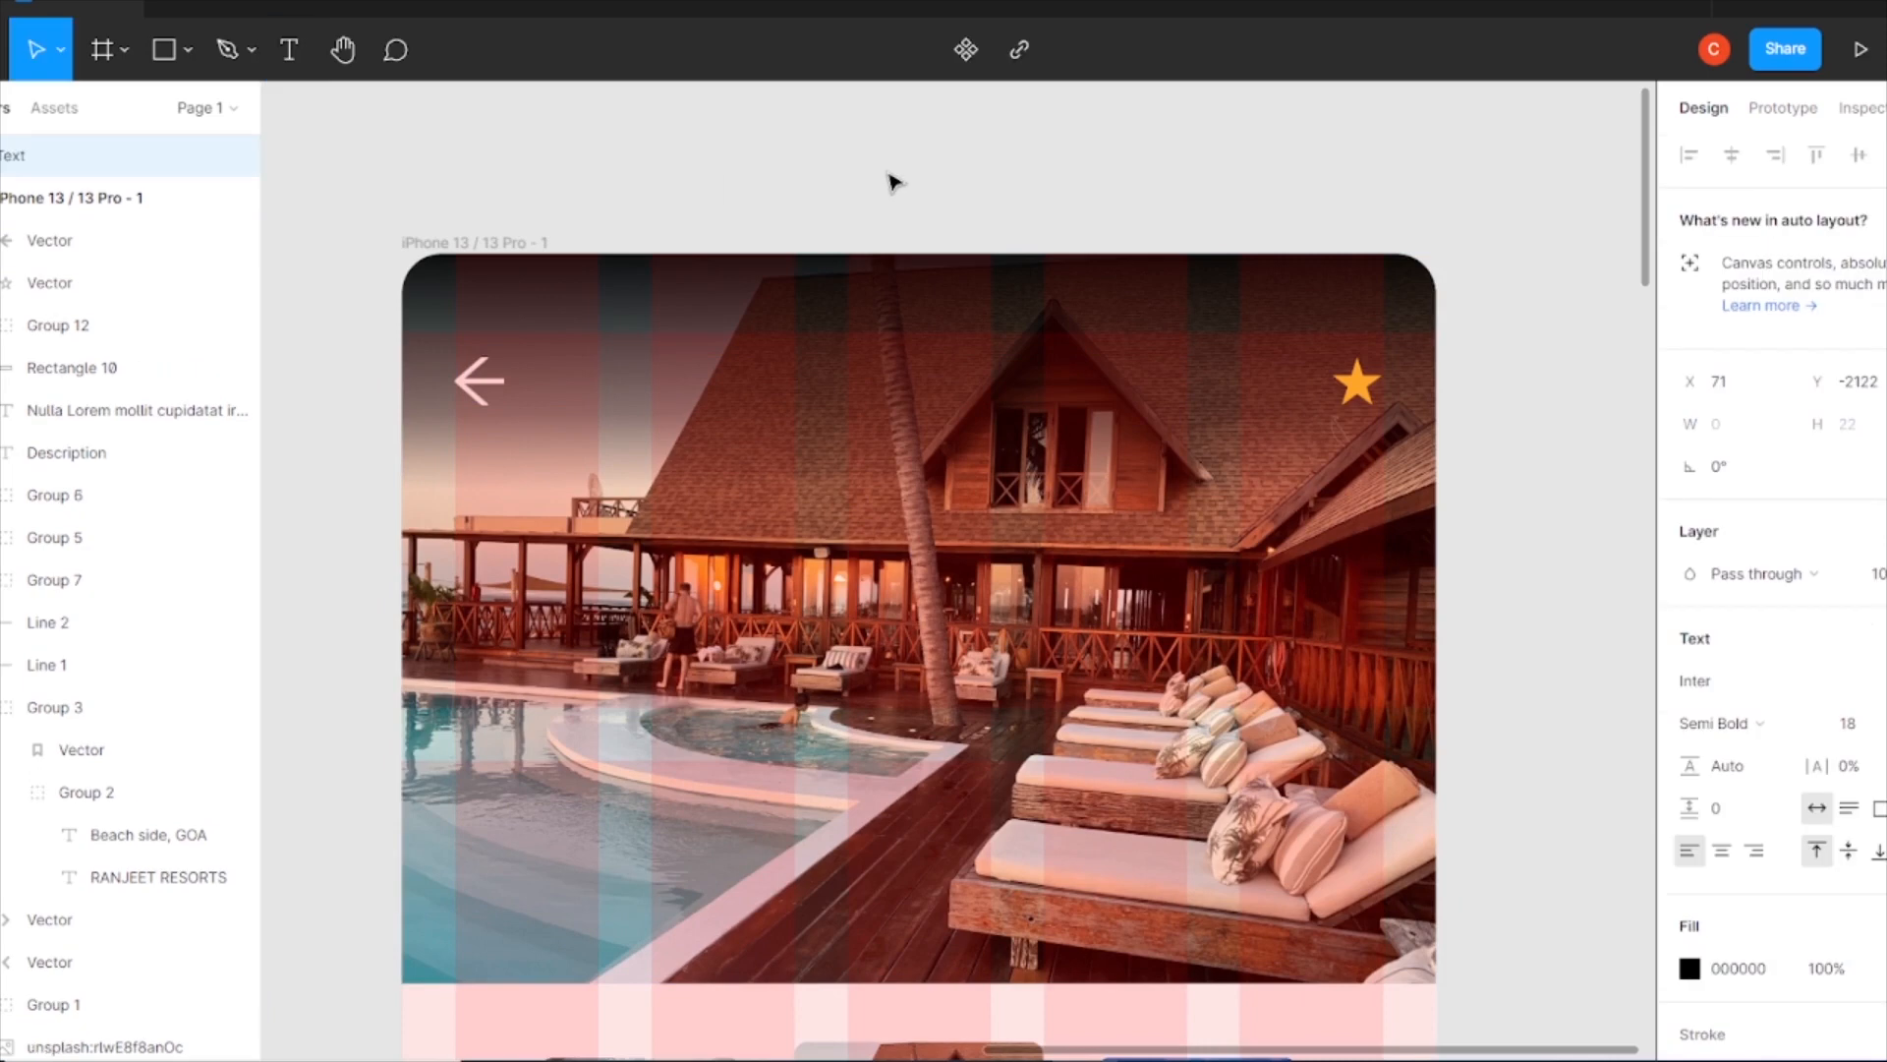
{"action": "left_click", "coordinate": [1694, 972]}
{"action": "left_click_drag", "start_coordinate": [1376, 433], "coordinate": [1318, 371]}
{"action": "left_click", "coordinate": [1722, 723]}
{"action": "left_click", "coordinate": [1741, 532]}
{"action": "left_click_drag", "start_coordinate": [775, 197], "coordinate": [1276, 392]}
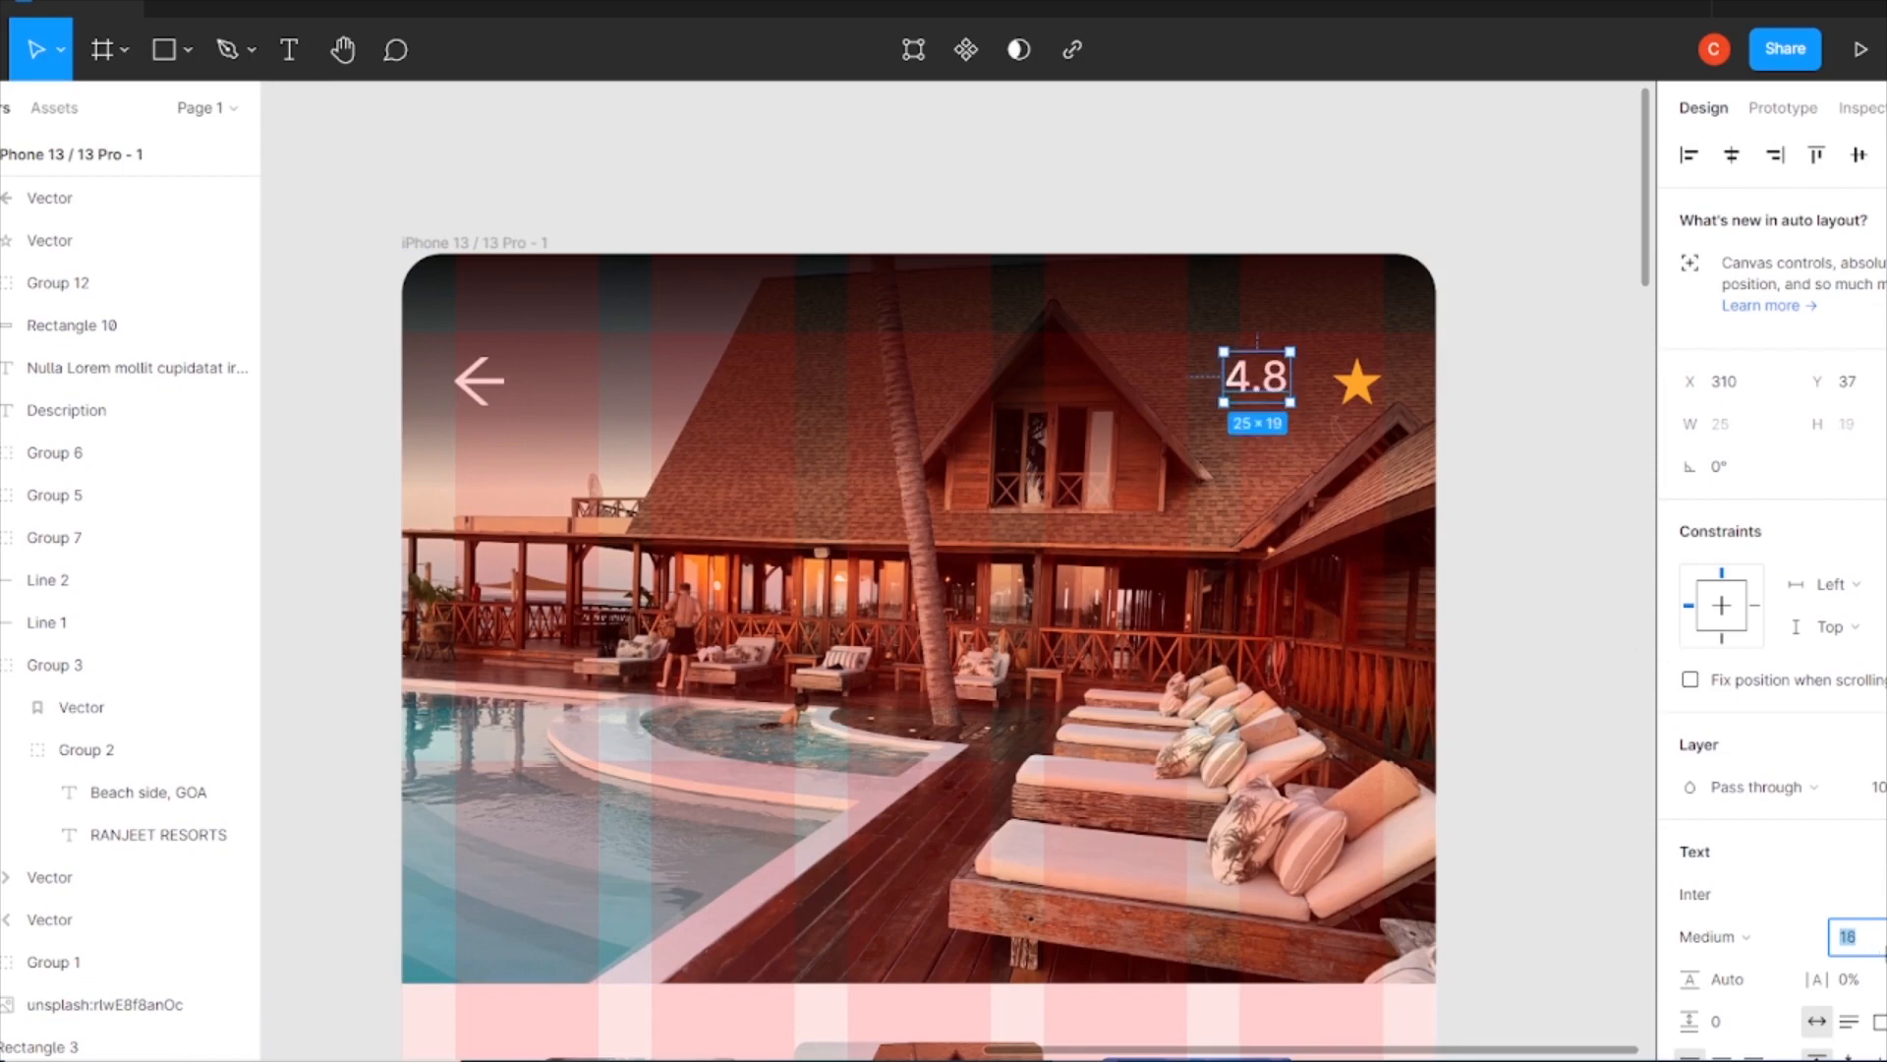
Set the star's height to 16 and align its vertical centre with the back arrow.
{"action": "left_click", "coordinate": [59, 240]}
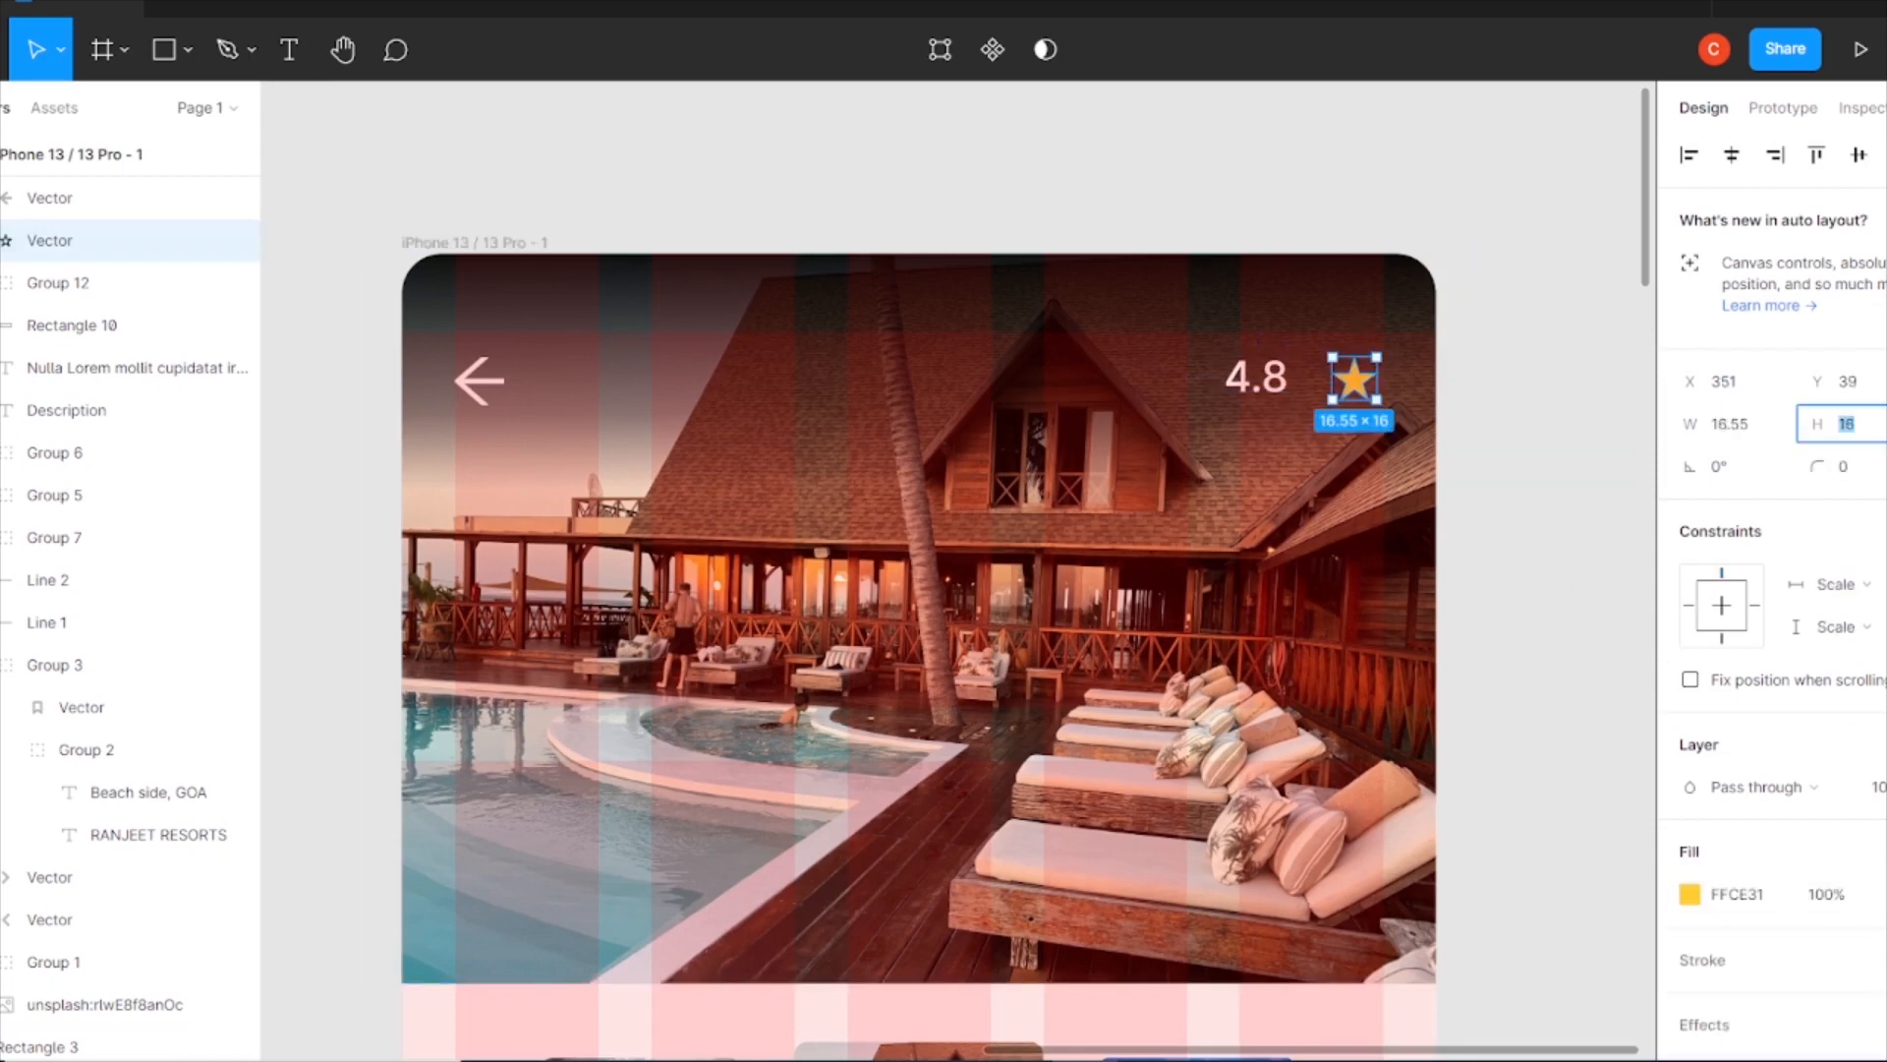
{"action": "key", "text": "Escape"}
{"action": "left_click", "coordinate": [476, 381]}
{"action": "left_click", "coordinate": [1354, 381], "text": "shift"}
{"action": "left_click", "coordinate": [1859, 155]}
{"action": "left_click", "coordinate": [1534, 266]}
Move the "4.8" rating closer to the star and align the rating, star and back arrow on their vertical centres.
{"action": "left_click_drag", "start_coordinate": [1248, 379], "coordinate": [1264, 391]}
{"action": "left_click", "coordinate": [1356, 384], "text": "shift"}
{"action": "left_click", "coordinate": [1858, 155]}
{"action": "left_click", "coordinate": [477, 381], "text": "shift"}
{"action": "left_click", "coordinate": [1859, 155]}
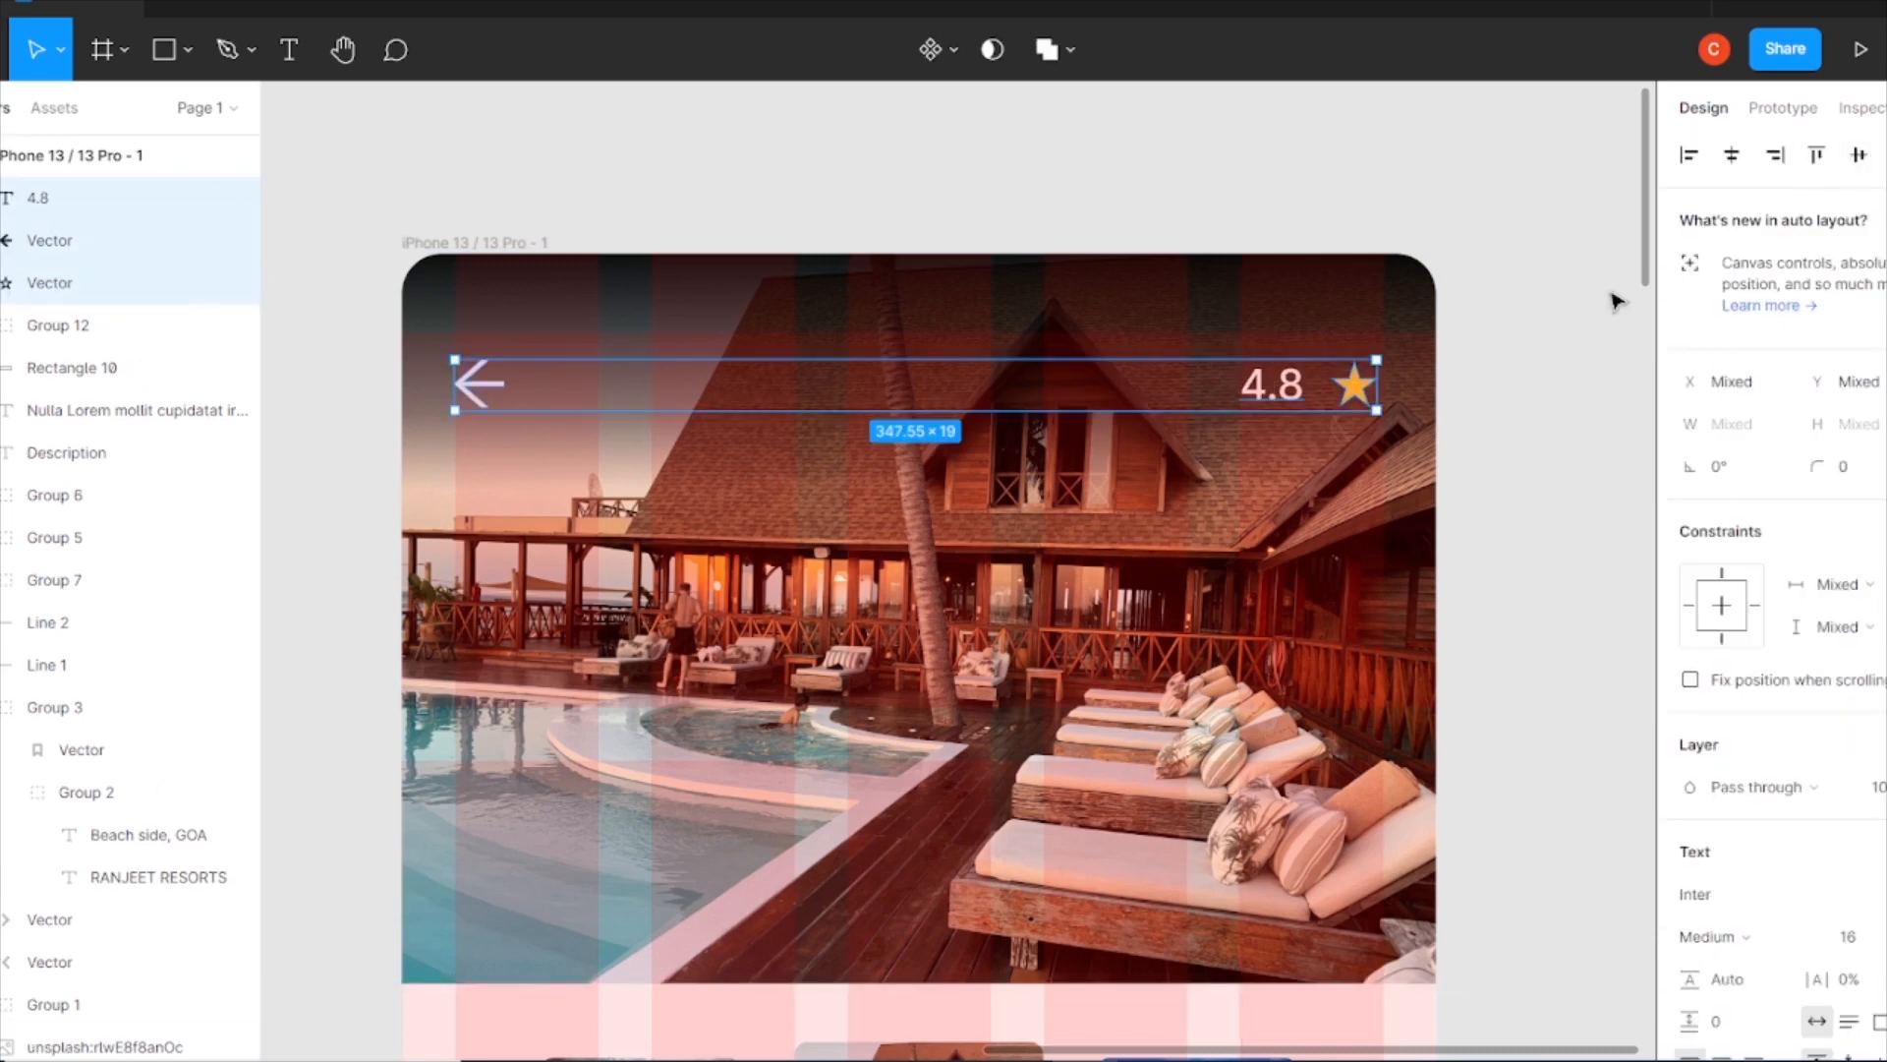
Fine-tune the horizontal gap between the "4.8" rating and the star.
{"action": "left_click", "coordinate": [1471, 356]}
{"action": "left_click", "coordinate": [1278, 388]}
{"action": "key", "text": "Right"}
{"action": "key", "text": "Right"}
{"action": "left_click", "coordinate": [1468, 381]}
{"action": "left_click_drag", "start_coordinate": [1298, 396], "coordinate": [1288, 392]}
{"action": "left_click", "coordinate": [1478, 488]}
Try a black 000000 stroke on the middle carousel thumbnail's mask group, positioned inside and outside.
{"action": "key", "text": "ctrl+minus"}
{"action": "key", "text": "ctrl+minus"}
{"action": "key", "text": "ctrl+plus"}
{"action": "key", "text": "ctrl+plus"}
{"action": "scroll", "coordinate": [973, 801], "scroll_direction": "down", "scroll_amount": 4}
{"action": "double_click", "coordinate": [976, 804]}
{"action": "scroll", "coordinate": [1769, 688], "scroll_direction": "down", "scroll_amount": 1}
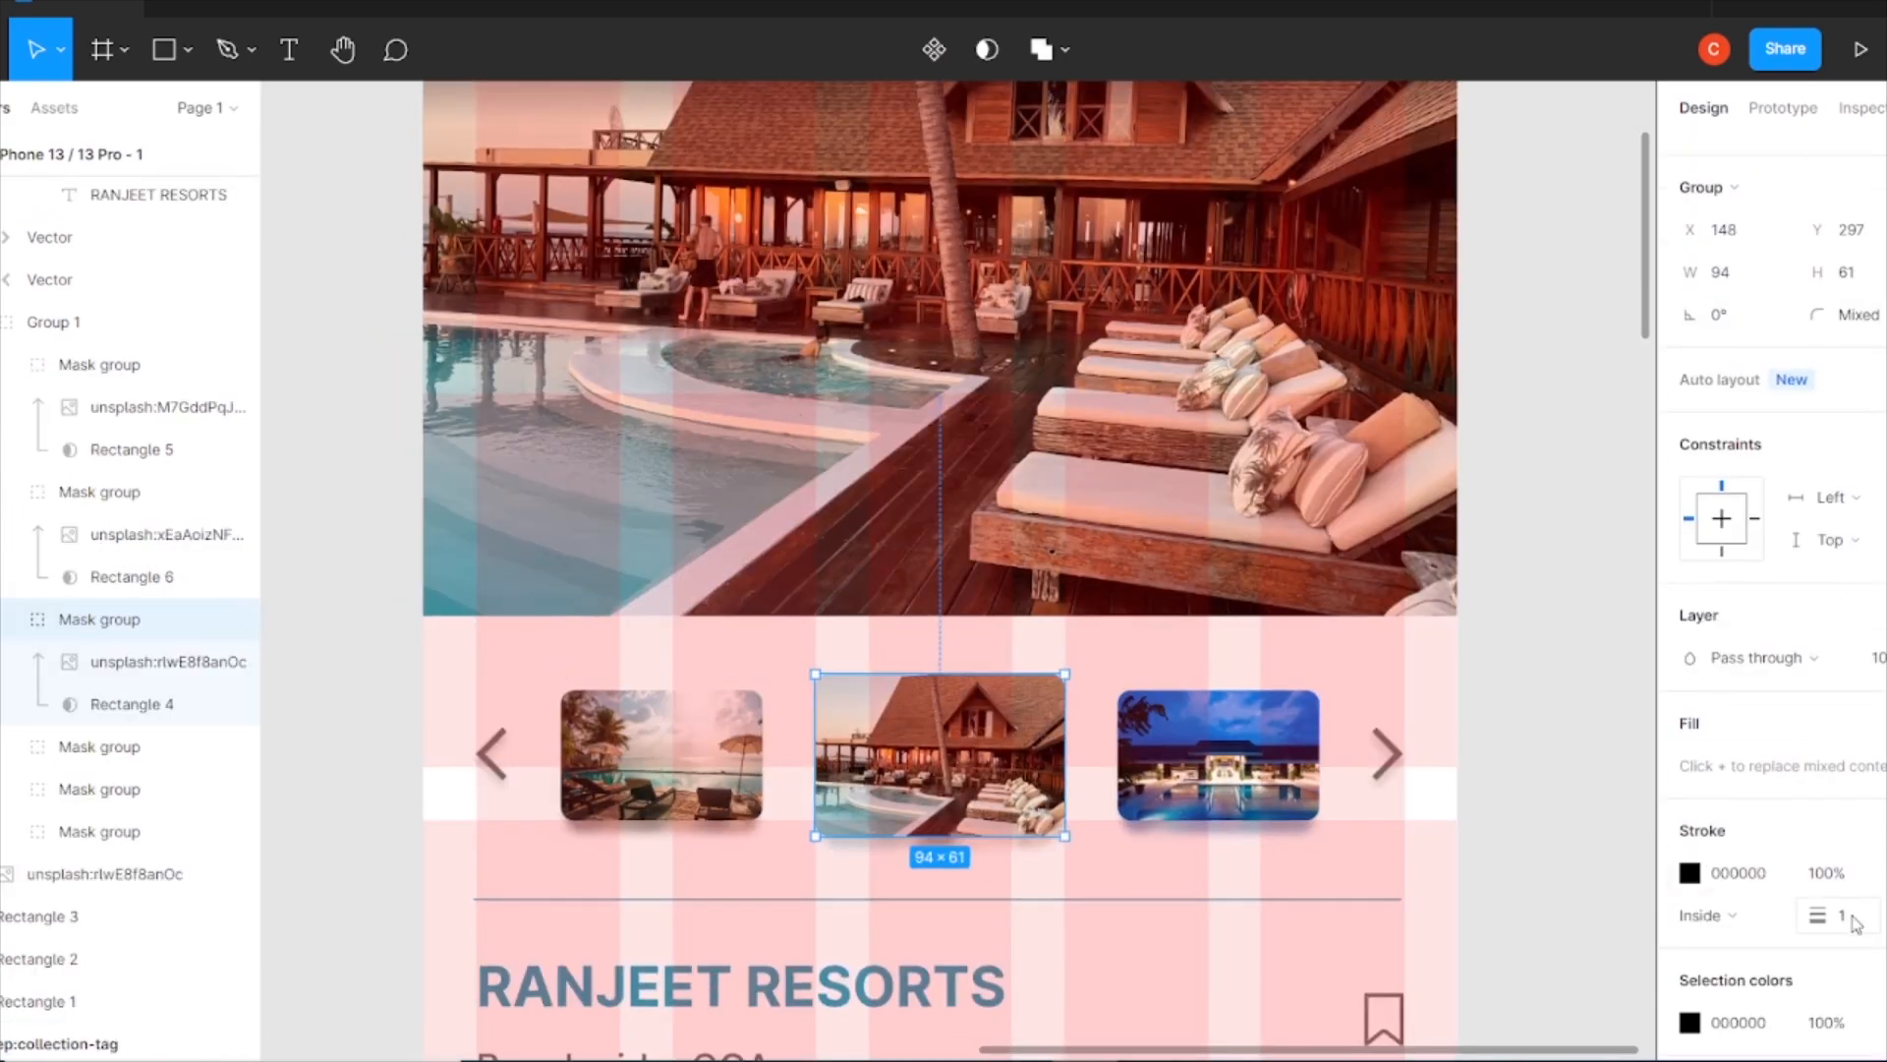
{"action": "key", "text": "Escape"}
{"action": "left_click", "coordinate": [884, 791]}
{"action": "left_click", "coordinate": [106, 690]}
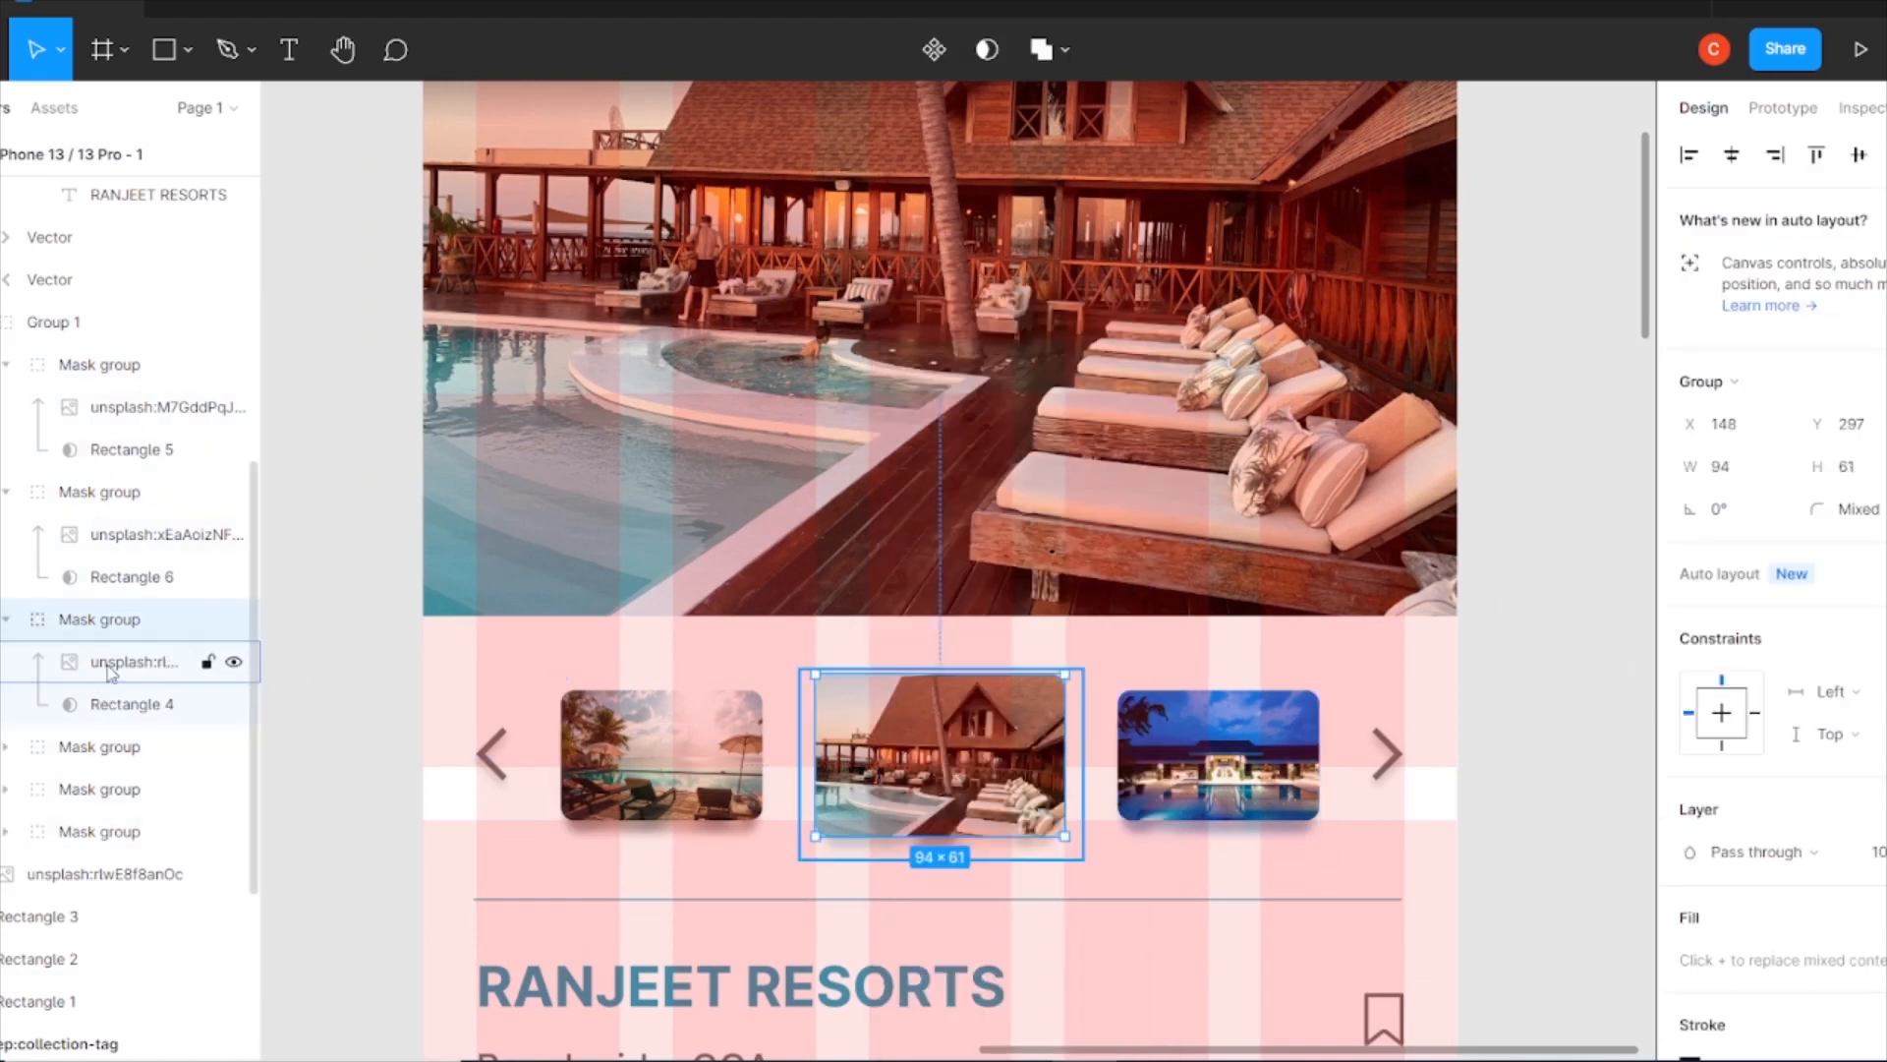
{"action": "scroll", "coordinate": [1730, 727], "scroll_direction": "down", "scroll_amount": 4}
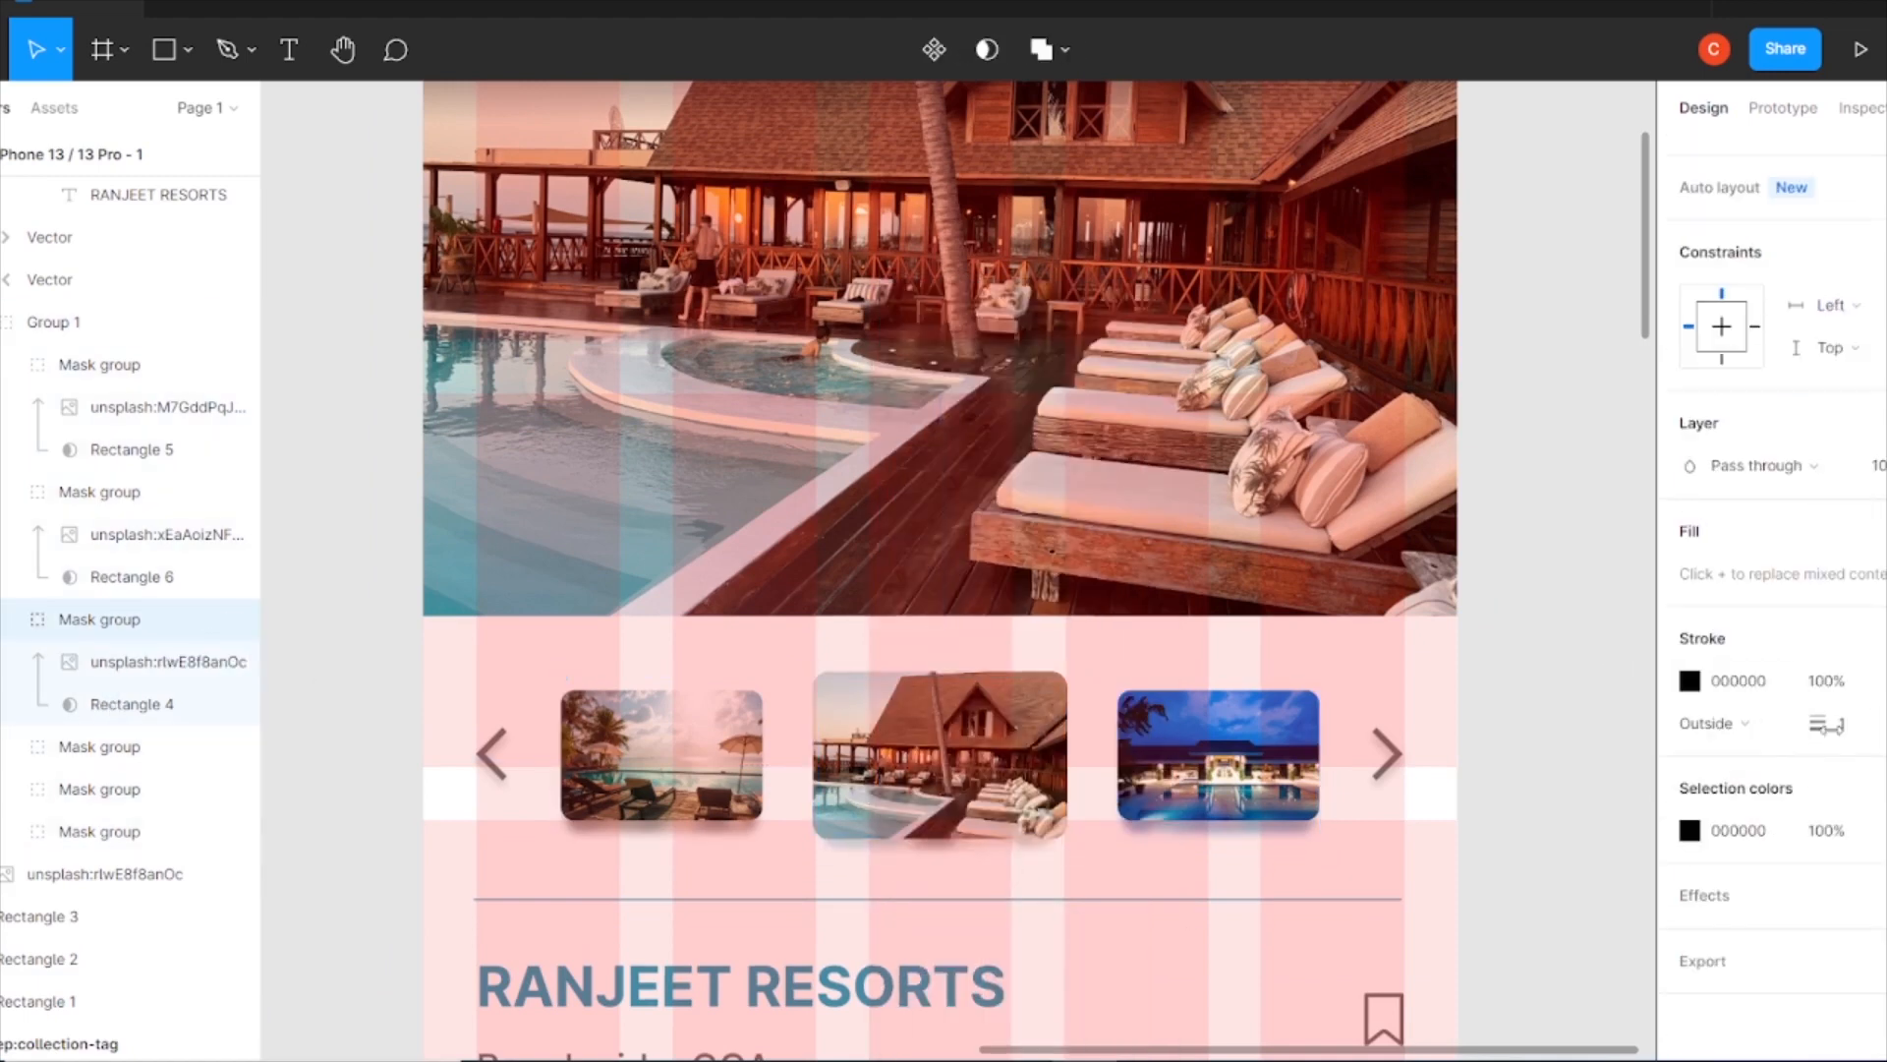
{"action": "left_click", "coordinate": [1487, 872]}
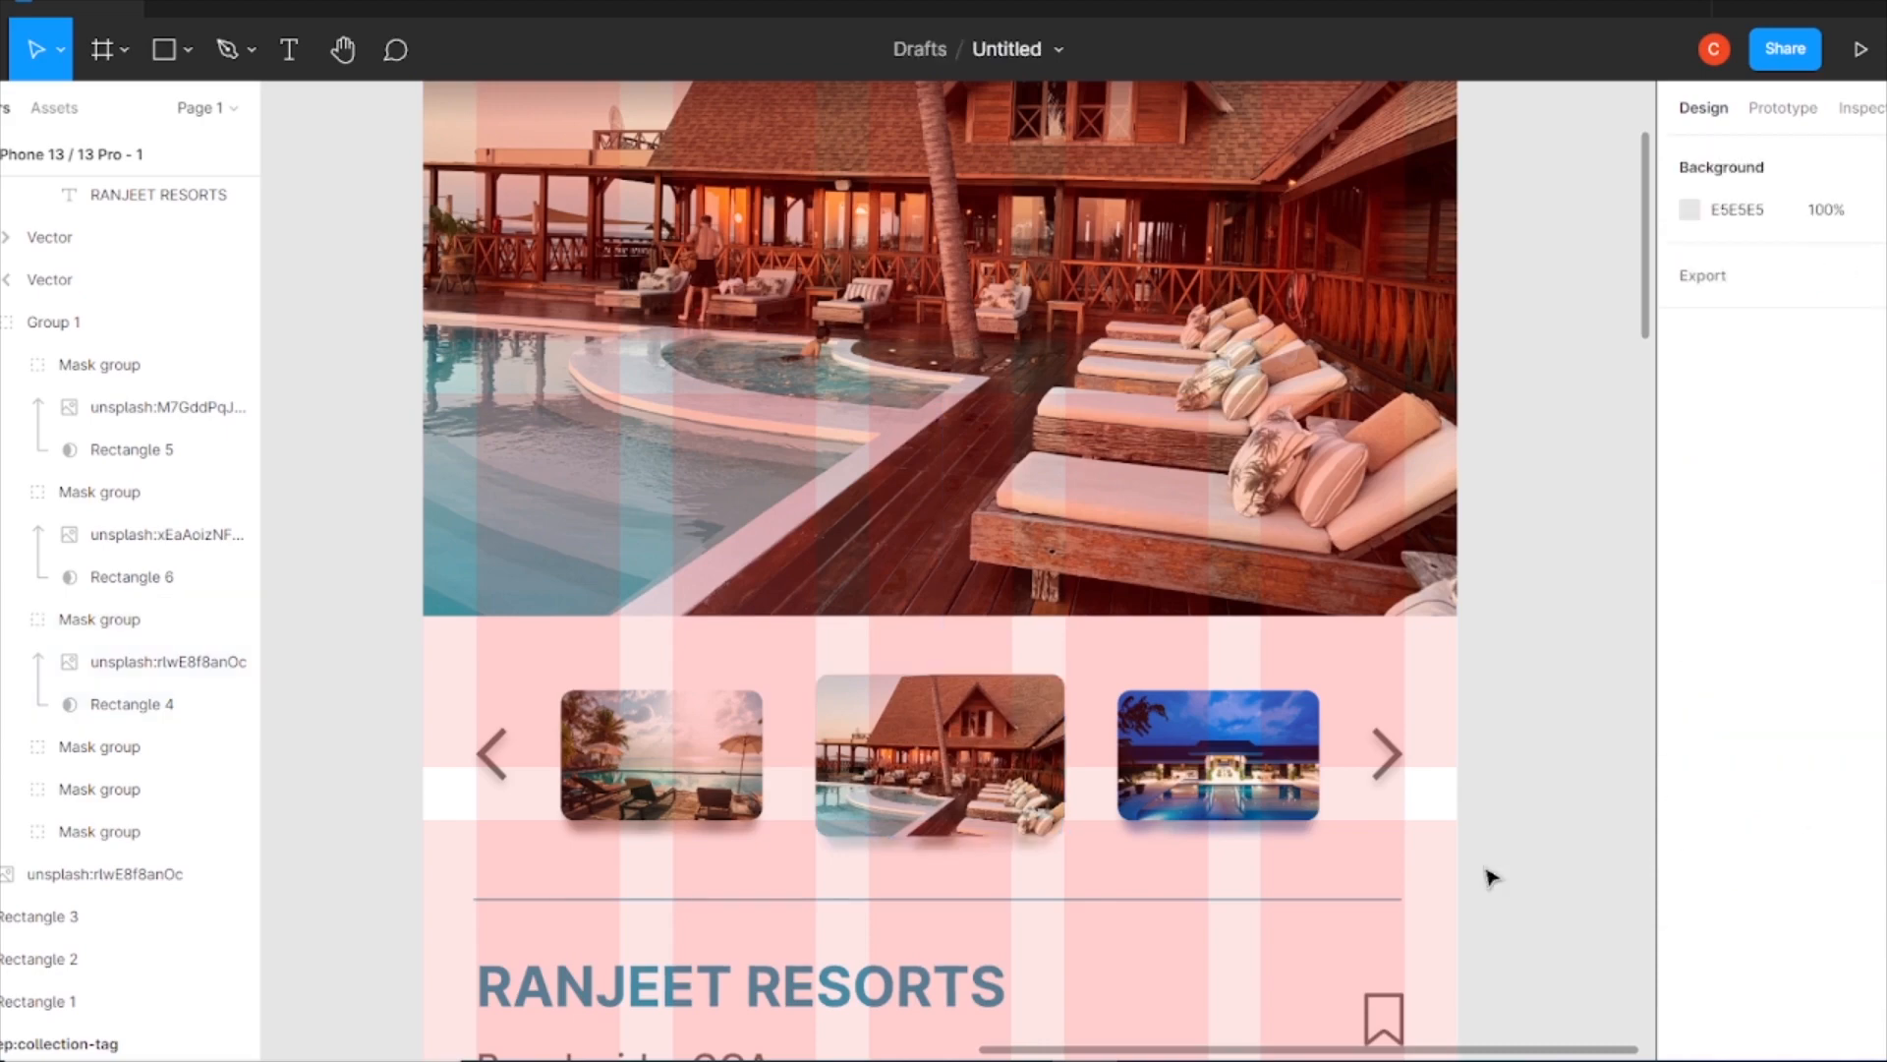
Hide the iPhone 13 frame's layout grid and check the whole resort screen without it.
{"action": "scroll", "coordinate": [1095, 821], "scroll_direction": "down", "scroll_amount": 5}
{"action": "left_click", "coordinate": [935, 306]}
{"action": "left_click", "coordinate": [1883, 764]}
{"action": "left_click", "coordinate": [1277, 603]}
{"action": "key", "text": "ctrl+plus"}
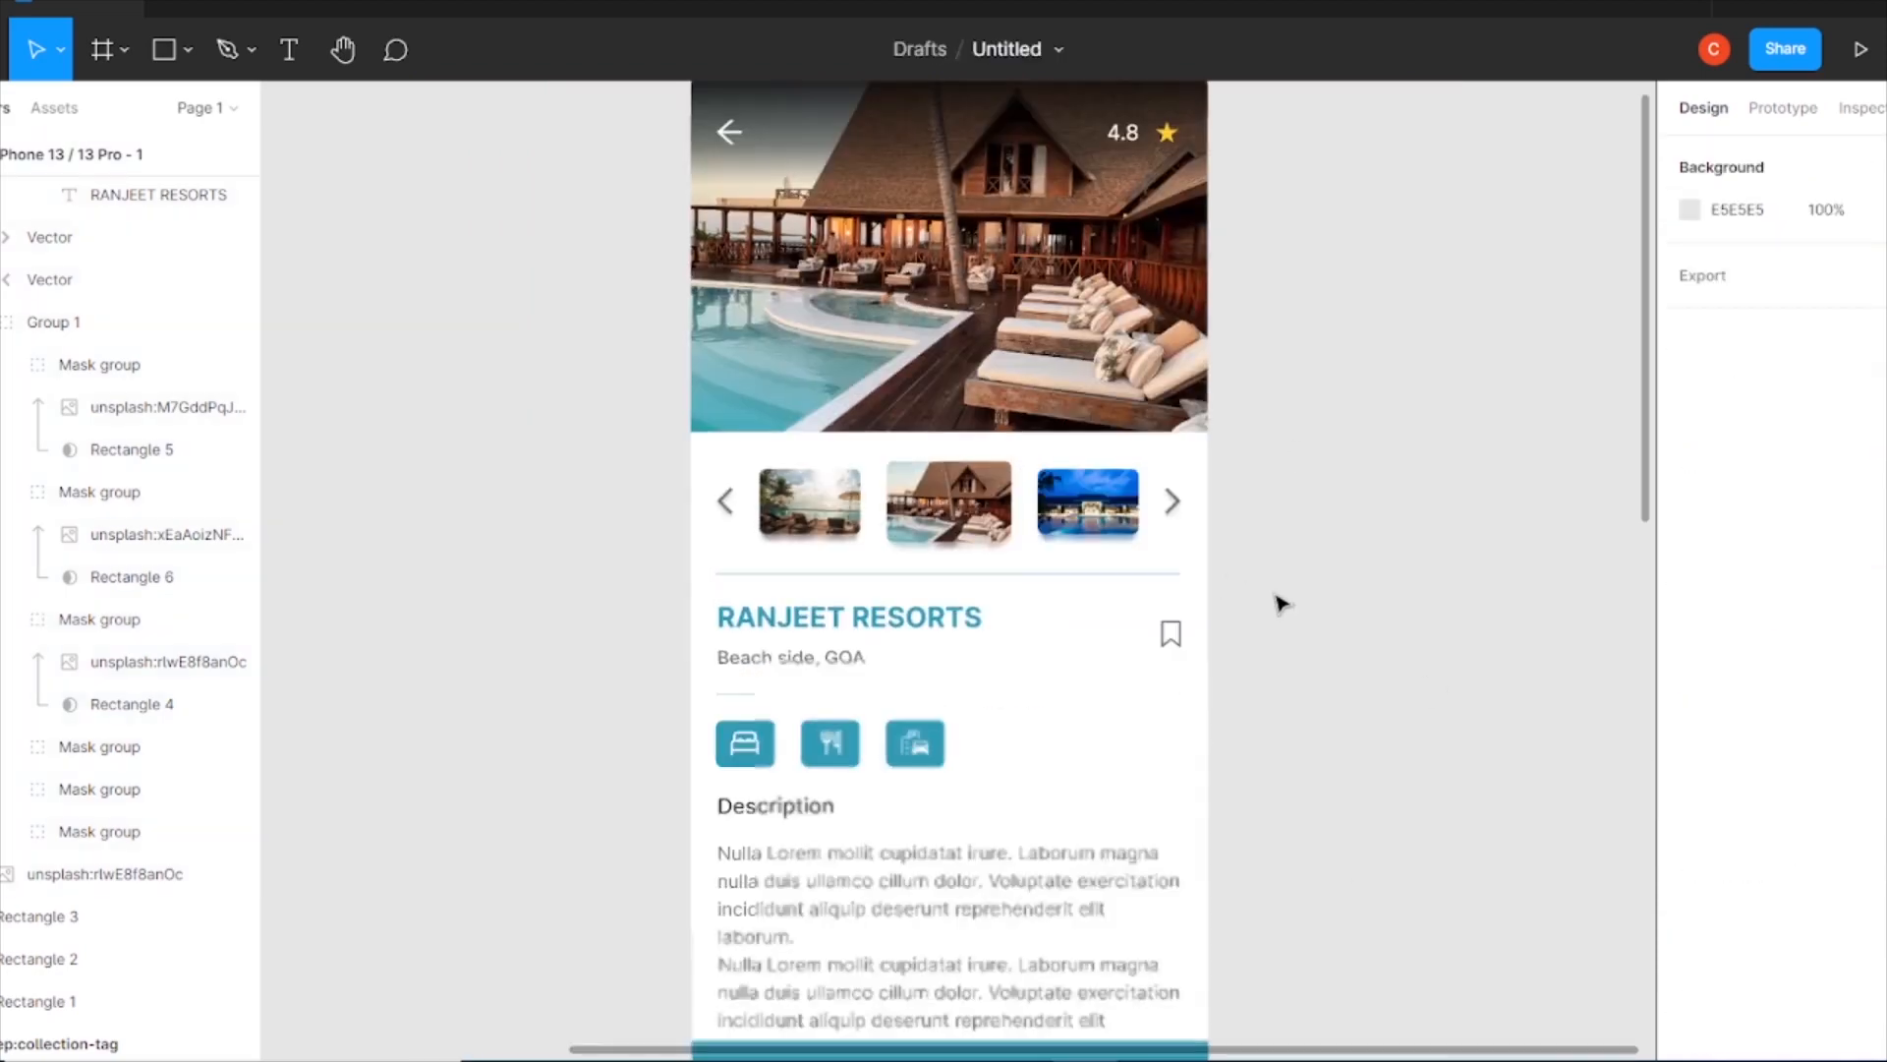
{"action": "scroll", "coordinate": [1132, 623], "scroll_direction": "up", "scroll_amount": 3}
{"action": "scroll", "coordinate": [1053, 597], "scroll_direction": "down", "scroll_amount": 4}
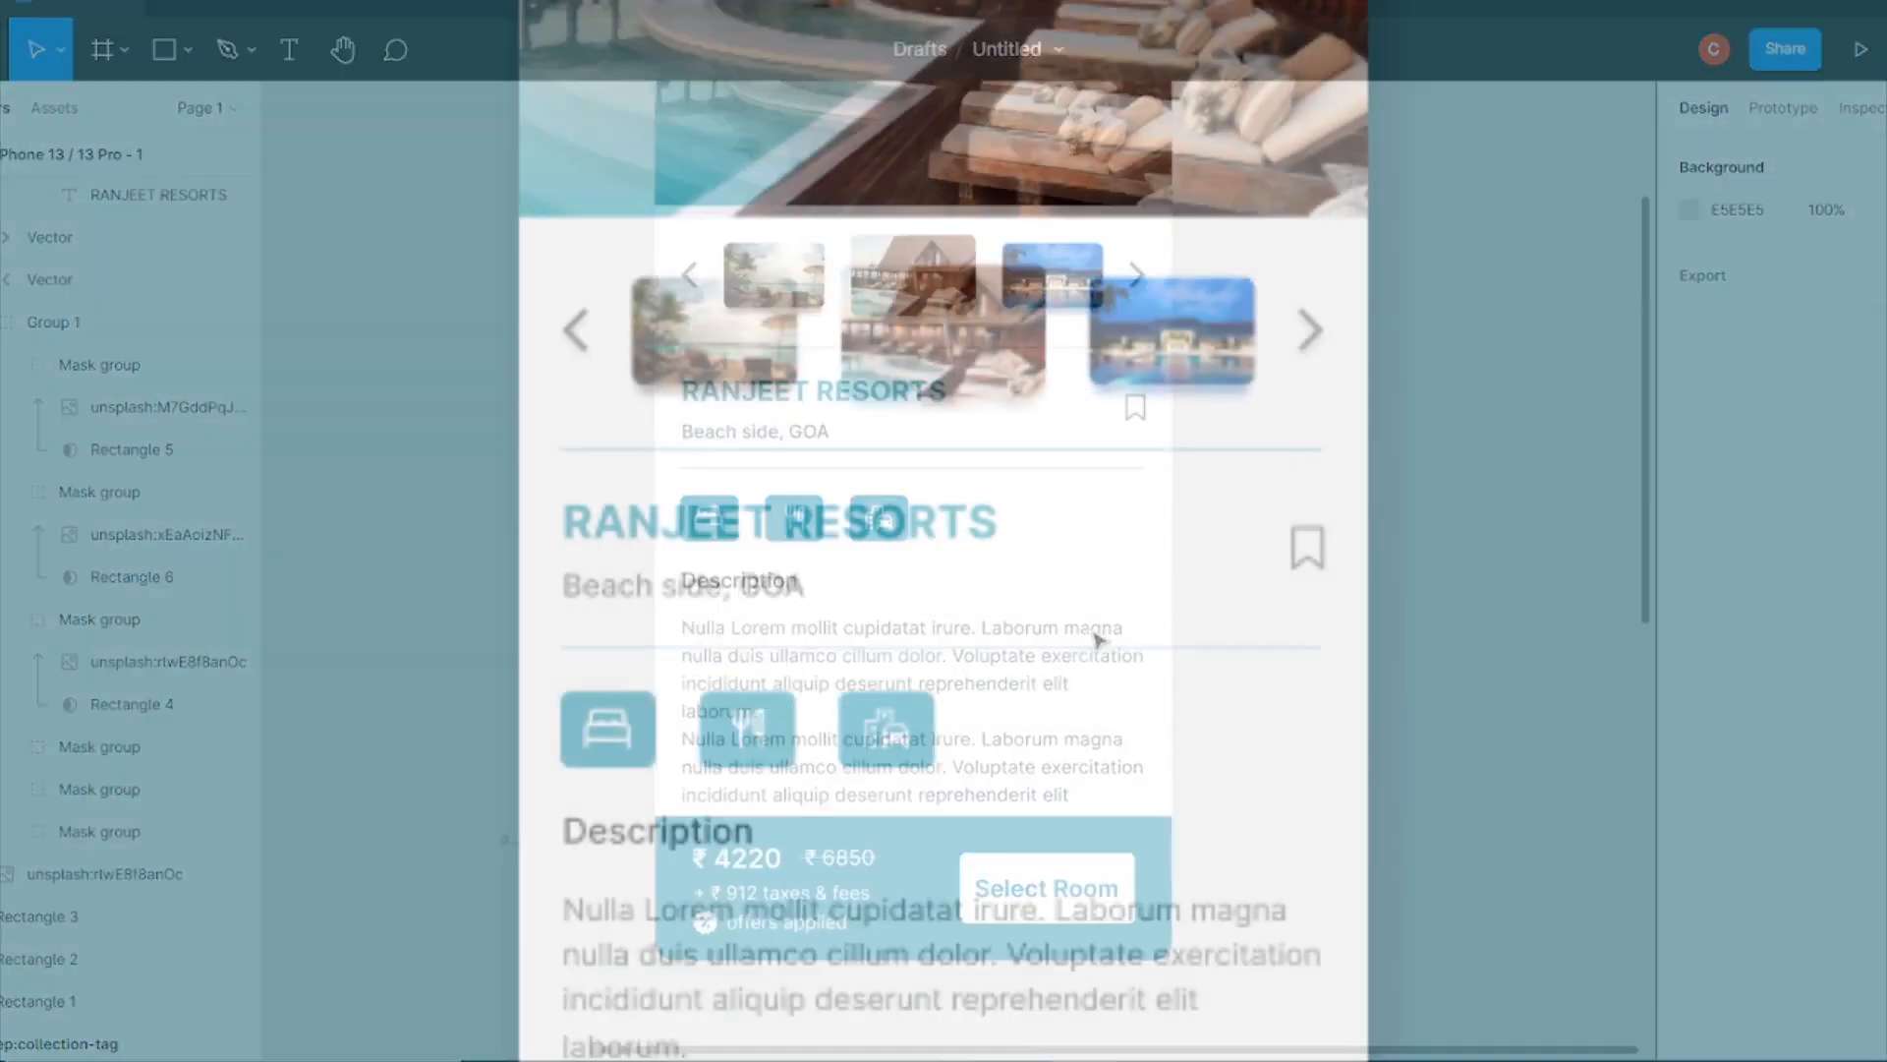